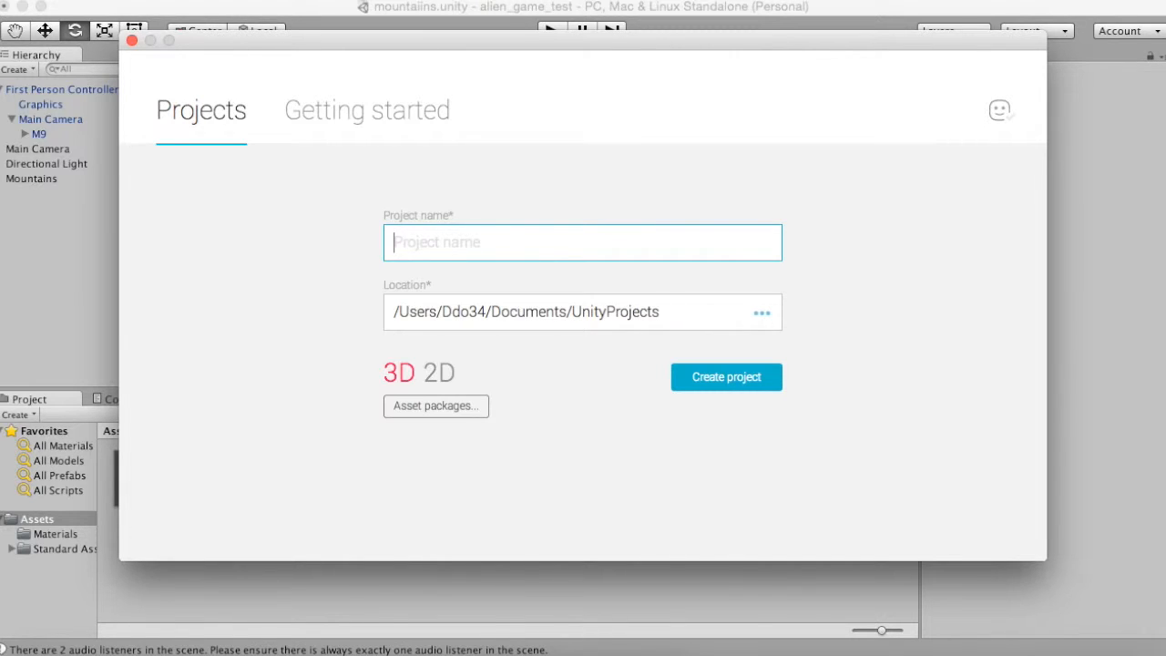
Create a 3D project named fps_youtube_test with the Terrain Assets package, saving the changes in the open mountaiins scene.
text(fps_youtube_test)
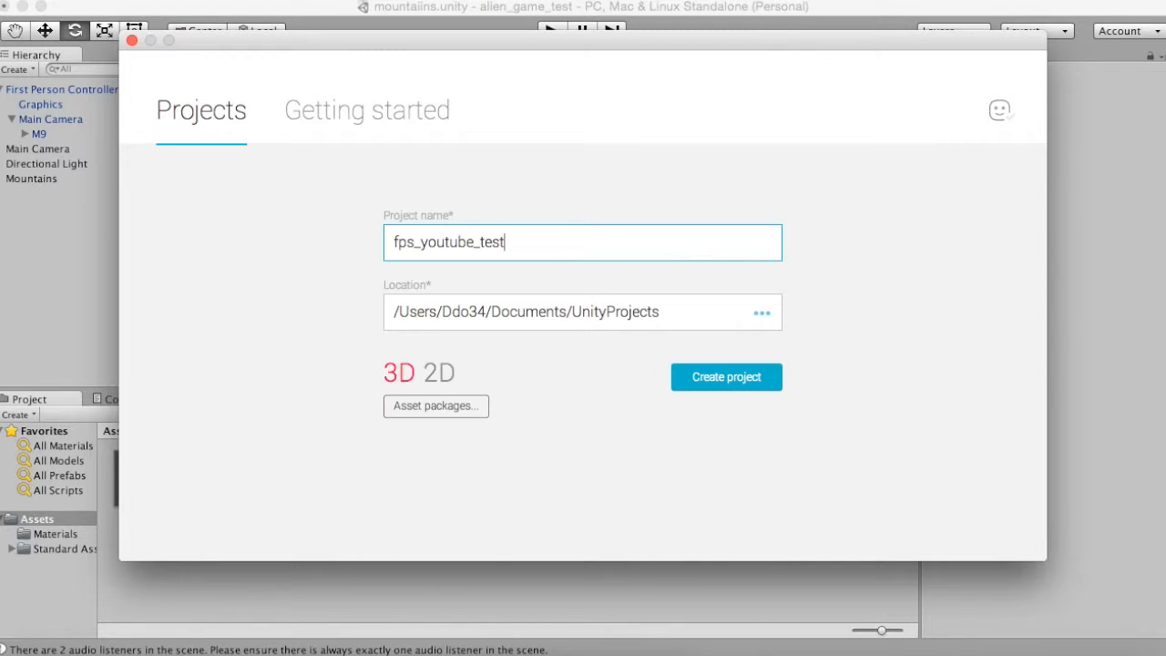
click(726, 377)
click(435, 406)
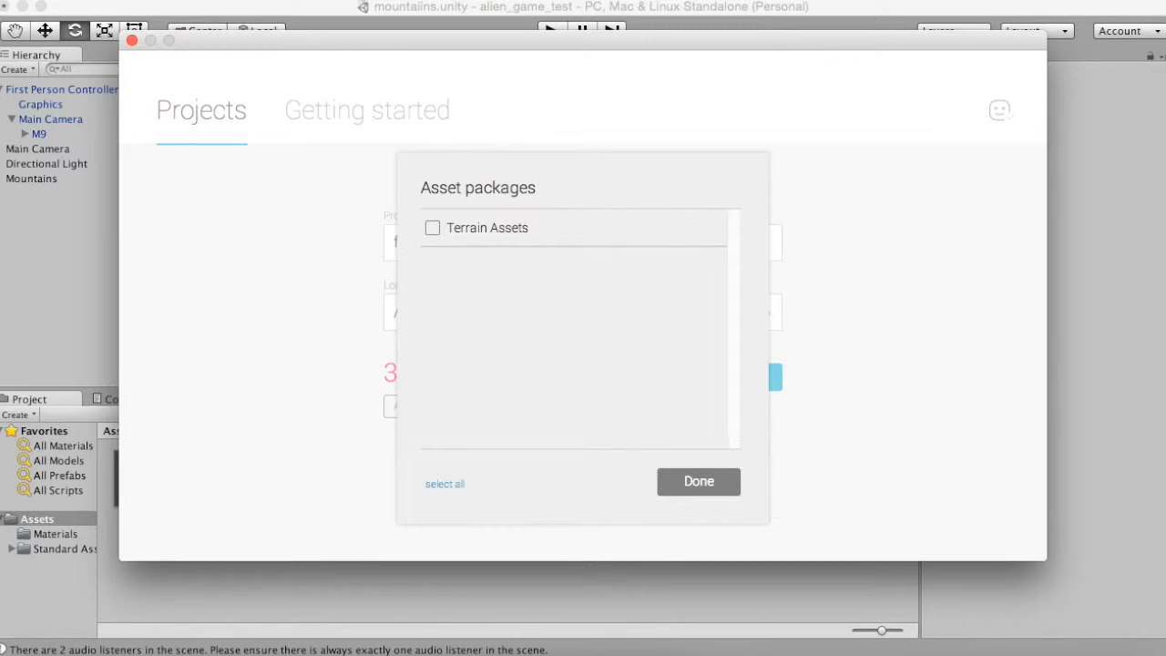
click(431, 228)
click(699, 481)
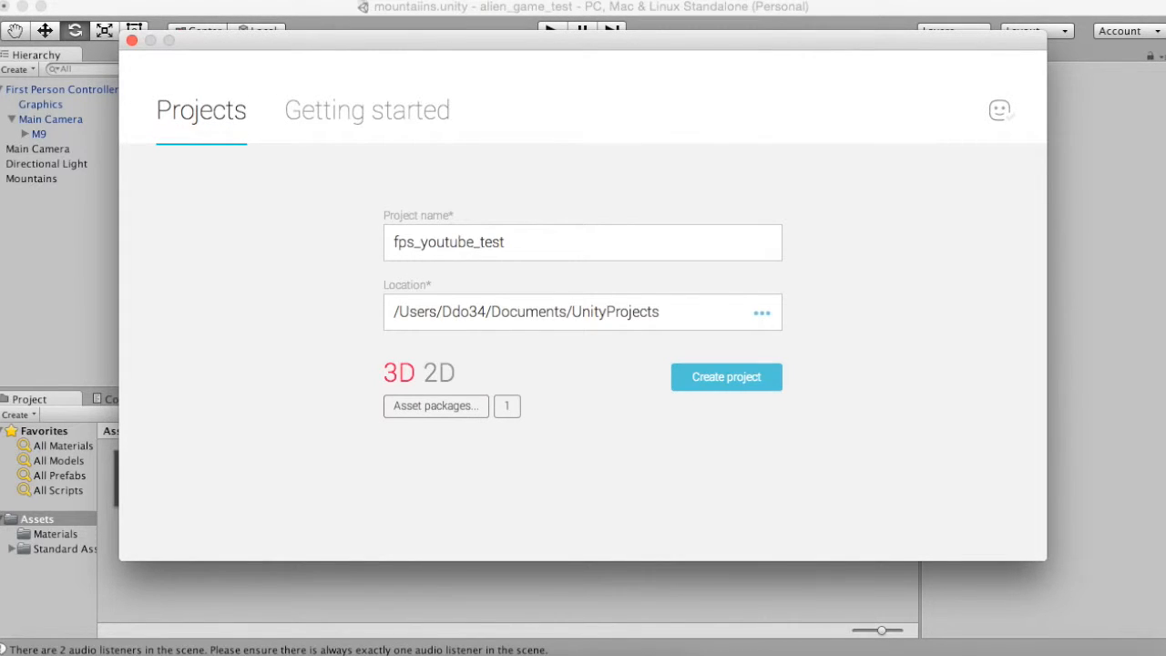
click(726, 377)
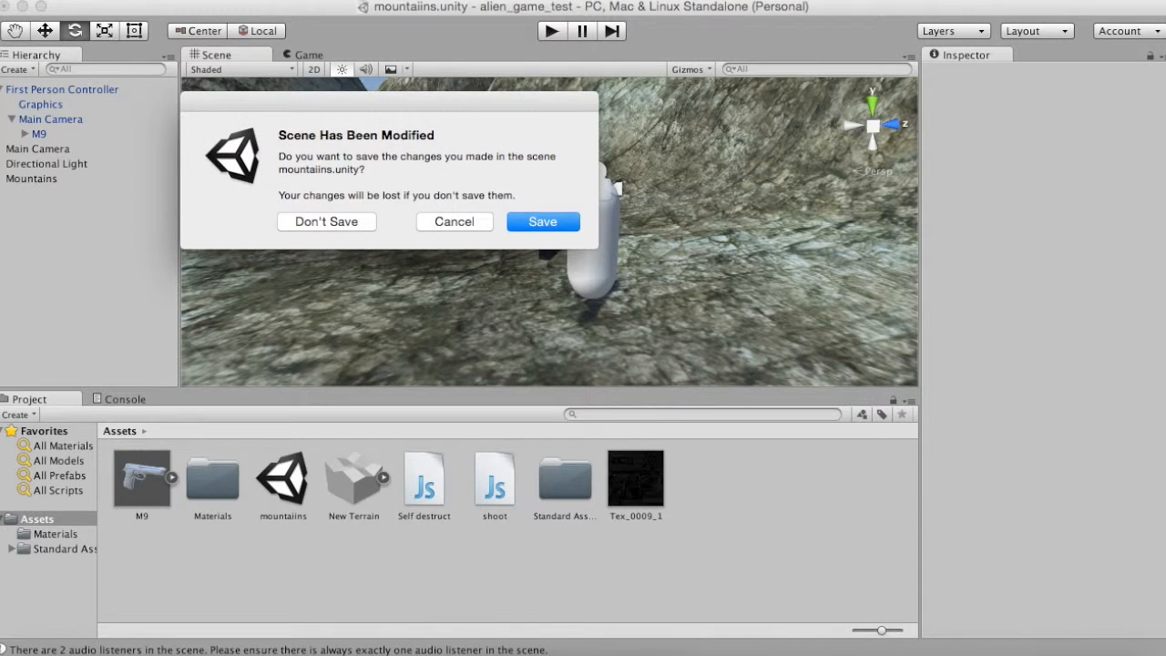
key(Return)
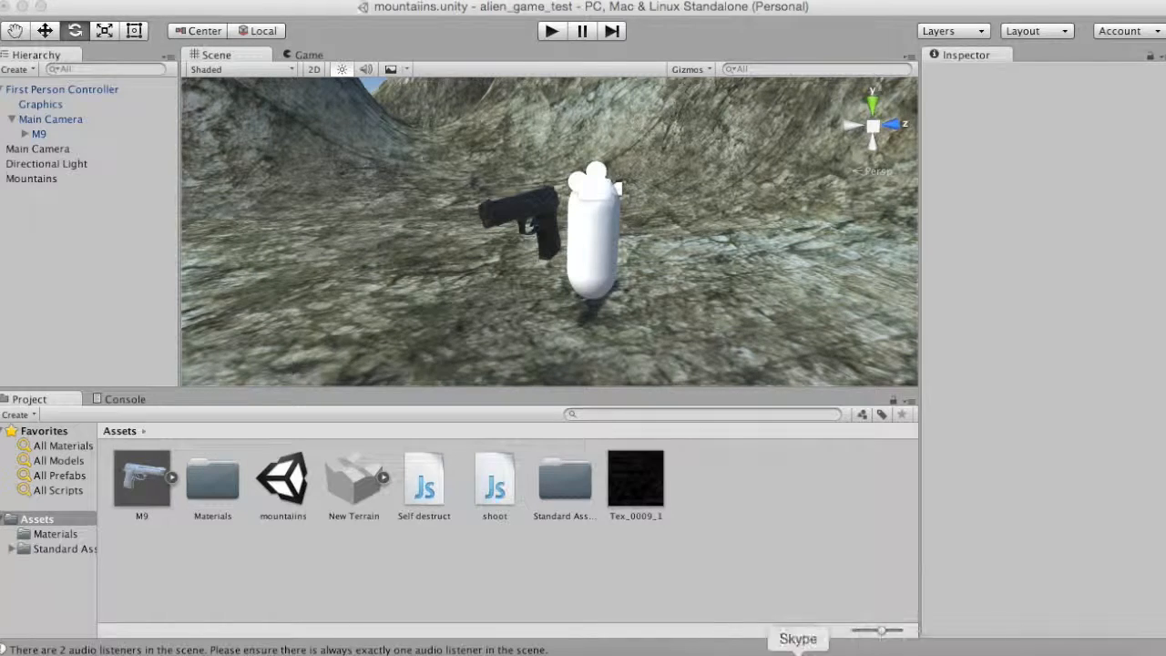
Switch to the browser, close the MEGA and YouTube gun tutorial pages, and return to Unity.
click(785, 654)
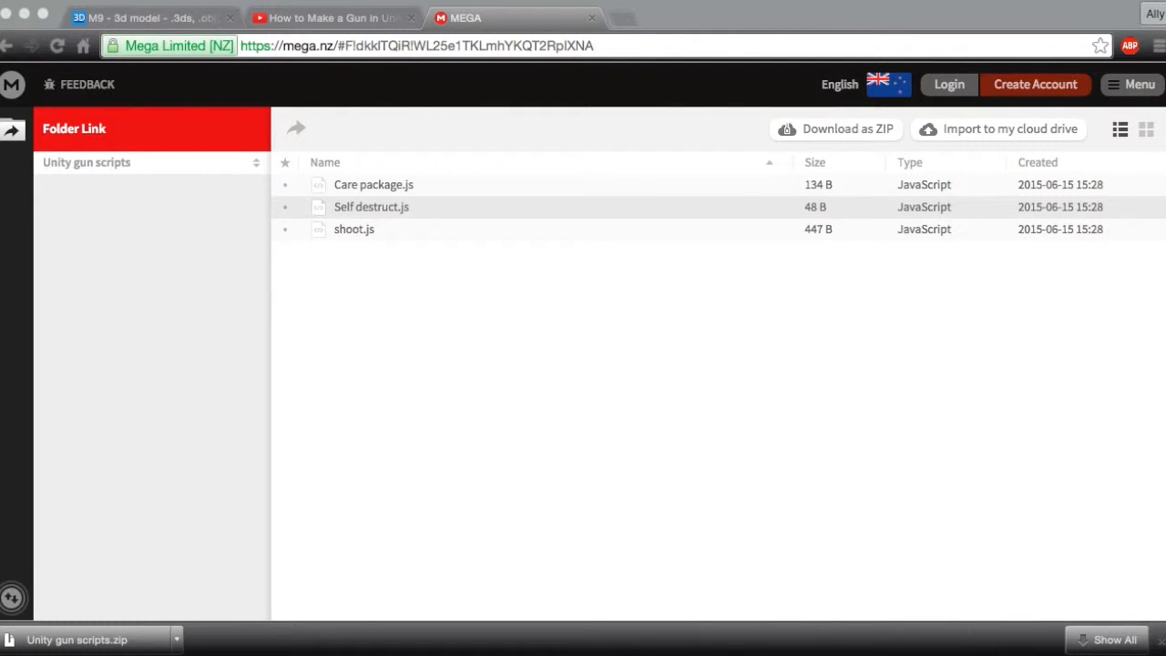
click(592, 17)
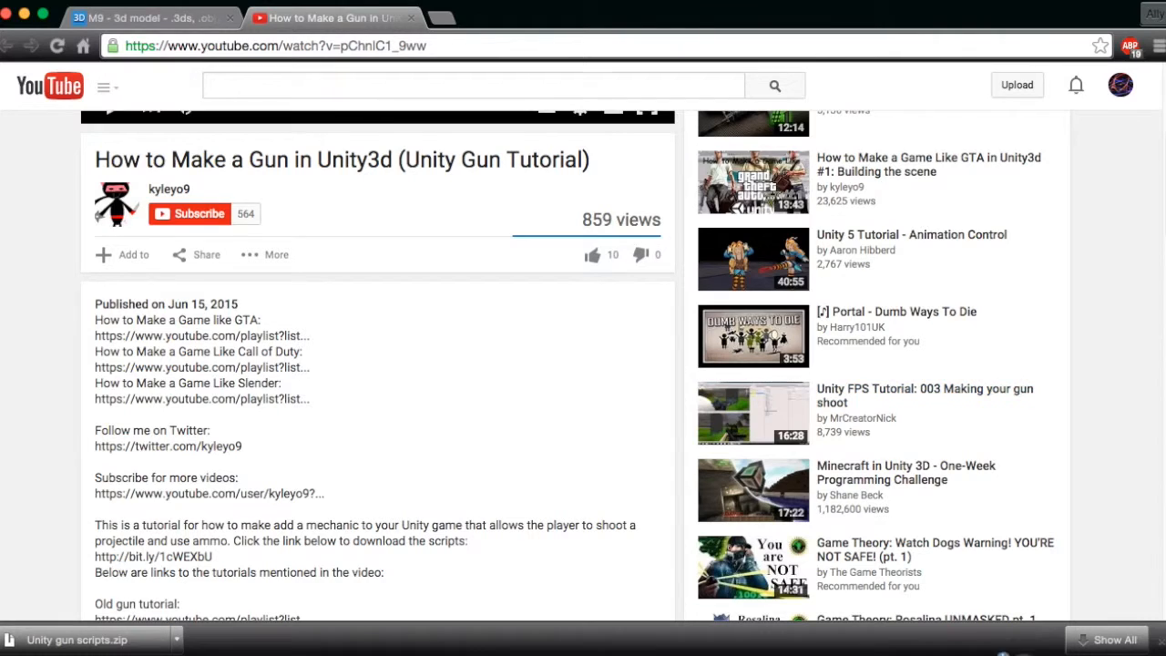
click(411, 18)
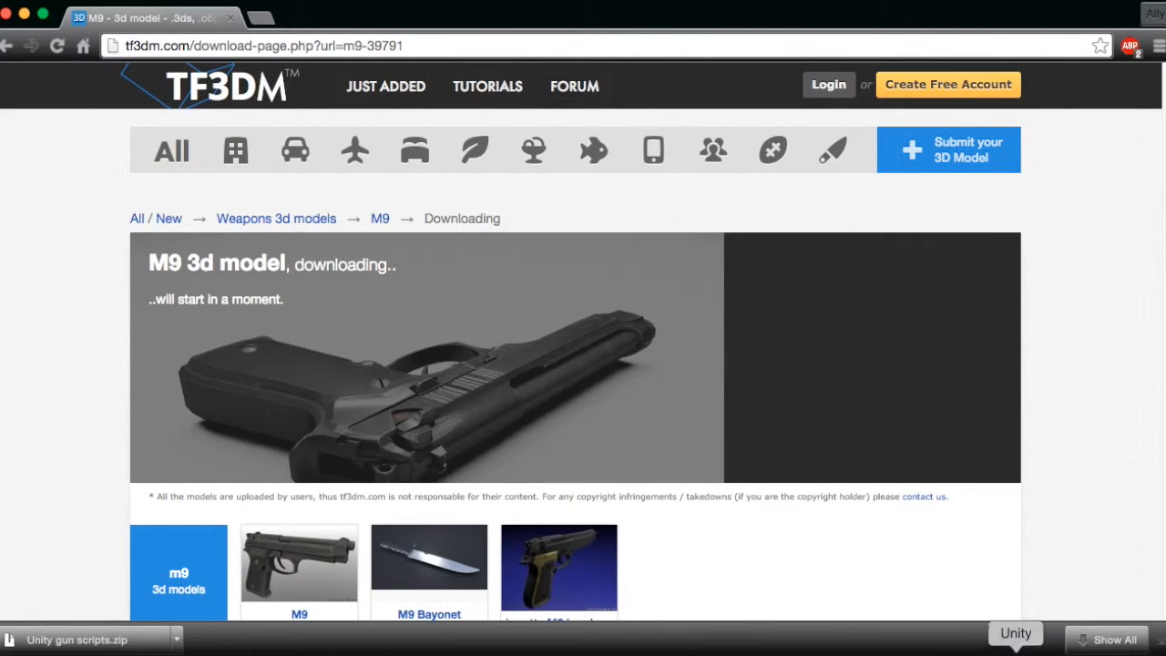
click(1016, 654)
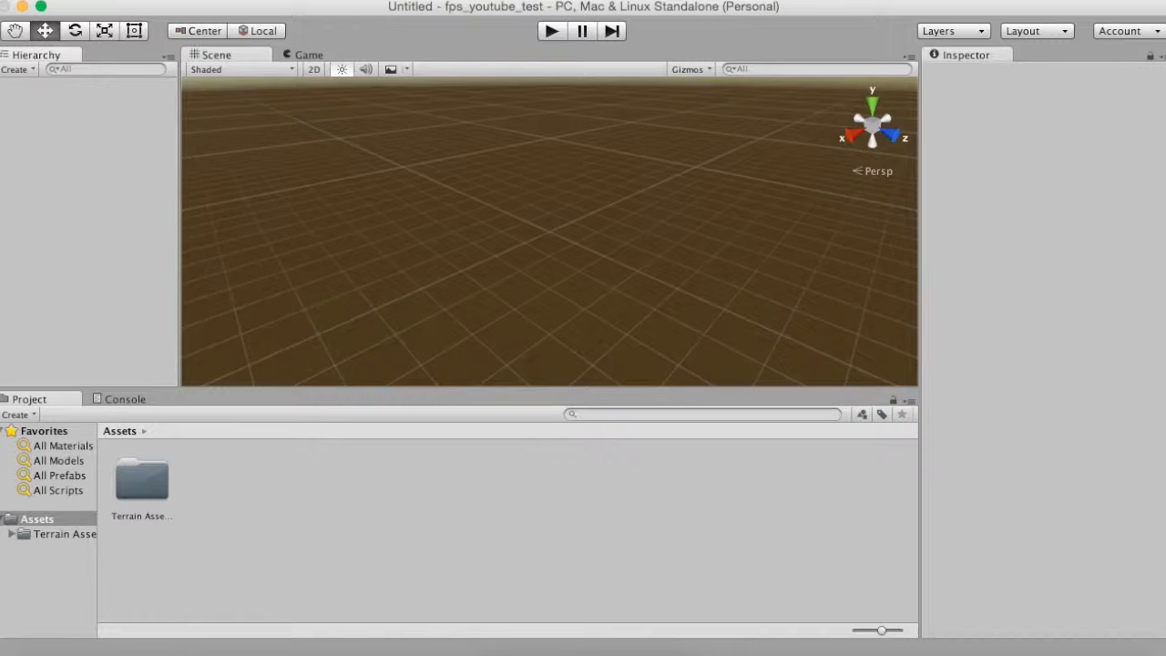
Add a 3D Terrain object to the empty scene.
scroll(549, 231, up, 2)
scroll(549, 231, down, 10)
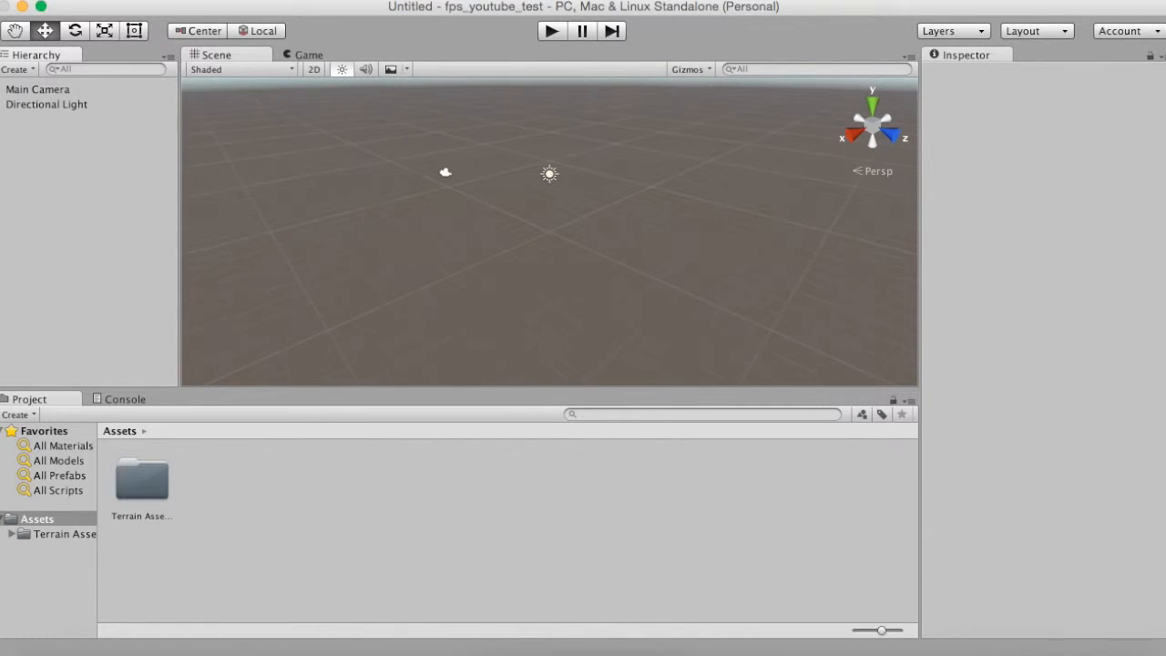
scroll(550, 232, up, 2)
right_click(340, 528)
right_click(39, 175)
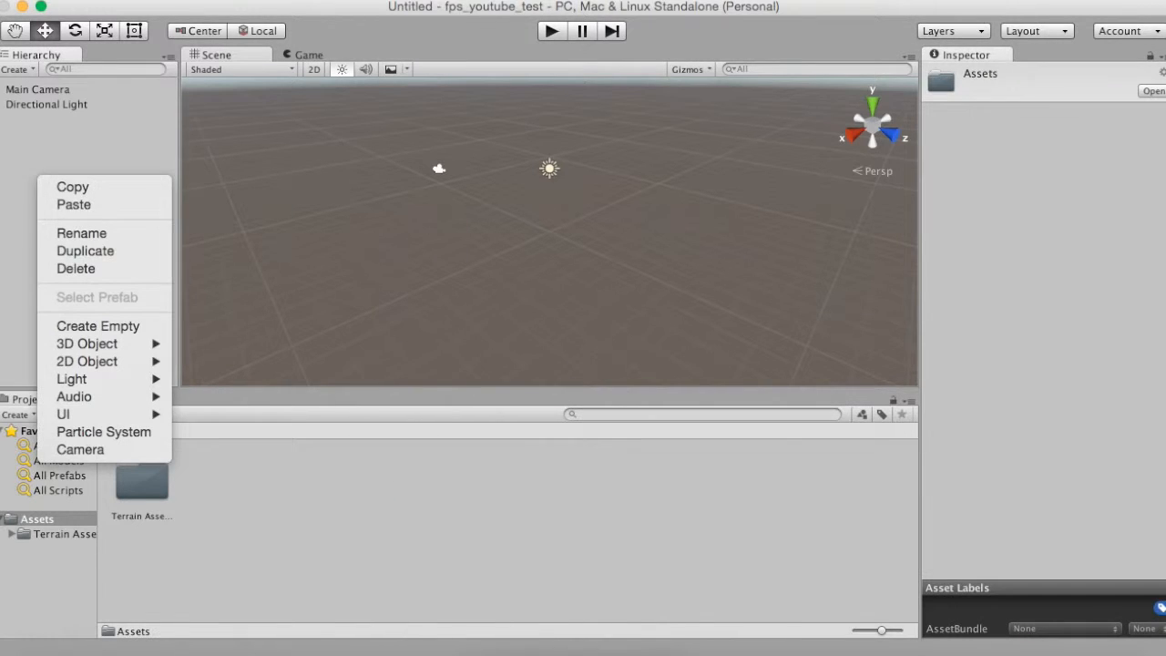
click(252, 0)
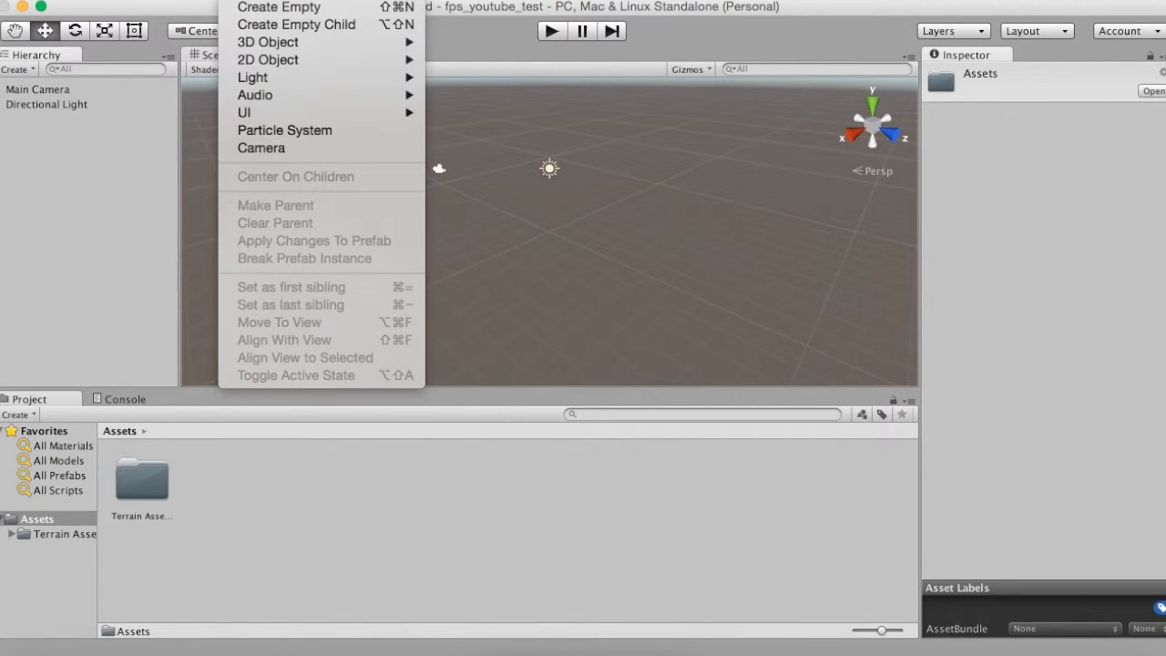
mouse_move(268, 41)
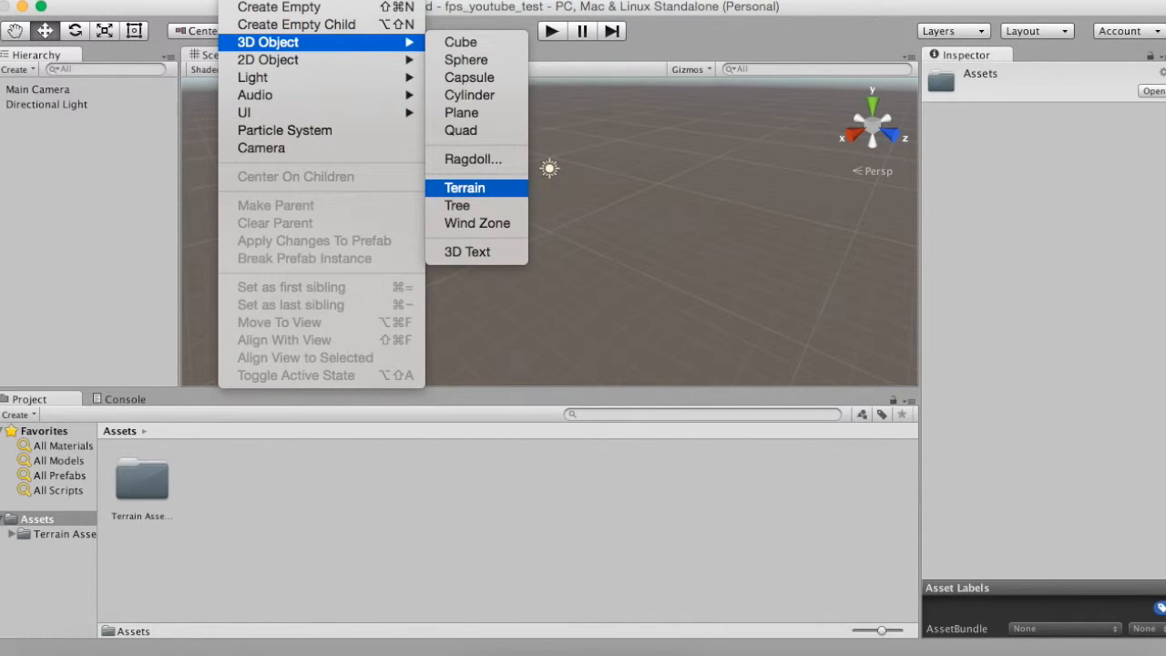
click(464, 188)
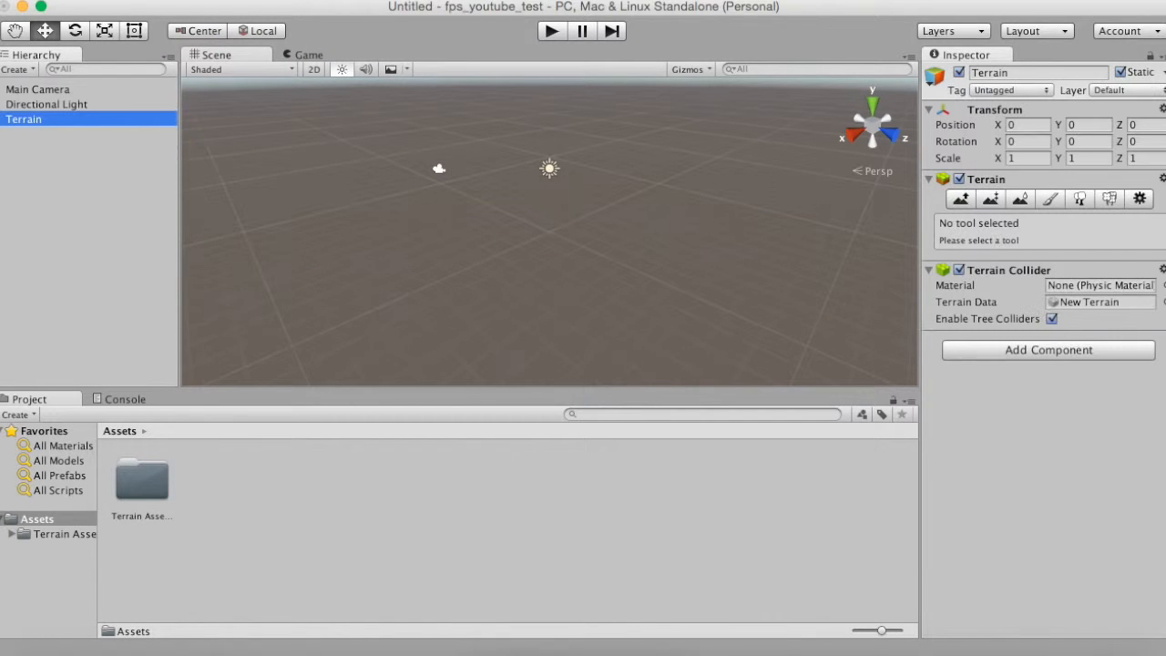
Examine the new terrain in the scene and browse the Terrain Assets folder, including the Rocks materials.
scroll(549, 273, up, 5)
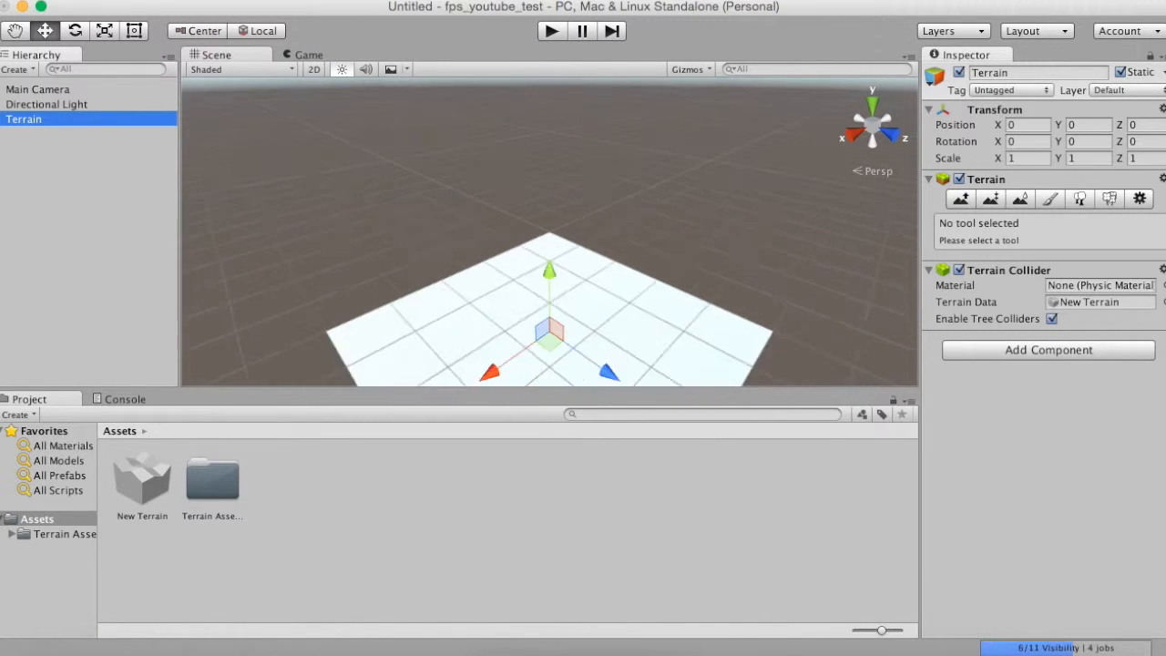
scroll(550, 274, down, 5)
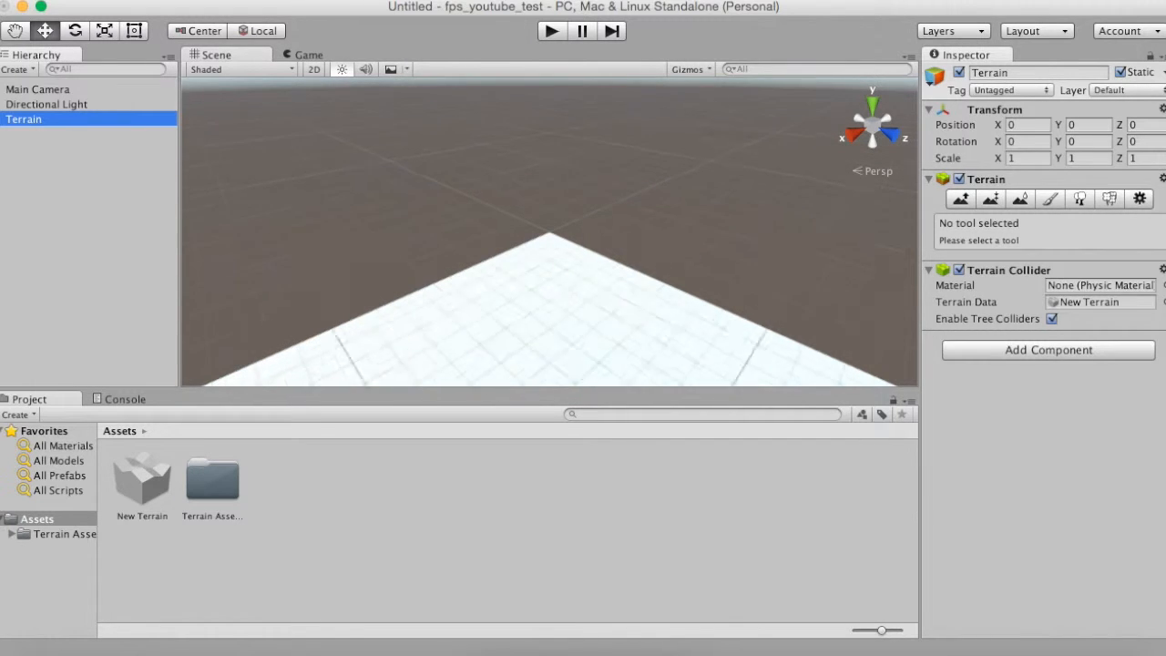
middle_drag(549, 273, 447, 287)
right_drag(447, 287, 432, 208)
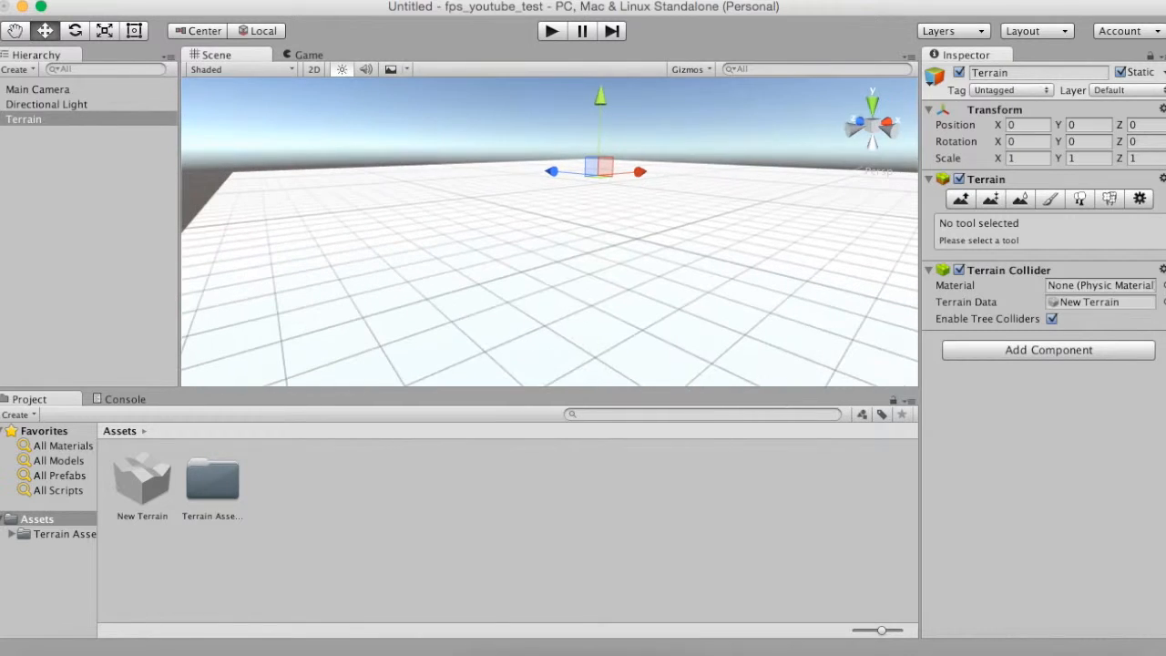
double_click(212, 480)
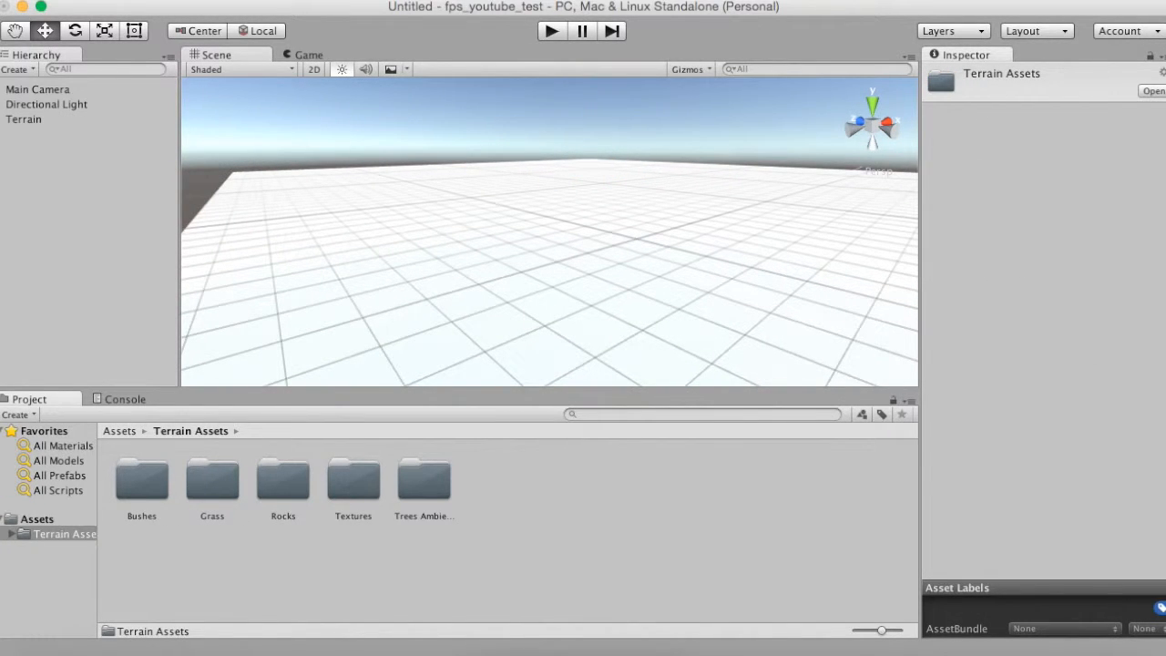
double_click(283, 480)
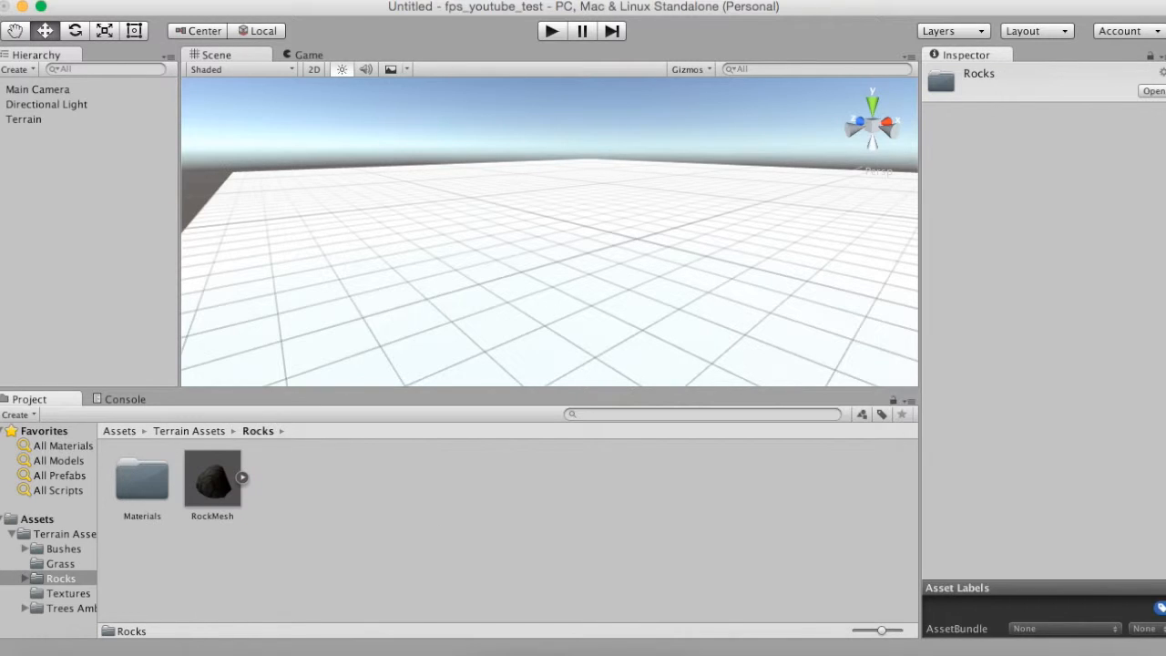
double_click(142, 480)
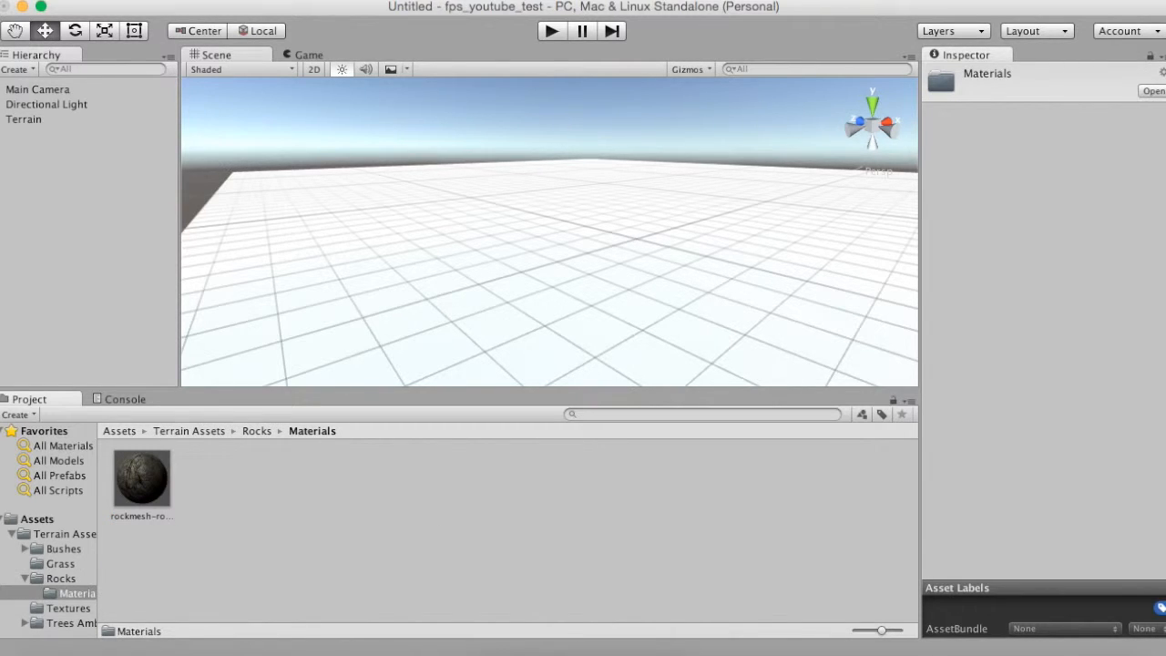
click(235, 431)
click(256, 431)
click(188, 431)
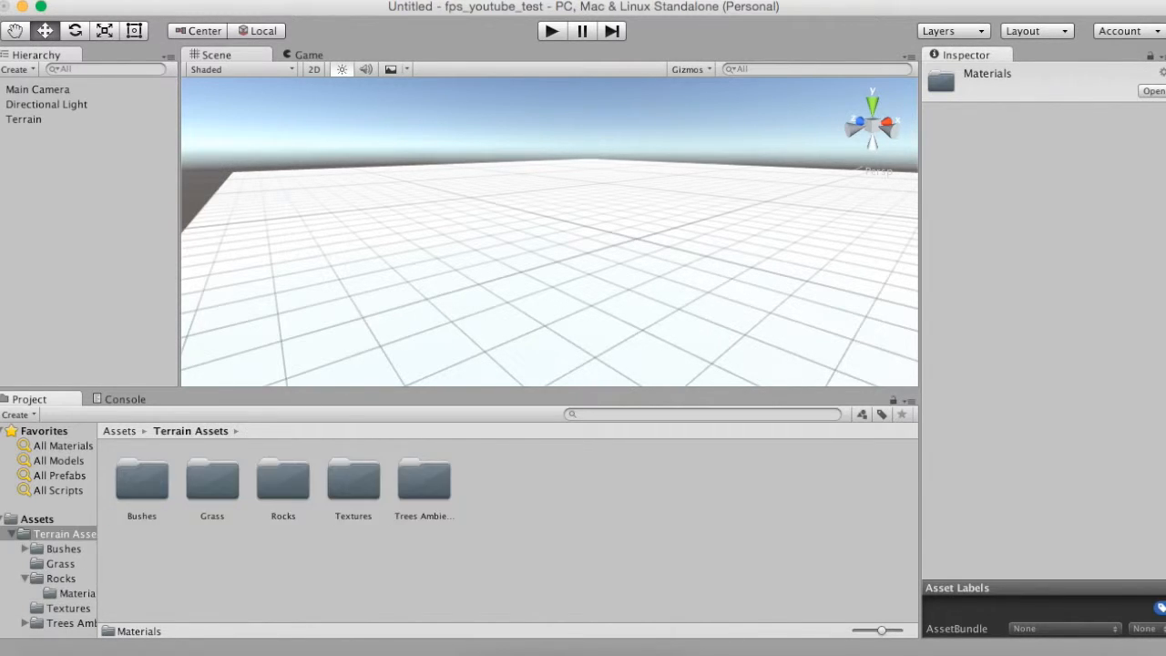
click(119, 431)
scroll(549, 231, up, 4)
scroll(550, 231, down, 6)
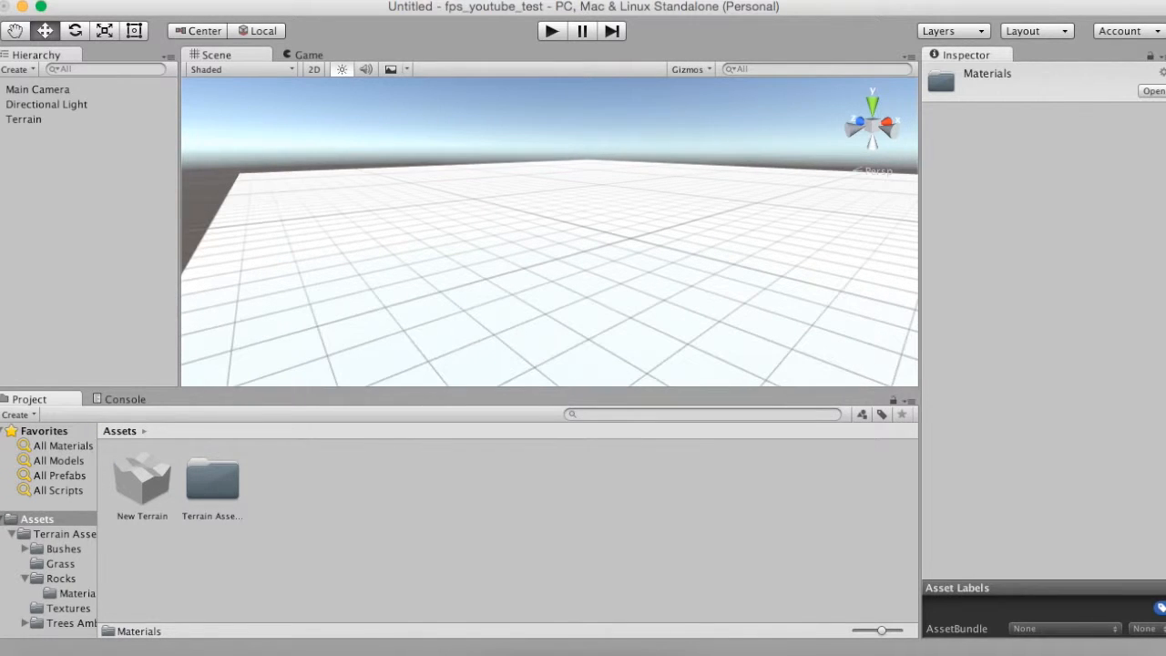
Rename the New Terrain asset in the Assets folder to mountains.
click(143, 480)
key(Return)
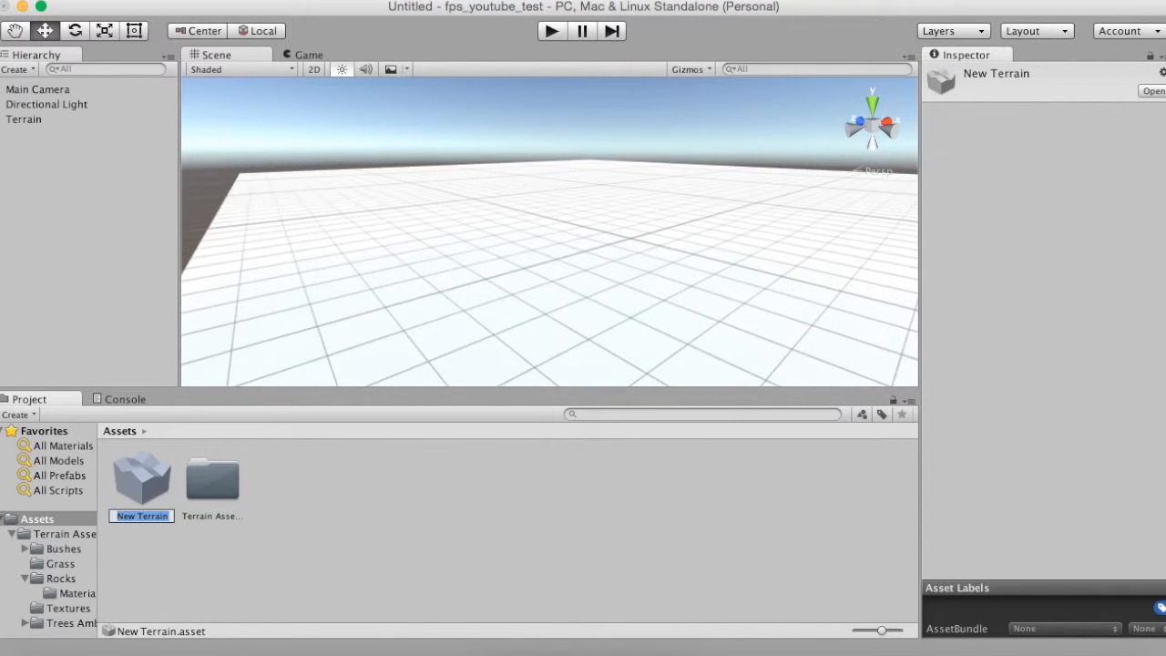
text(mountains)
key(Return)
Rename the Terrain object in the scene hierarchy to mountains.
scroll(549, 233, down, 8)
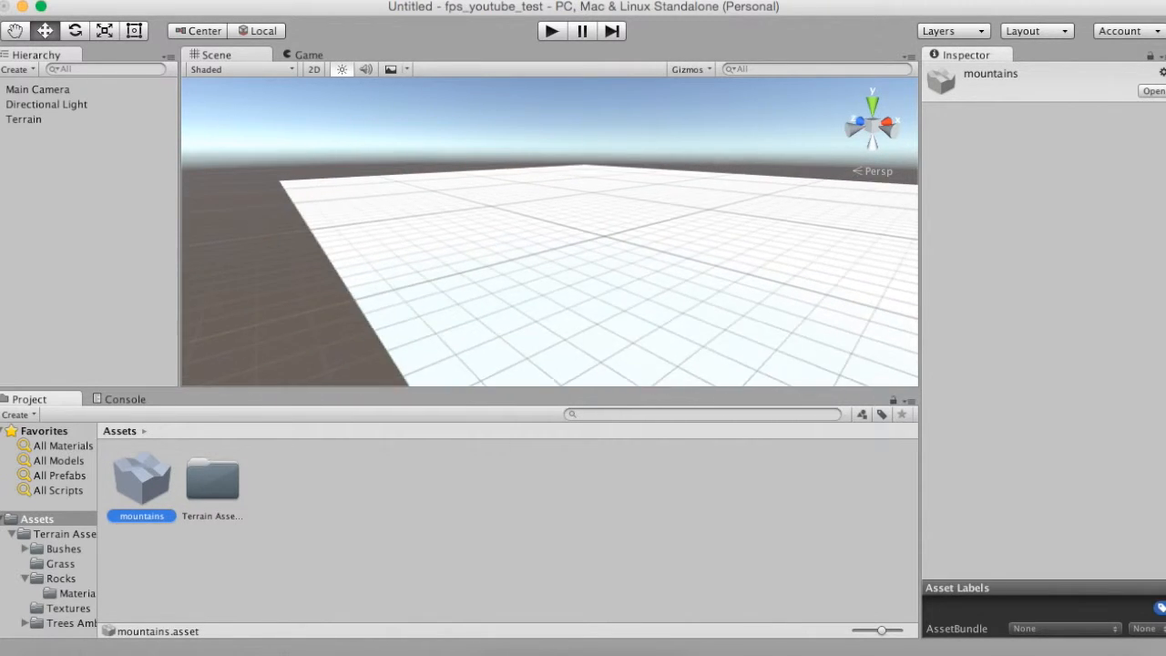
scroll(549, 232, down, 6)
middle_drag(510, 228, 565, 293)
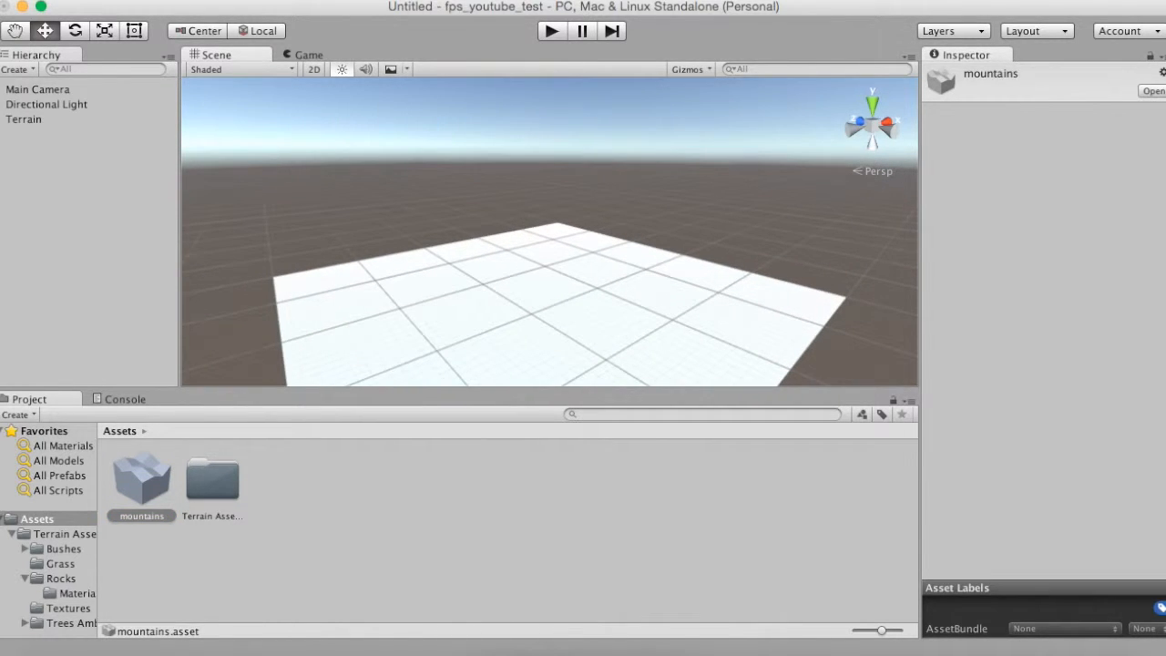
click(24, 120)
key(Return)
text(mountains)
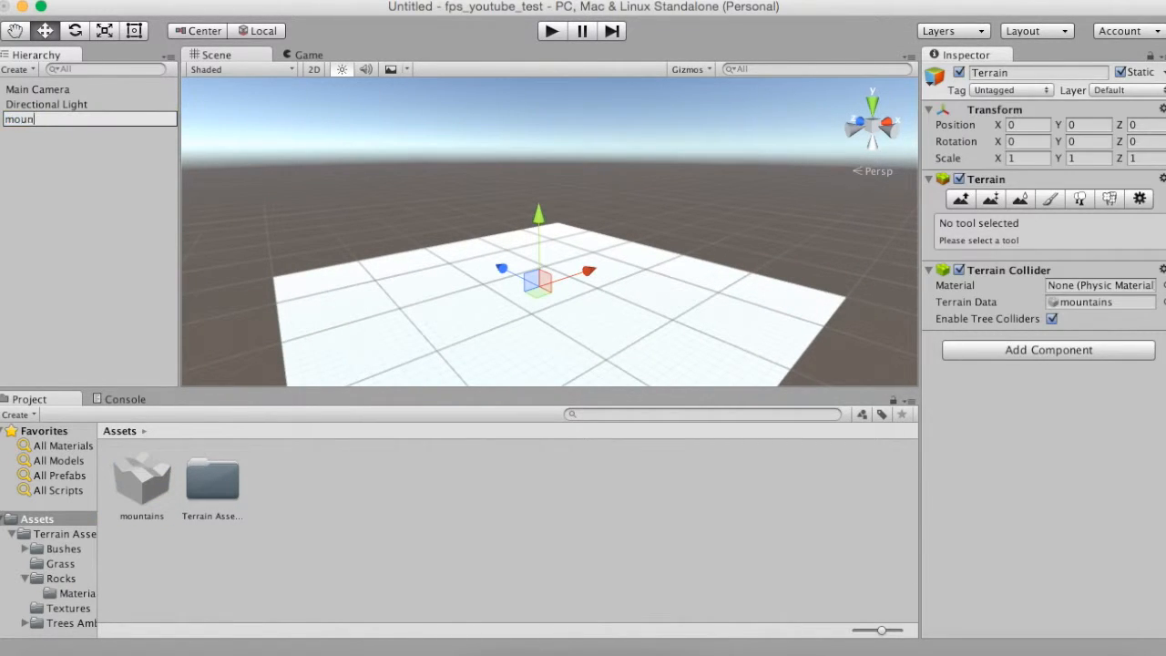
key(Return)
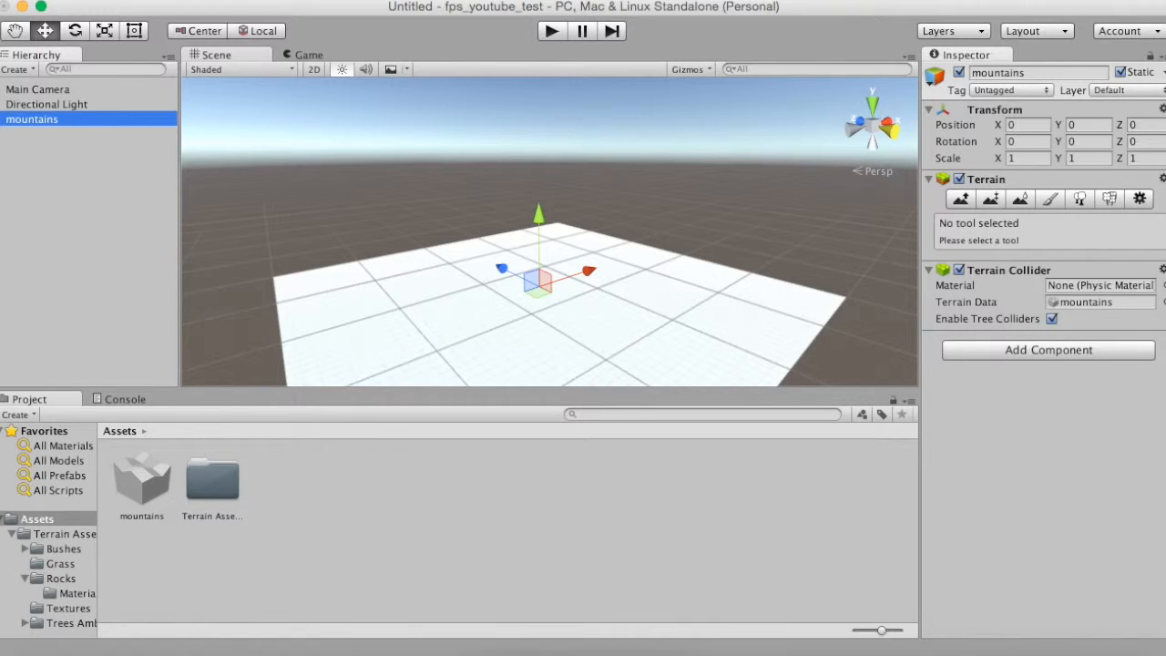
Add the Cliff (Layered Rock) image from the Terrain Assets textures as the mountains terrain's albedo texture.
click(1050, 198)
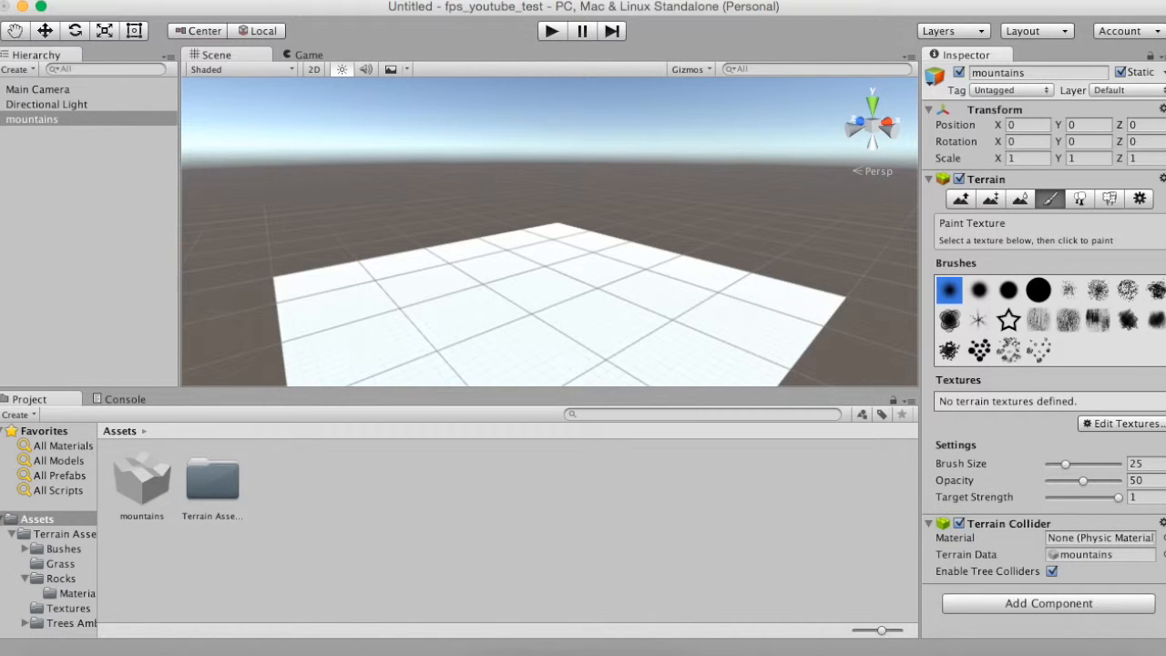
click(1122, 423)
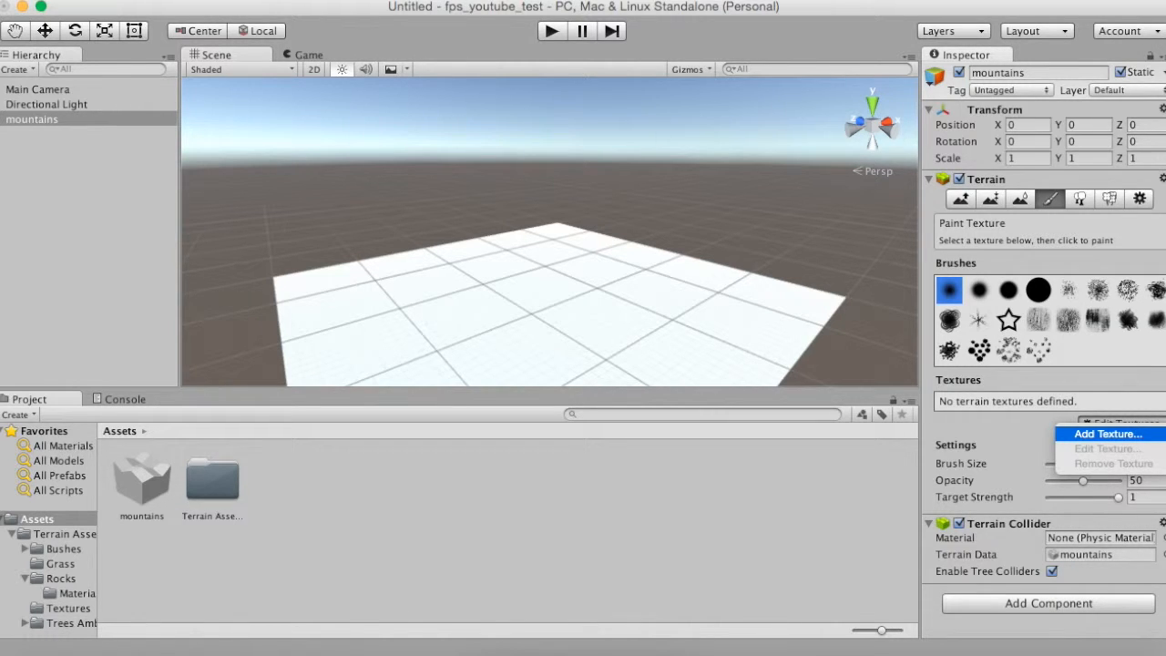
click(1108, 433)
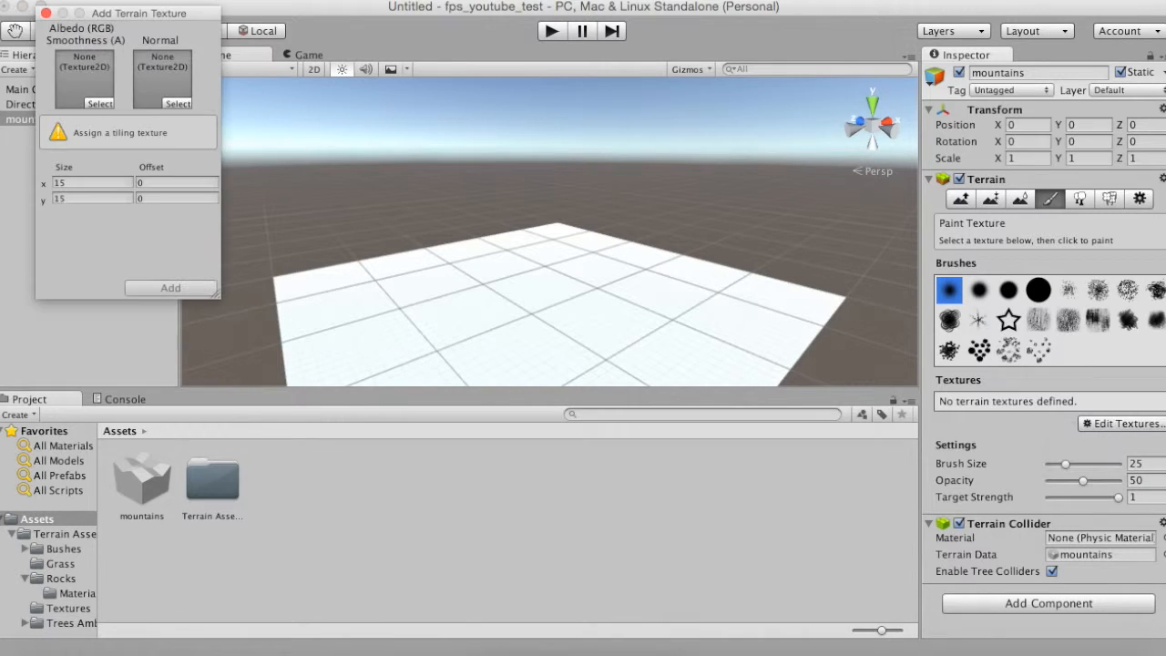
double_click(212, 480)
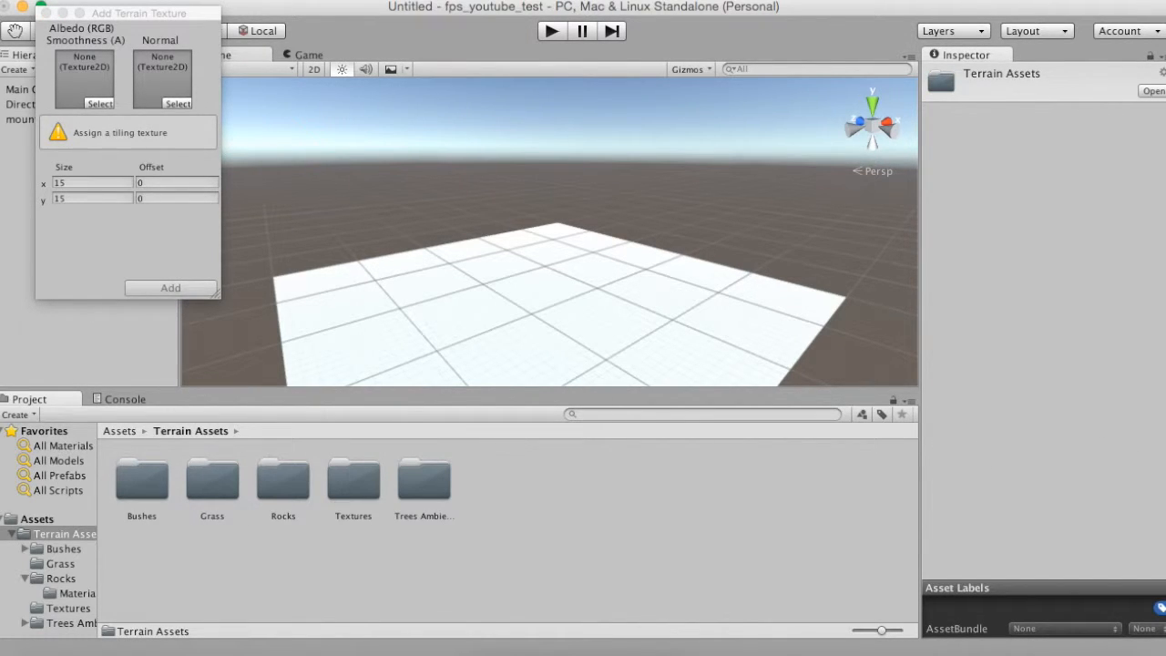
double_click(353, 480)
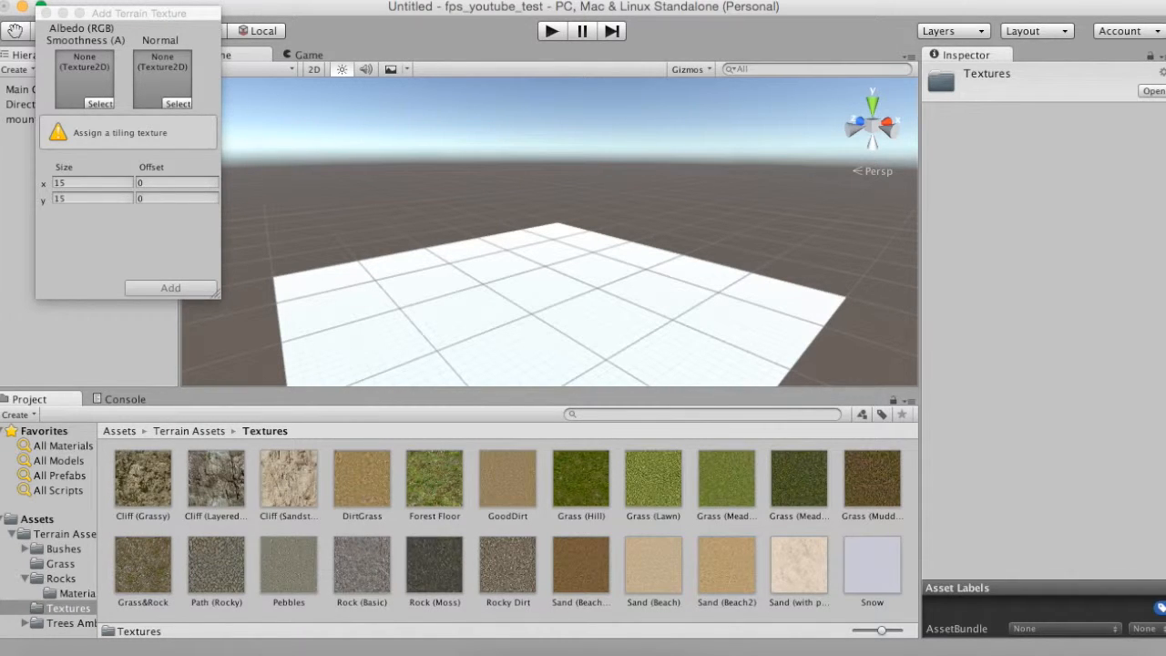
click(216, 479)
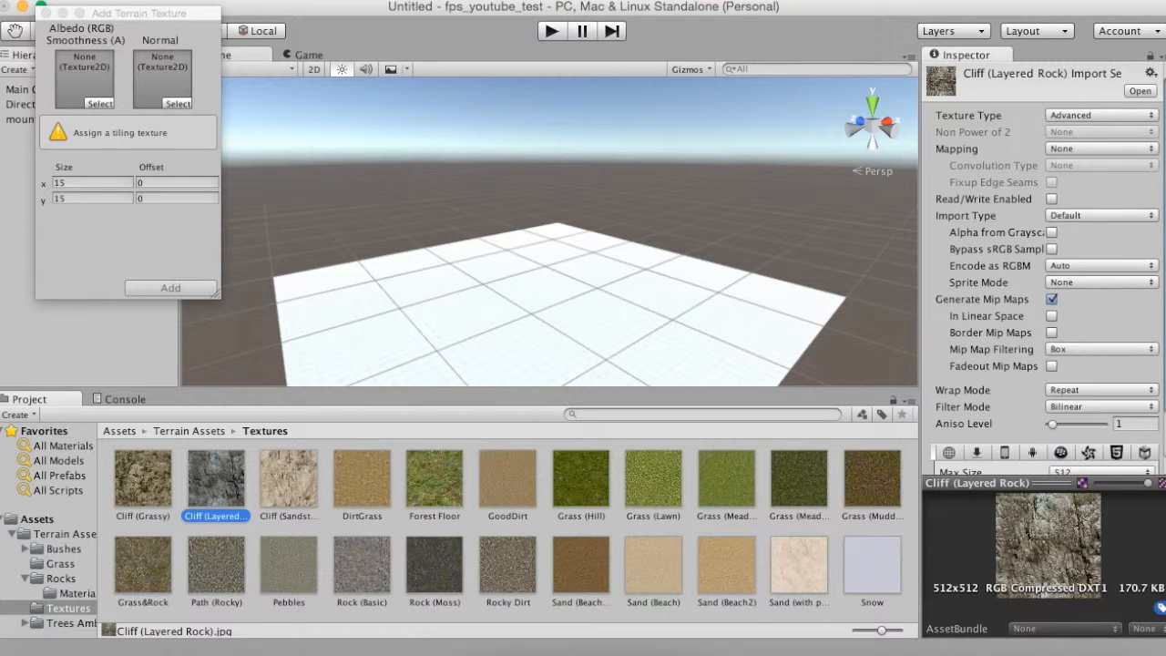
drag(216, 479, 82, 75)
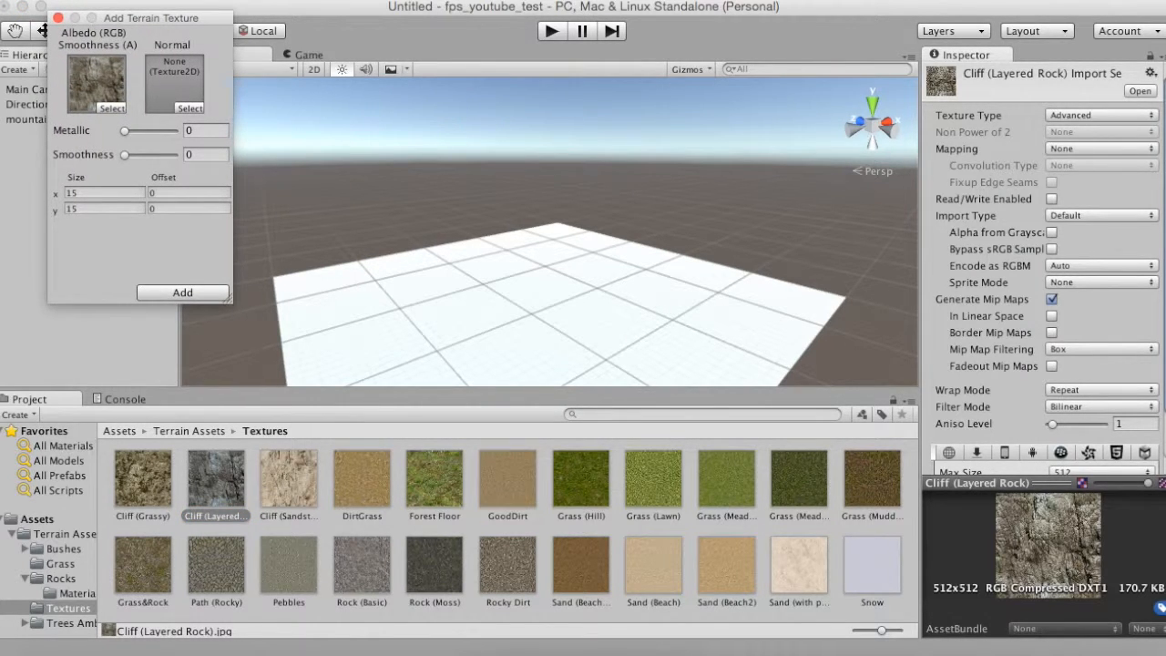
click(183, 292)
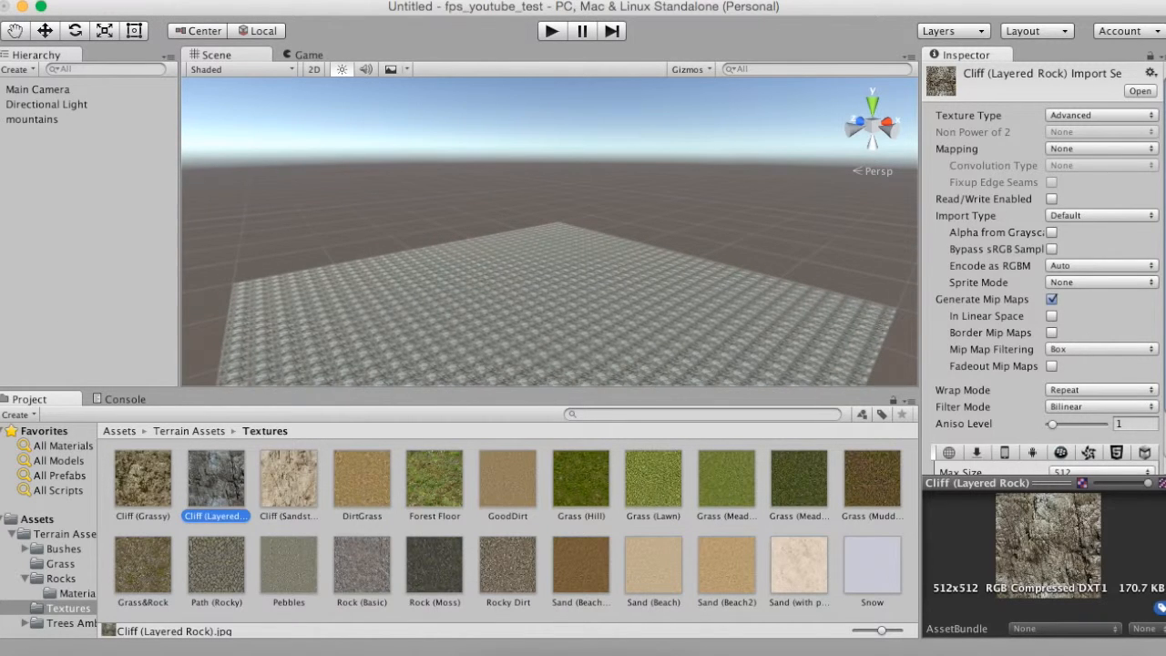
Examine the rock texture tiling on the mountains terrain up close and from above, and return the project browser to the Assets folder.
scroll(550, 233, up, 3)
middle_drag(550, 233, 550, 224)
right_drag(550, 232, 628, 378)
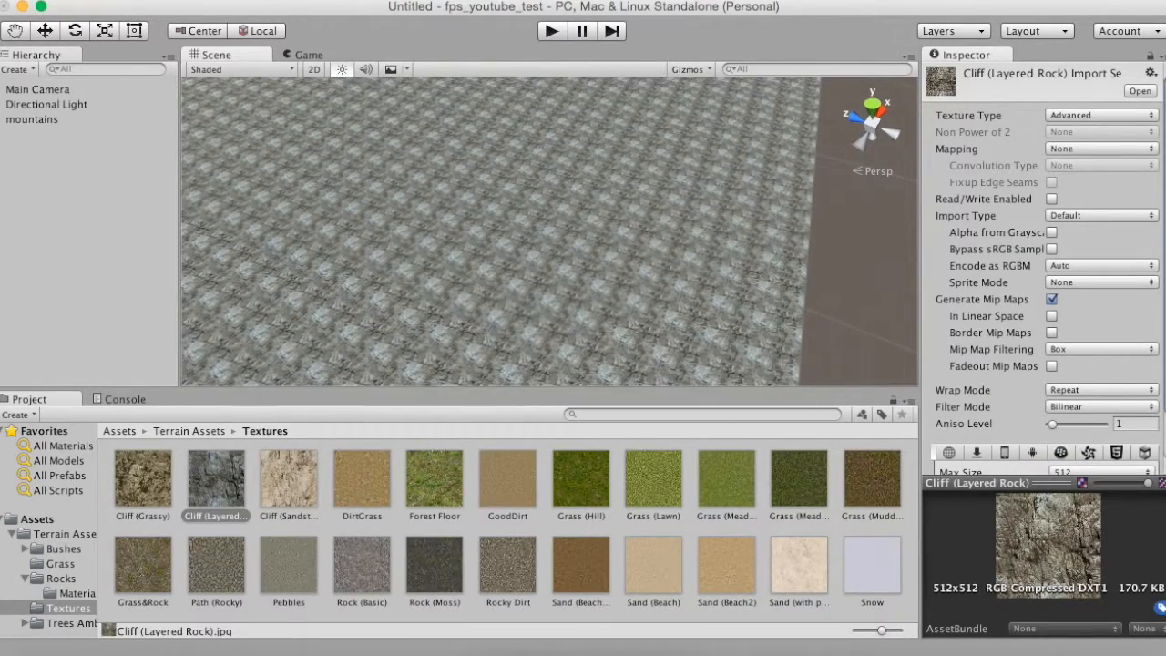
scroll(550, 233, up, 10)
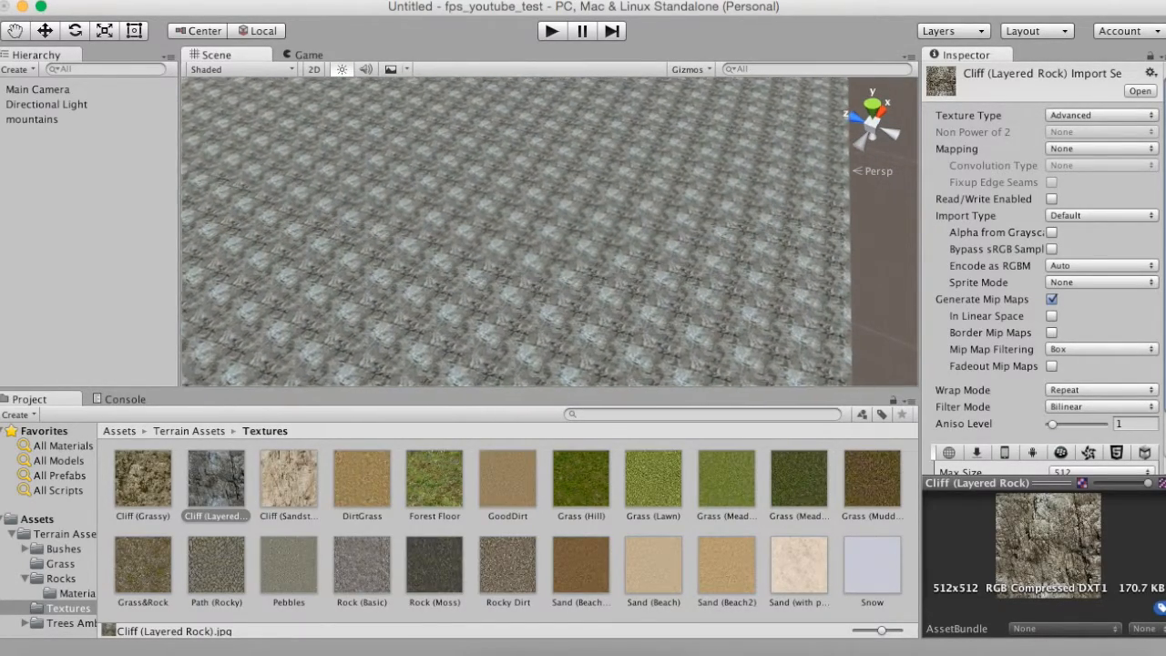
scroll(550, 233, up, 3)
scroll(551, 233, down, 10)
scroll(550, 233, down, 8)
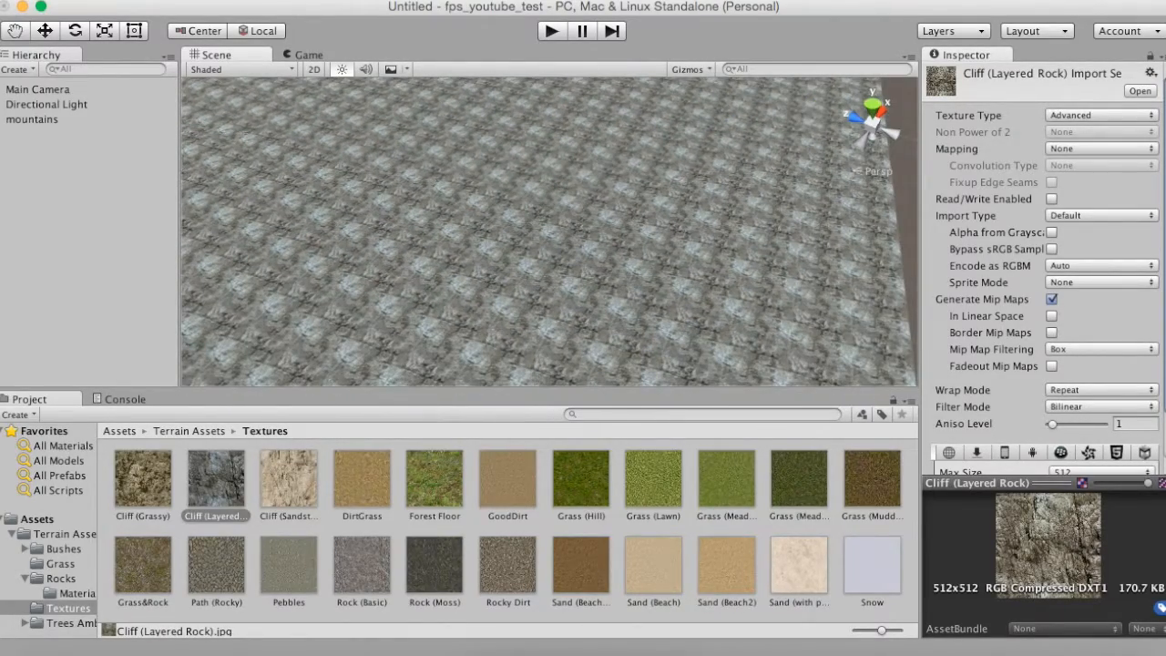
scroll(550, 233, down, 3)
click(119, 431)
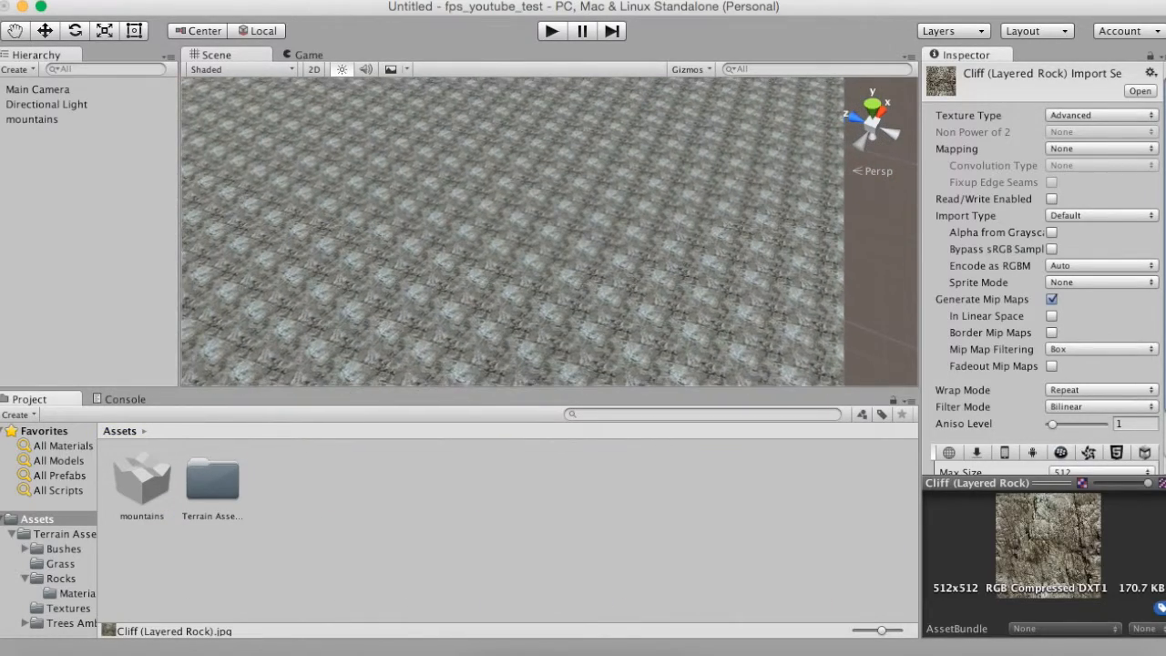
key(q)
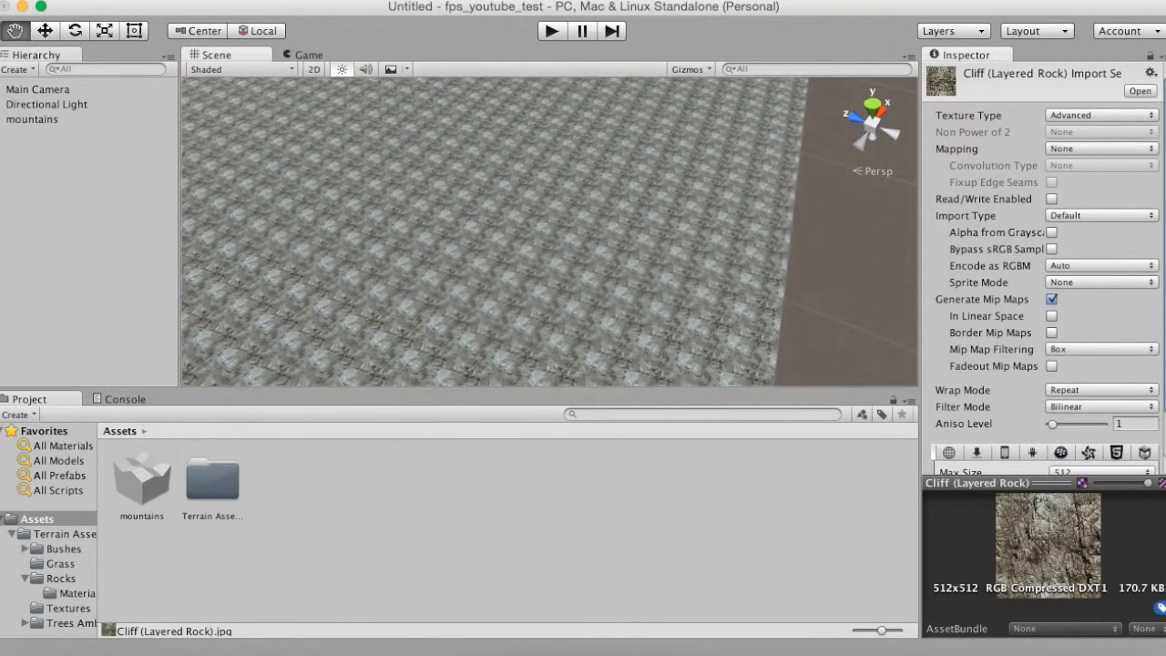
middle_drag(550, 233, 656, 301)
right_drag(583, 246, 694, 297)
scroll(550, 233, down, 2)
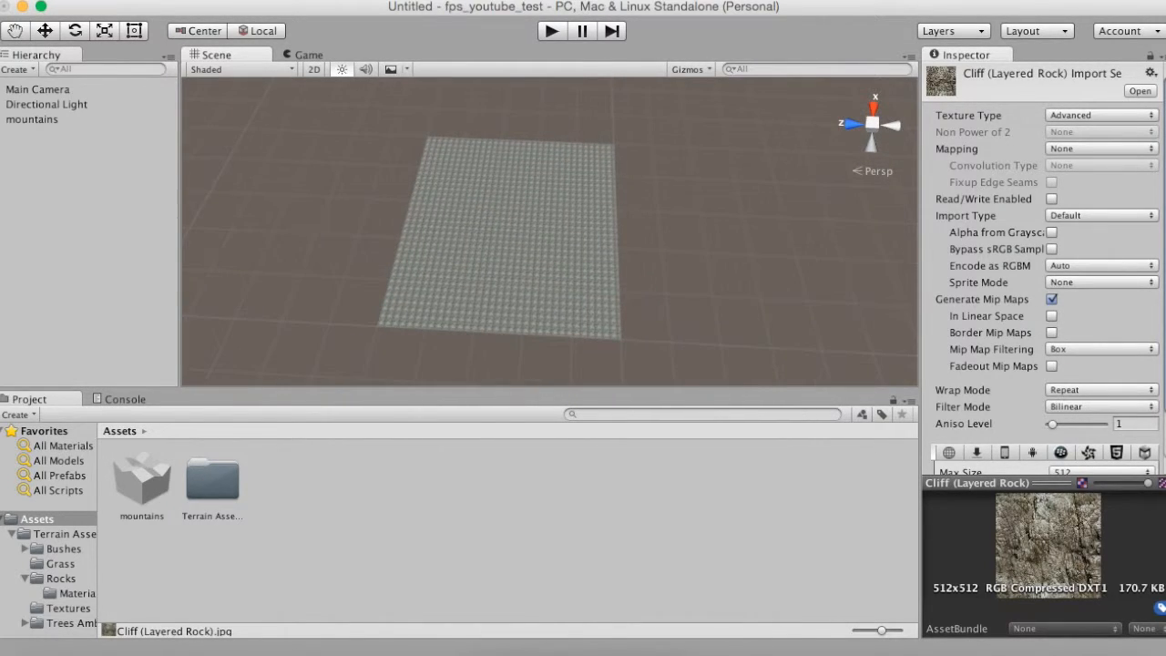
Activate Raise / Lower Terrain for the mountains object with the soft round brush at size 25 and opacity 50.
click(32, 120)
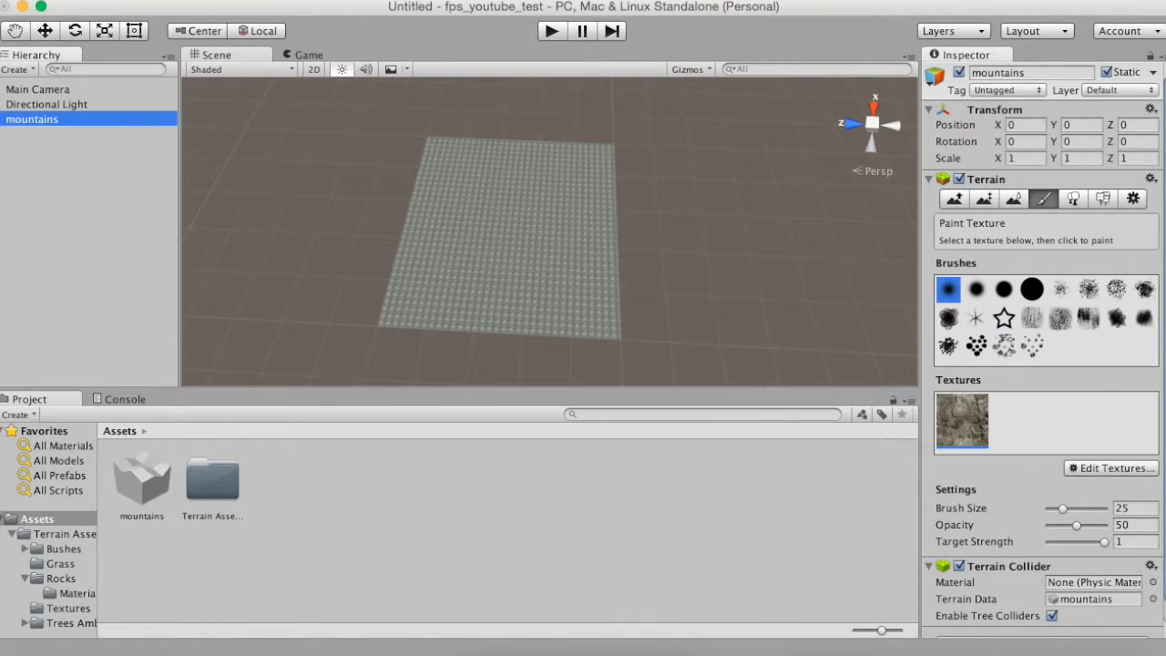
click(954, 199)
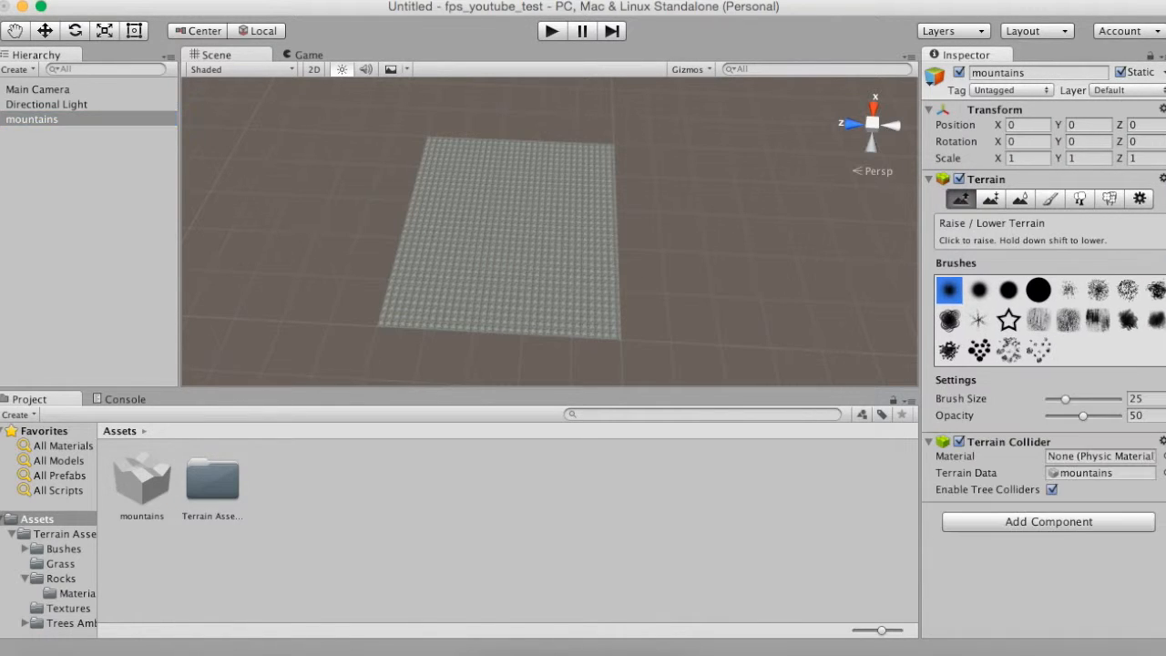
key(f)
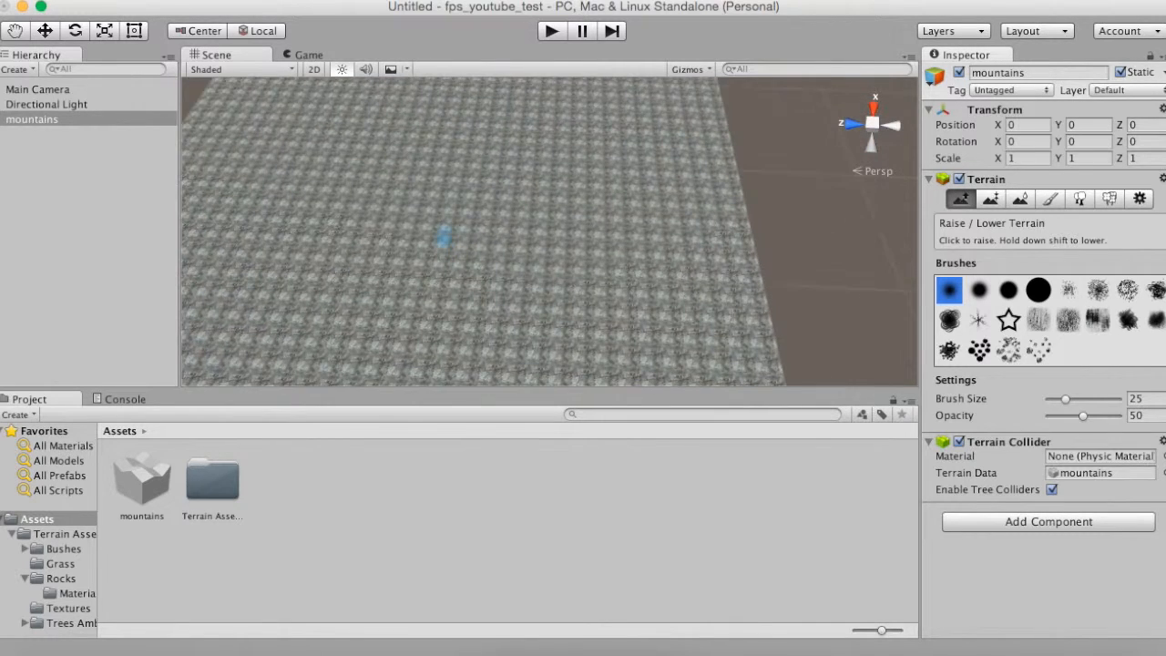
scroll(444, 240, up, 6)
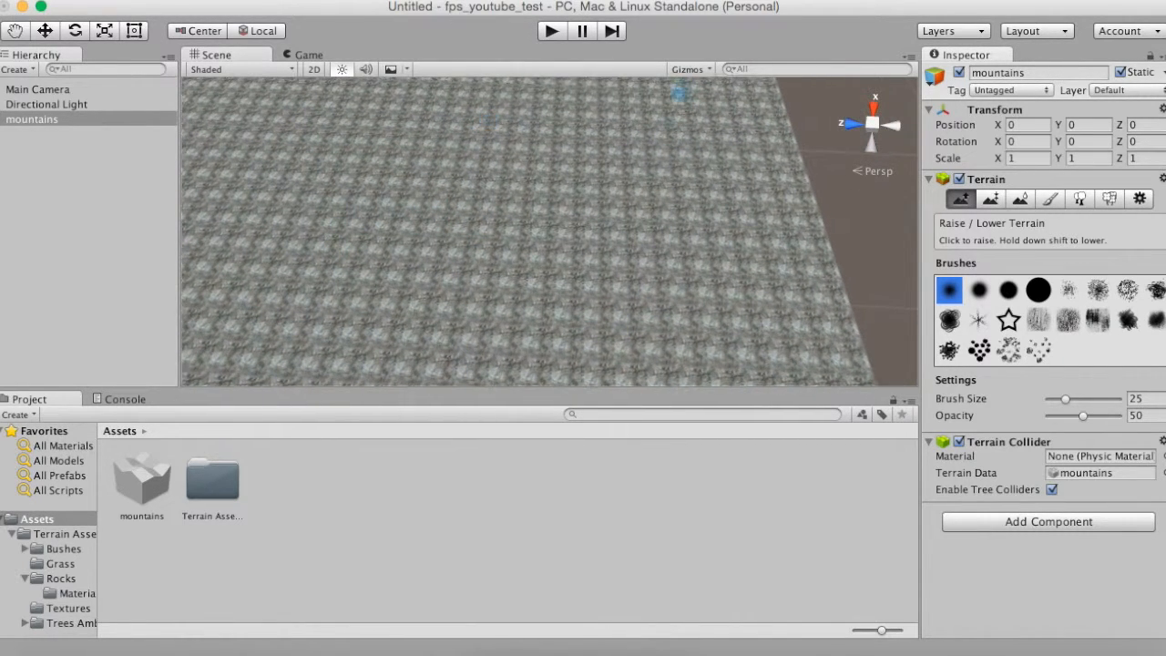
Raise a trial ring of peaks near the middle of the terrain and lower it back to flat ground.
mouse_move(437, 244)
mouse_down()
mouse_move(523, 214)
mouse_move(496, 173)
mouse_move(357, 196)
mouse_move(433, 268)
mouse_move(551, 277)
mouse_move(463, 260)
mouse_move(551, 155)
mouse_move(528, 177)
mouse_move(521, 169)
mouse_move(551, 157)
mouse_up()
scroll(553, 145, down, 5)
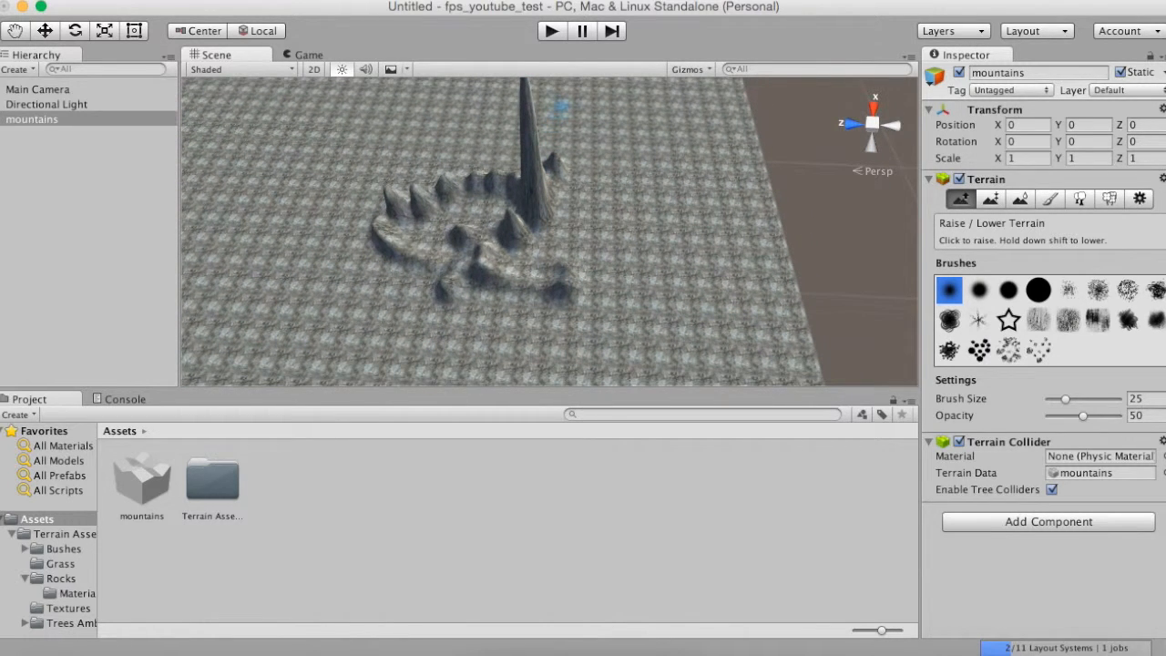
mouse_move(529, 173)
shift+mouse_down()
mouse_move(549, 160)
mouse_move(539, 187)
mouse_move(556, 191)
mouse_move(534, 182)
mouse_move(546, 183)
mouse_move(398, 211)
mouse_move(487, 236)
mouse_move(393, 243)
mouse_move(398, 203)
mouse_move(381, 235)
shift+mouse_up()
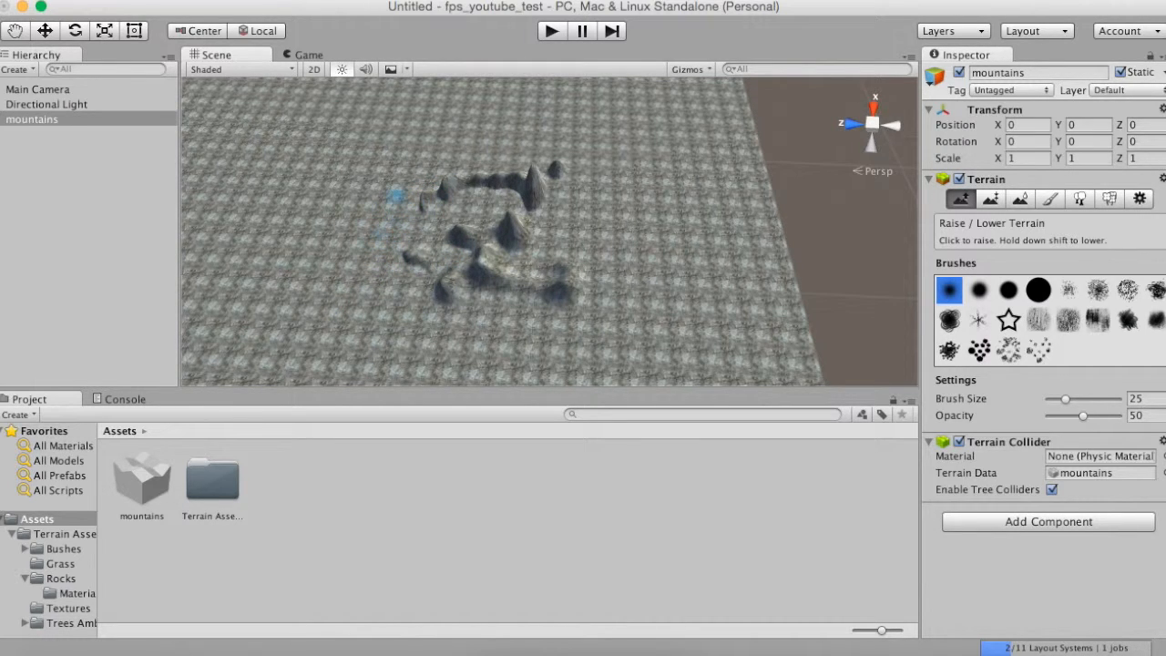
mouse_move(442, 193)
shift+mouse_down()
mouse_move(533, 171)
mouse_move(469, 182)
shift+mouse_up()
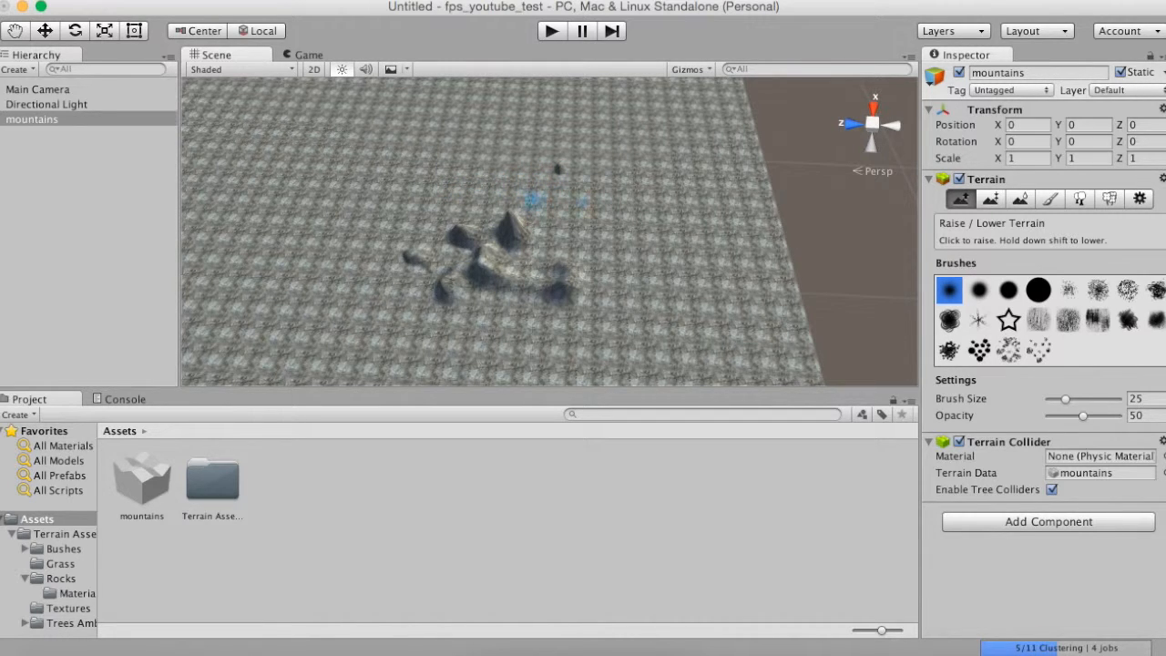
mouse_move(551, 175)
shift+mouse_down()
mouse_move(513, 252)
mouse_move(533, 208)
mouse_move(577, 249)
mouse_move(516, 259)
mouse_move(539, 231)
shift+mouse_up()
shift+drag(426, 248, 465, 237)
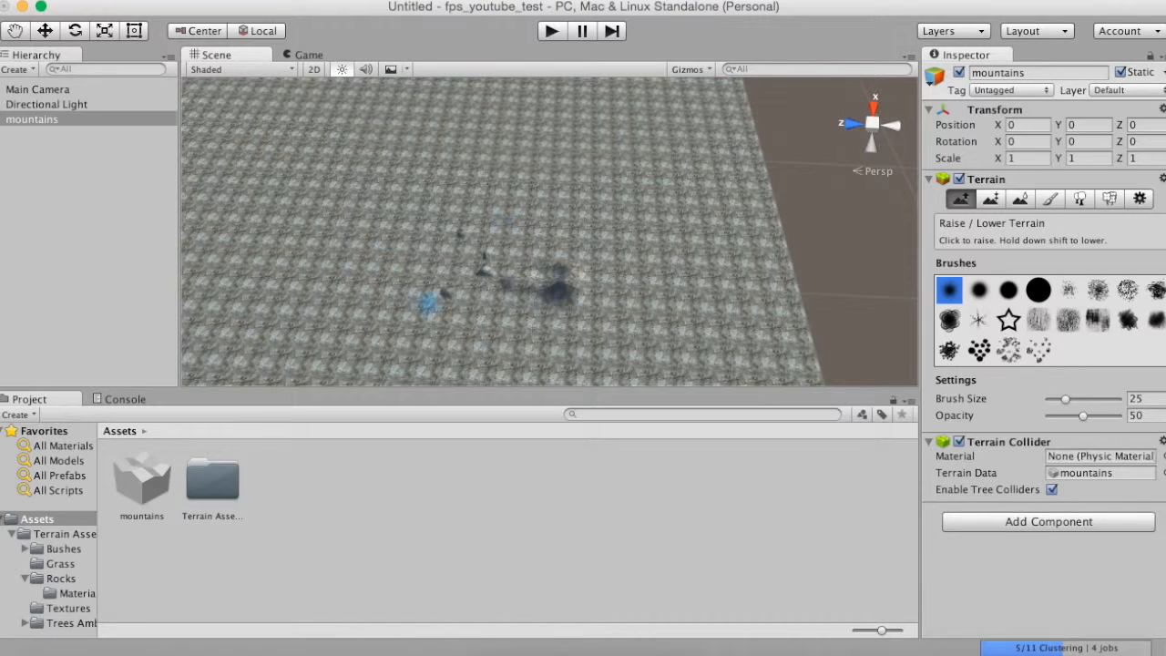
mouse_move(516, 273)
shift+mouse_down()
mouse_move(595, 285)
mouse_move(529, 280)
shift+mouse_up()
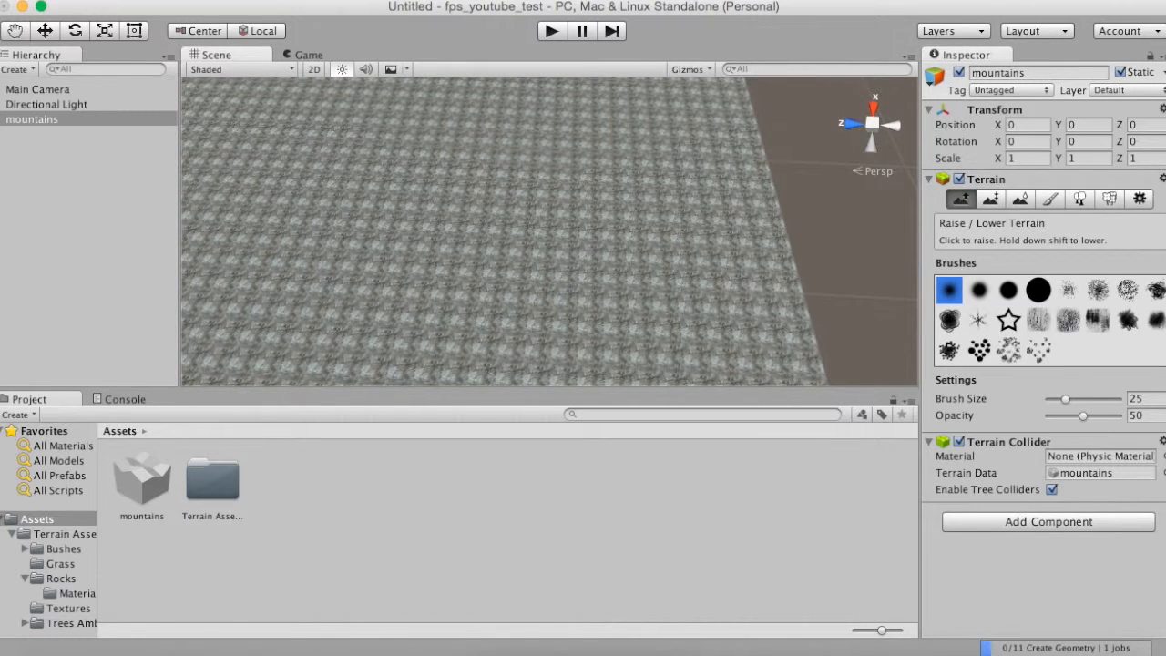
Replace the curved trial ridge with a diagonal ridge at the terrain's far corner and a low winding ridge across the terrain.
scroll(457, 121, down, 2)
scroll(457, 122, down, 8)
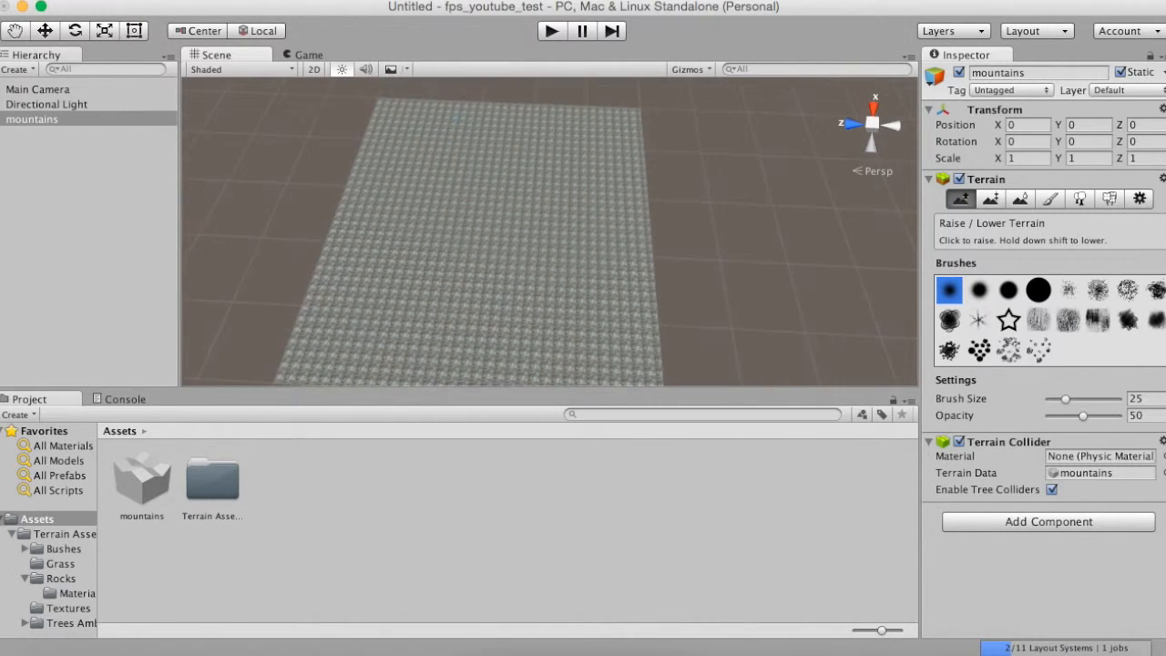
scroll(456, 123, up, 1)
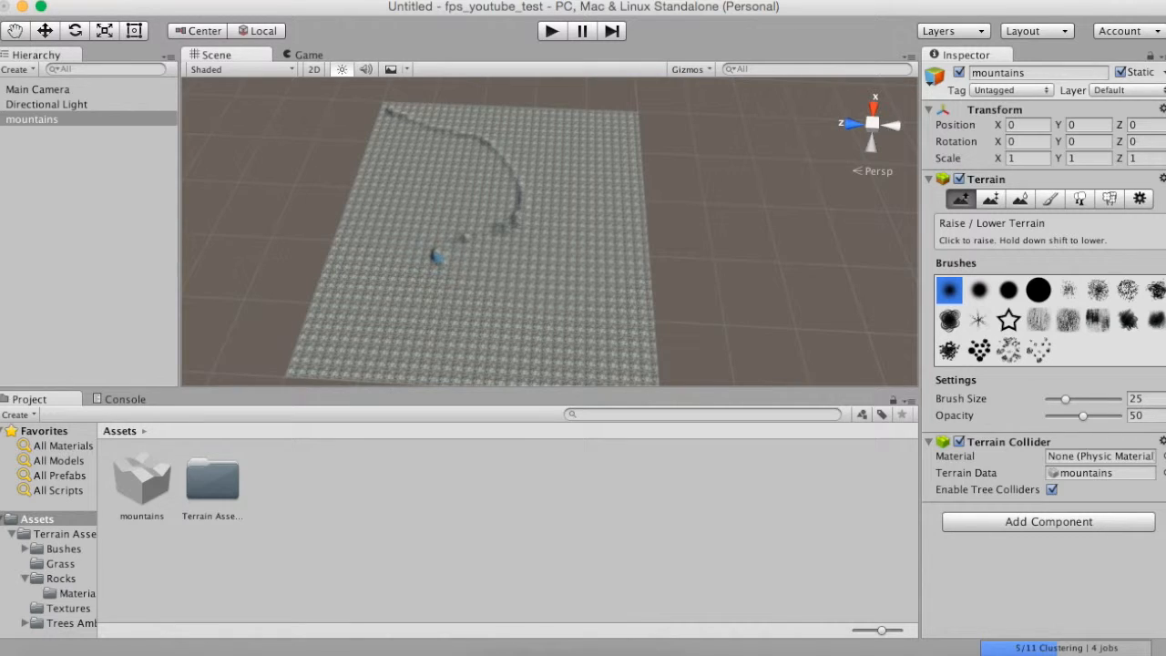
key(super+z)
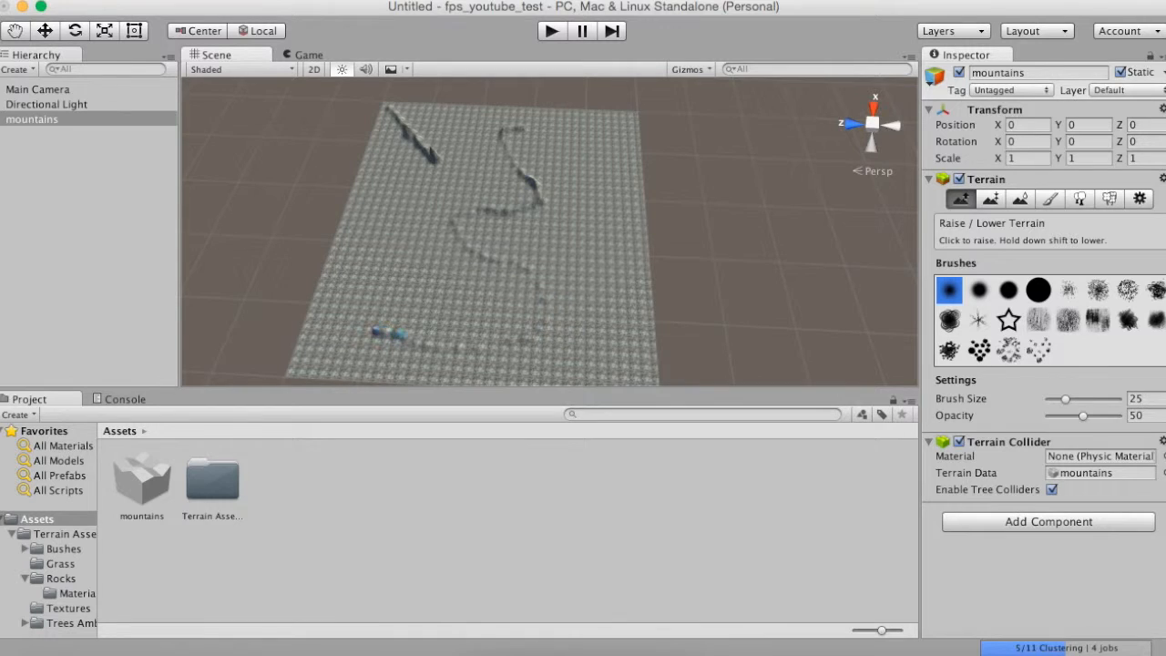
drag(622, 209, 601, 296)
drag(584, 243, 492, 296)
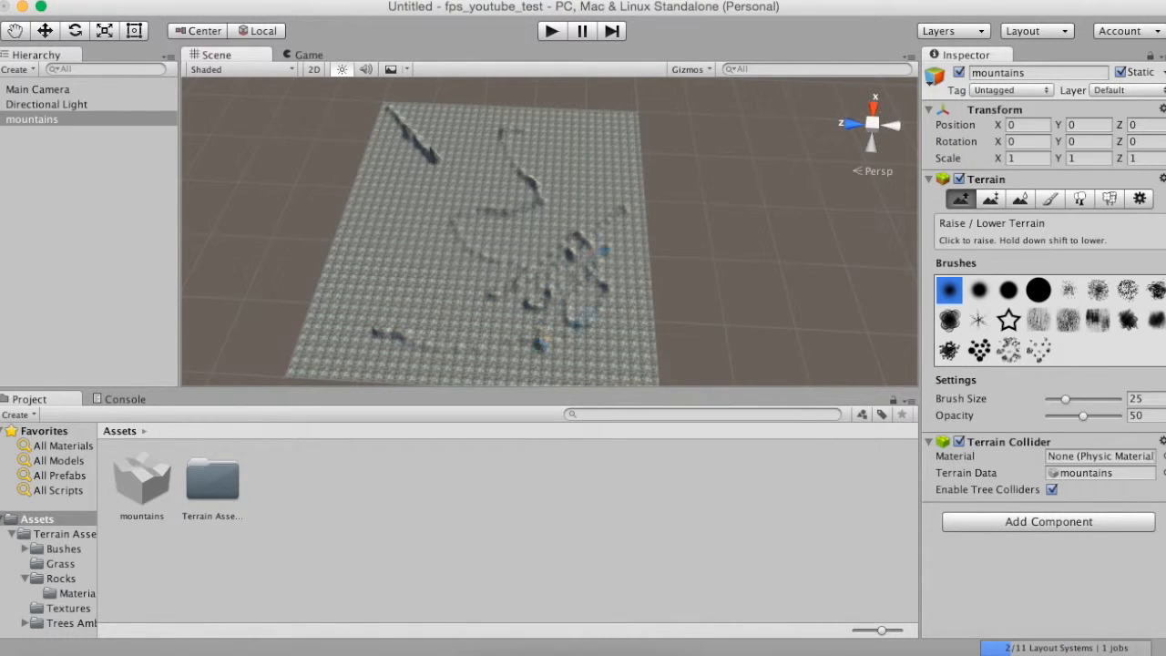
key(super+z)
key(super+z)
key(super+z)
scroll(575, 239, down, 4)
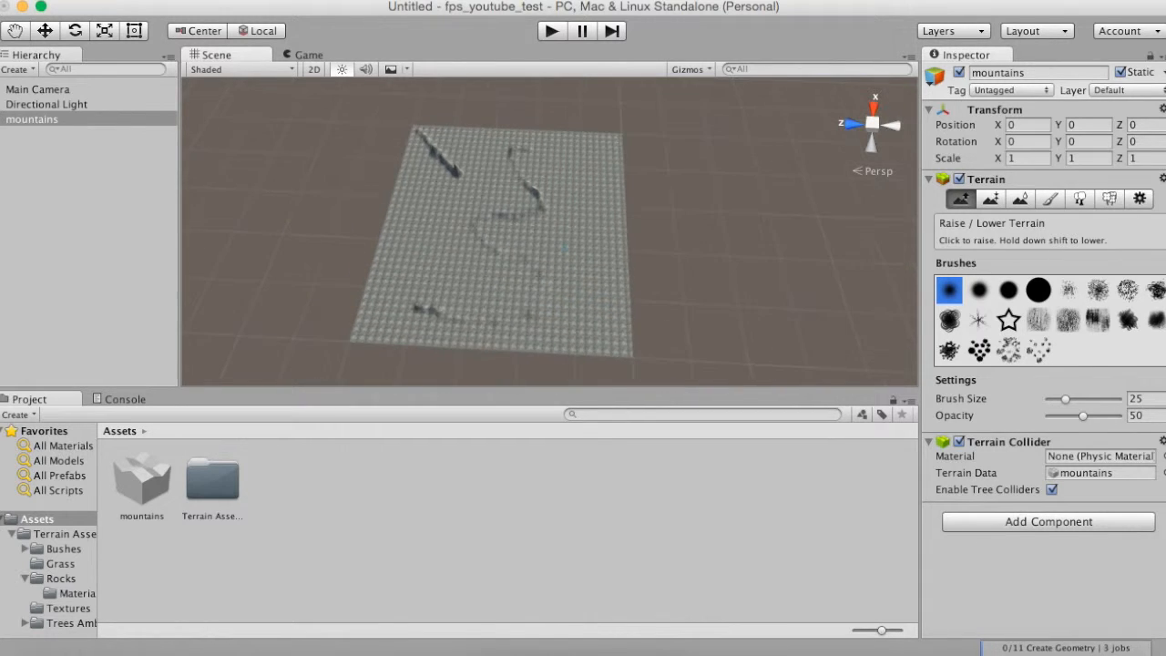
Raise a winding ridge through the middle of the mountains terrain, with separate mounds toward its right edge.
scroll(548, 228, up, 5)
scroll(548, 227, up, 5)
mouse_move(476, 182)
mouse_down()
mouse_move(586, 238)
mouse_move(555, 286)
mouse_move(672, 306)
mouse_move(762, 268)
mouse_move(696, 241)
mouse_up()
scroll(722, 252, up, 1)
scroll(611, 177, down, 4)
scroll(615, 136, up, 3)
scroll(377, 216, up, 2)
mouse_move(385, 176)
mouse_down()
mouse_move(325, 200)
mouse_move(326, 291)
mouse_move(262, 306)
mouse_move(281, 333)
mouse_move(202, 341)
mouse_up()
scroll(339, 221, down, 5)
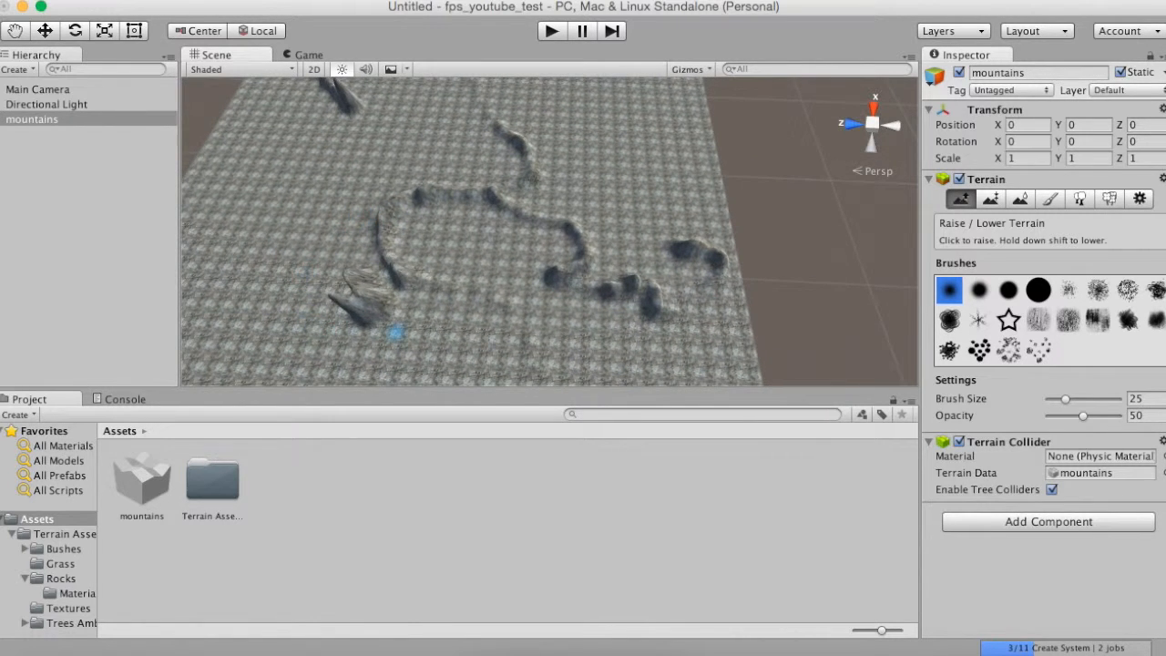
Raise clusters of sharp peaks on the terrain's left half and beside the diagonal corner ridge.
mouse_move(349, 319)
mouse_down()
mouse_move(338, 325)
mouse_move(268, 260)
mouse_move(242, 196)
mouse_move(293, 188)
mouse_move(268, 232)
mouse_move(287, 254)
mouse_move(273, 244)
mouse_up()
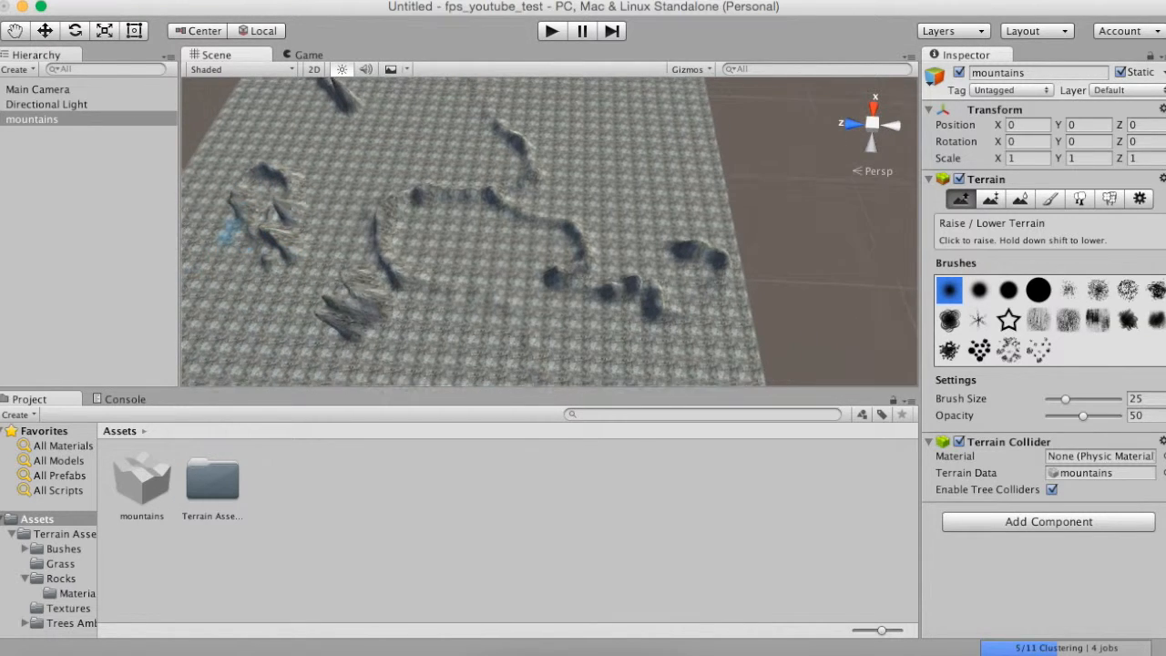
scroll(307, 209, down, 3)
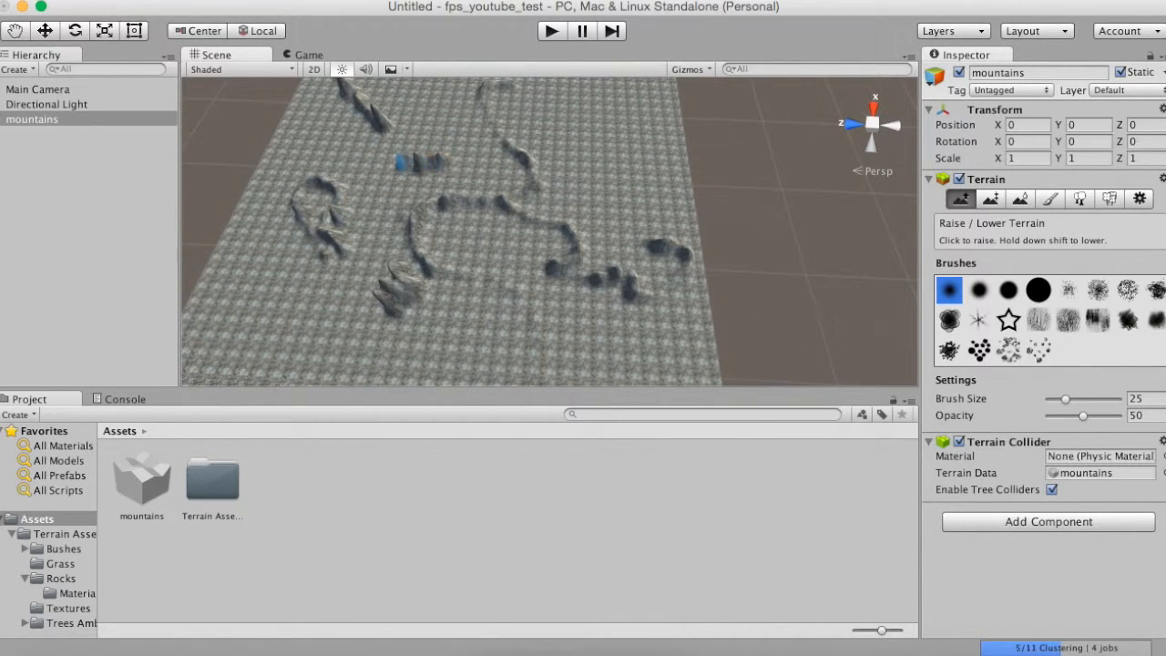
drag(375, 160, 392, 144)
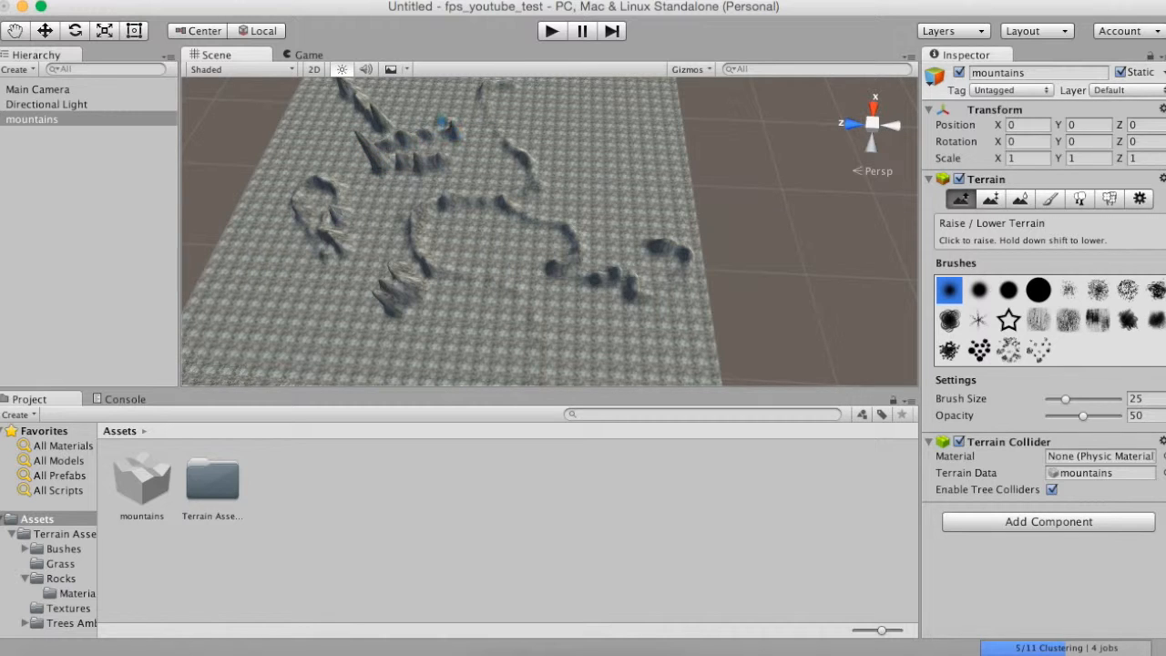
click(369, 155)
scroll(376, 161, down, 5)
scroll(623, 157, up, 3)
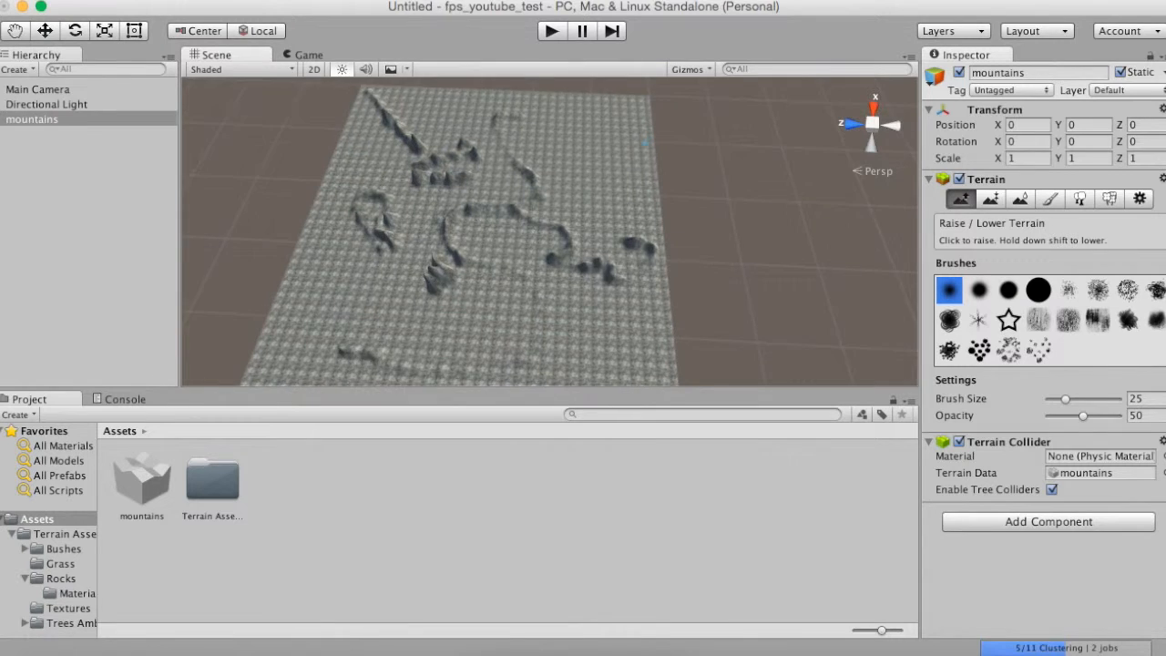
Raise a tall U-shaped mountain ridge along the terrain's far right corner.
middle_drag(623, 156, 575, 240)
scroll(528, 287, up, 4)
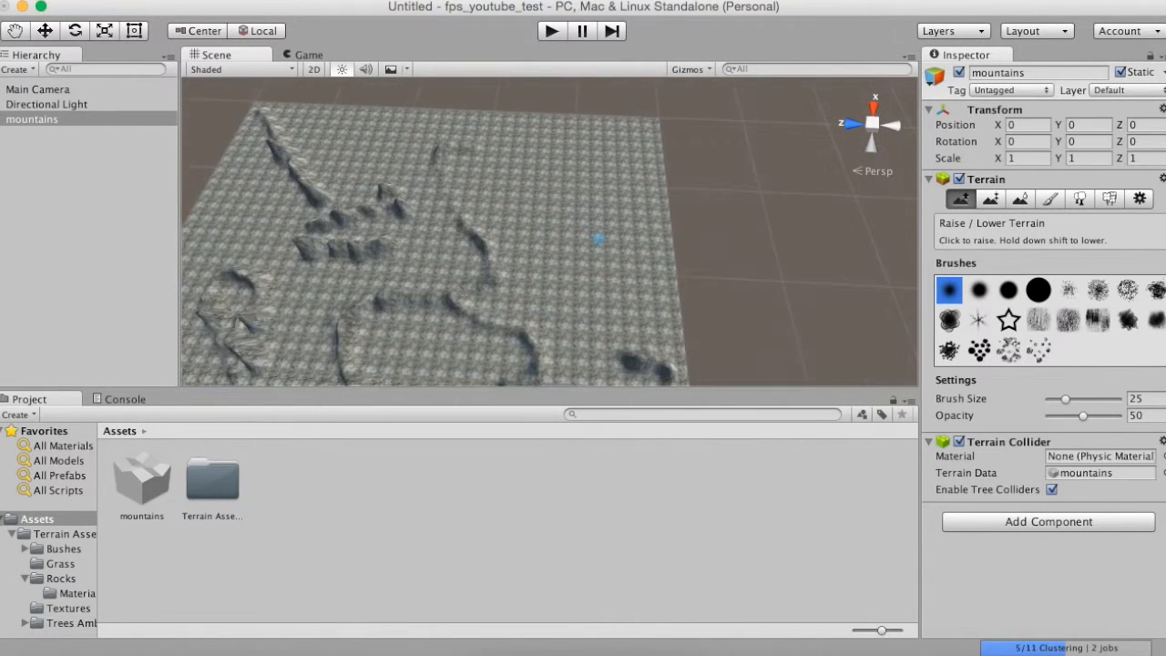
scroll(589, 183, up, 3)
mouse_move(608, 112)
mouse_down()
mouse_move(573, 126)
mouse_move(533, 204)
mouse_move(584, 314)
mouse_move(662, 290)
mouse_move(687, 174)
mouse_move(665, 137)
mouse_up()
mouse_move(603, 112)
mouse_down()
mouse_move(574, 135)
mouse_move(521, 241)
mouse_move(544, 273)
mouse_move(631, 310)
mouse_move(672, 259)
mouse_move(685, 208)
mouse_move(678, 151)
mouse_move(654, 124)
mouse_move(572, 128)
mouse_move(539, 187)
mouse_move(526, 263)
mouse_move(490, 283)
mouse_up()
scroll(486, 271, up, 1)
scroll(473, 239, down, 3)
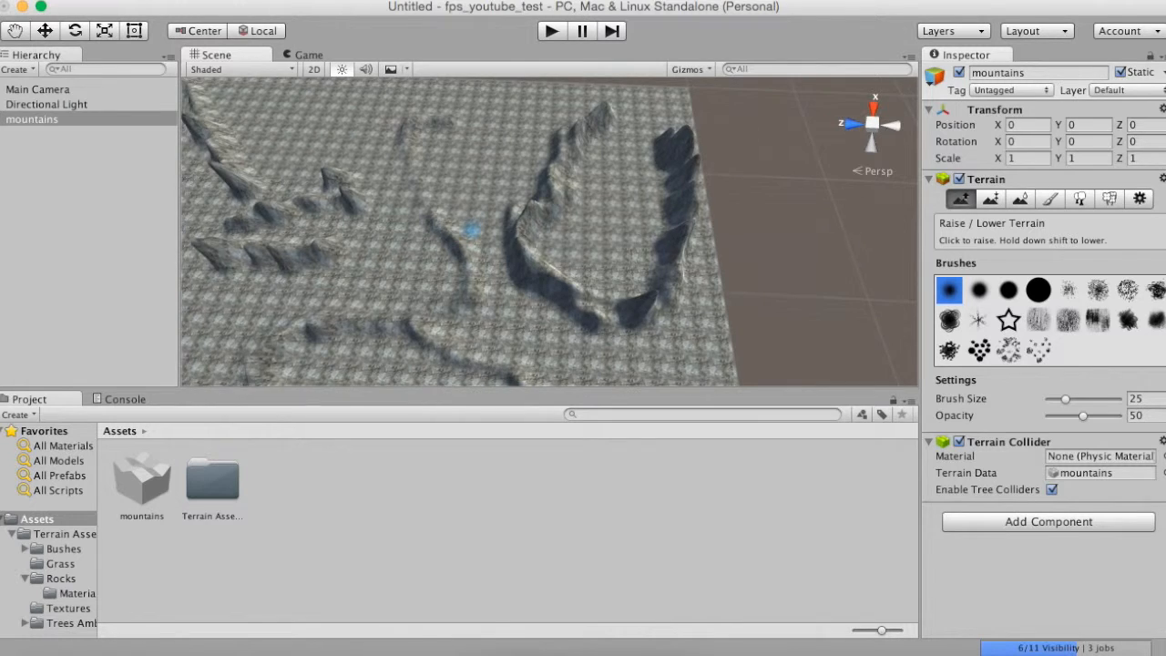
Raise scattered peaks and short ridges between the diagonal and U-shaped ridges, and a low ridge along the terrain's left edge.
scroll(460, 222, up, 1)
scroll(458, 216, up, 2)
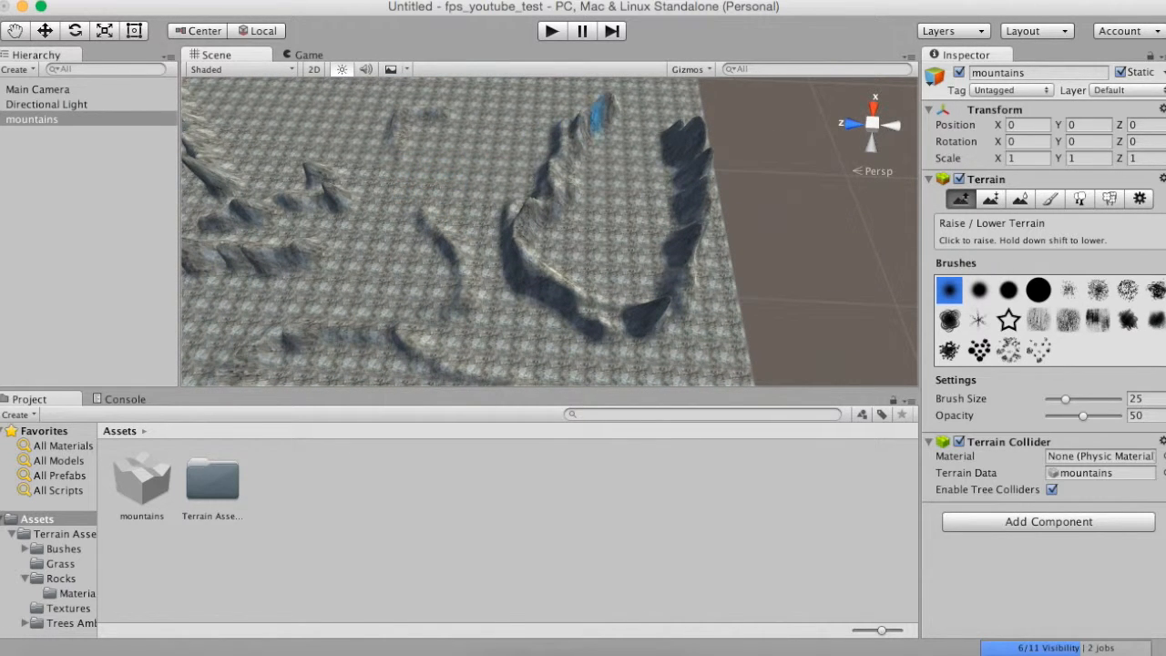
scroll(443, 186, up, 1)
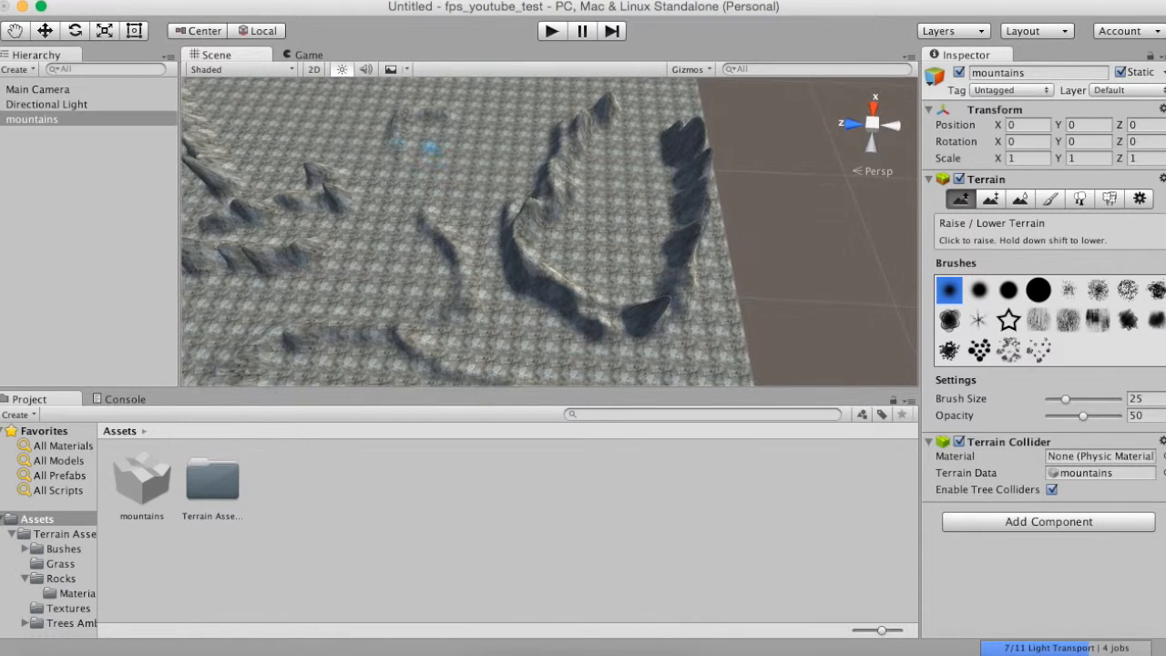
scroll(365, 137, down, 2)
mouse_move(328, 132)
mouse_down()
mouse_move(284, 139)
mouse_move(314, 91)
mouse_move(400, 102)
mouse_move(369, 123)
mouse_move(414, 114)
mouse_up()
scroll(434, 123, down, 3)
mouse_move(522, 133)
mouse_down()
mouse_move(479, 186)
mouse_move(433, 168)
mouse_move(349, 299)
mouse_move(336, 296)
mouse_up()
scroll(483, 248, down, 2)
scroll(483, 248, down, 5)
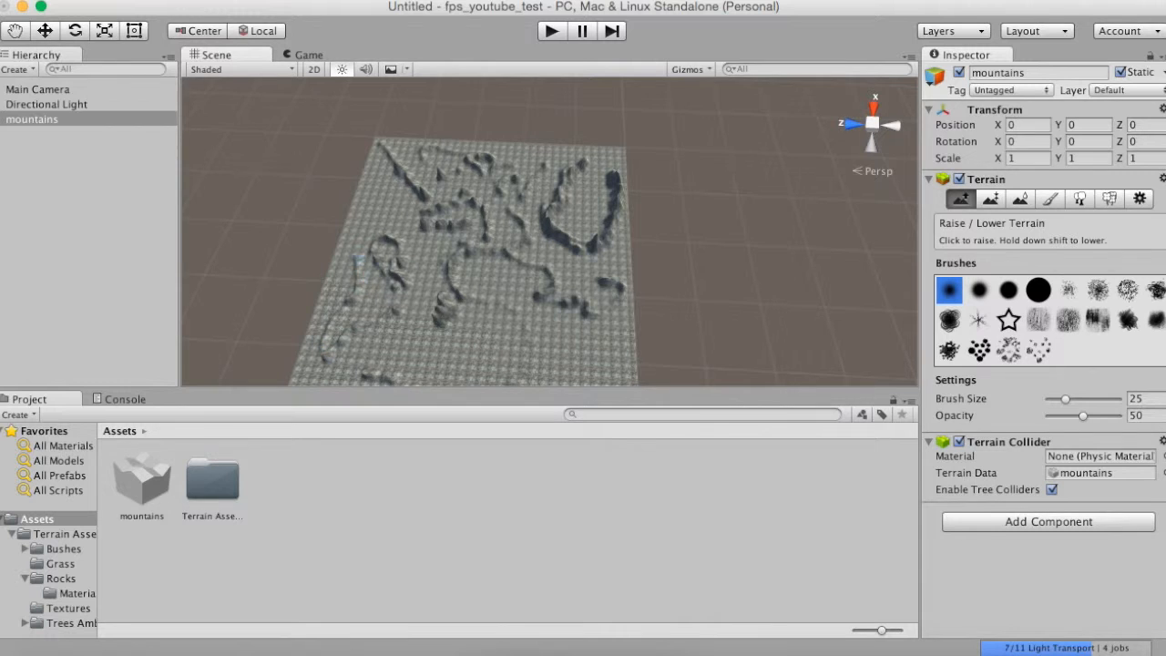
scroll(373, 196, up, 5)
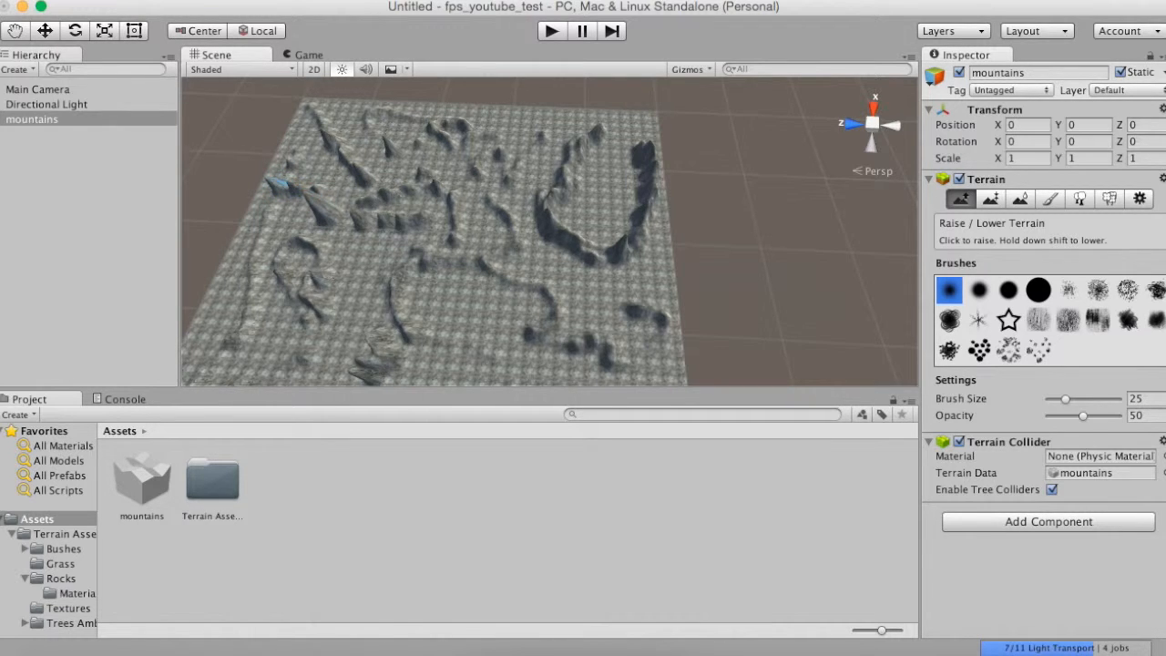
Raise a cluster of connected peaks near the empty front corner of the mountains terrain.
scroll(309, 228, down, 10)
right_drag(546, 219, 538, 309)
scroll(549, 231, down, 4)
scroll(549, 231, up, 10)
right_drag(410, 250, 390, 84)
mouse_move(403, 144)
mouse_down()
mouse_move(497, 121)
mouse_move(563, 153)
mouse_up()
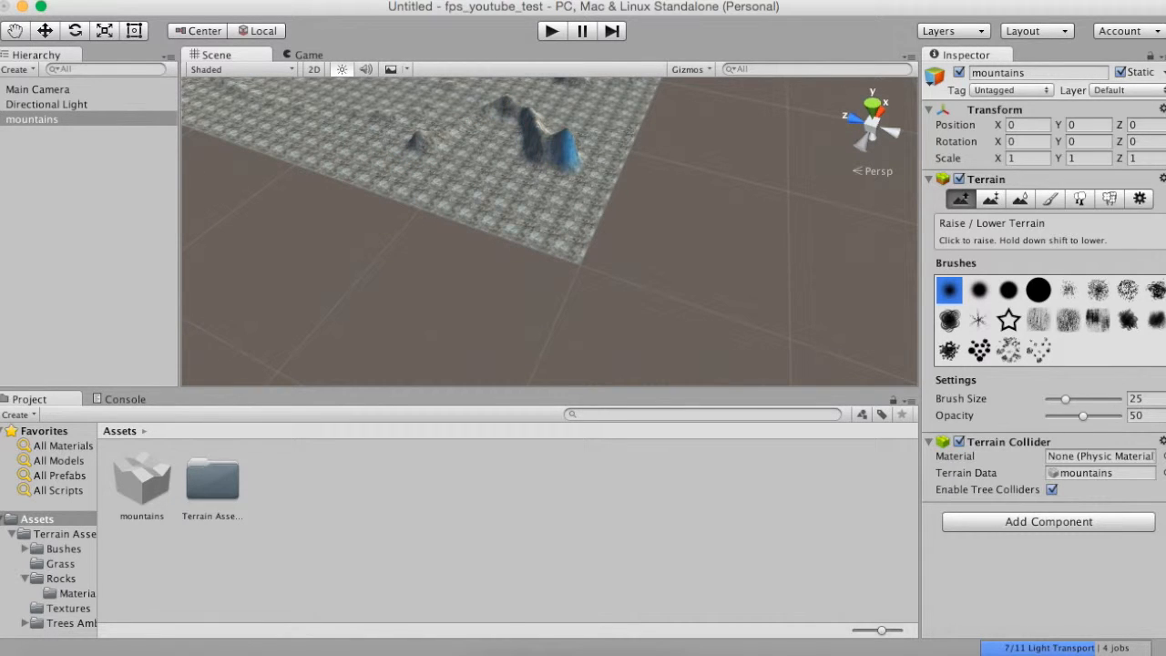
mouse_move(460, 136)
mouse_down()
mouse_move(435, 123)
mouse_move(501, 102)
mouse_up()
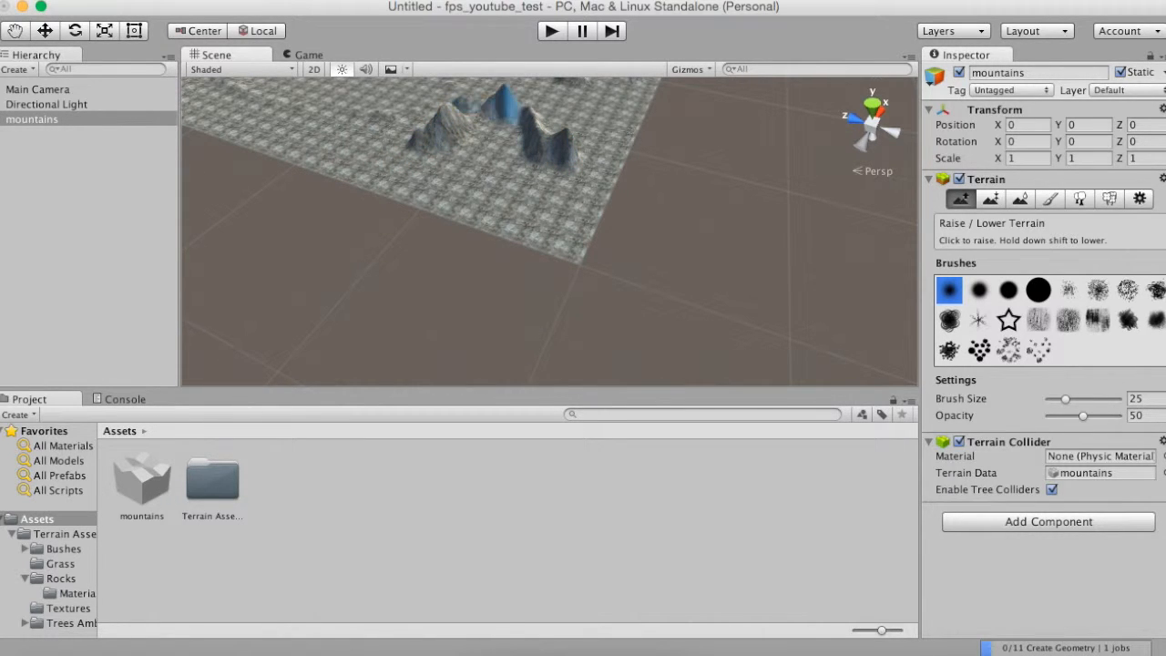
Raise more peaks along the terrain's front edge, toward its left corner and in the gaps between existing ridges.
mouse_move(467, 105)
middle_down()
mouse_move(439, 104)
mouse_move(731, 314)
middle_up()
drag(503, 226, 381, 198)
mouse_move(469, 144)
mouse_down()
mouse_move(465, 159)
mouse_move(494, 191)
mouse_move(478, 150)
mouse_up()
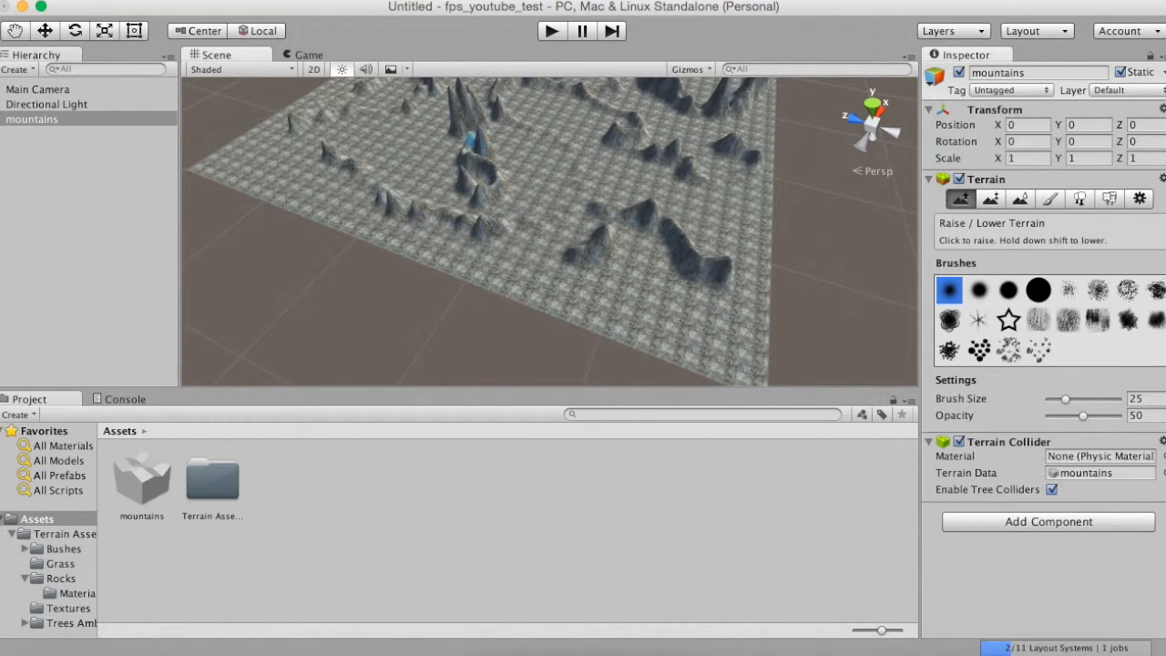
mouse_move(254, 153)
mouse_down()
mouse_move(307, 163)
mouse_move(290, 190)
mouse_up()
mouse_move(417, 106)
mouse_down()
mouse_move(396, 156)
mouse_move(411, 169)
mouse_up()
scroll(528, 219, down, 5)
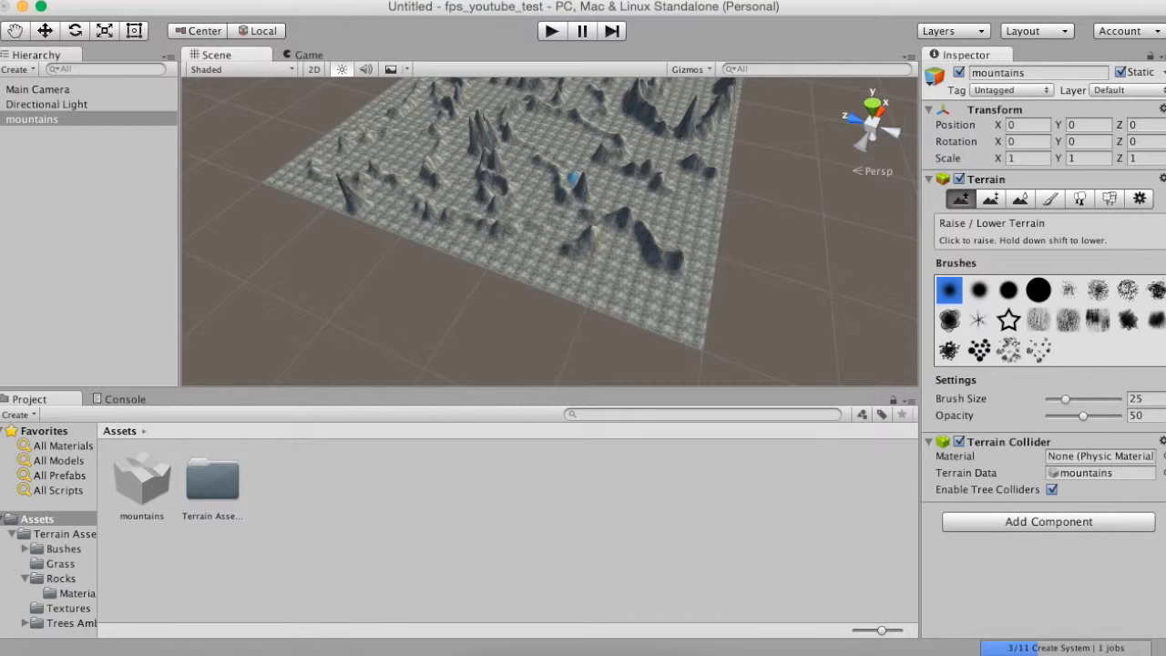
Examine the sculpted mountains terrain as a whole, and look closely at the U-shaped ridge in its corner.
scroll(574, 178, down, 5)
middle_drag(574, 177, 560, 327)
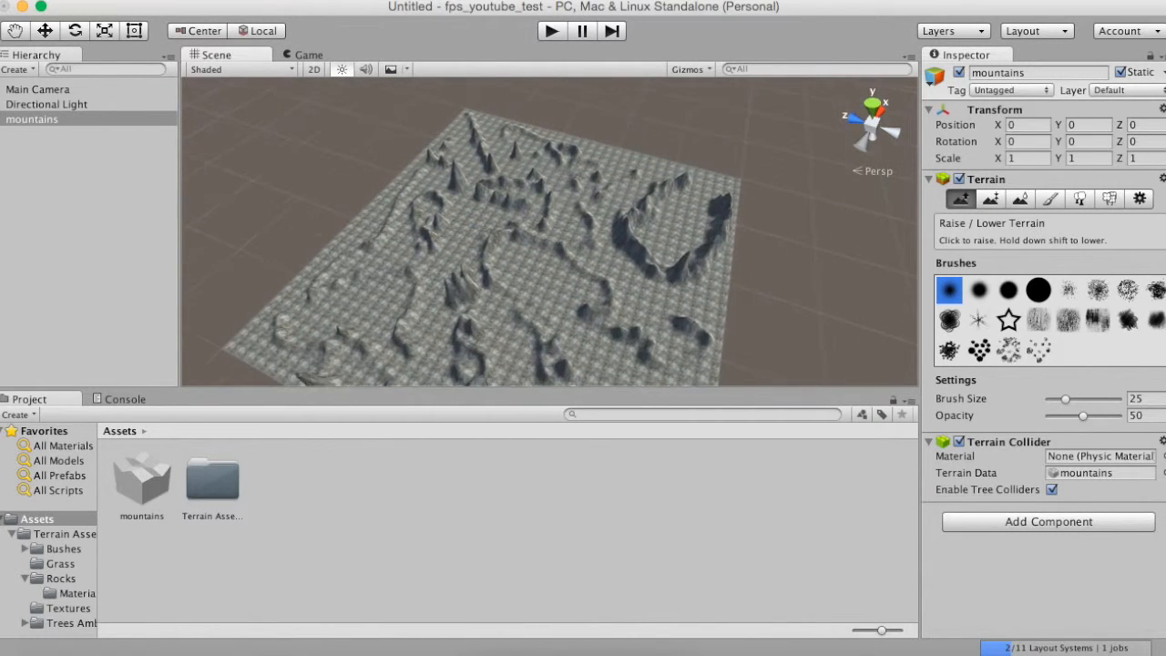
scroll(737, 239, up, 5)
right_drag(558, 225, 706, 219)
scroll(638, 237, up, 3)
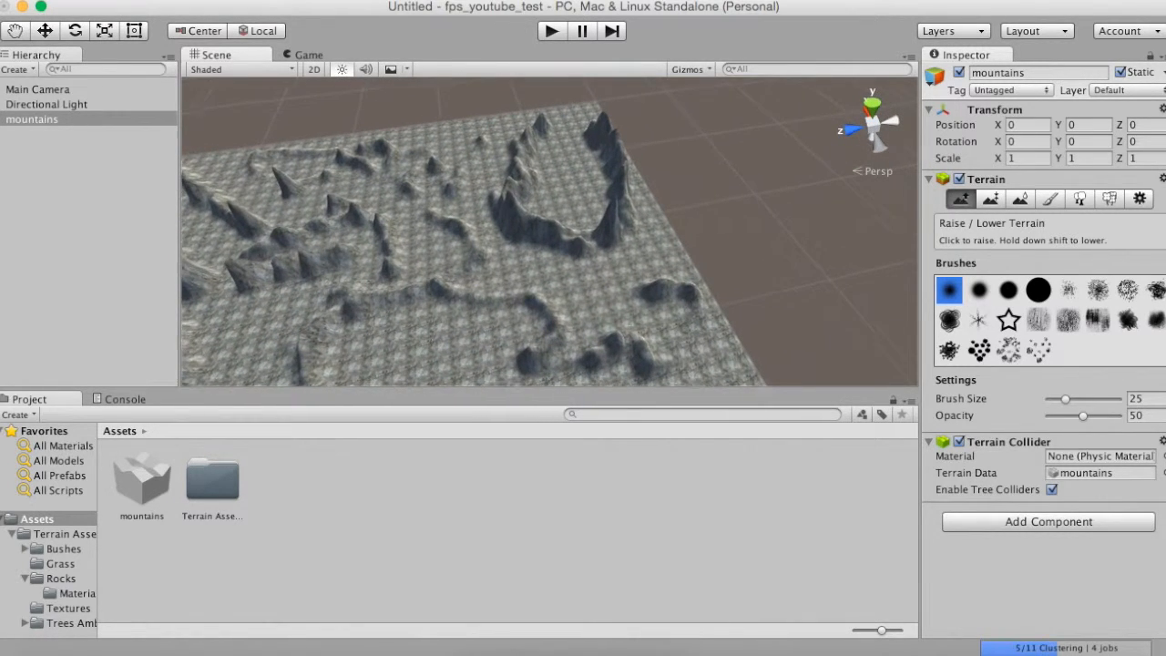
right_drag(638, 237, 641, 235)
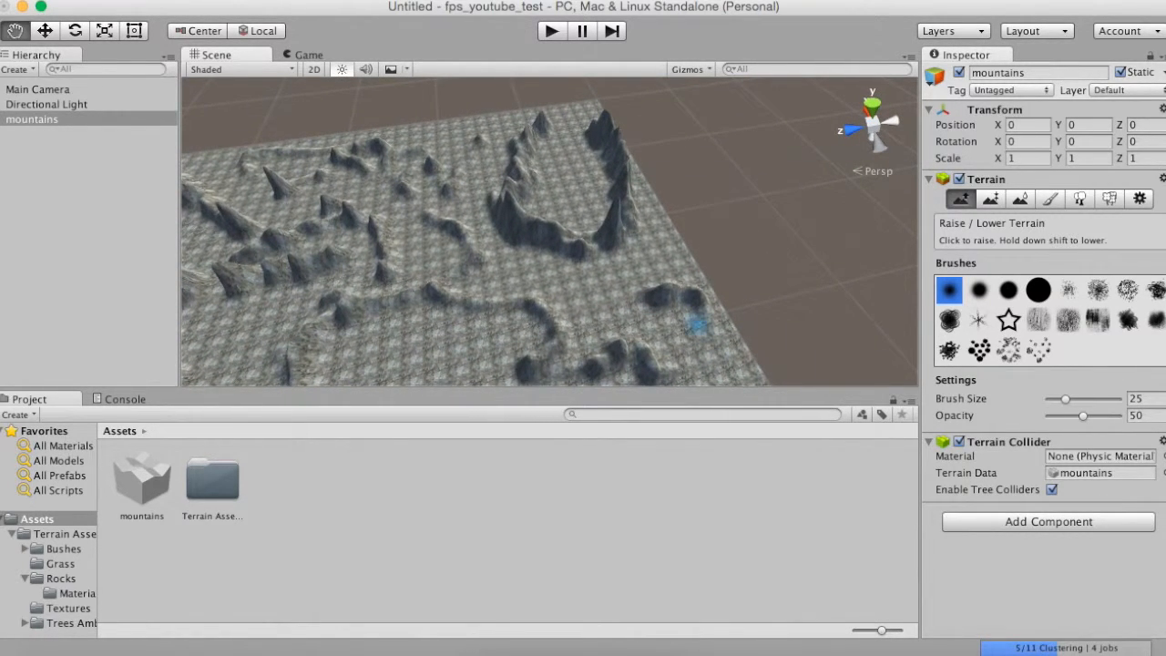
right_drag(696, 323, 691, 308)
scroll(626, 228, up, 2)
scroll(629, 228, up, 5)
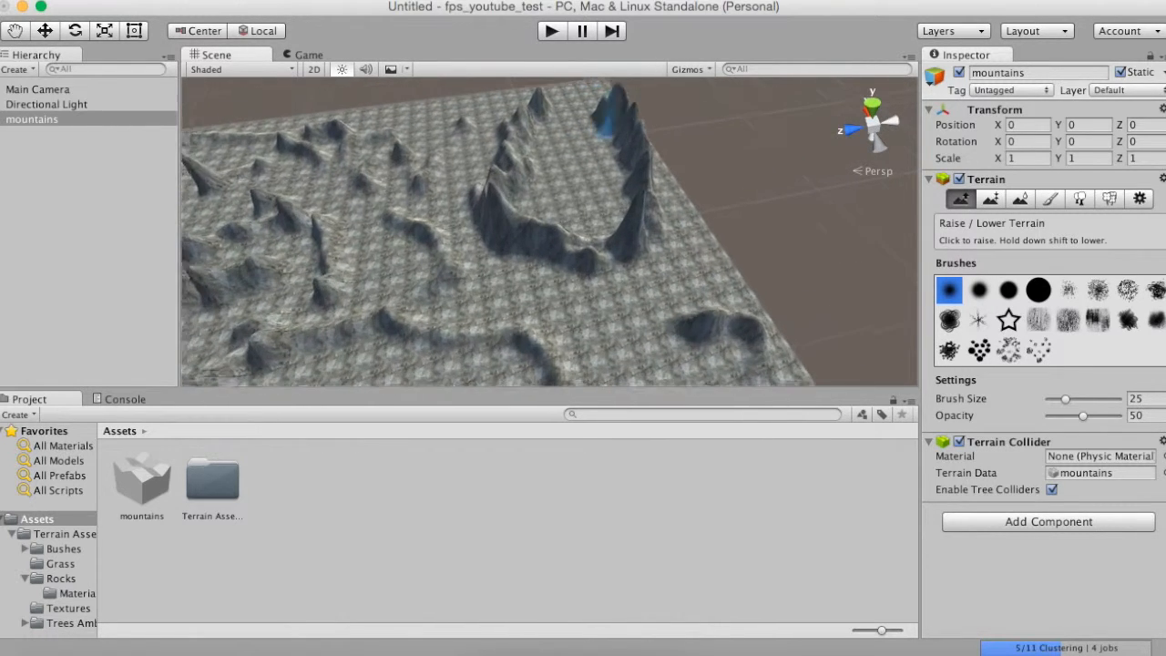
scroll(678, 155, down, 1)
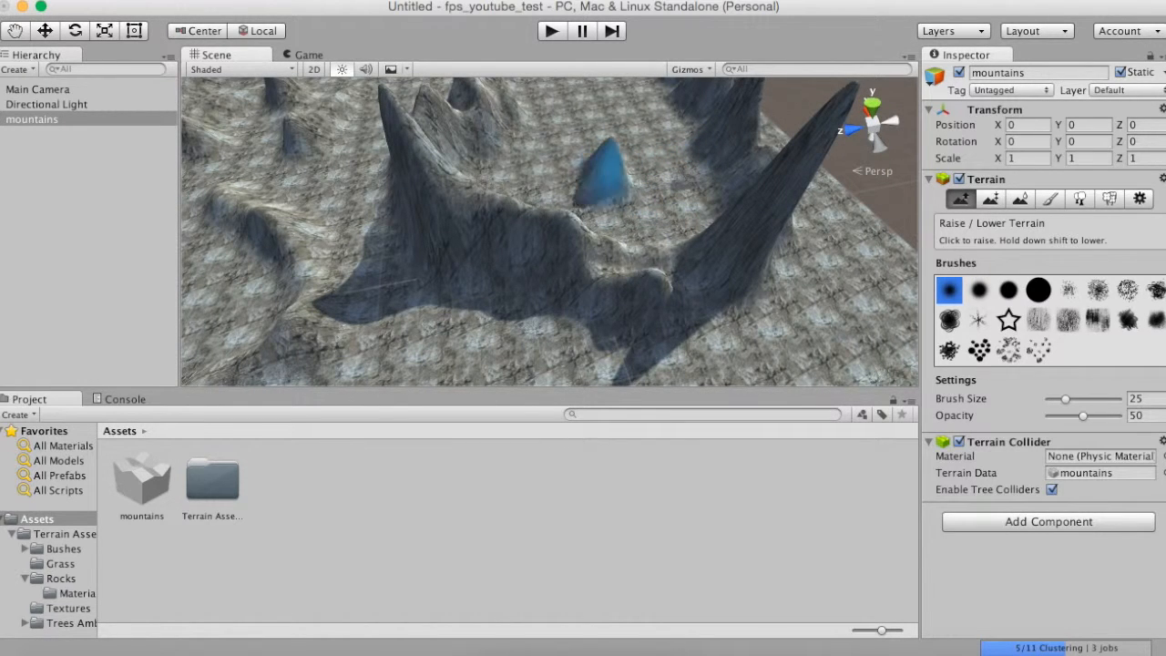
Raise trial peaks on the flat ground inside the U-shaped ridge, and lower them back to ground level.
click(614, 173)
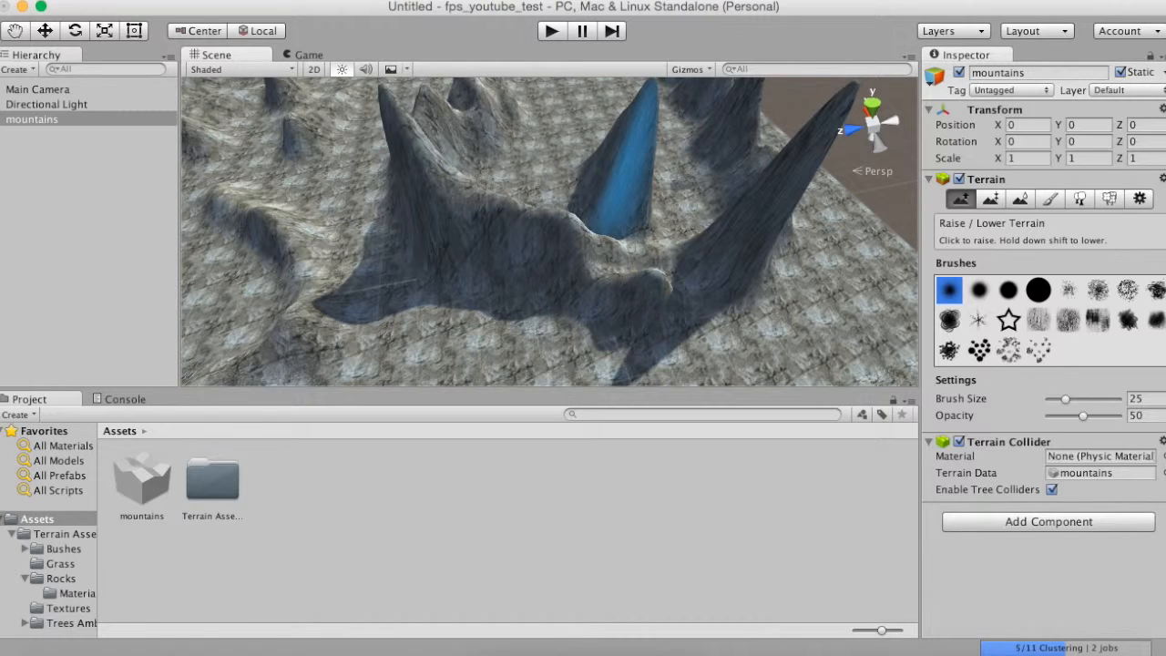
key(super+z)
click(607, 180)
mouse_move(607, 180)
right_down()
mouse_move(589, 182)
mouse_move(603, 186)
right_up()
shift+click(615, 171)
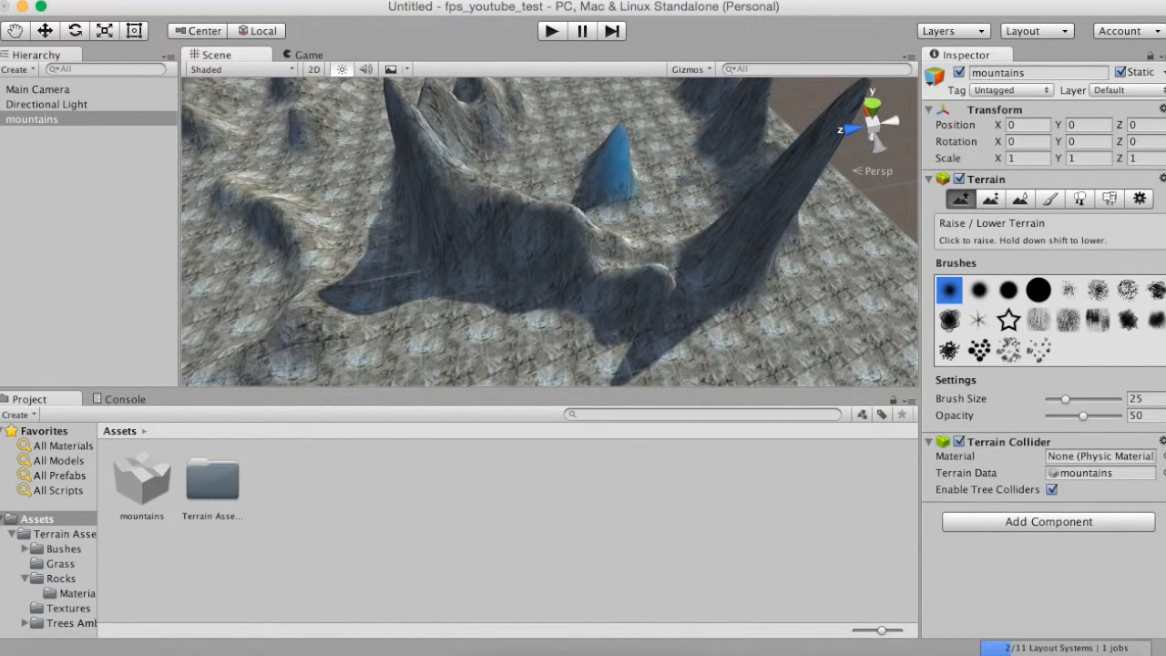
mouse_move(615, 170)
shift+mouse_down()
mouse_move(619, 189)
mouse_move(594, 185)
mouse_move(605, 156)
mouse_move(627, 171)
mouse_move(656, 160)
mouse_move(629, 168)
shift+mouse_up()
click(642, 160)
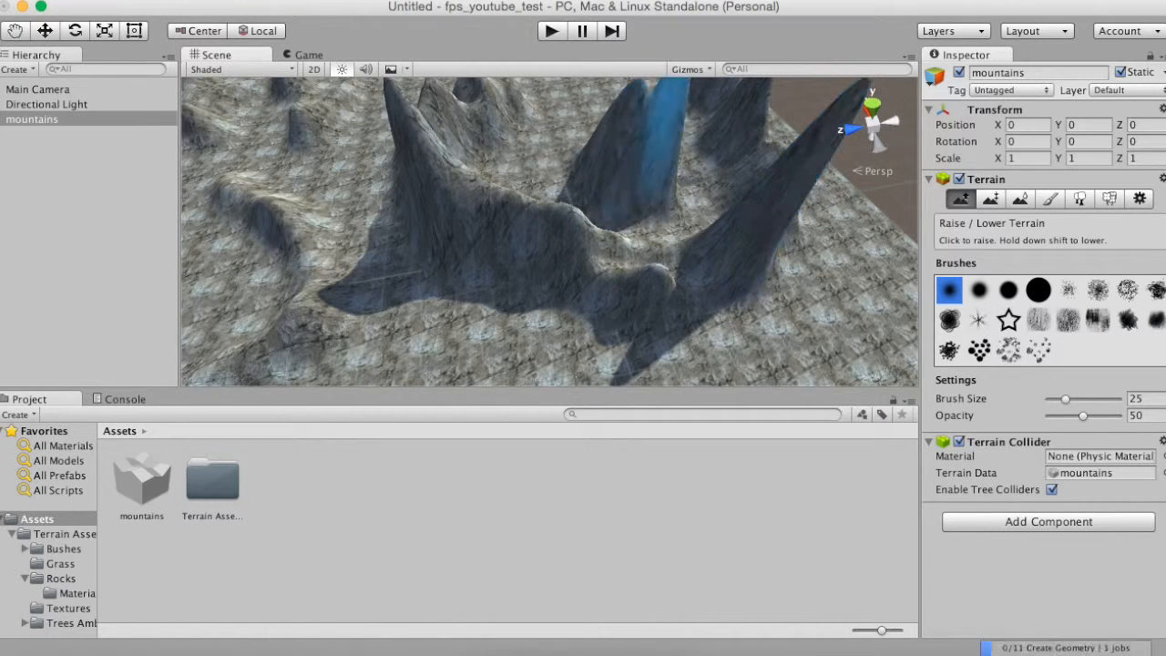
mouse_move(648, 137)
shift+mouse_down()
mouse_move(604, 153)
mouse_move(635, 144)
mouse_move(656, 156)
shift+mouse_up()
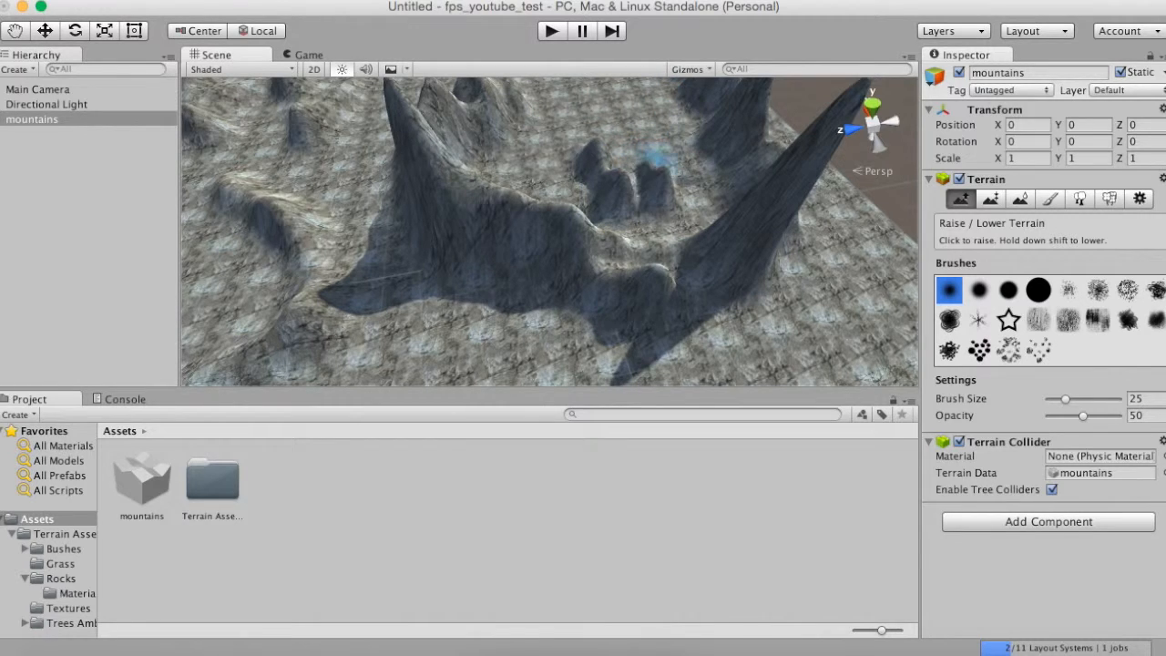
scroll(682, 185, up, 10)
scroll(629, 205, down, 10)
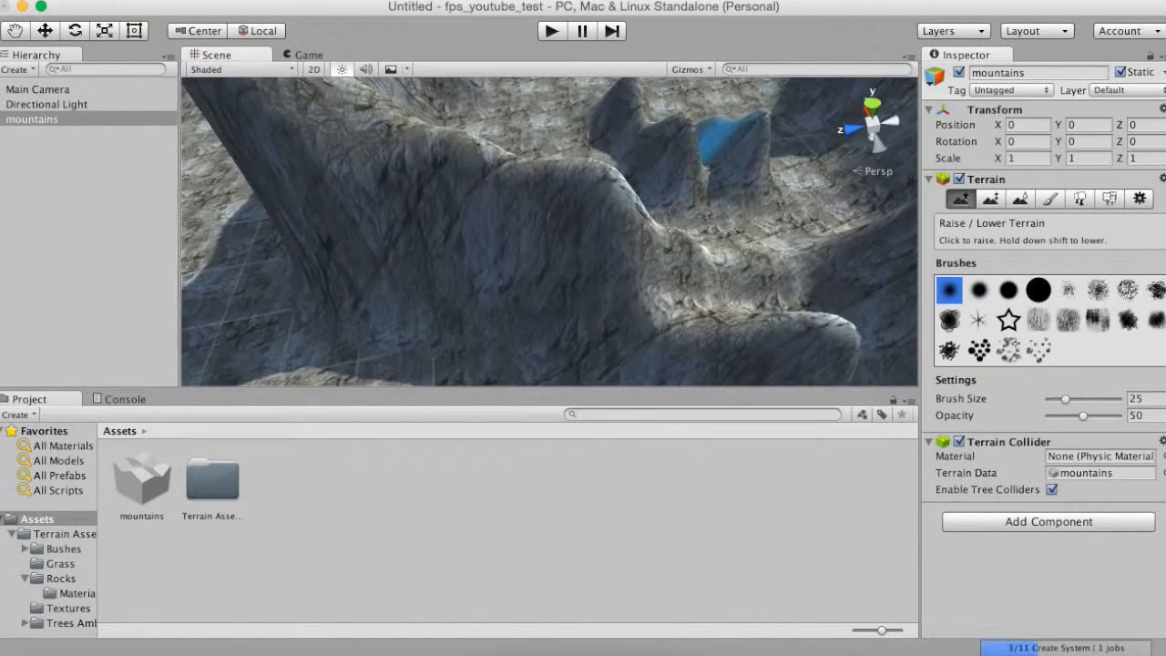
mouse_move(628, 208)
shift+mouse_down()
mouse_move(578, 197)
mouse_move(622, 197)
mouse_move(597, 219)
shift+mouse_up()
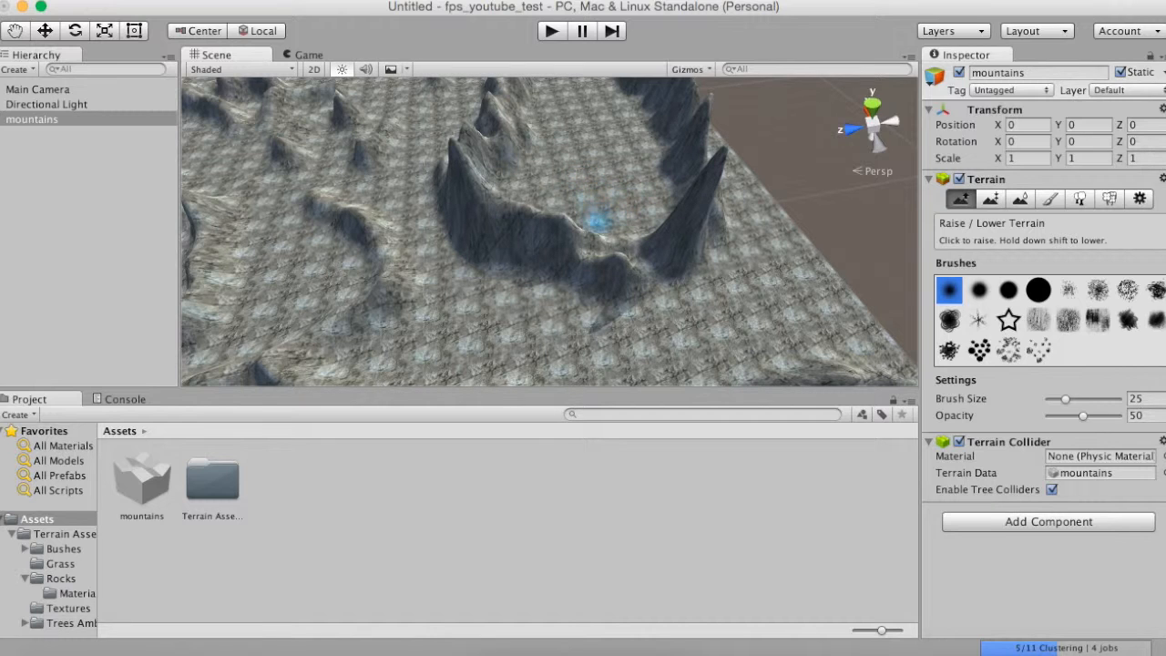
Import all contents of Character Controller.unityPackage from the Standard Packages folder as a custom package.
click(102, 175)
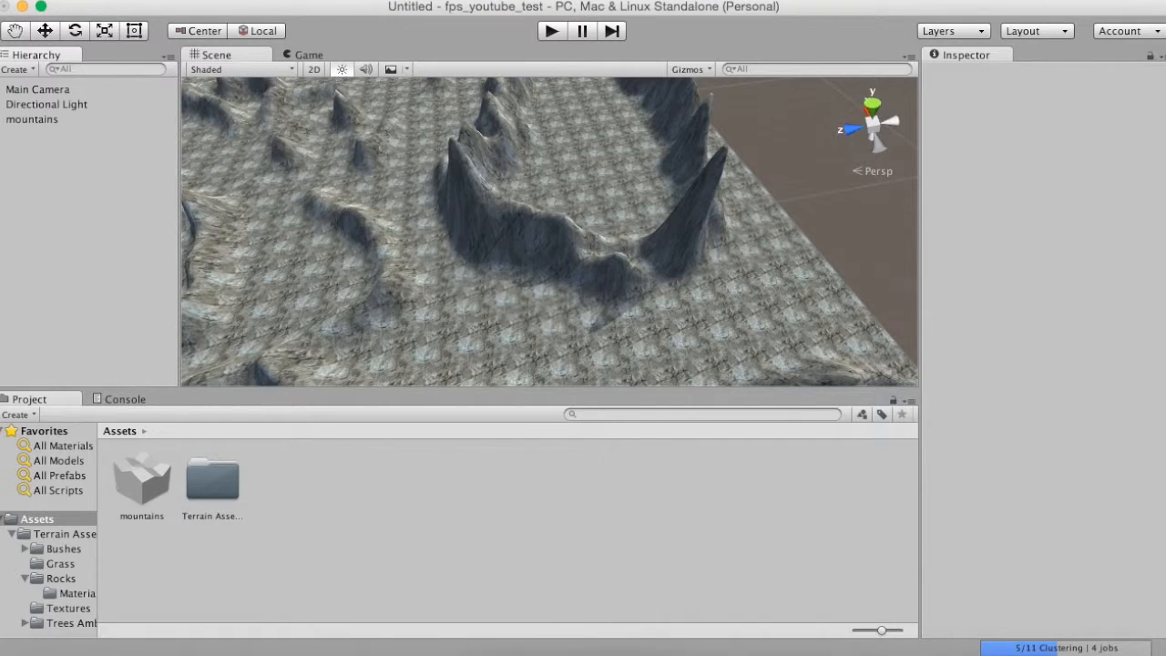
click(260, 0)
mouse_move(196, 0)
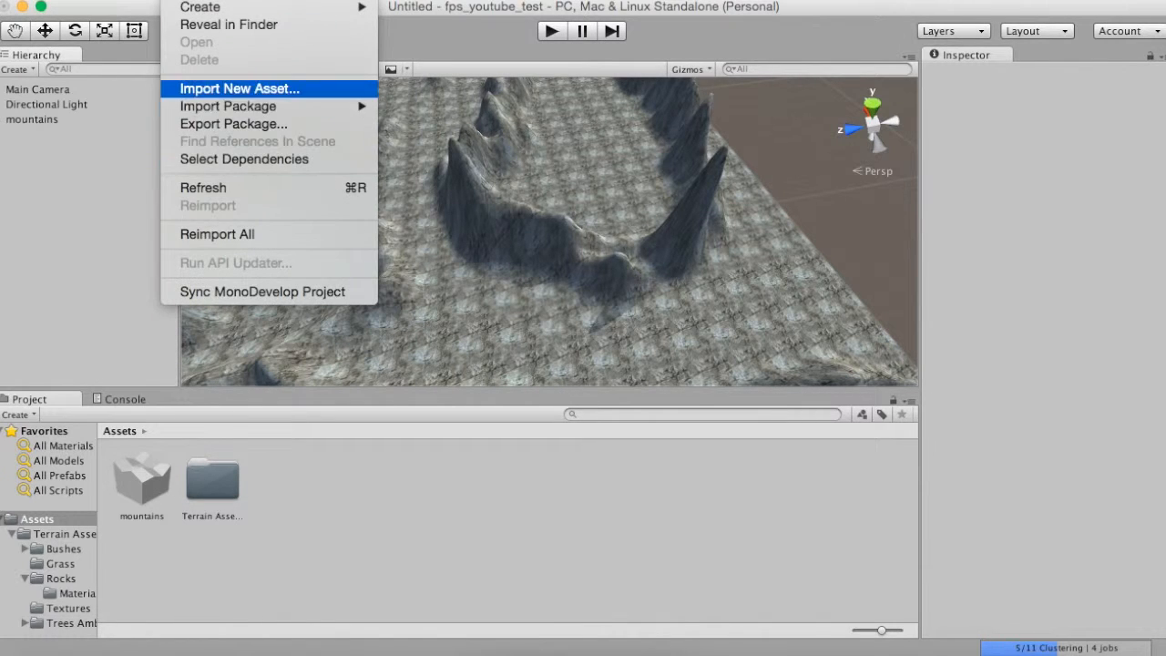
mouse_move(228, 106)
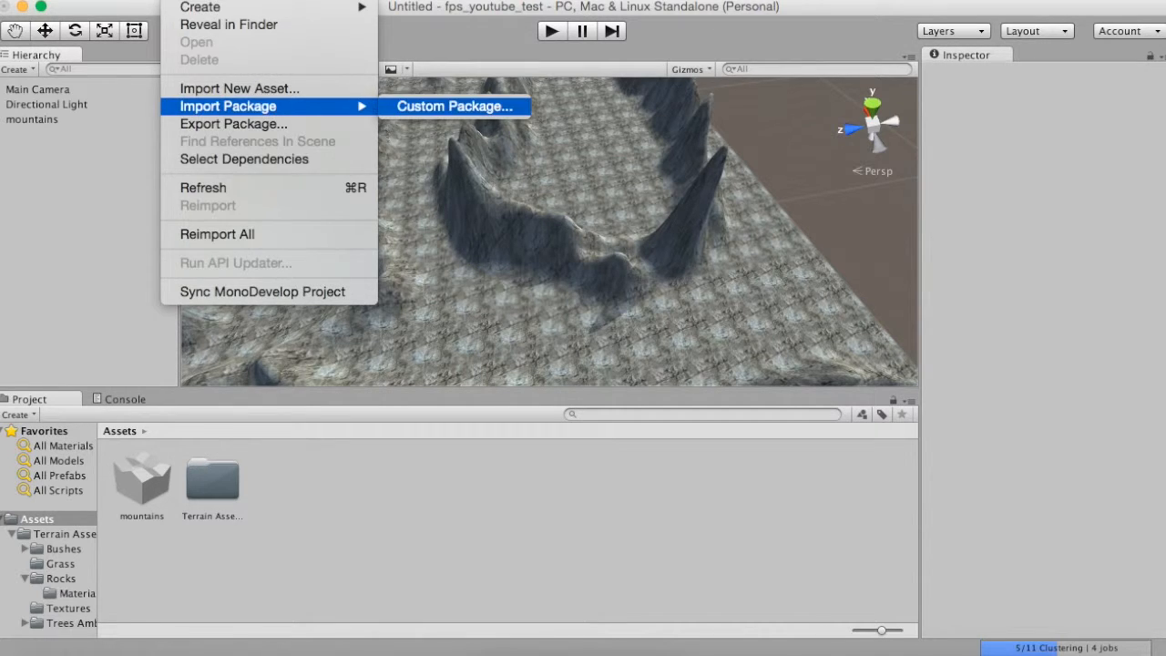
click(455, 105)
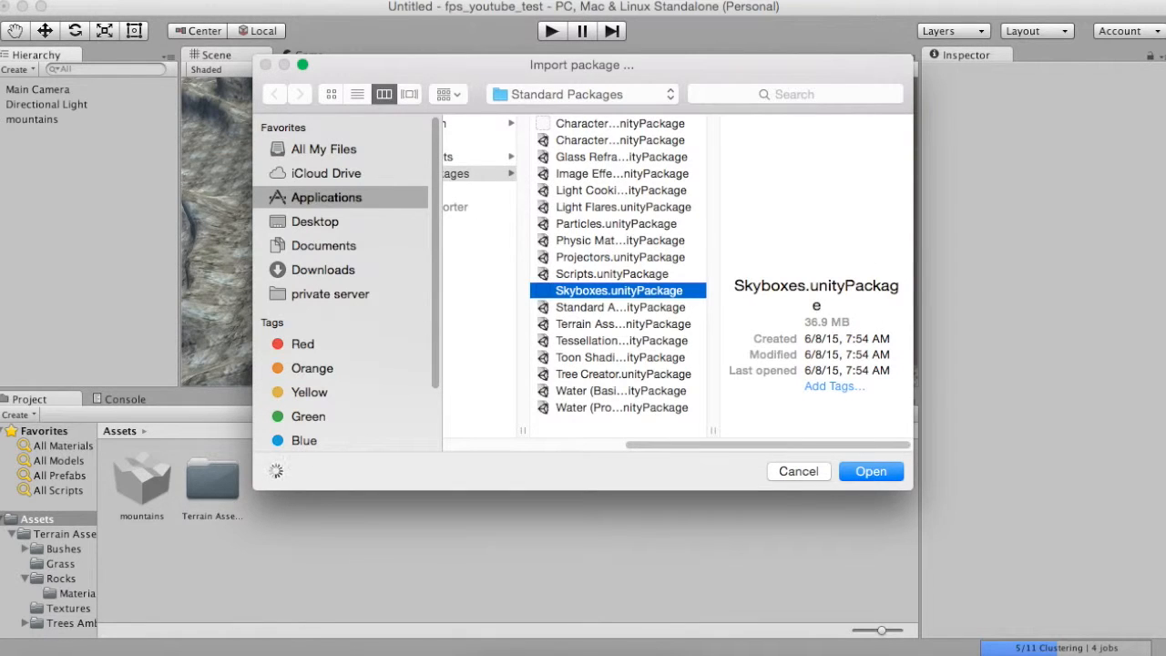
click(619, 124)
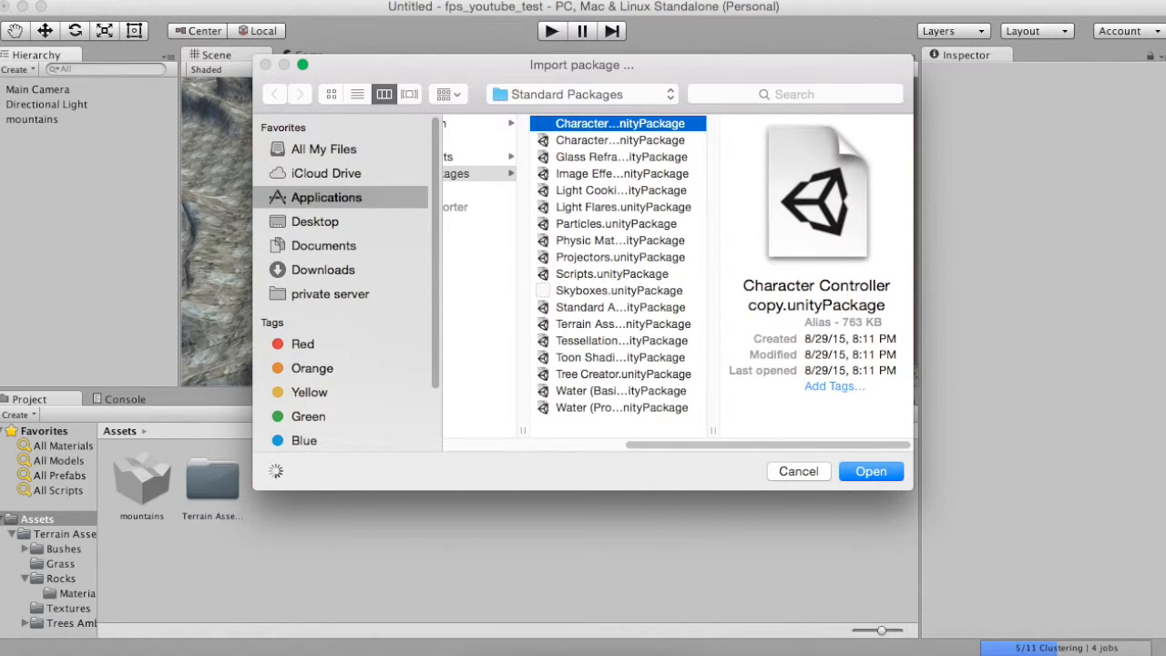
click(619, 140)
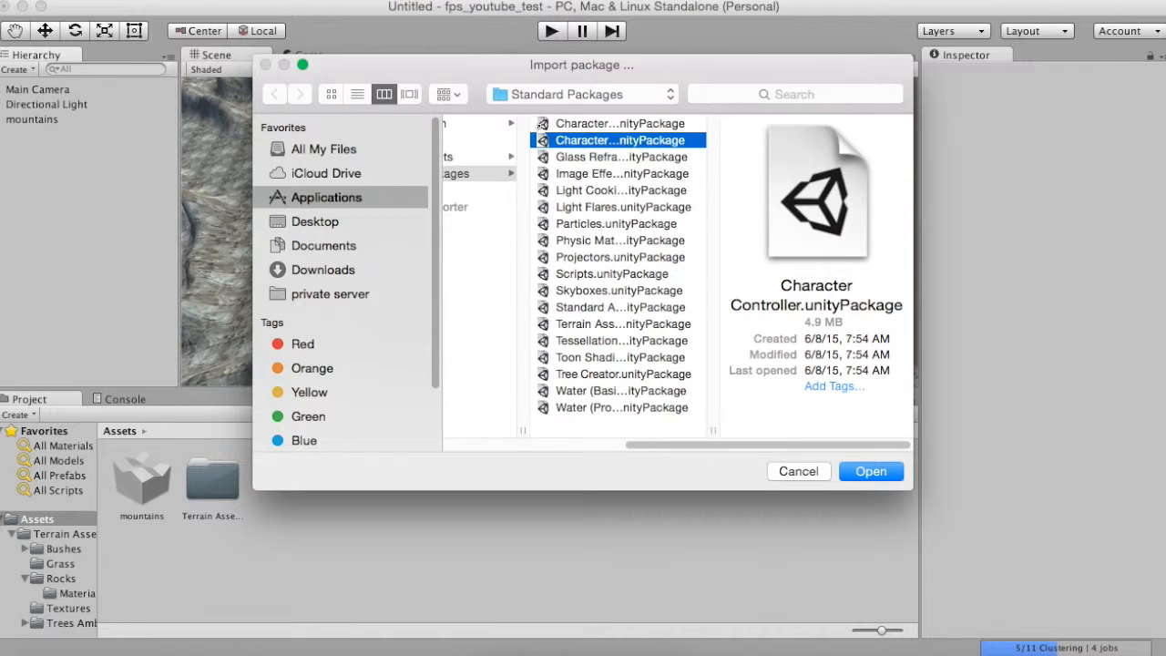
click(871, 471)
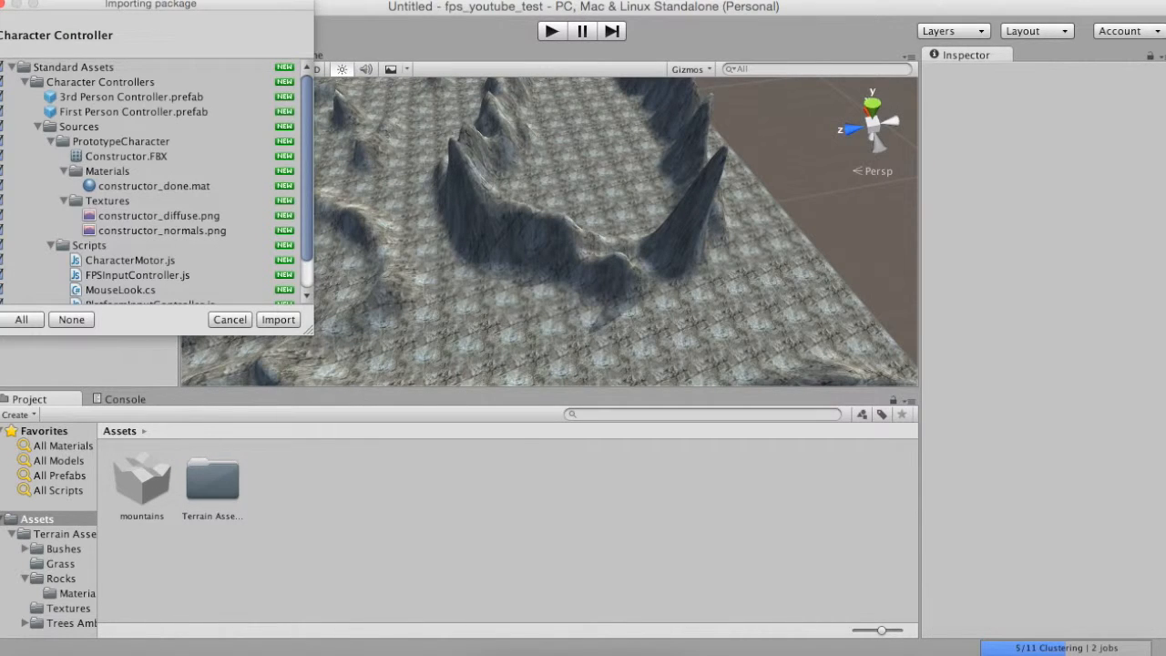
click(278, 319)
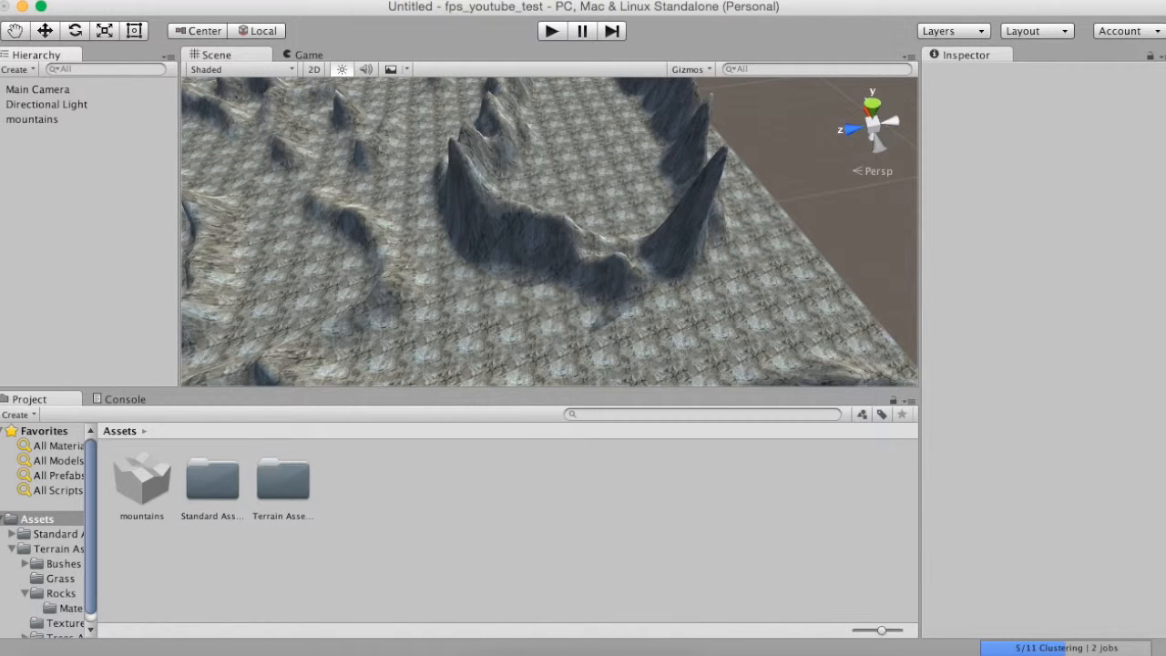
Place the First Person Controller prefab from Standard Assets' Character Controllers folder on the ground inside the U-shaped ridge, at about X 334, Z 76.
scroll(550, 231, down, 8)
scroll(550, 231, up, 12)
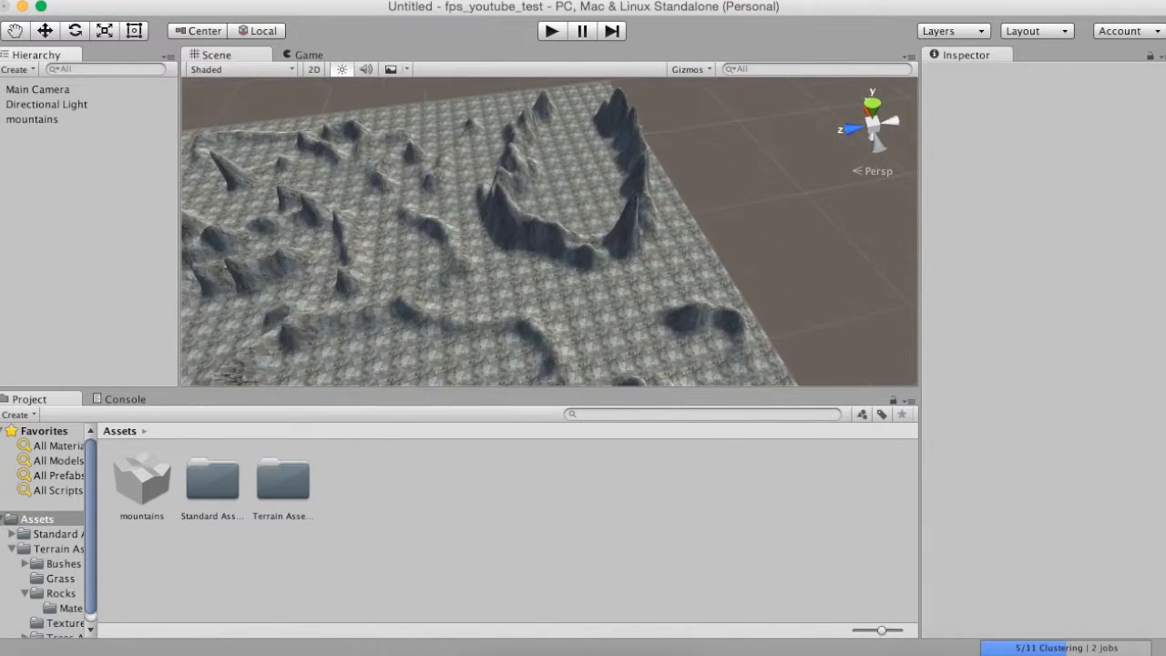
scroll(551, 232, down, 5)
scroll(550, 232, down, 2)
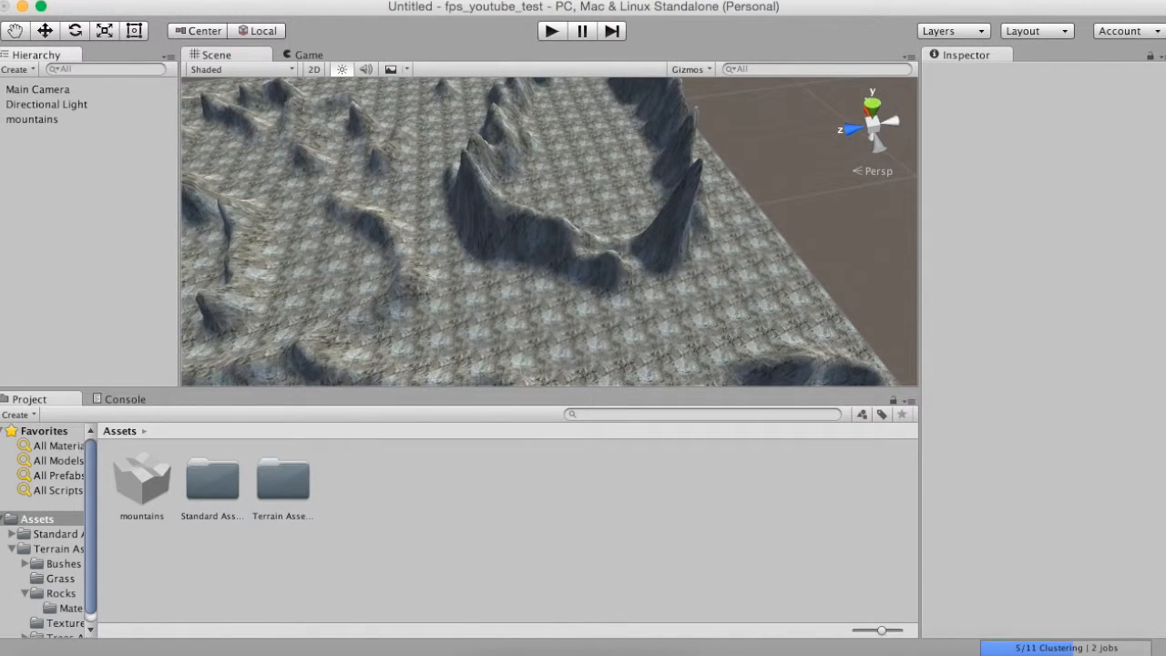
double_click(213, 480)
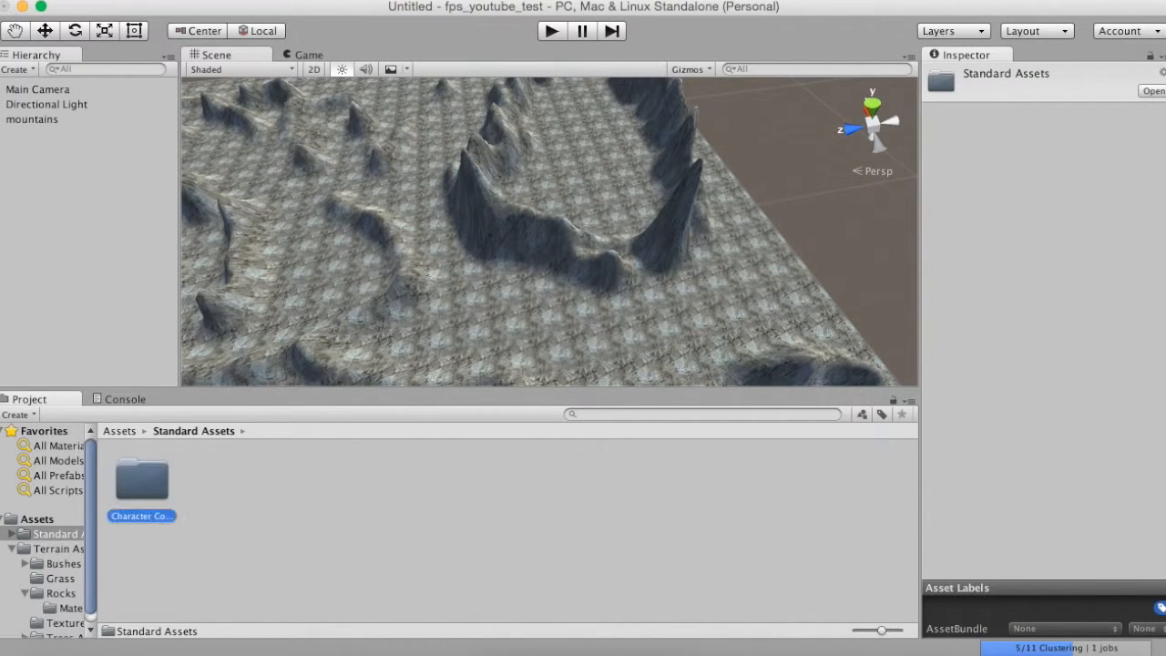
double_click(141, 480)
scroll(551, 231, up, 6)
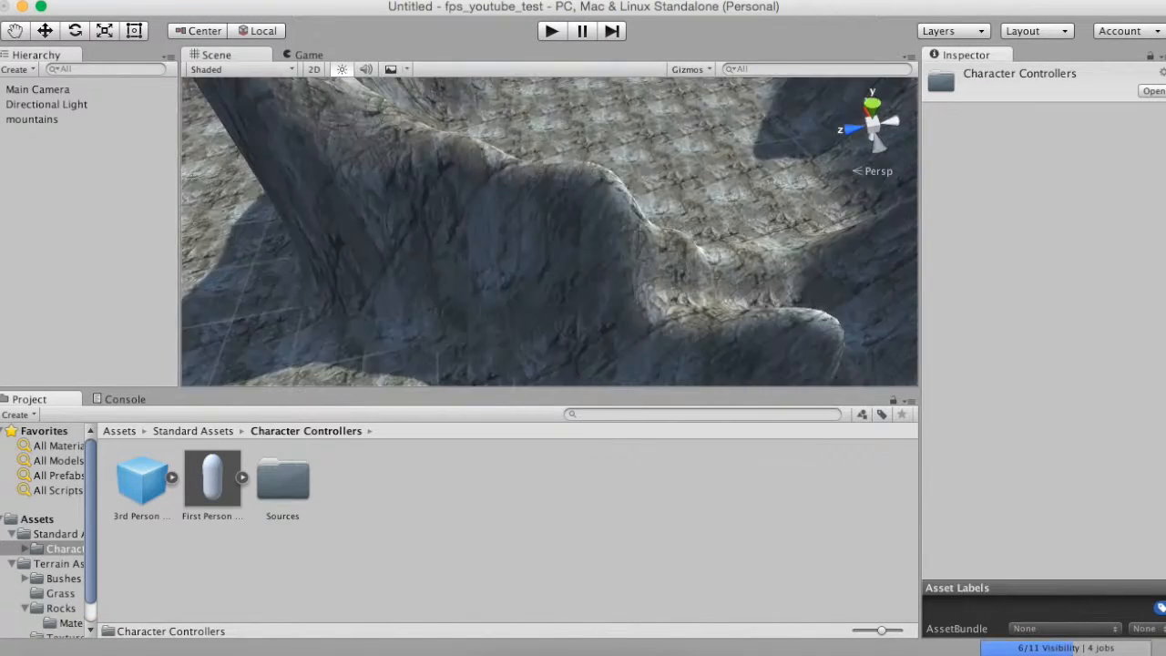
scroll(550, 231, down, 3)
drag(212, 480, 689, 147)
Move the whole First Person Controller upward to about Y 1.3, so its capsule stands above the terrain surface.
scroll(551, 231, up, 7)
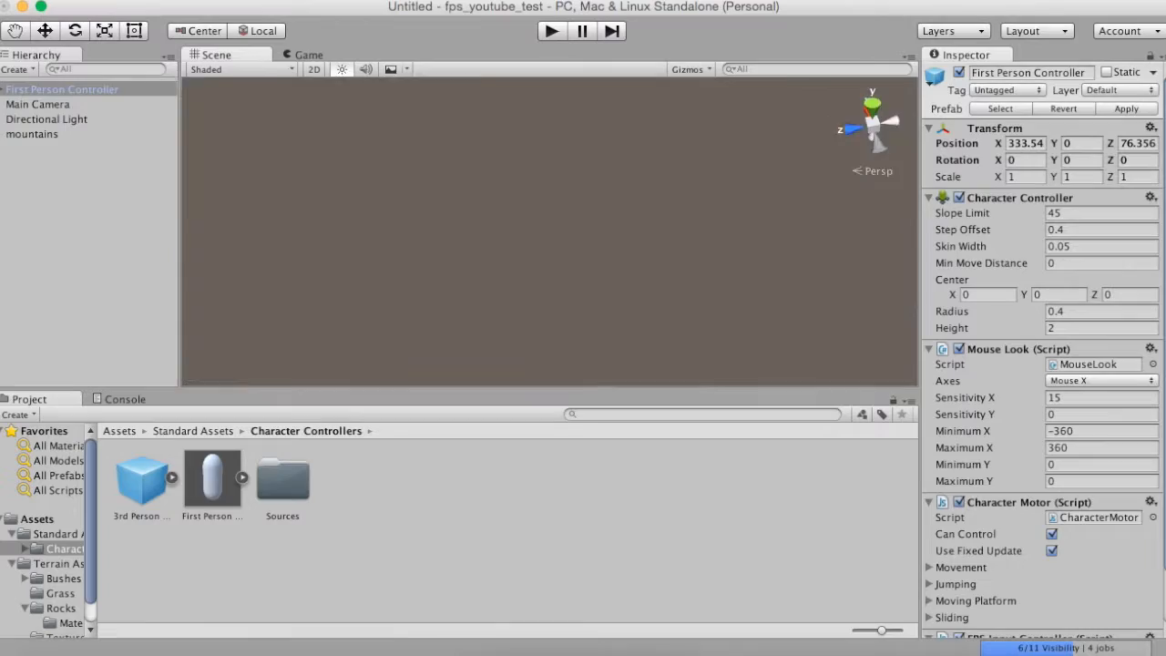
scroll(551, 231, down, 7)
scroll(550, 231, down, 6)
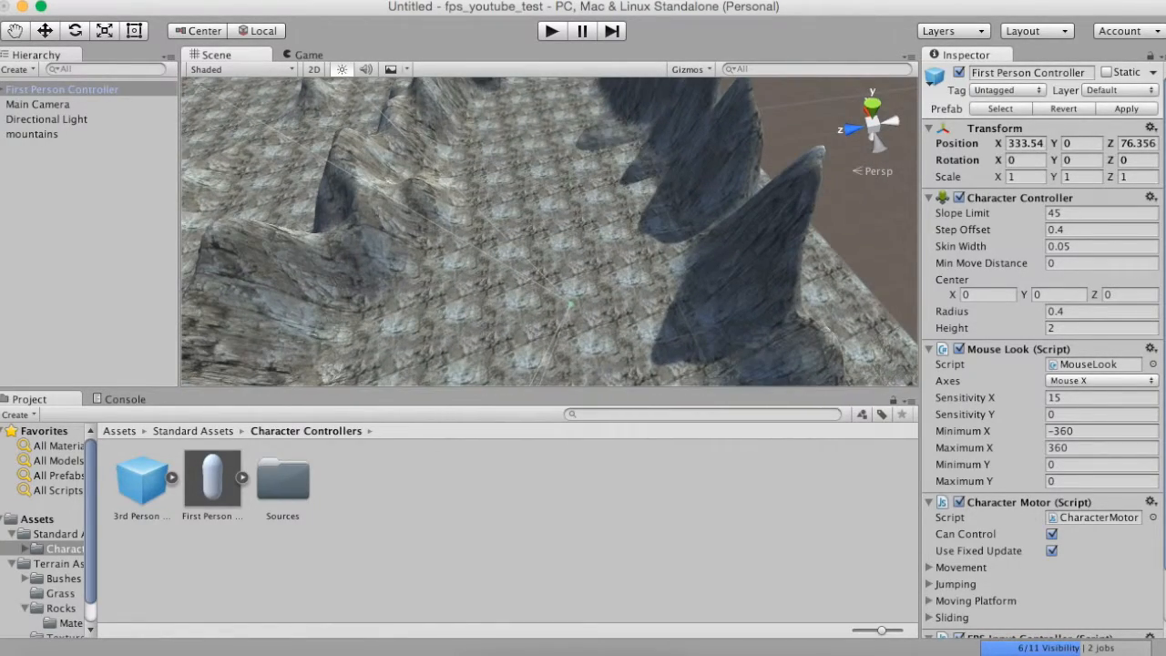
double_click(62, 89)
click(549, 180)
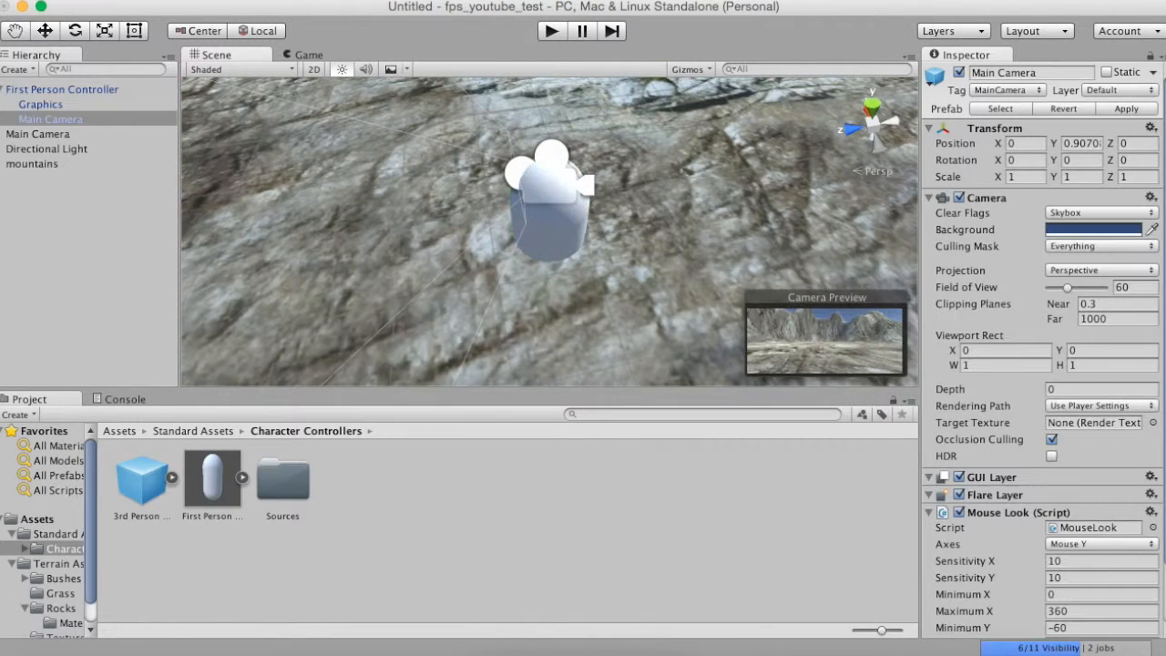
click(44, 31)
mouse_move(549, 108)
mouse_down()
mouse_move(549, 2)
mouse_move(549, 119)
mouse_move(549, 103)
mouse_up()
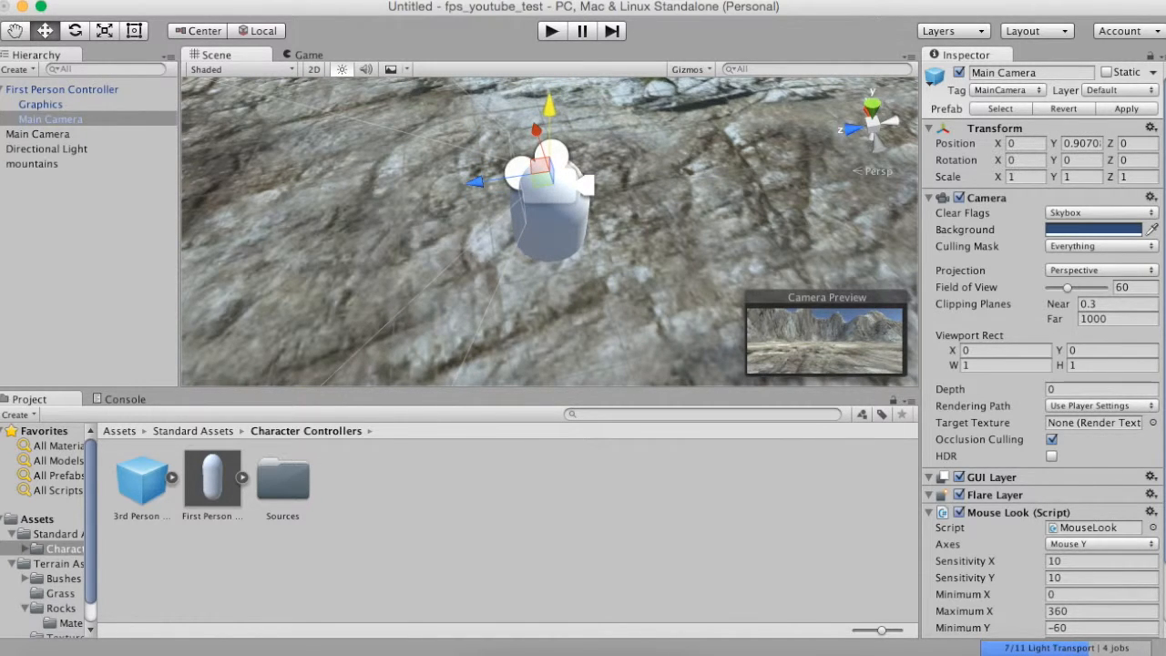
click(62, 89)
drag(549, 173, 550, 98)
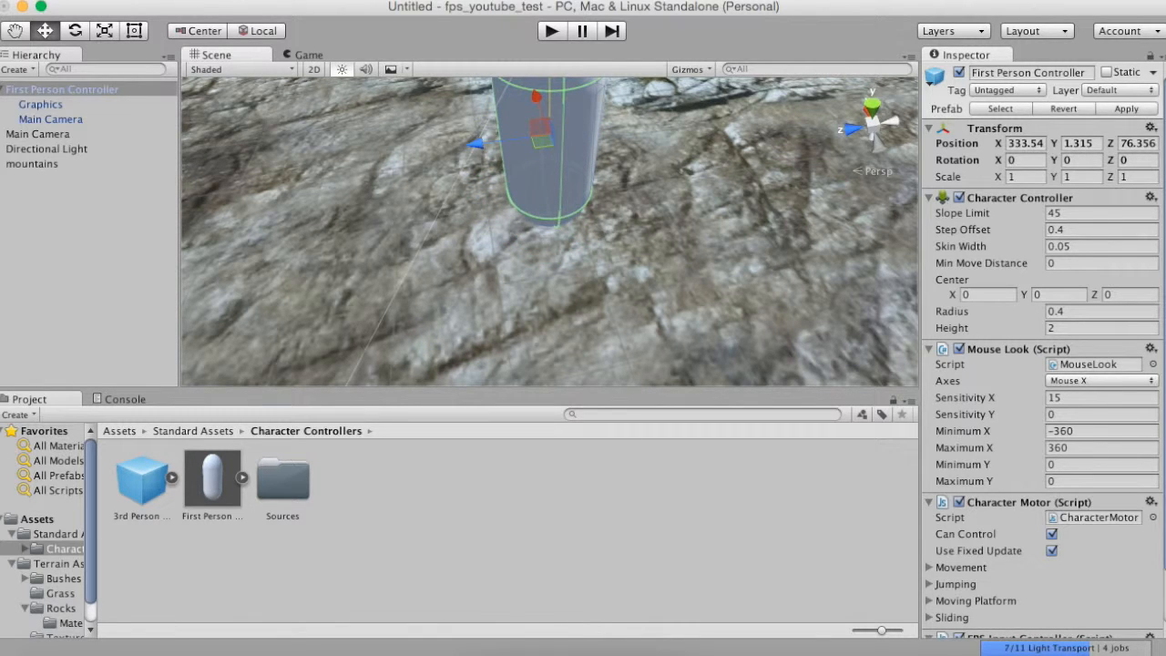
Run the game and walk the first-person character across the ground and over the mountain ridge to test movement.
key(super+p)
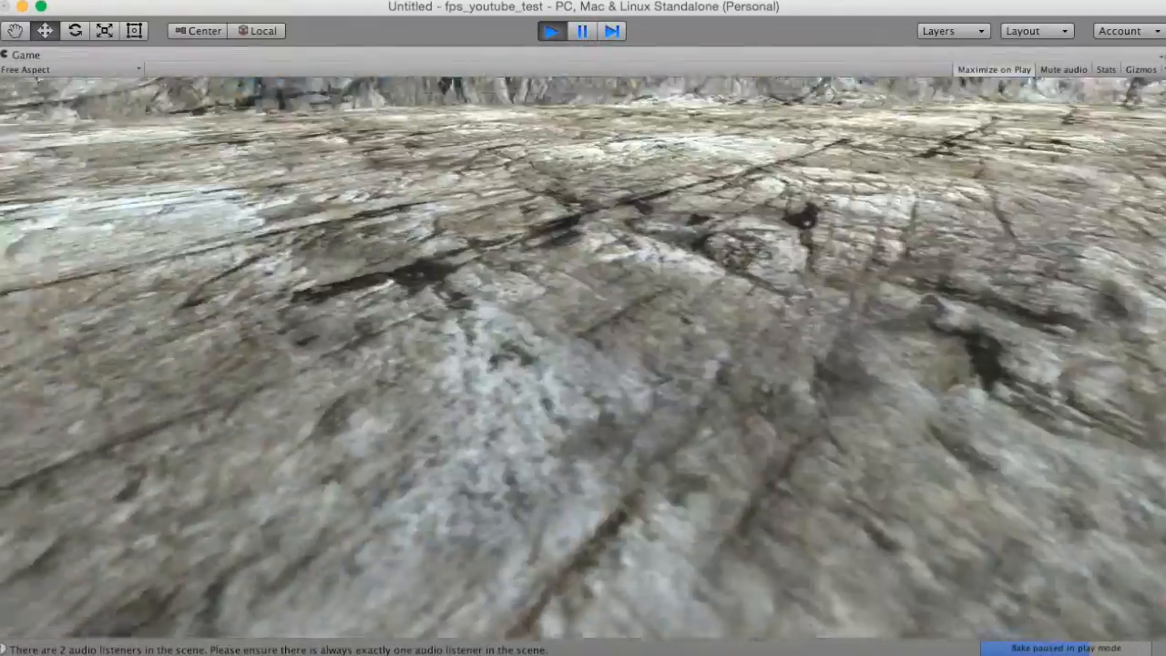
key(w)
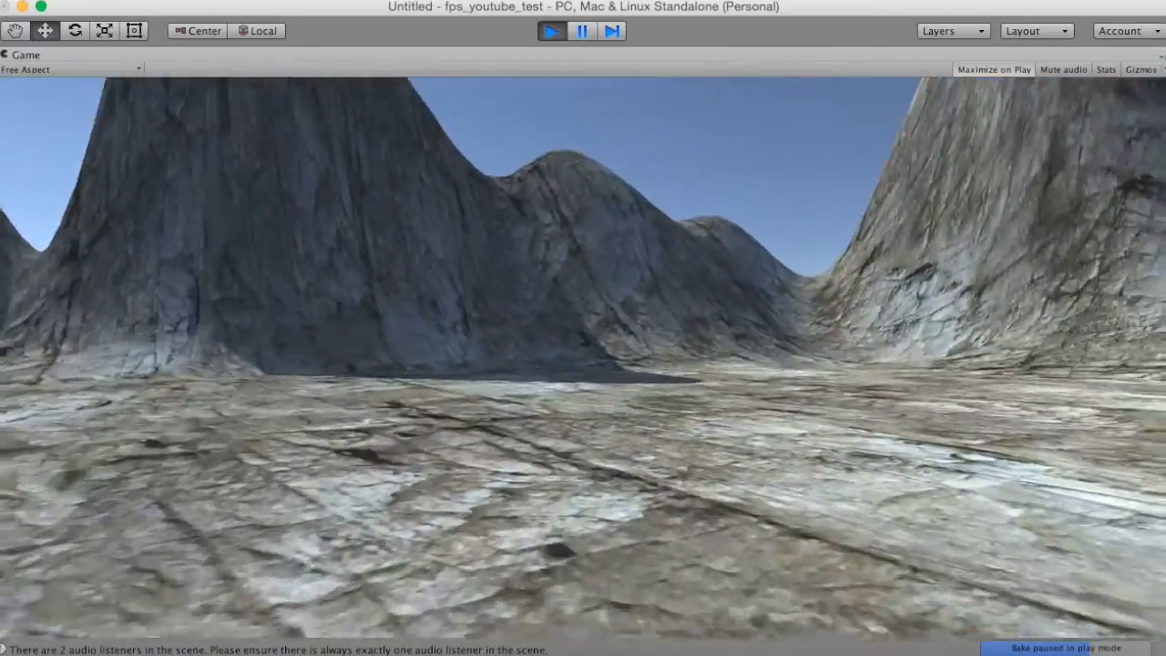
key(w)
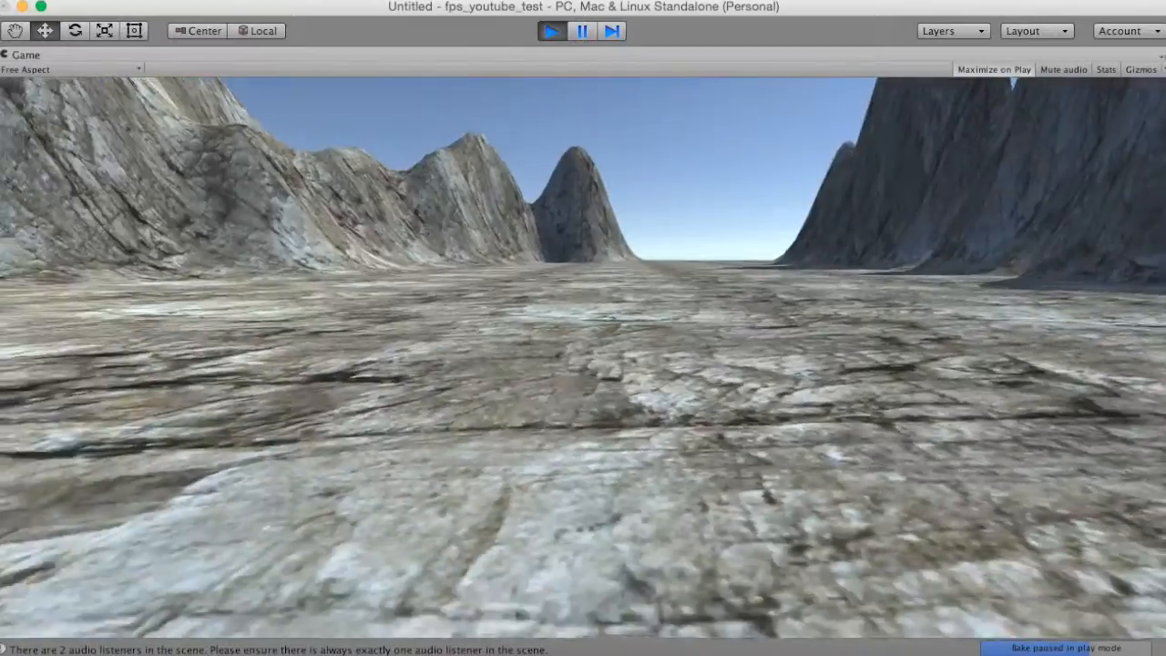
key(w)
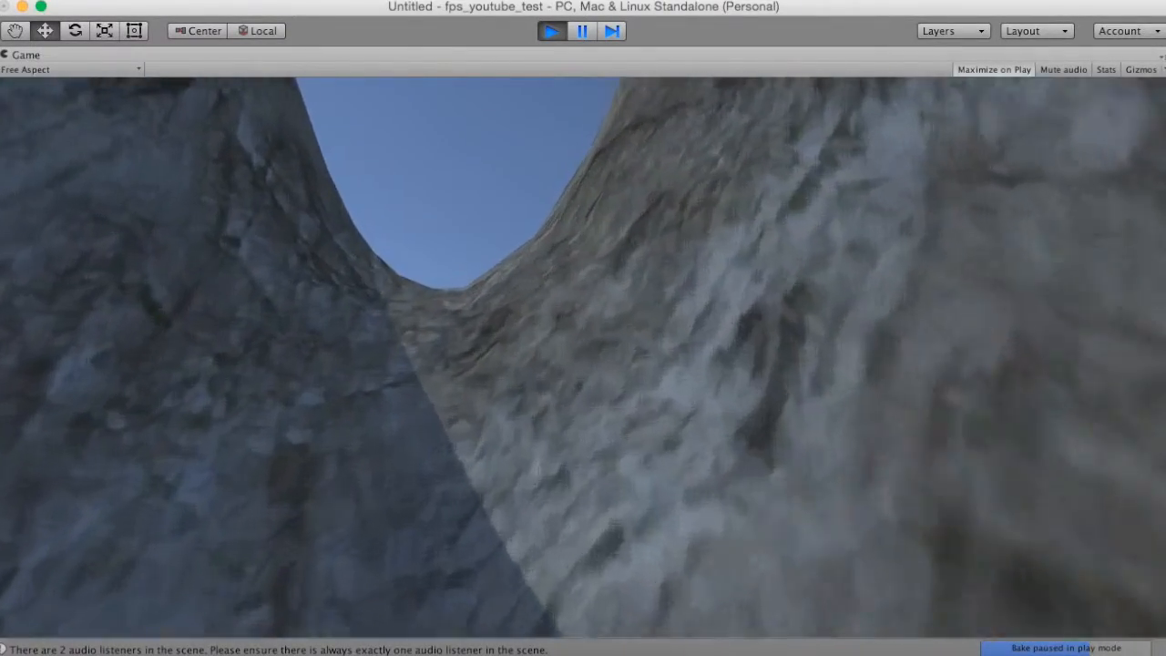
key(w)
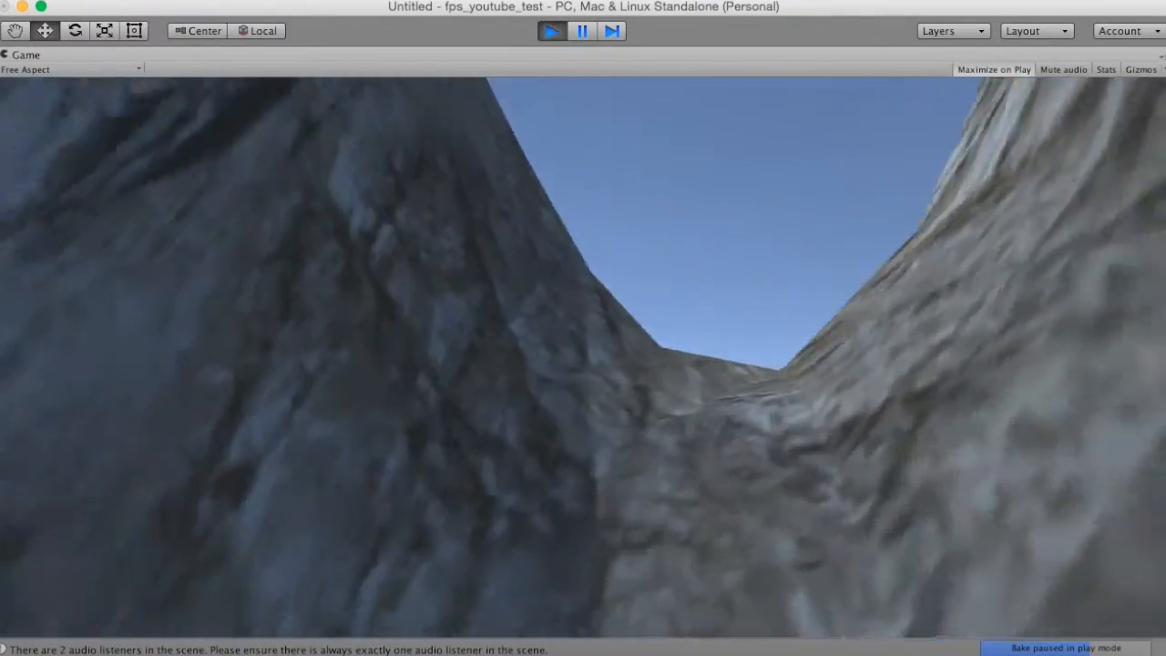
key(w)
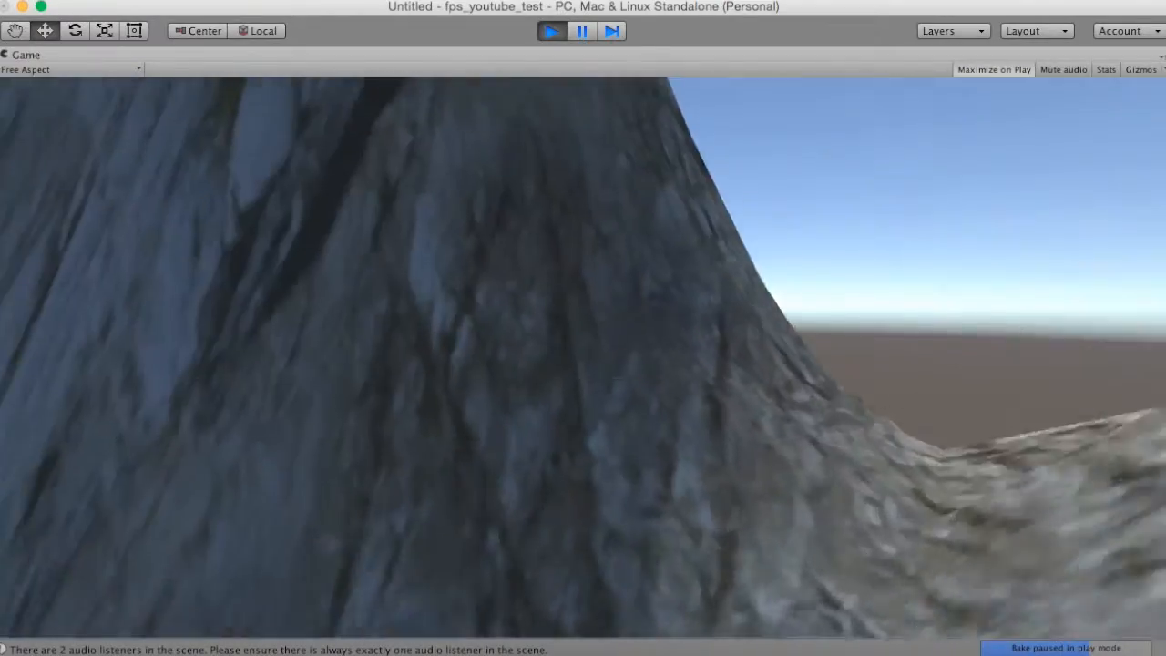
key(w)
key(w)
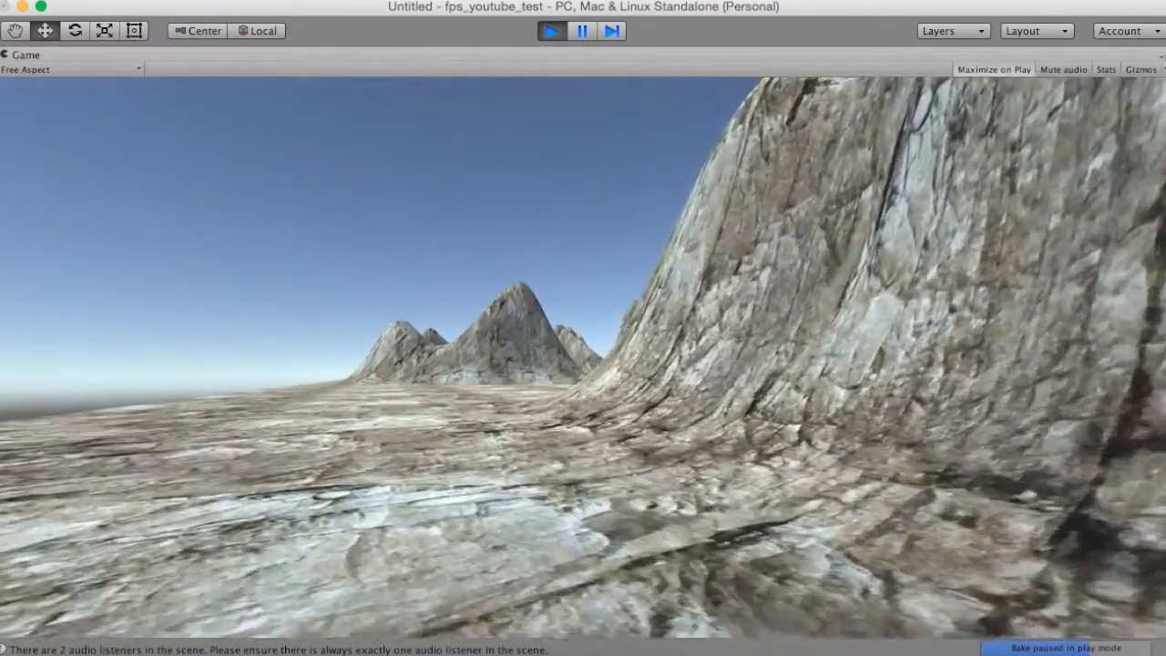
Walk the first-person character around the mountains in the running game, look over the terrain, and stop play mode.
key(w)
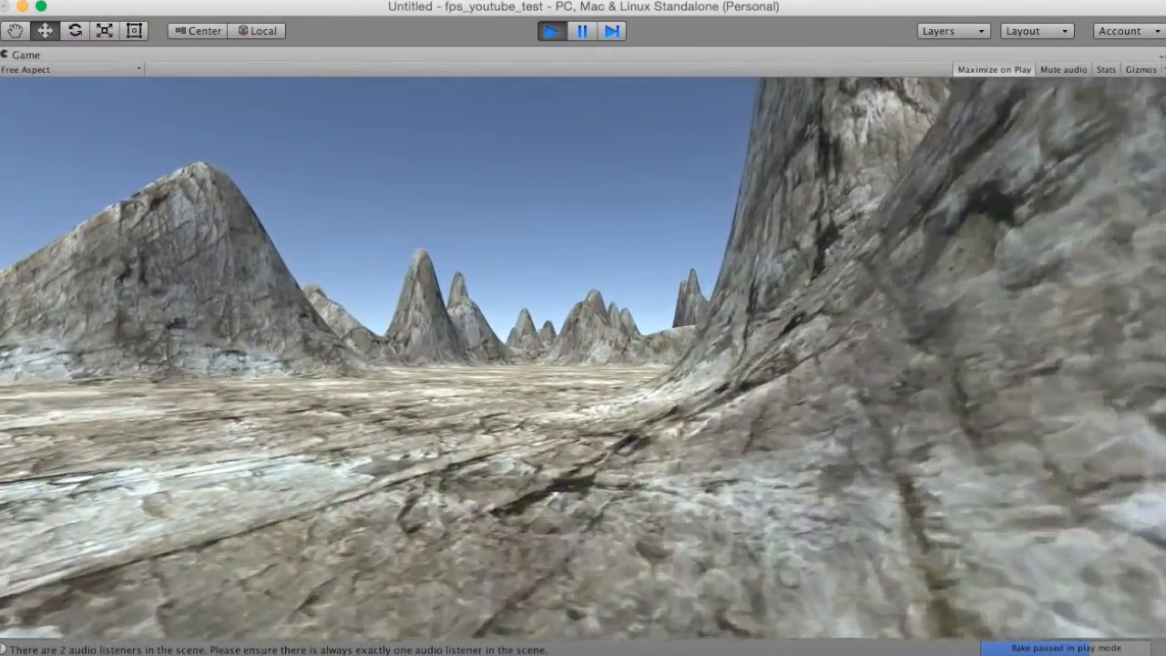
key(w)
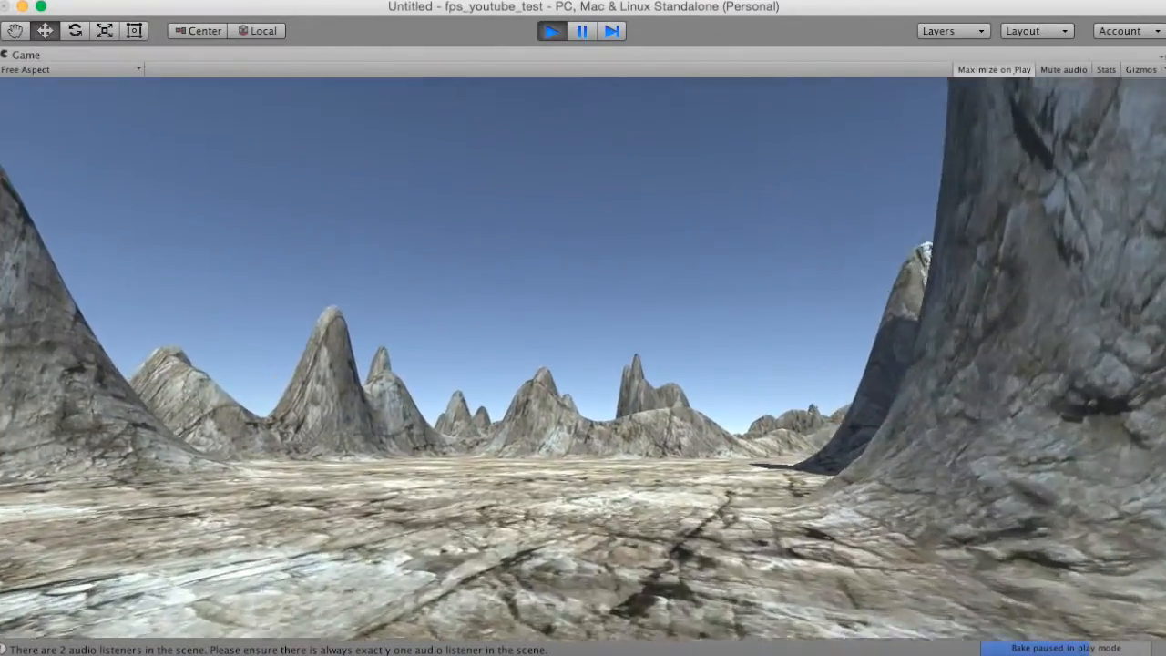
key(w)
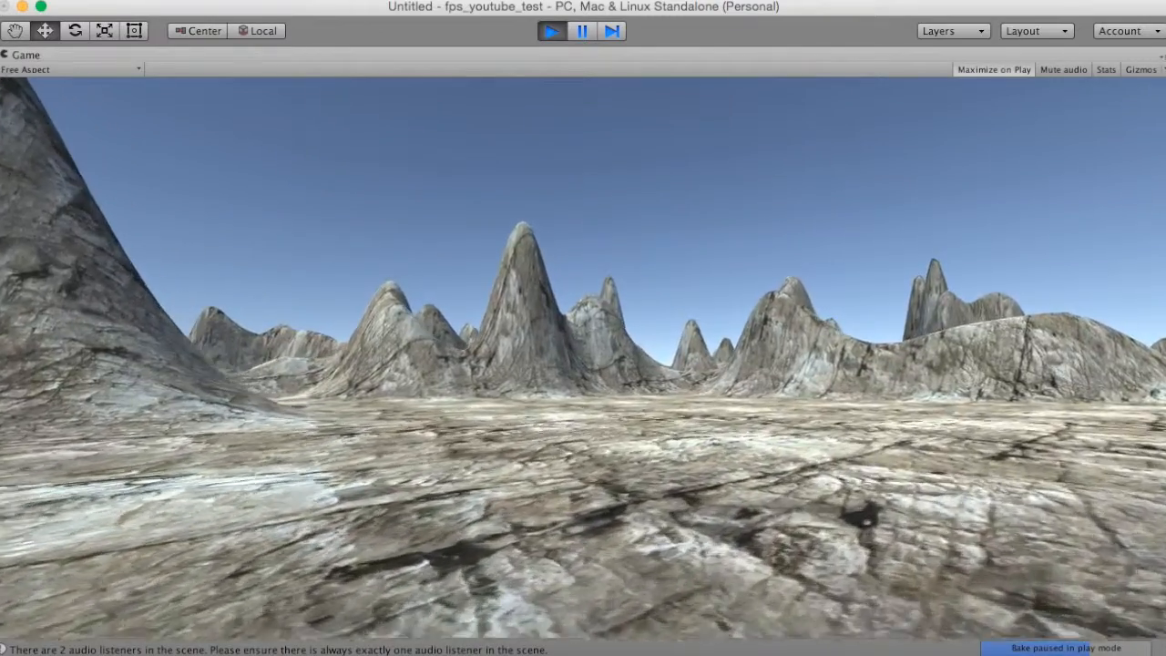
key(w)
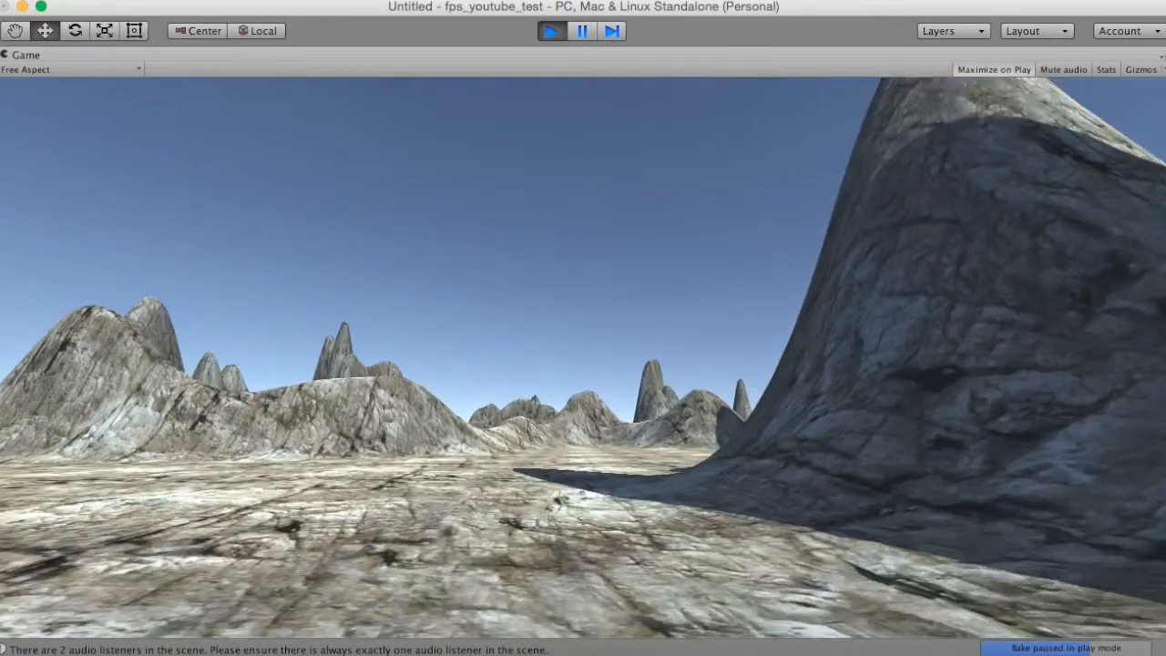
key(w)
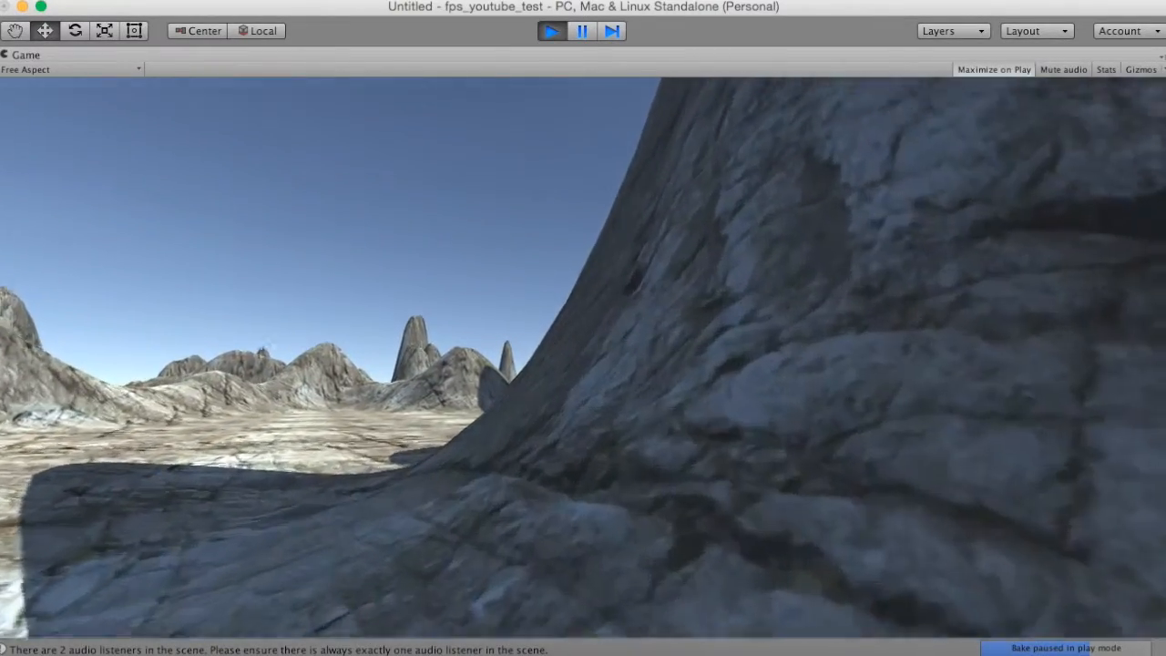
key(w)
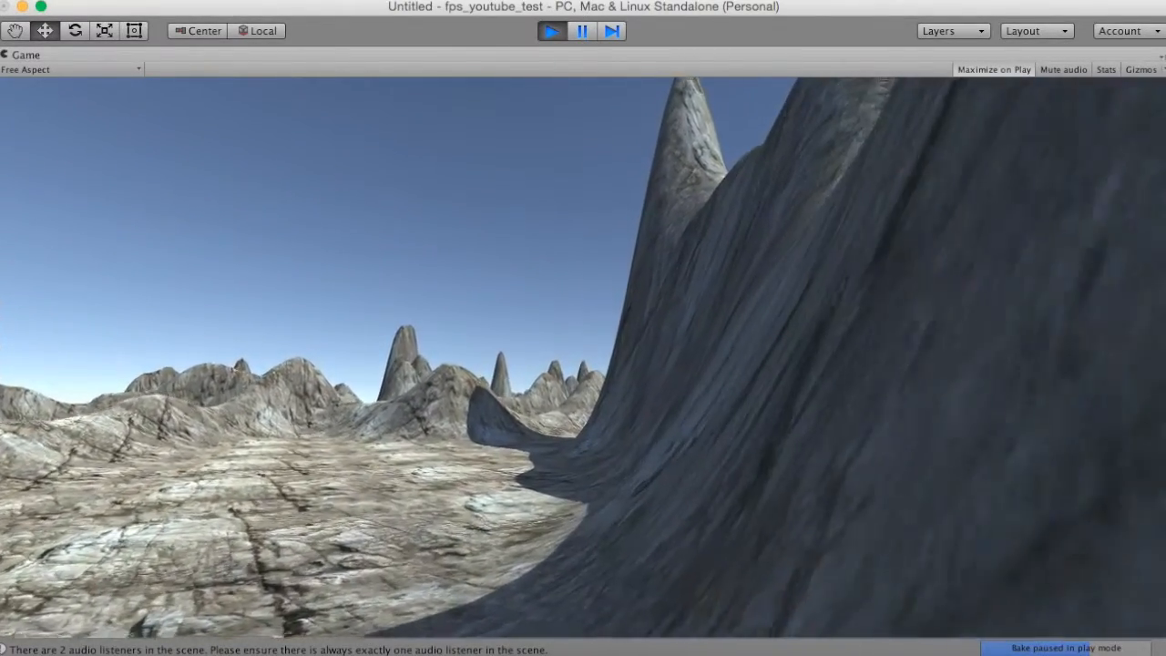
key(w)
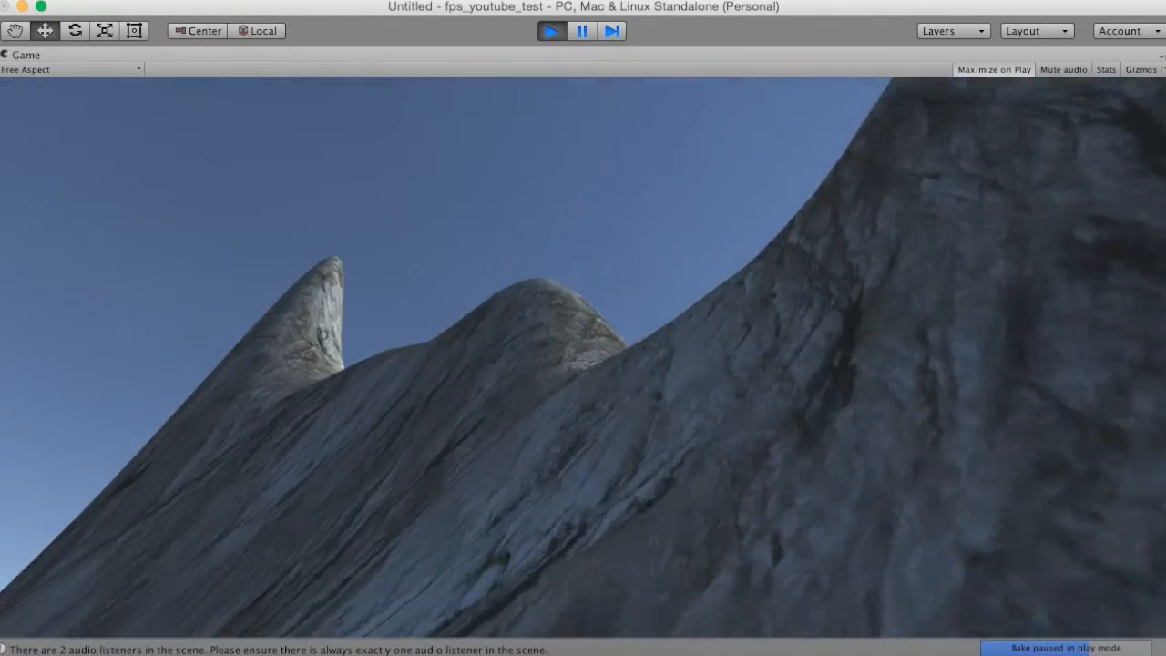
key(w)
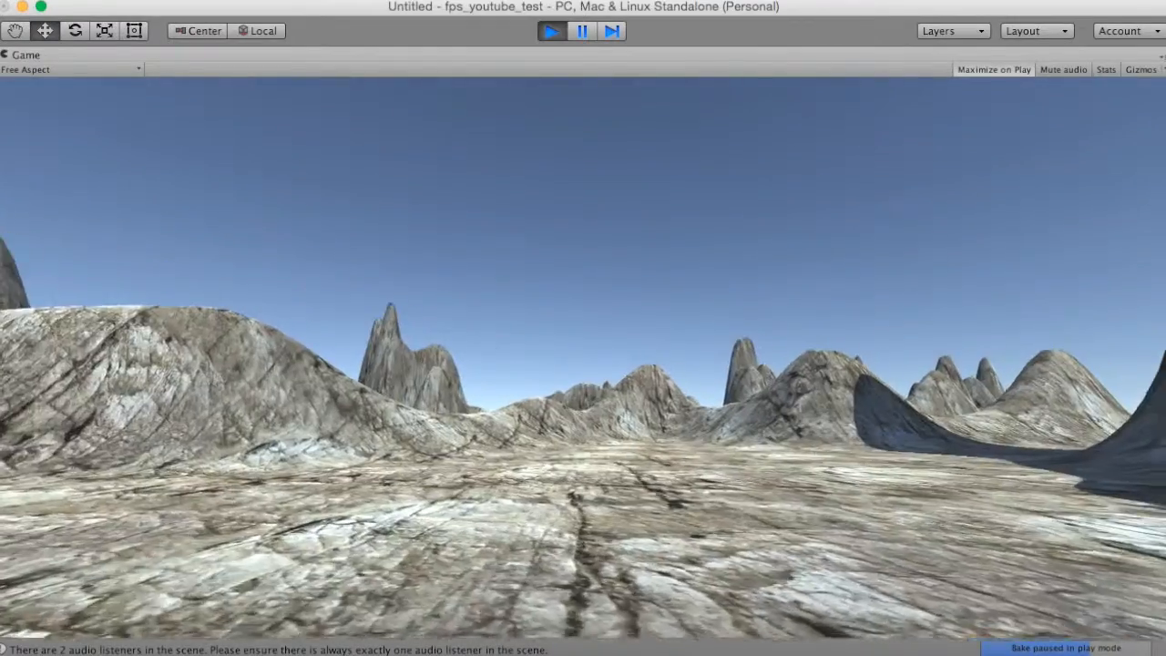
key(w)
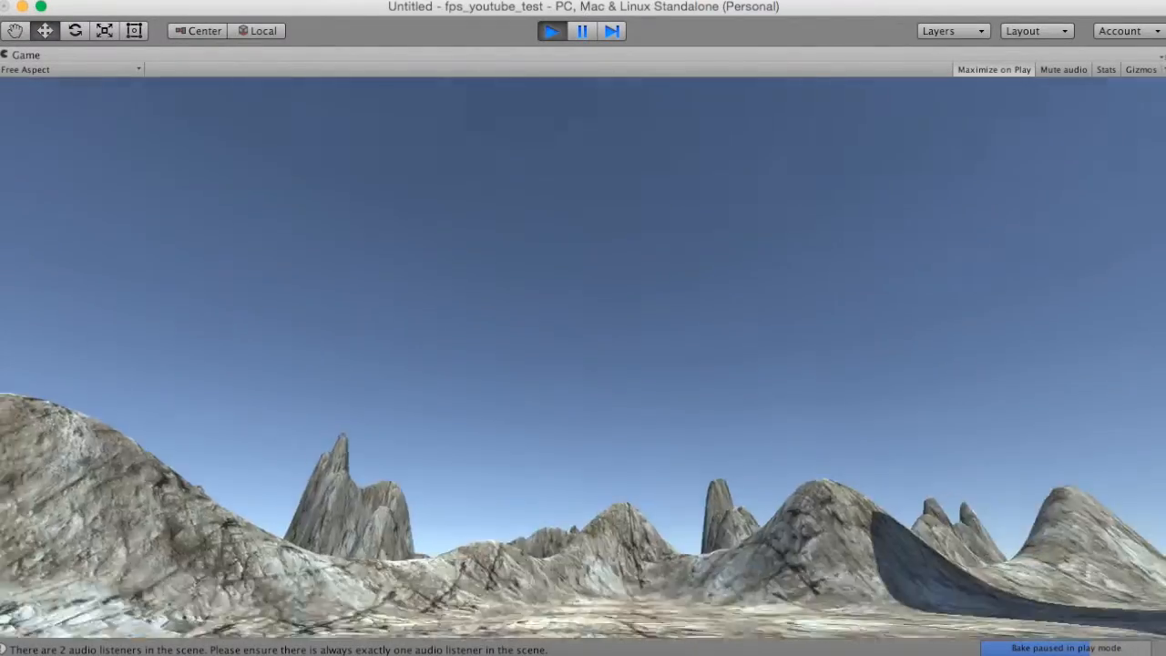
key(super+p)
Raise the First Person Controller slightly more above the terrain, to about Y 1.54.
scroll(549, 232, up, 1)
scroll(549, 231, down, 8)
scroll(550, 231, up, 4)
drag(549, 106, 550, 96)
scroll(549, 231, up, 4)
scroll(549, 231, up, 5)
scroll(549, 231, down, 8)
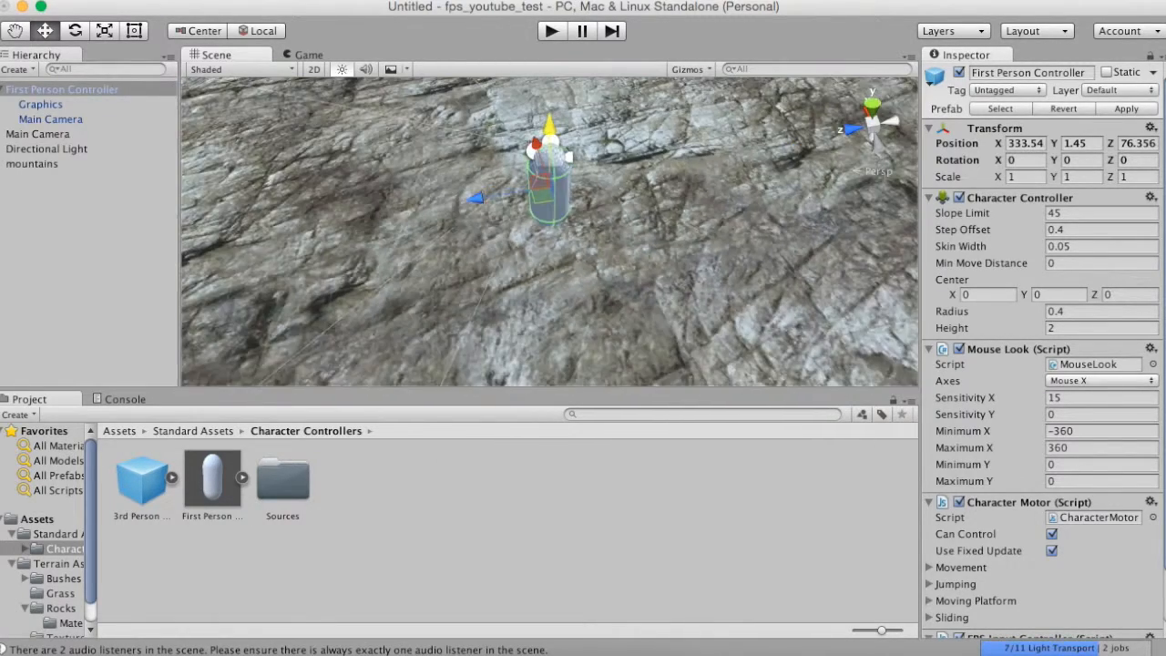
scroll(549, 231, down, 1)
drag(549, 131, 549, 126)
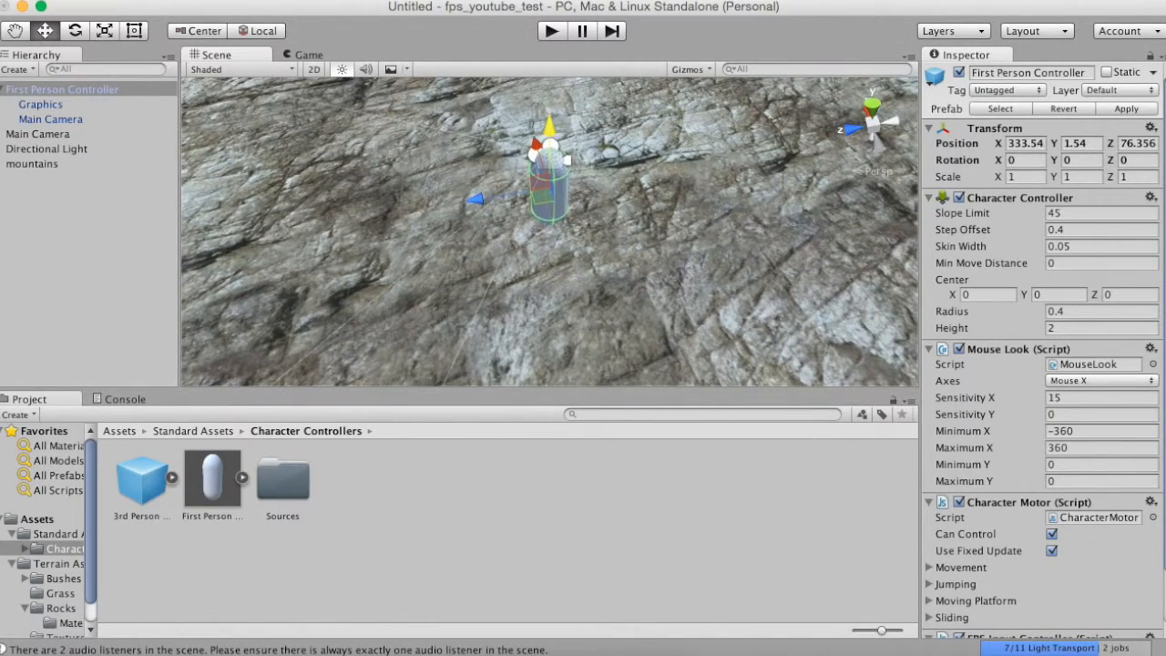
Collapse the First Person Controller in the scene hierarchy so its Graphics and Main Camera children are hidden.
click(88, 264)
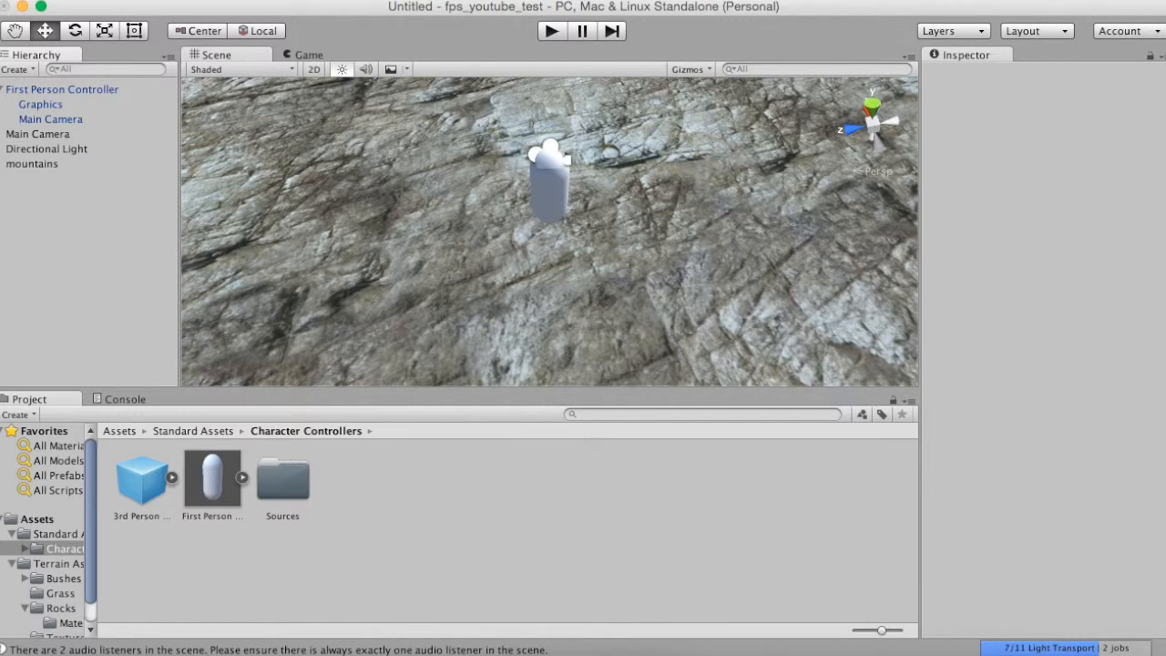
click(62, 89)
key(Return)
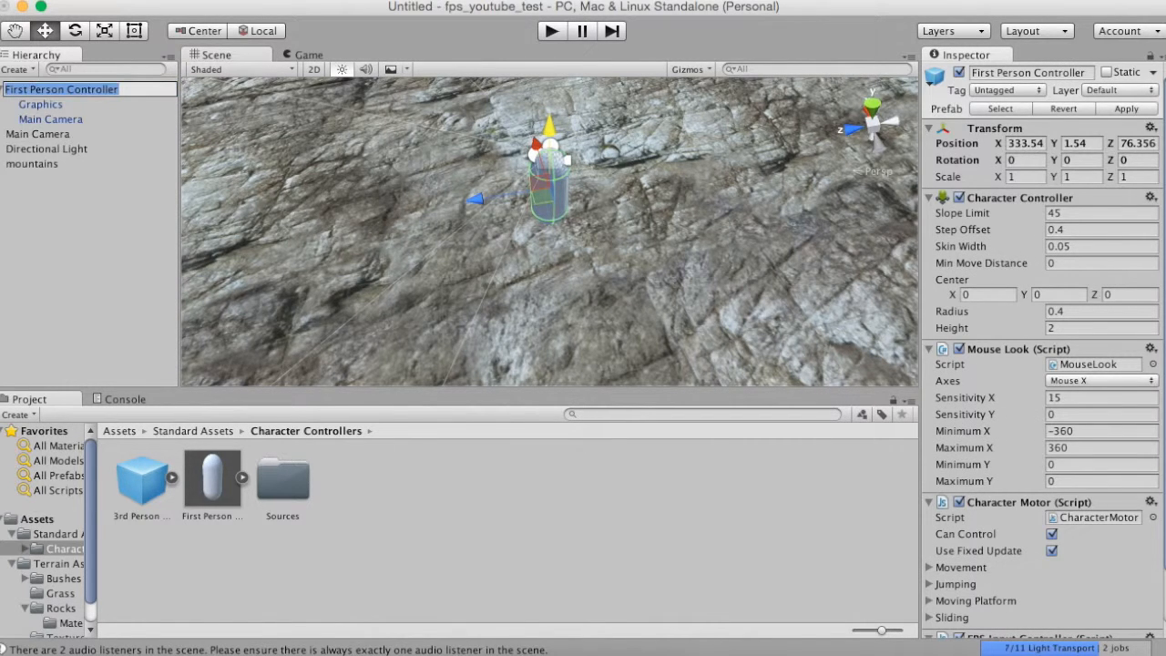
key(Return)
key(Left)
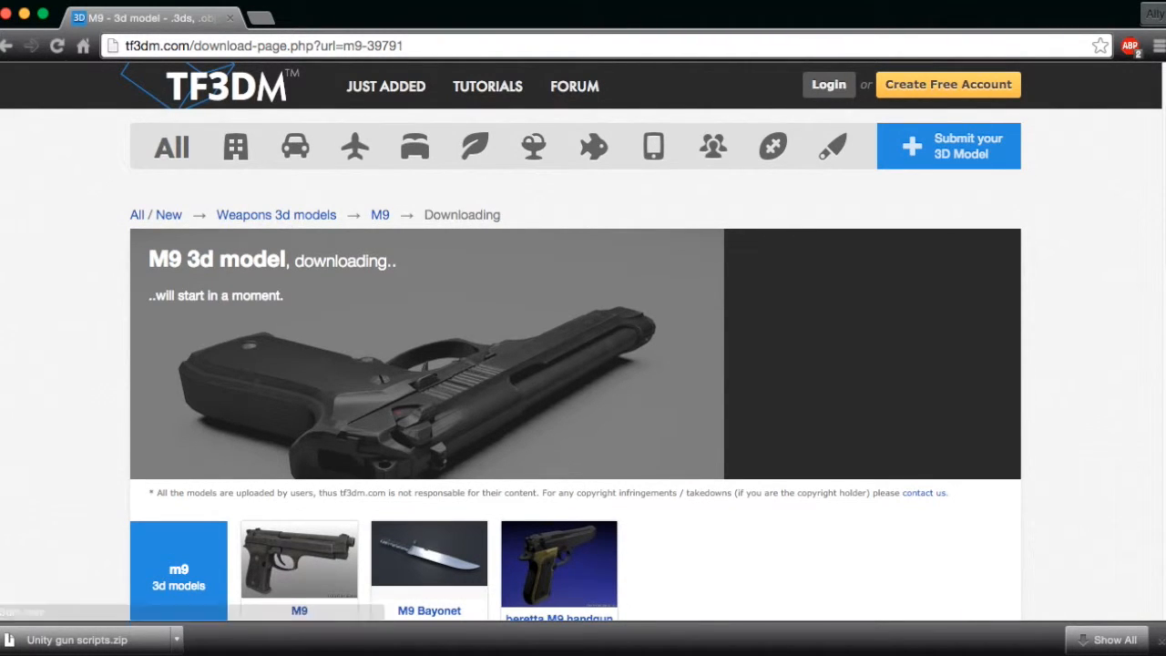
In the Chrome browser, replace the M9 download page's address to go to the tf3dm.com home page.
key(super+l)
key(Right)
key(BackSpace)
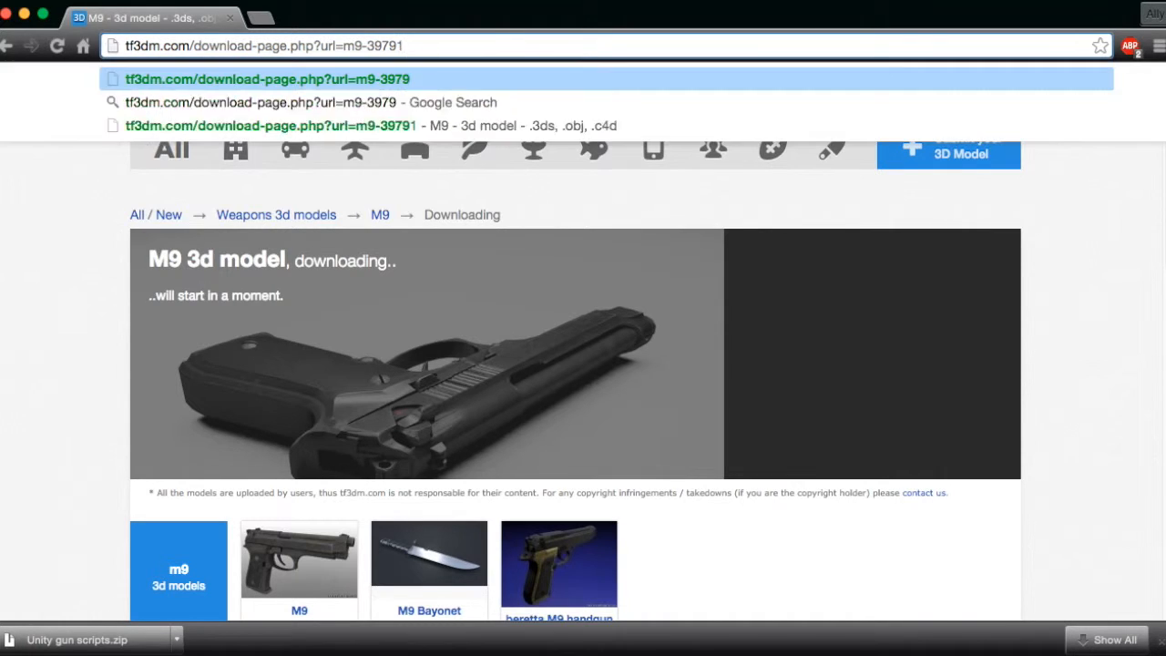
key(BackSpace)
key(BackSpace)
key(BackSpace)
key(BackSpace)
key(BackSpace)
key(BackSpace)
key(BackSpace)
key(BackSpace)
key(BackSpace)
key(BackSpace)
key(BackSpace)
key(BackSpace)
key(BackSpace)
key(BackSpace)
key(BackSpace)
key(BackSpace)
key(BackSpace)
key(BackSpace)
key(BackSpace)
key(BackSpace)
key(BackSpace)
key(BackSpace)
key(BackSpace)
key(BackSpace)
key(BackSpace)
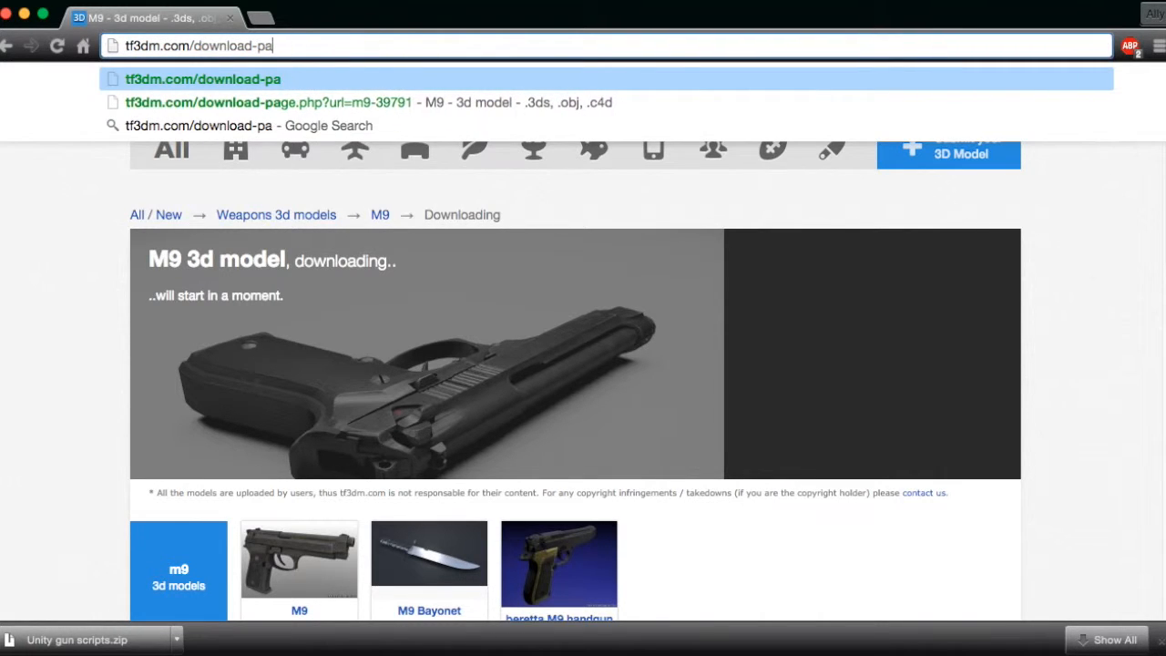
key(Return)
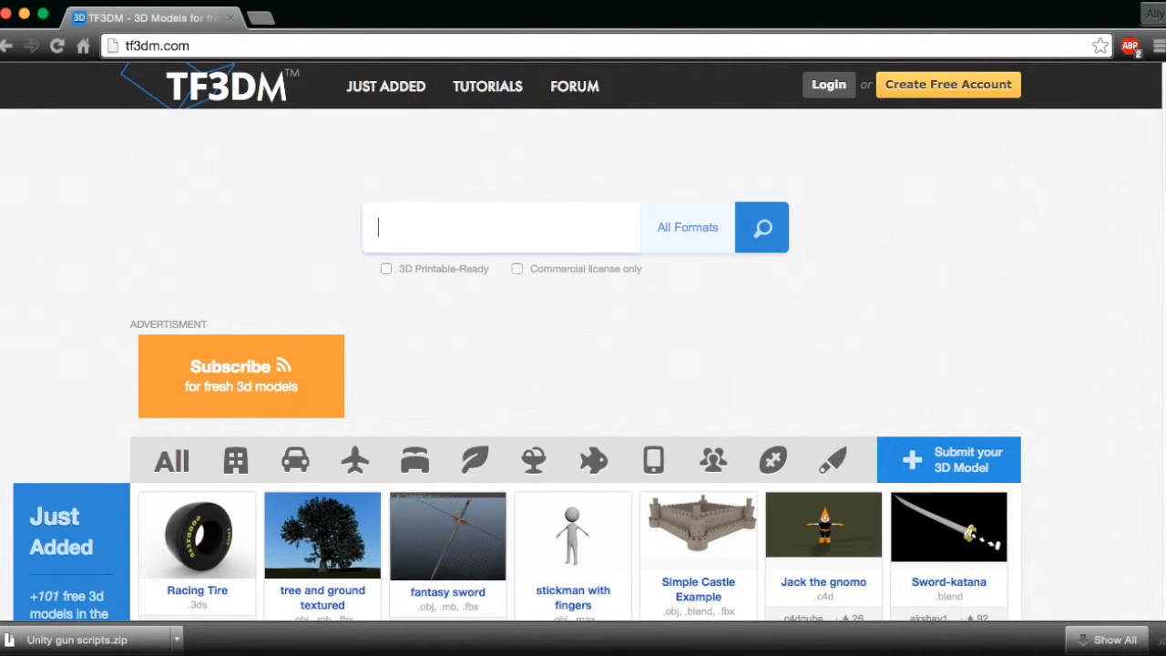
Search TF3DM for "gun" in all formats and open the M9 pistol model from the trending results.
text(gun)
key(Return)
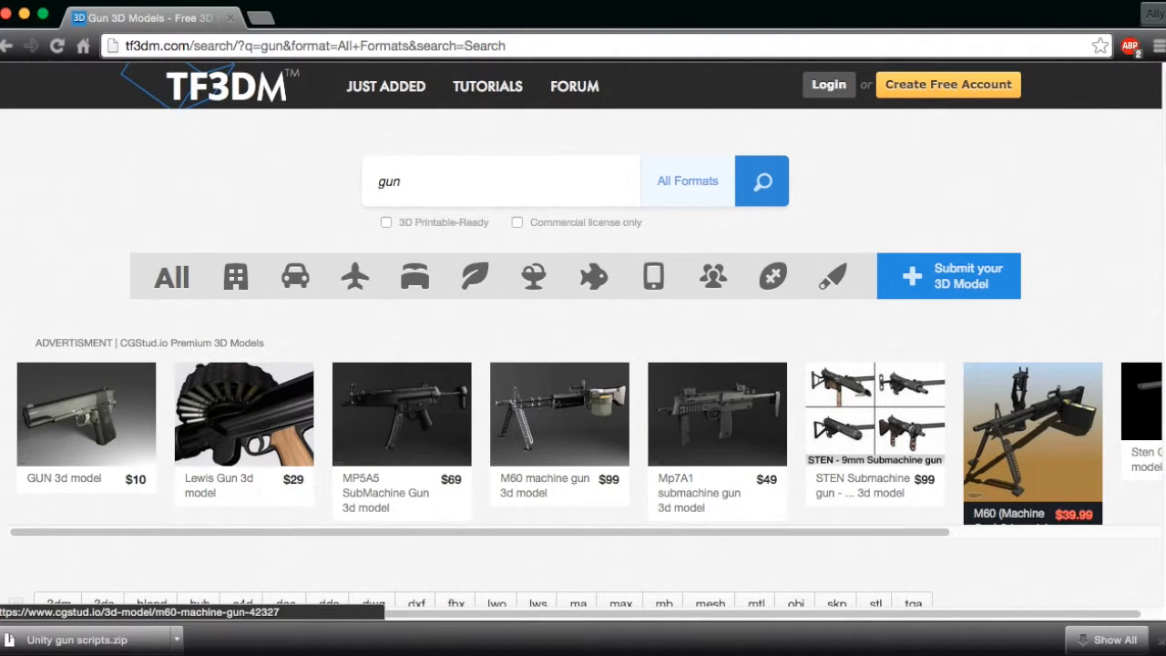
scroll(1032, 437, down, 10)
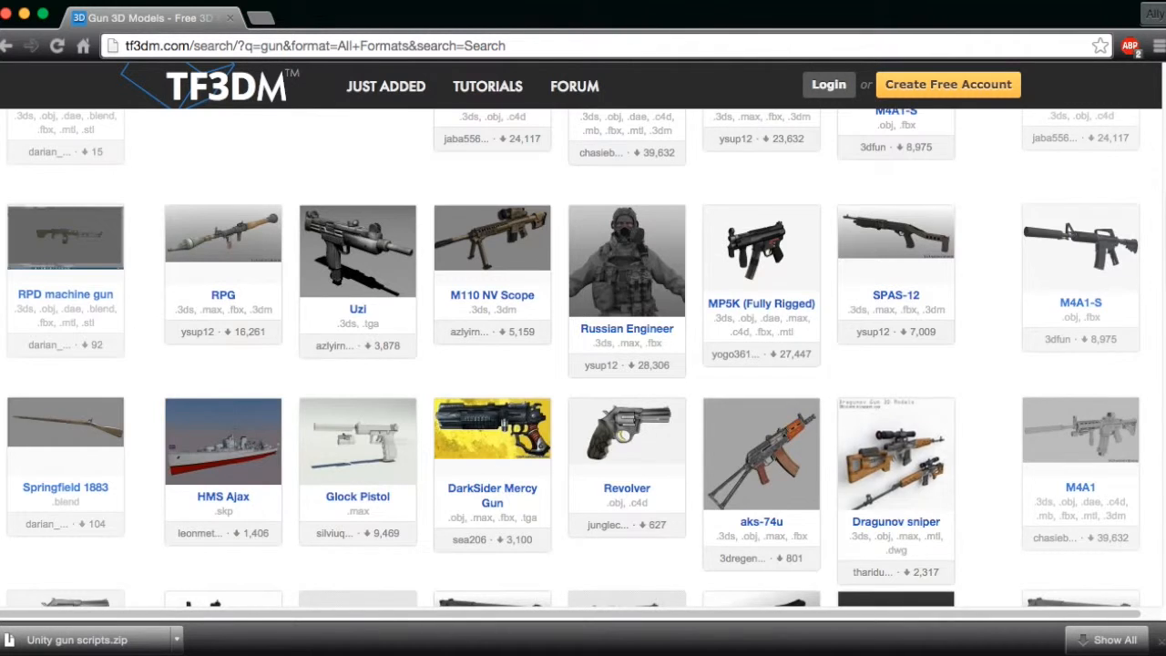
scroll(895, 364, up, 3)
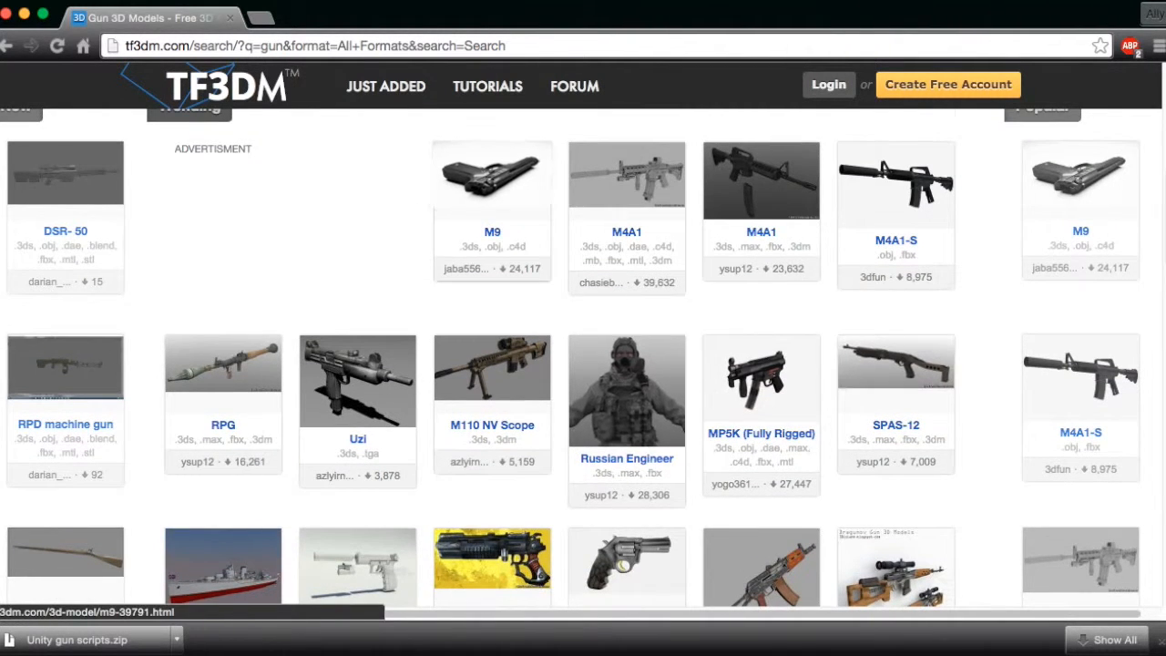
scroll(896, 364, up, 10)
scroll(492, 182, down, 10)
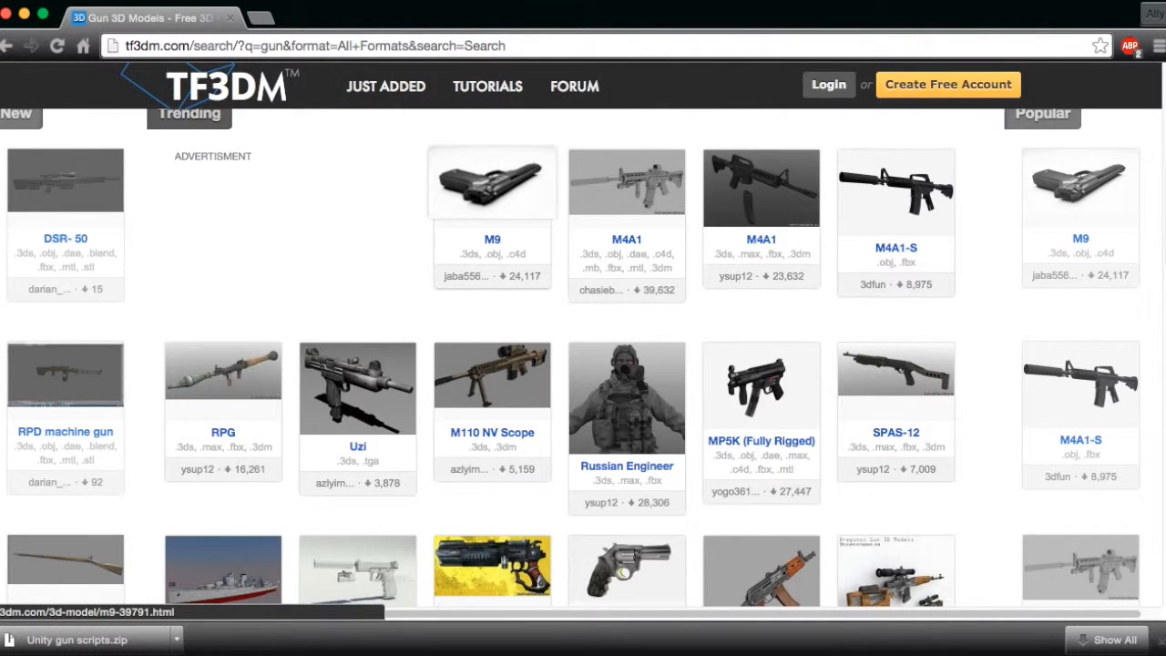
click(510, 214)
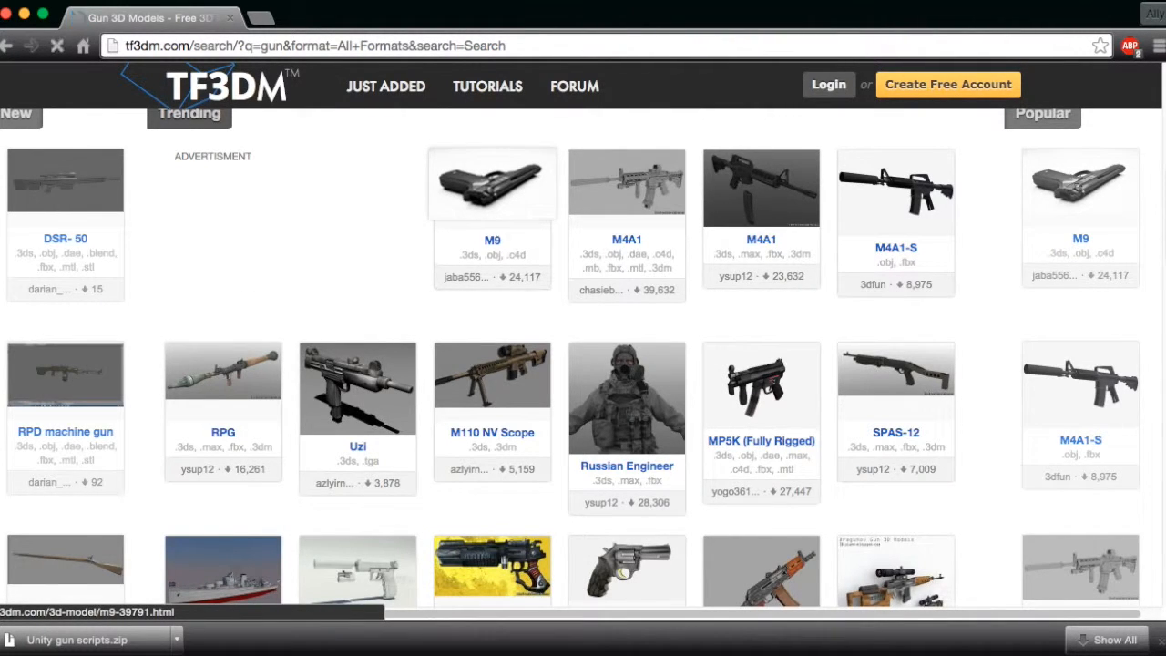
Examine the M9 model's page, including its preview, details and download formats, and dismiss the browser's downloads bar.
scroll(199, 433, down, 8)
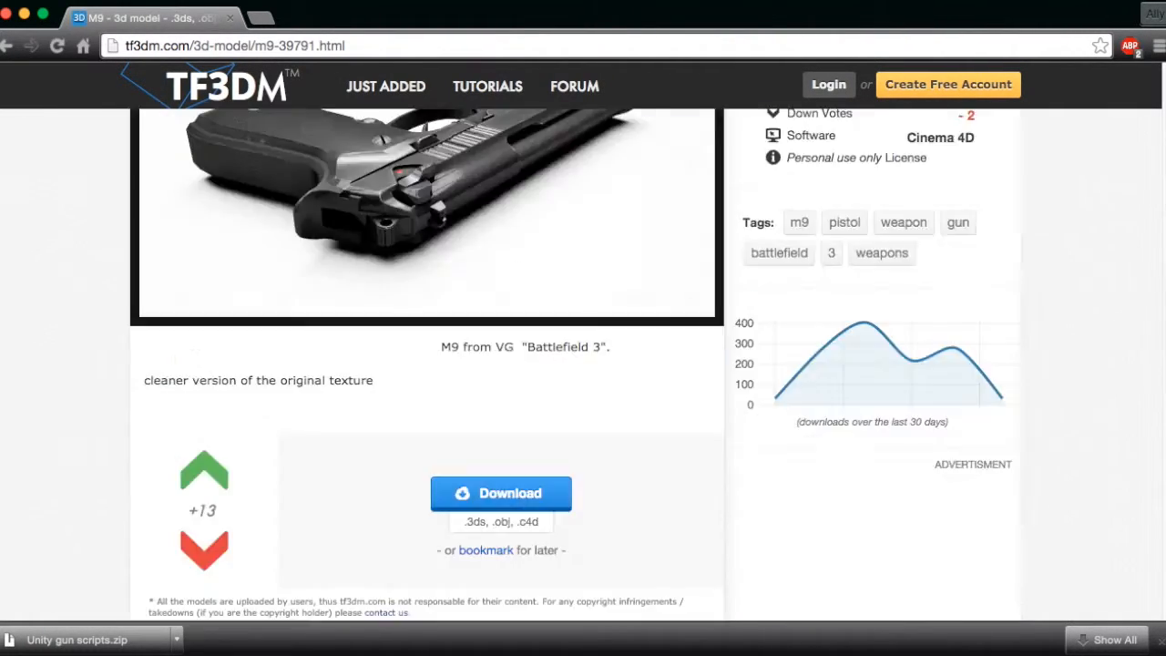
scroll(200, 433, down, 1)
scroll(200, 432, up, 2)
scroll(199, 433, up, 1)
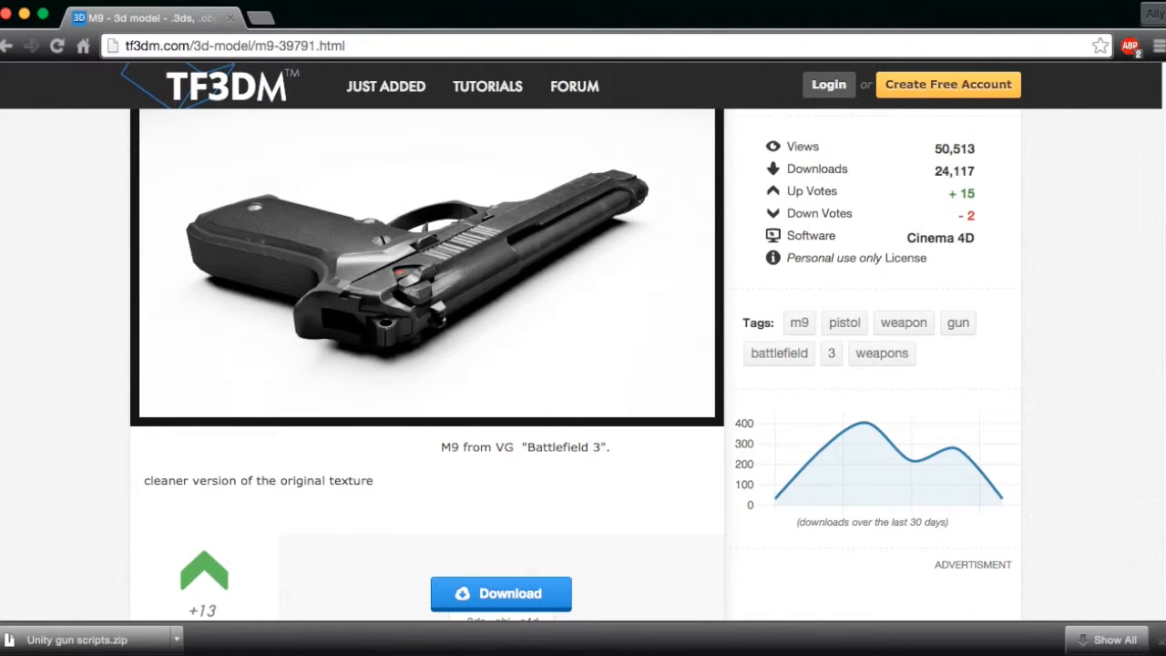
scroll(583, 365, up, 2)
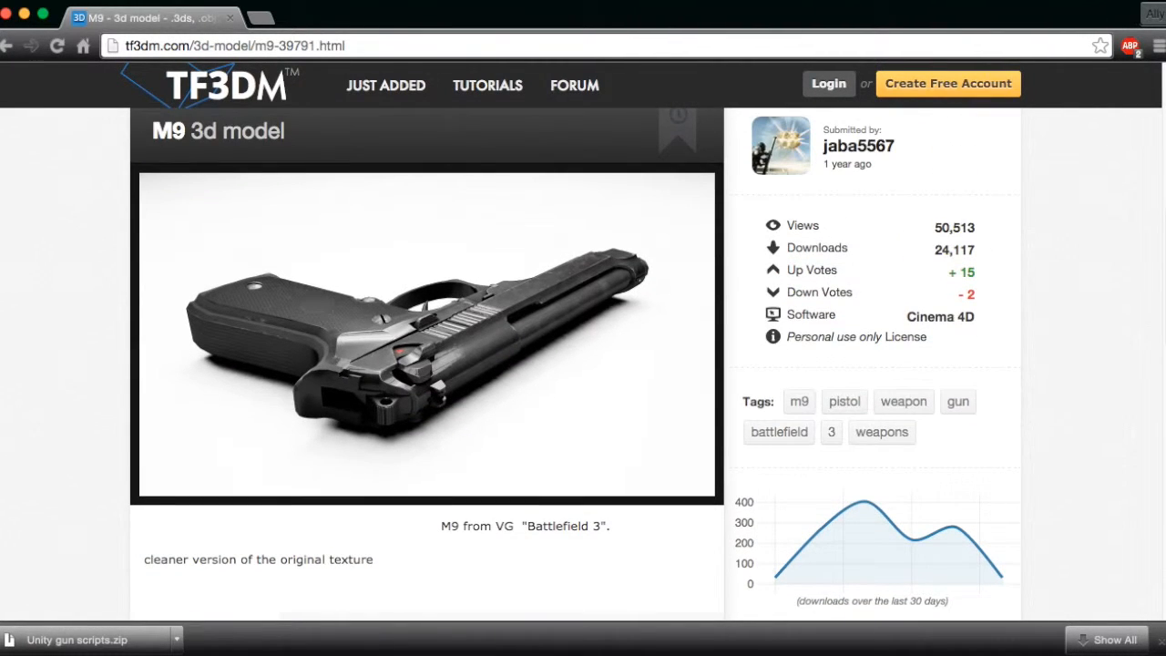
scroll(583, 364, down, 5)
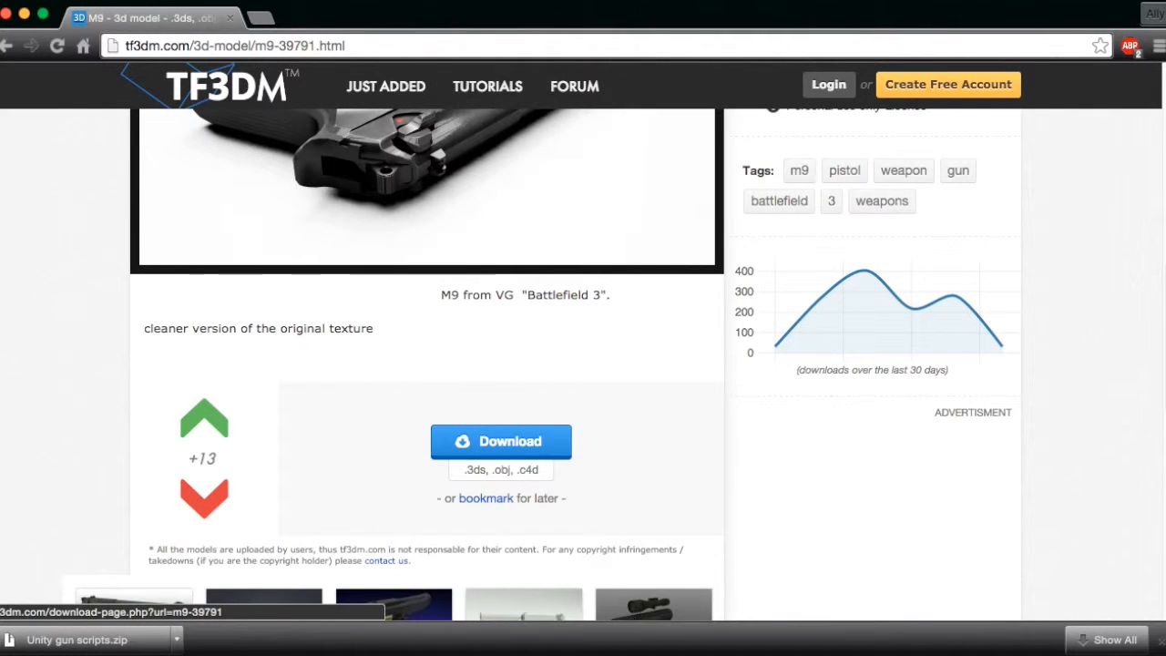
click(1160, 641)
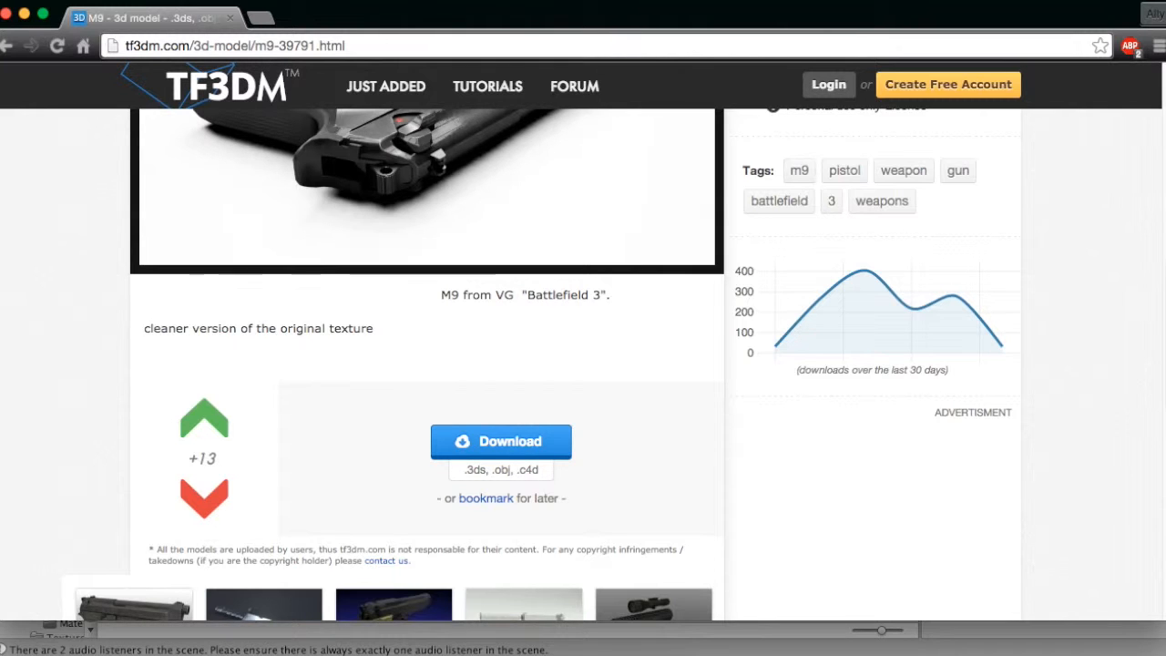
scroll(582, 365, up, 10)
scroll(582, 364, down, 5)
scroll(583, 365, up, 5)
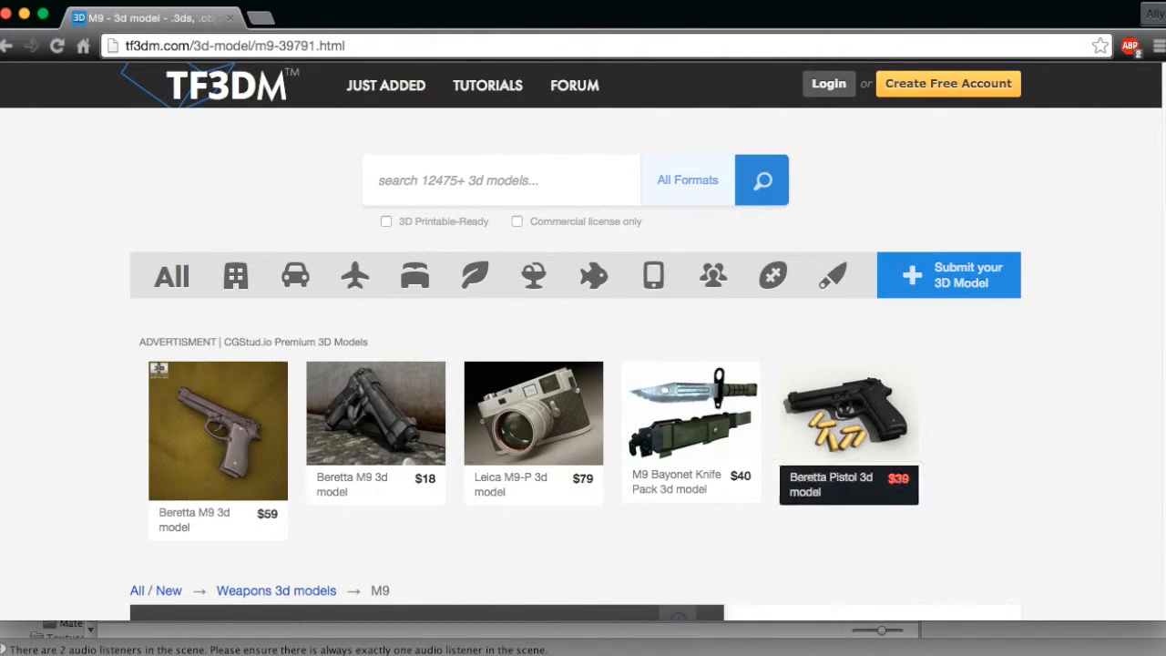
scroll(583, 365, down, 5)
scroll(583, 364, up, 4)
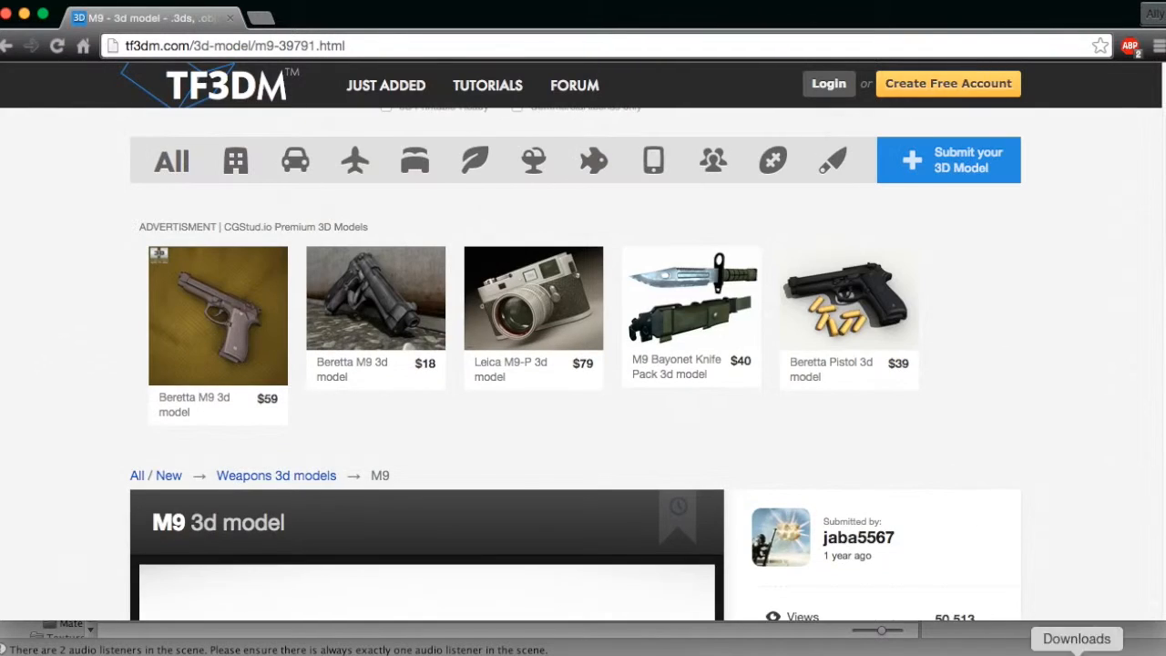
Return to Unity and look through the Downloads folder for the M9 archive and the Unity gun scripts.
click(1017, 654)
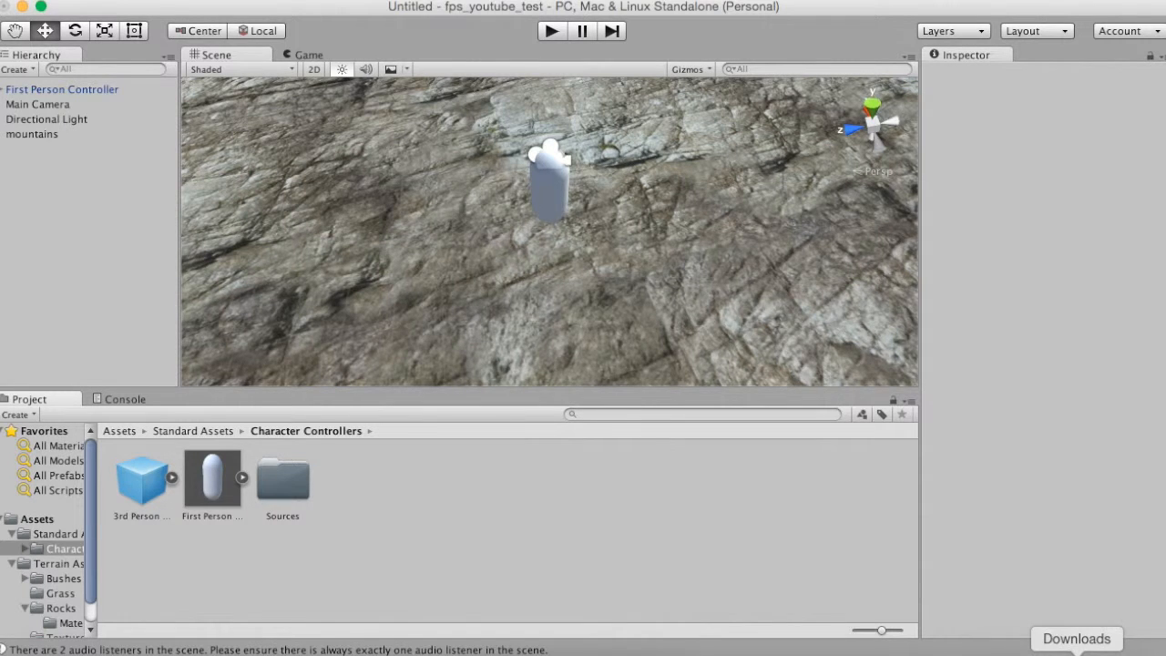
click(1076, 652)
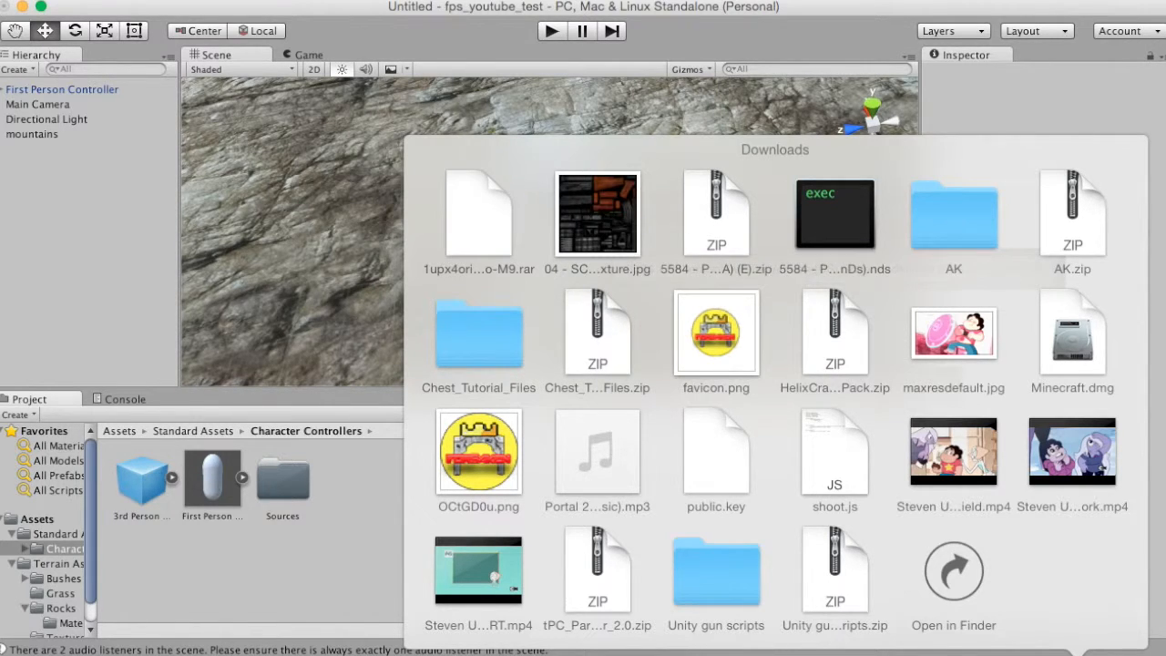
click(1000, 104)
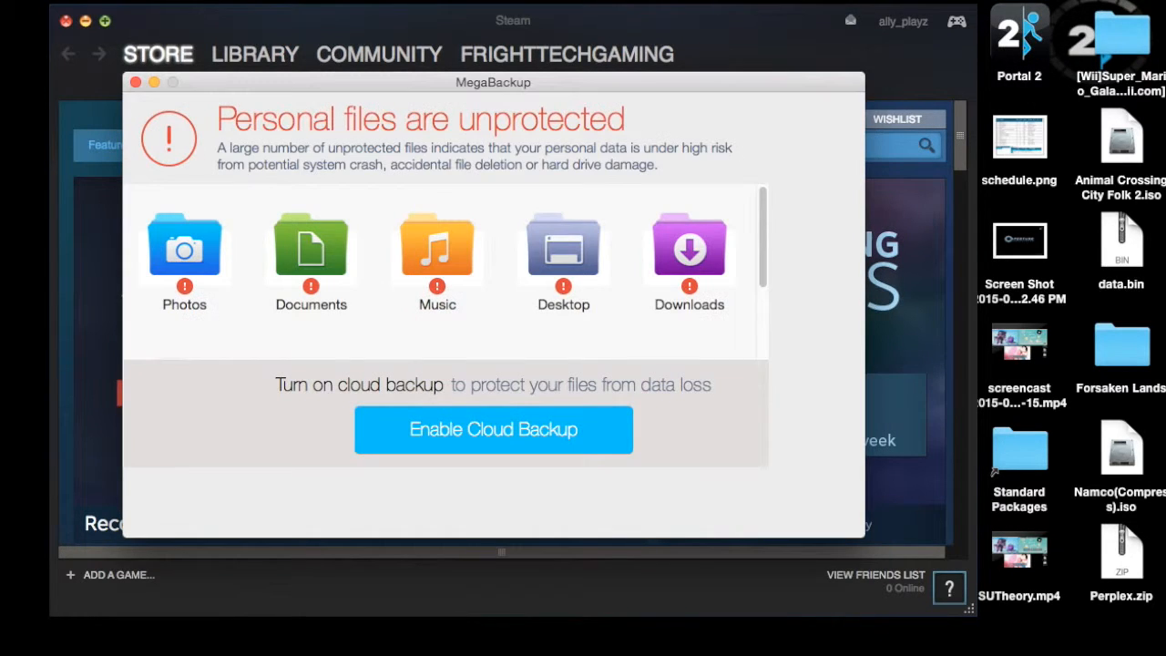
Quit MegaBackup and close the Steam window to clear the desktop around the extracted M9 folder.
right_click(1021, 651)
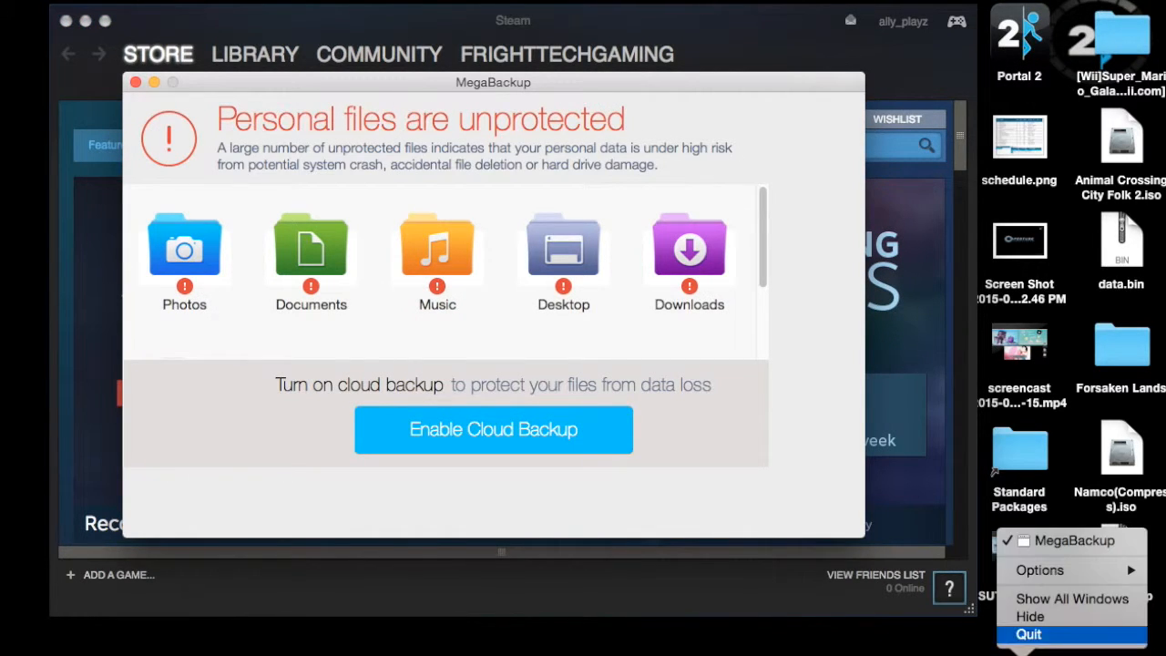
click(1030, 632)
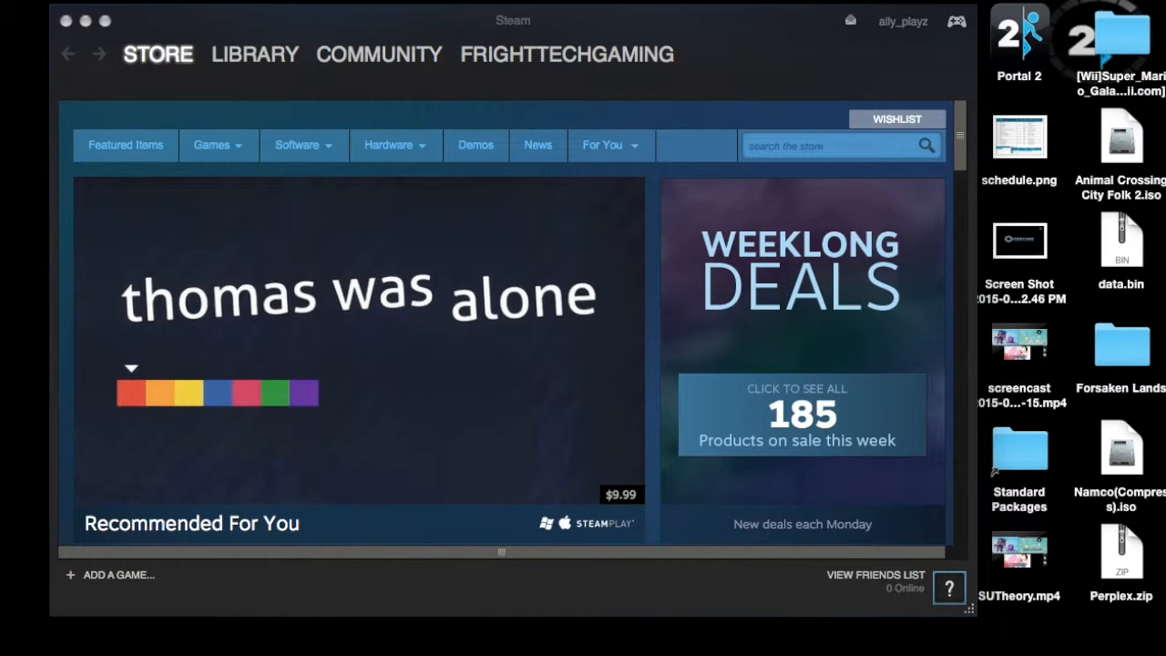
click(66, 21)
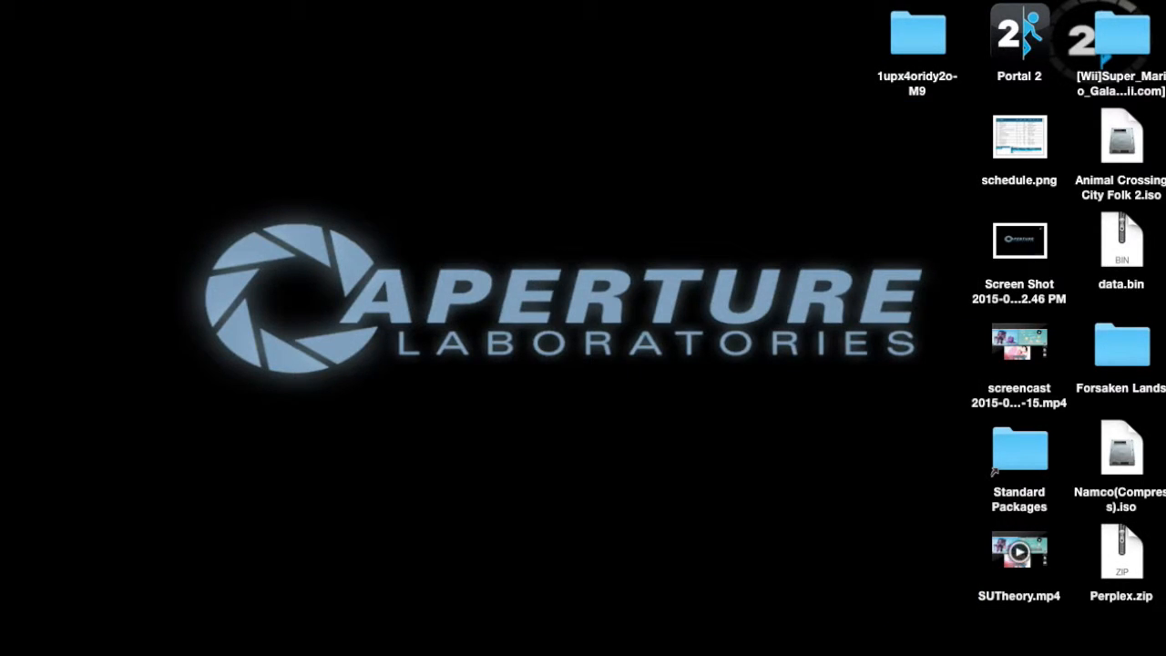
Open the M9 folder inside the extracted desktop folder and place its window over Unity, keeping the project's assets in reach.
double_click(918, 37)
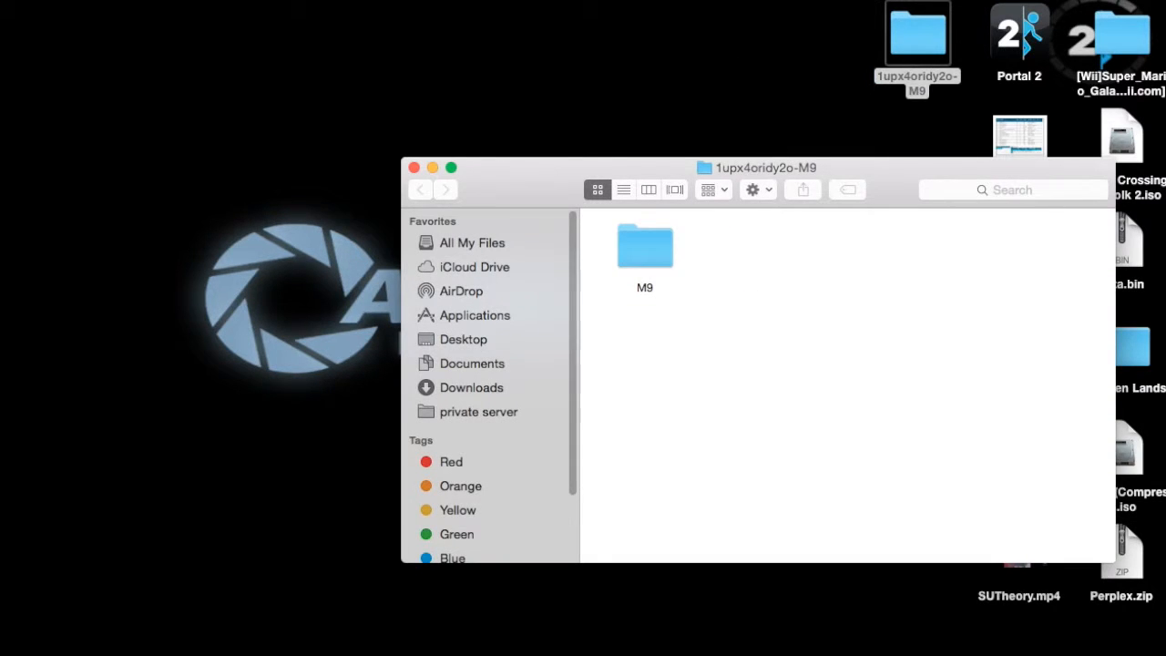
double_click(645, 247)
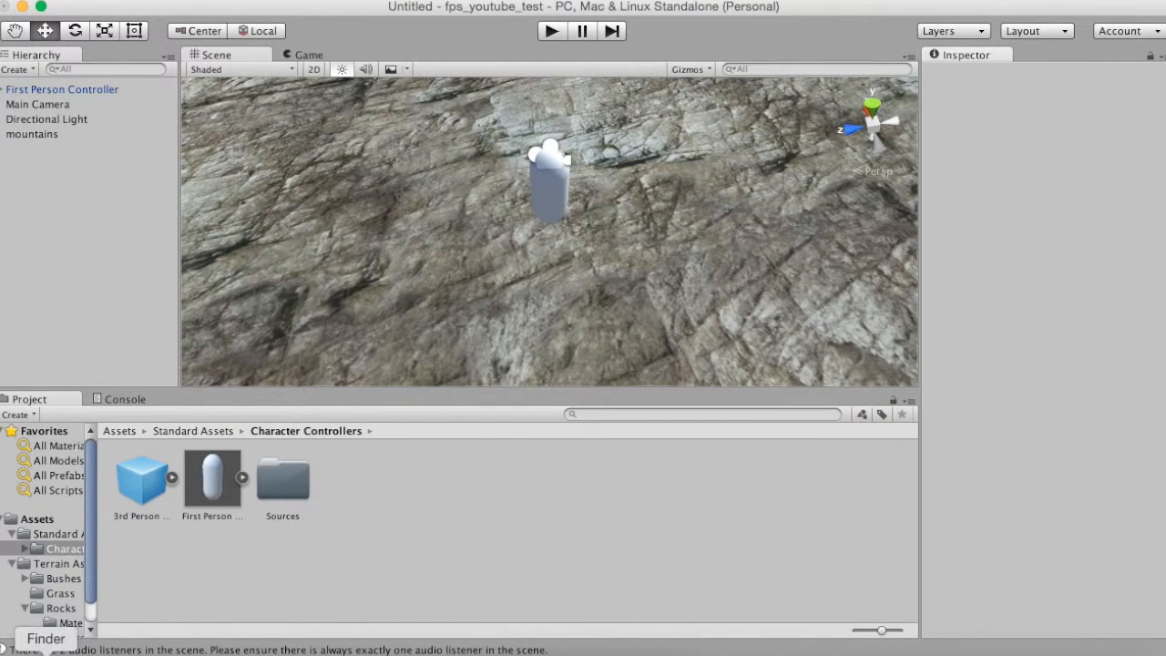
right_click(46, 648)
click(41, 476)
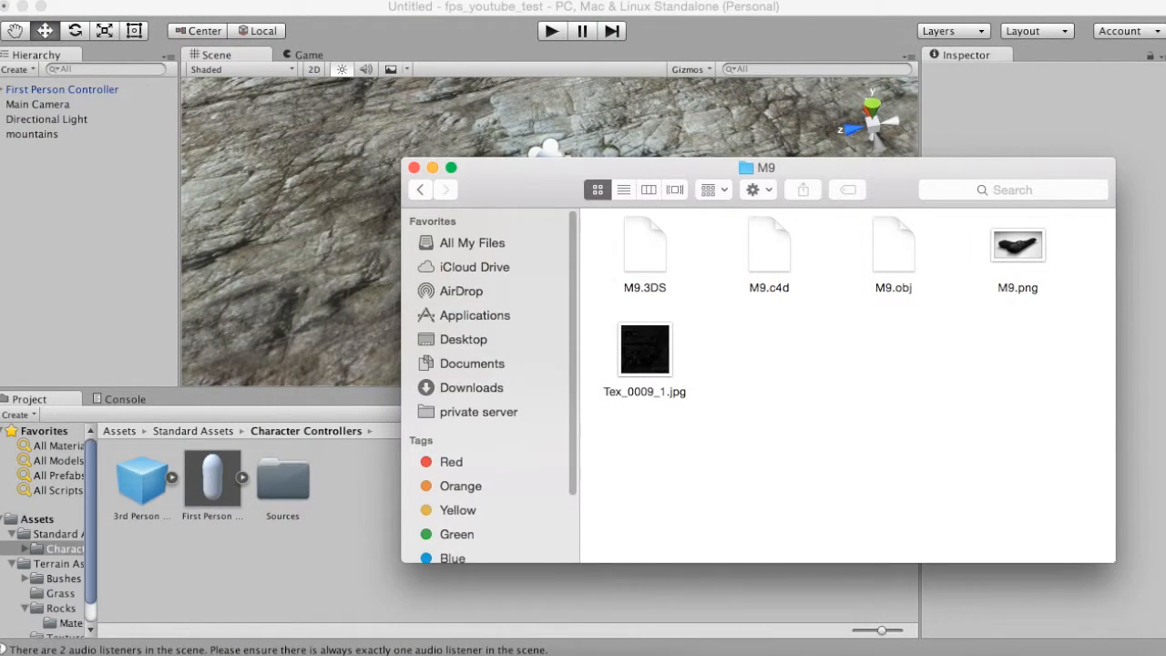
drag(583, 168, 623, 158)
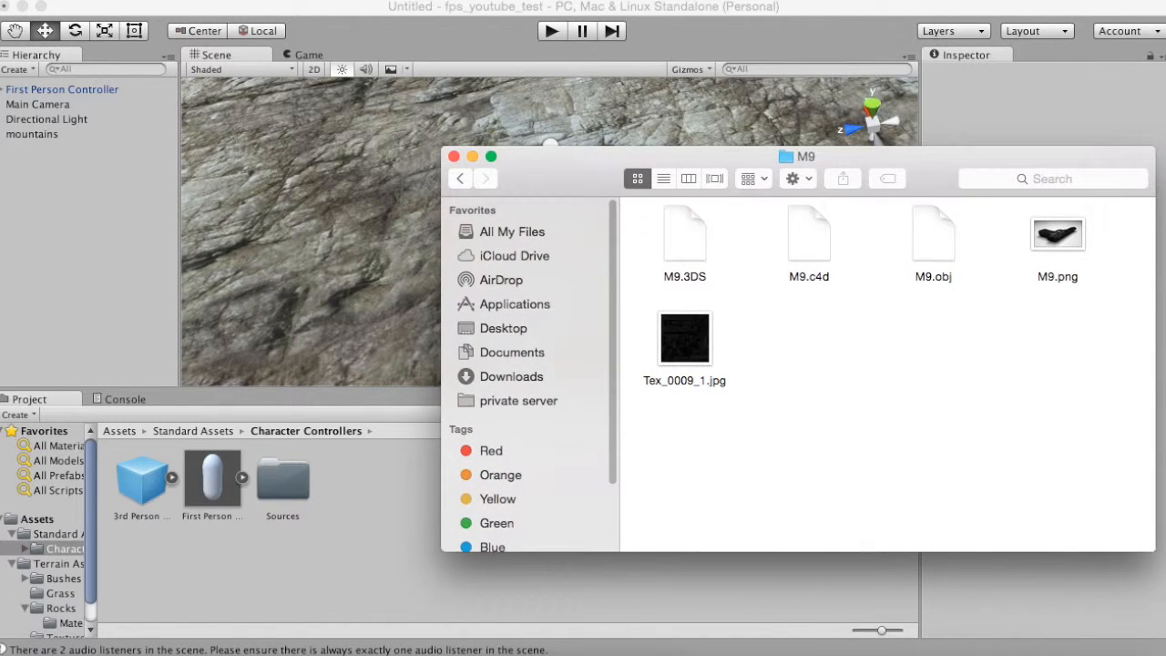
Import M9.obj and Tex_0009_1.jpg into the project's Character Controllers folder and close the Finder window.
drag(934, 239, 355, 515)
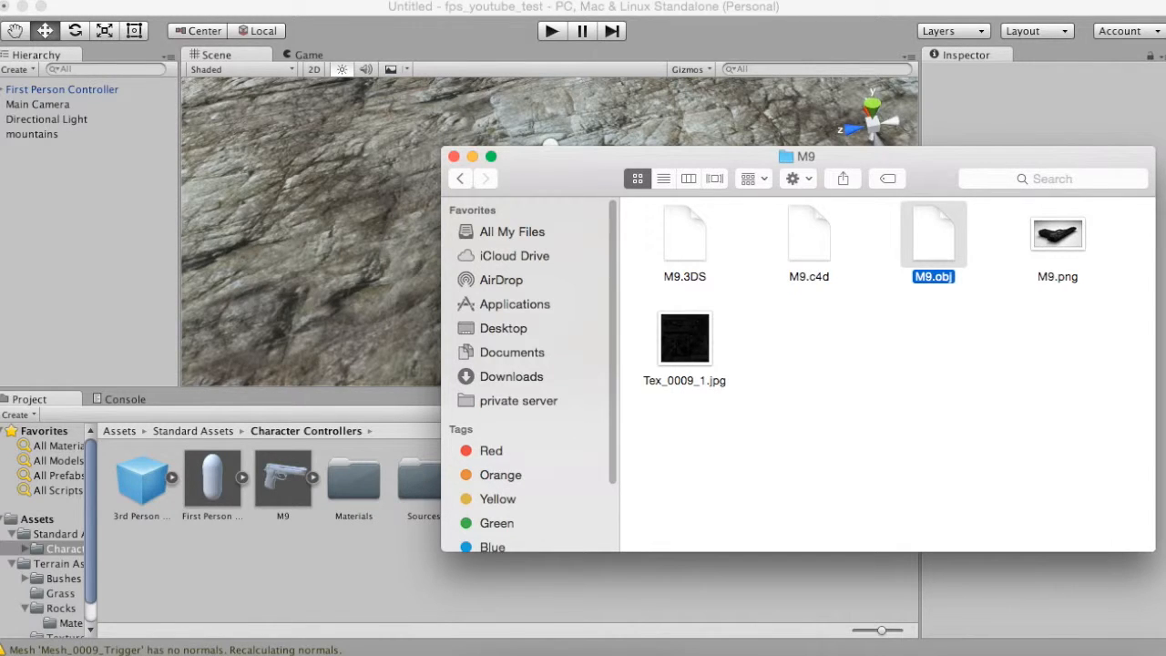
drag(684, 337, 342, 557)
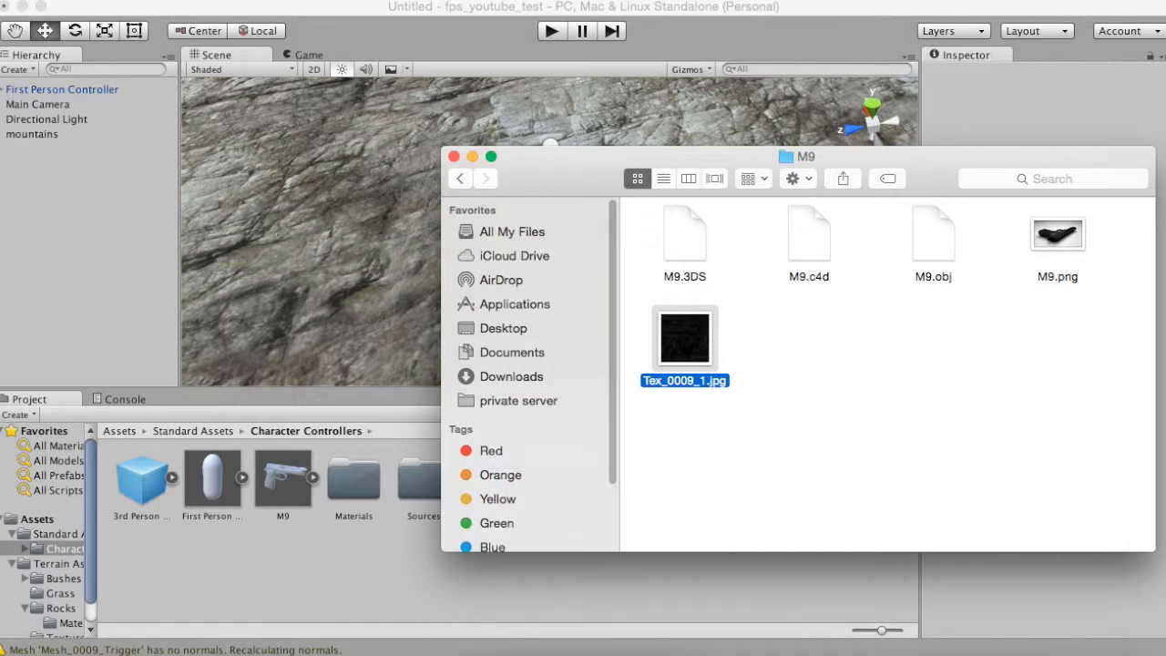
click(453, 157)
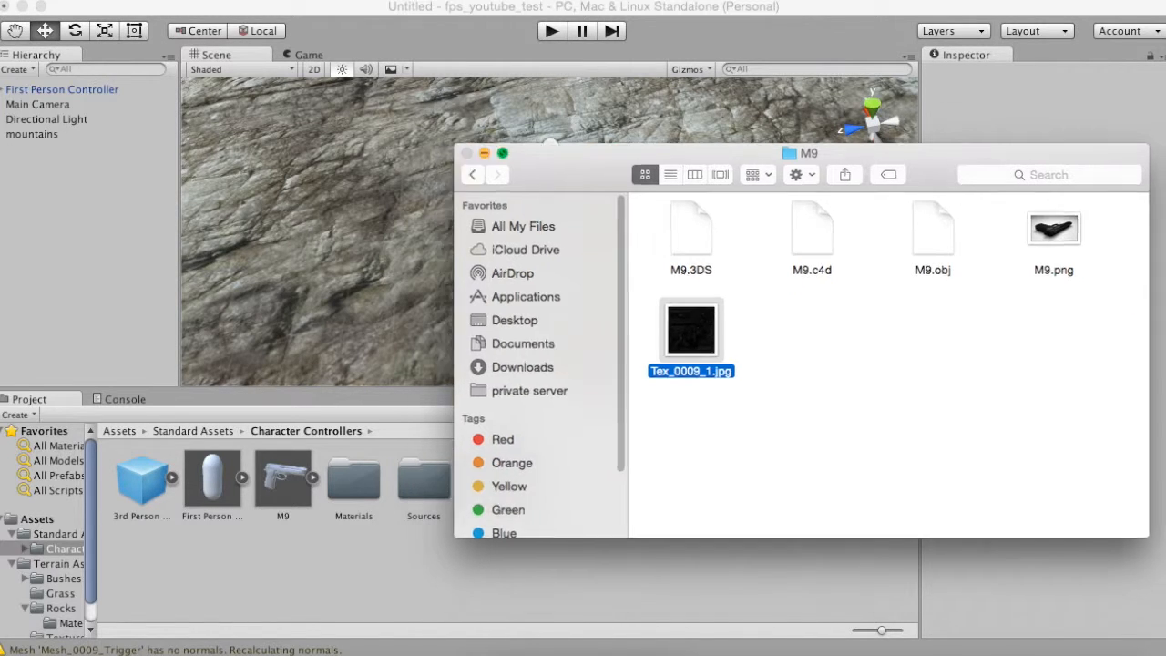
click(437, 574)
Create a new folder called Gun in the Character Controllers folder.
right_click(712, 353)
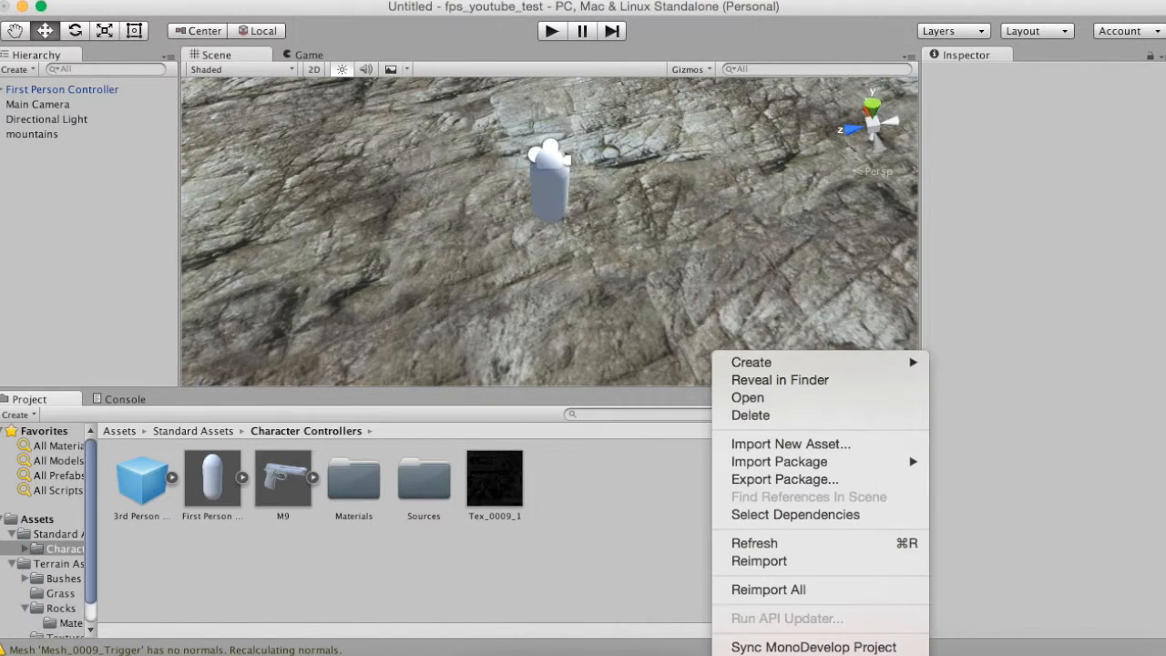
mouse_move(774, 362)
click(967, 205)
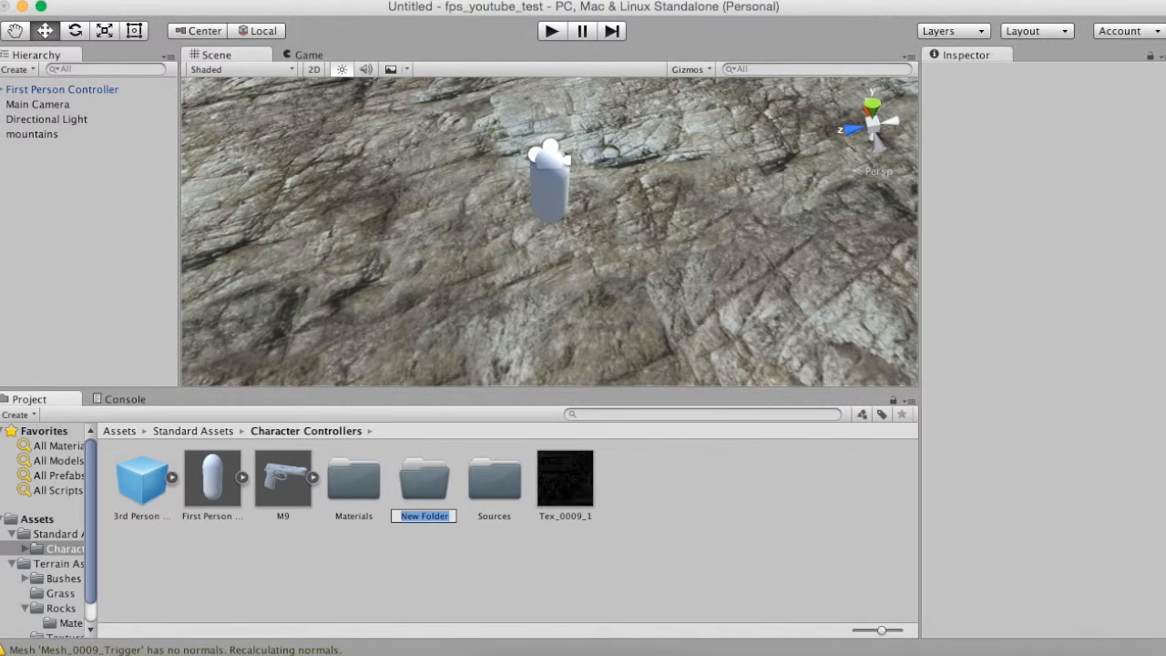
text(Gun)
key(Return)
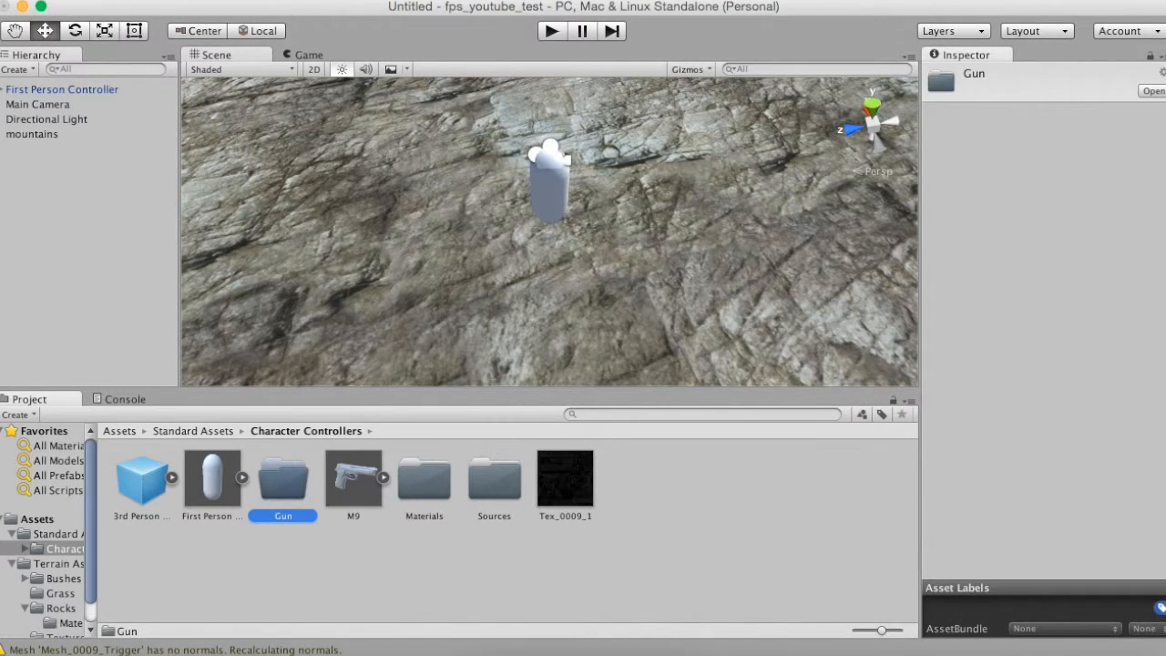
Move the M9 model, the Materials and Sources folders and the Tex_0009_1 texture into the Gun folder.
click(353, 479)
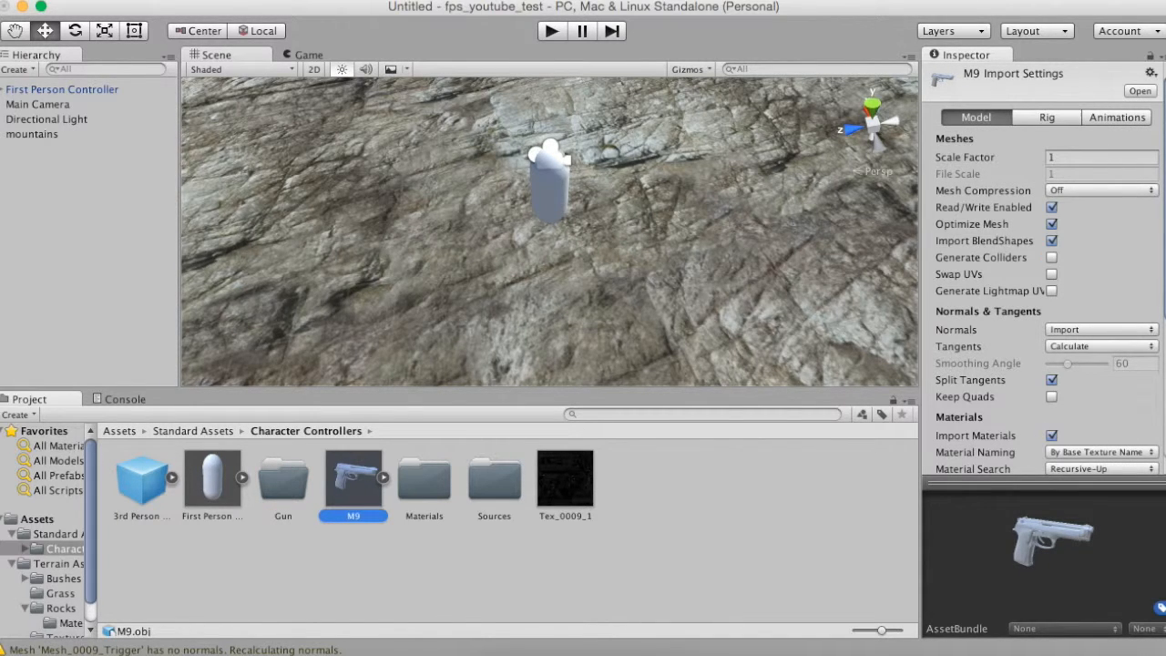
super+click(424, 479)
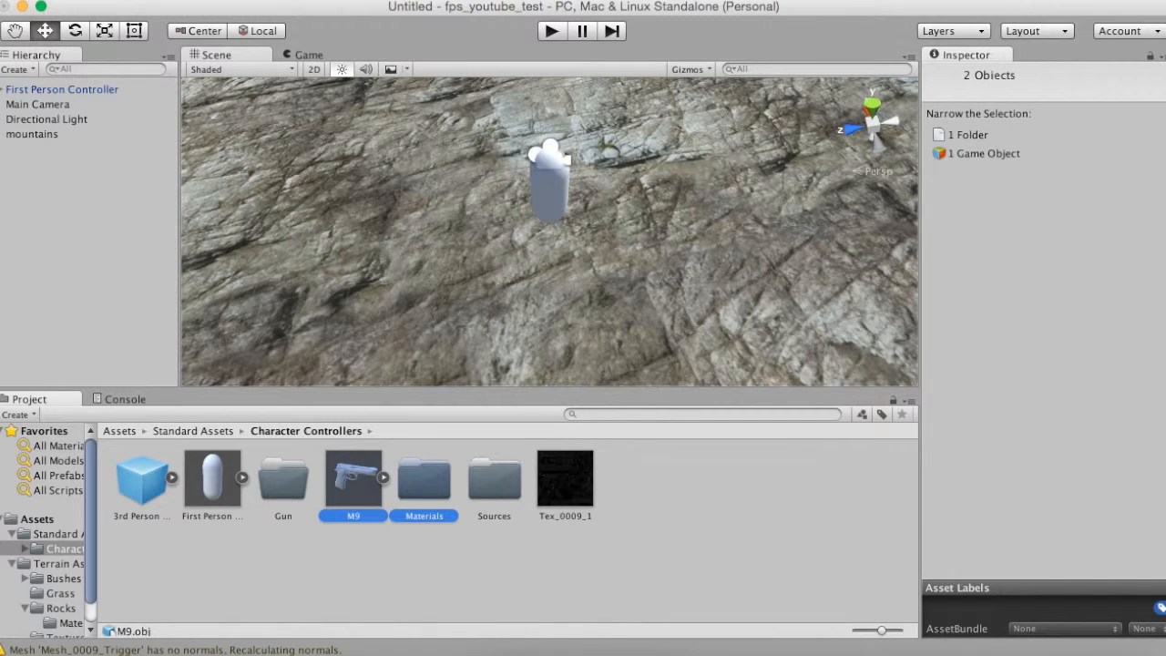
super+click(495, 479)
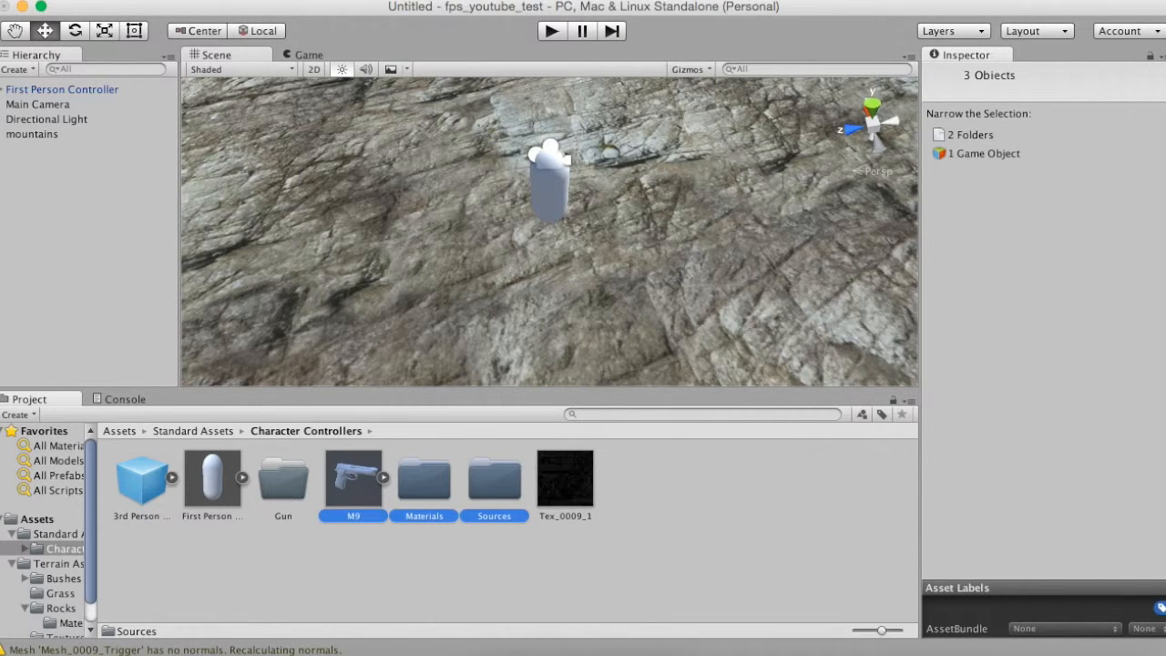
super+click(565, 479)
drag(565, 479, 307, 480)
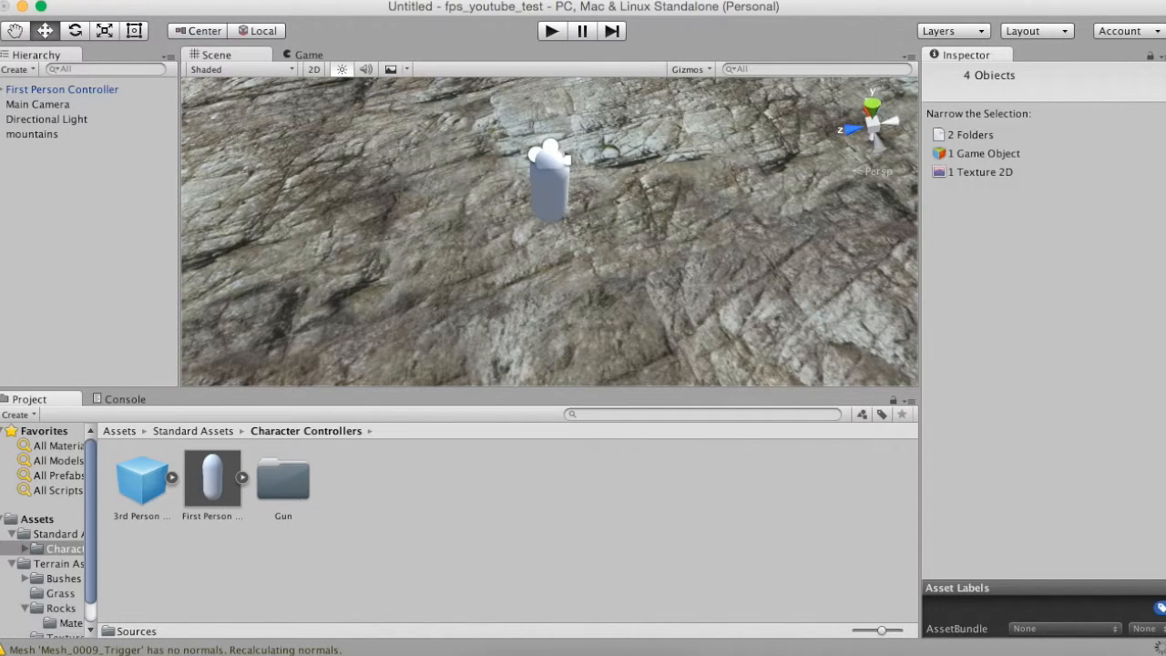
Move the Gun folder to the Assets root and the mountains terrain asset into the Terrain Assets folder.
drag(307, 480, 41, 518)
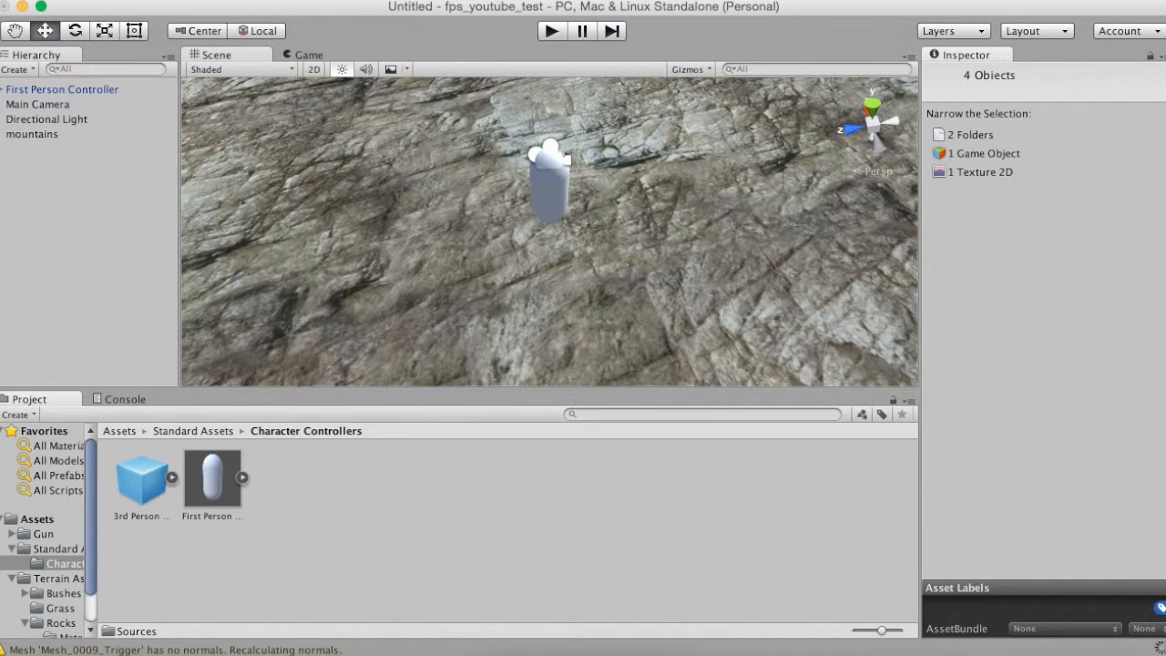
click(182, 431)
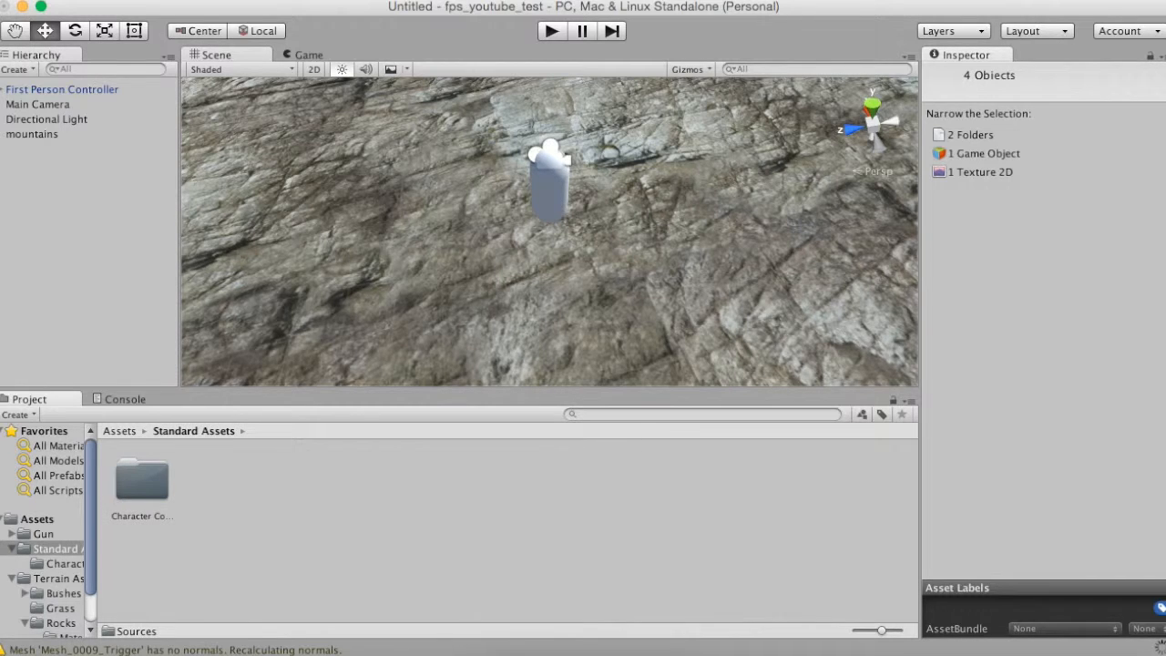
click(119, 431)
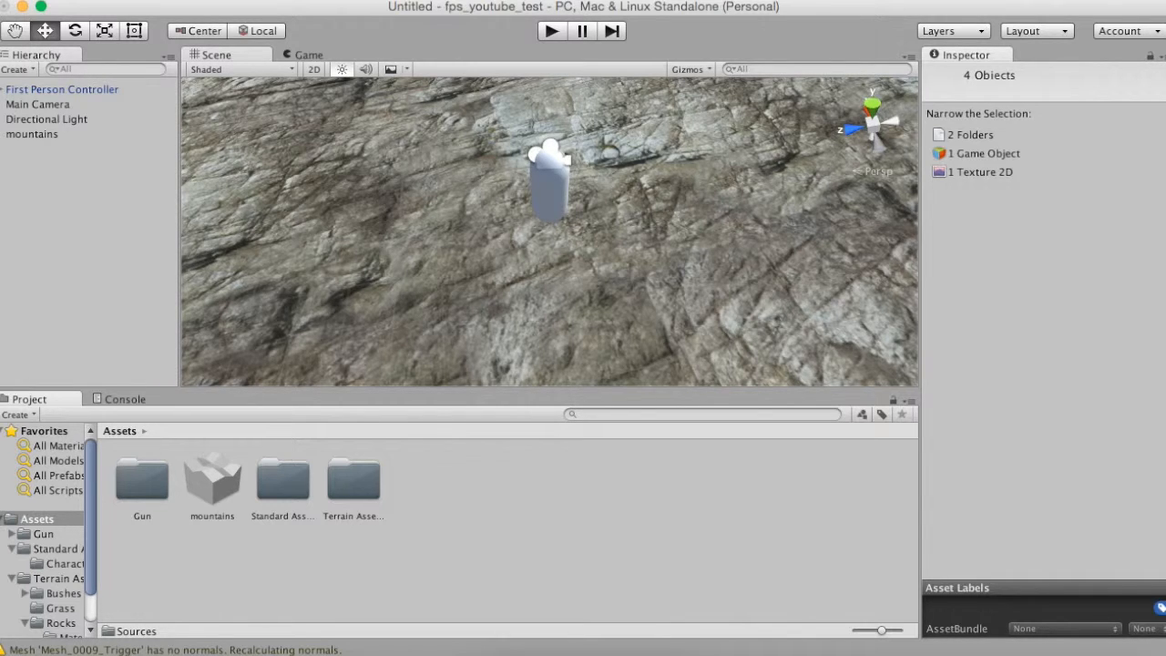
drag(212, 478, 352, 474)
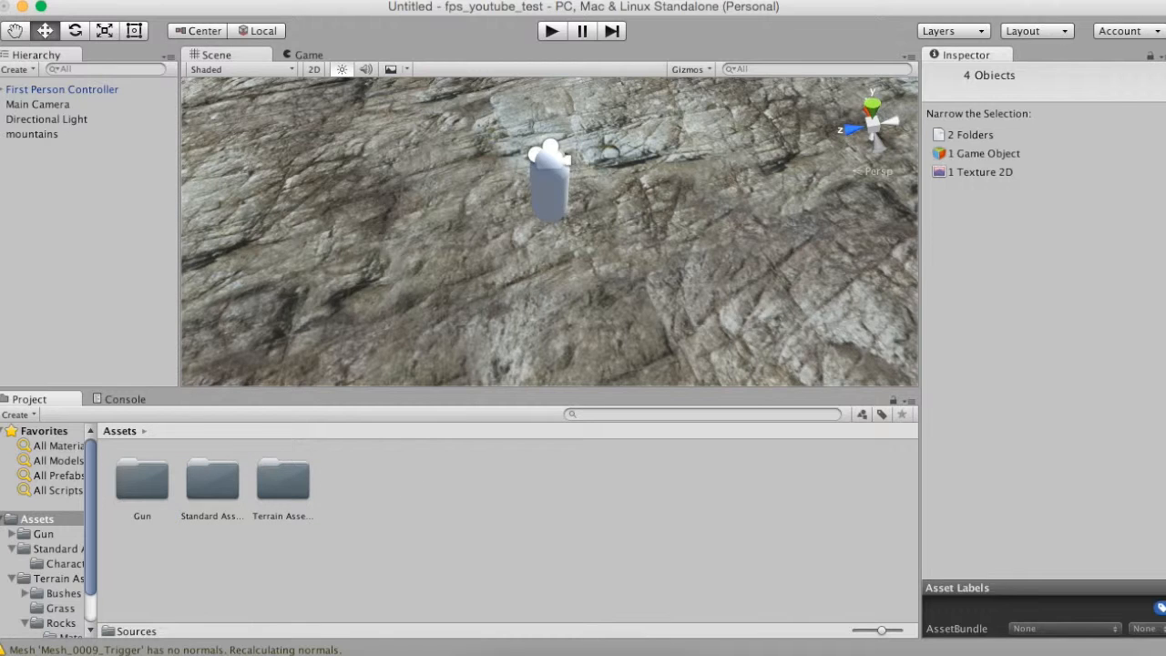
Place the M9 model from the Gun folder into the scene above the mountains terrain.
double_click(142, 480)
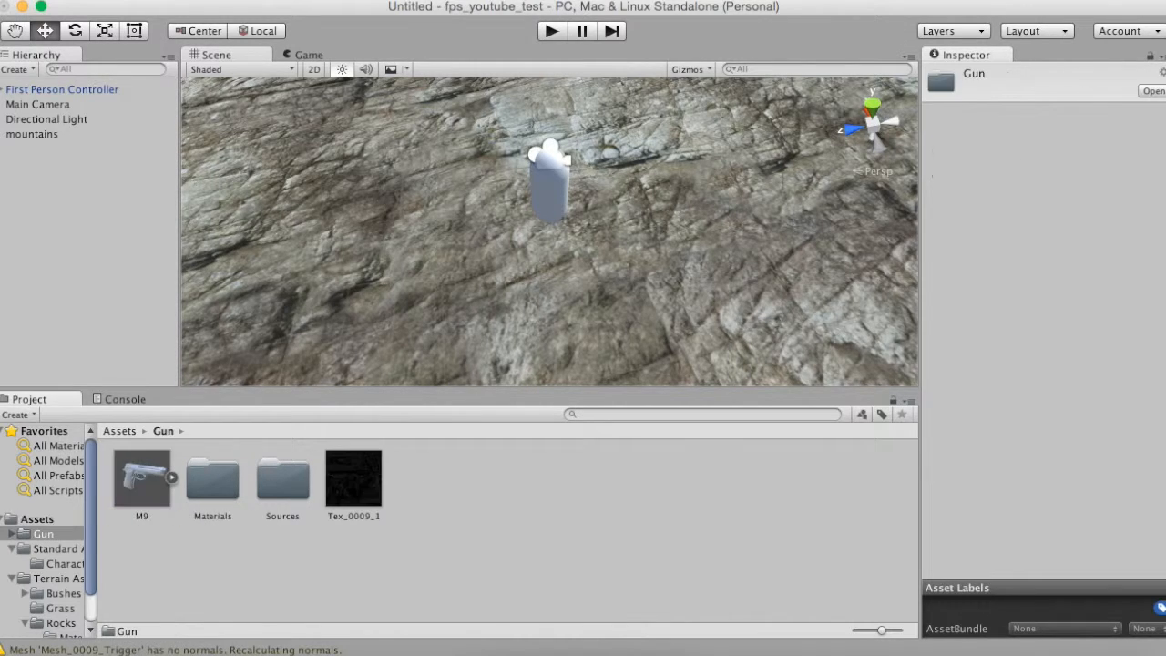
scroll(549, 231, up, 5)
scroll(549, 231, down, 15)
middle_drag(549, 232, 587, 319)
mouse_move(587, 319)
right_down()
mouse_move(605, 375)
mouse_move(592, 328)
right_up()
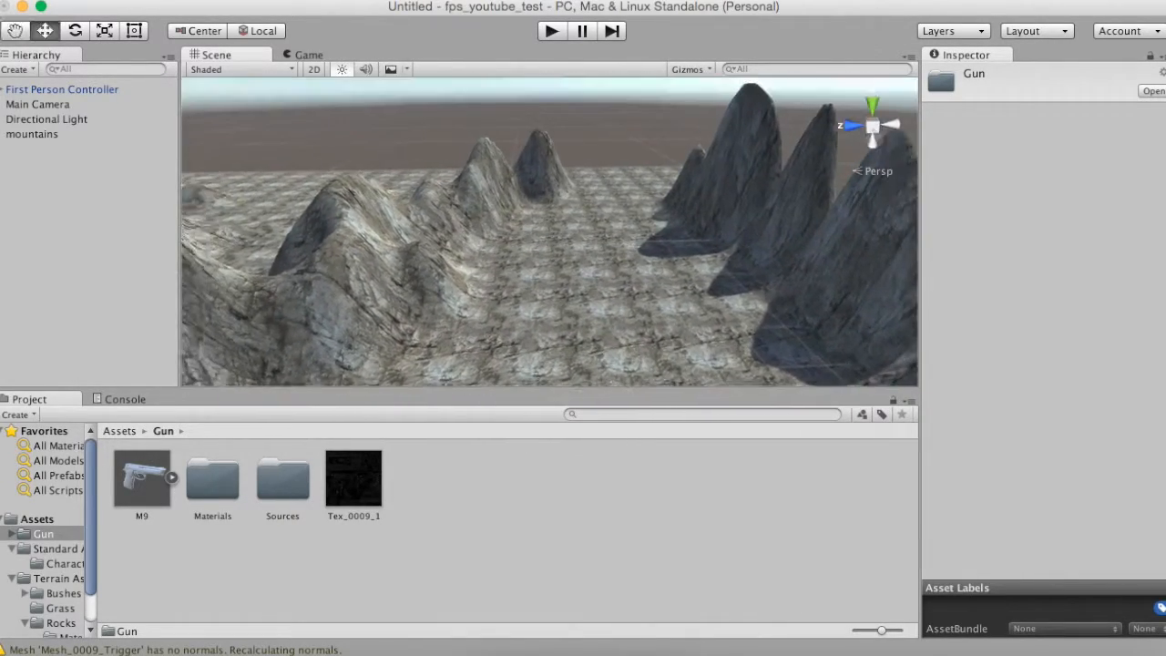
drag(141, 479, 765, 103)
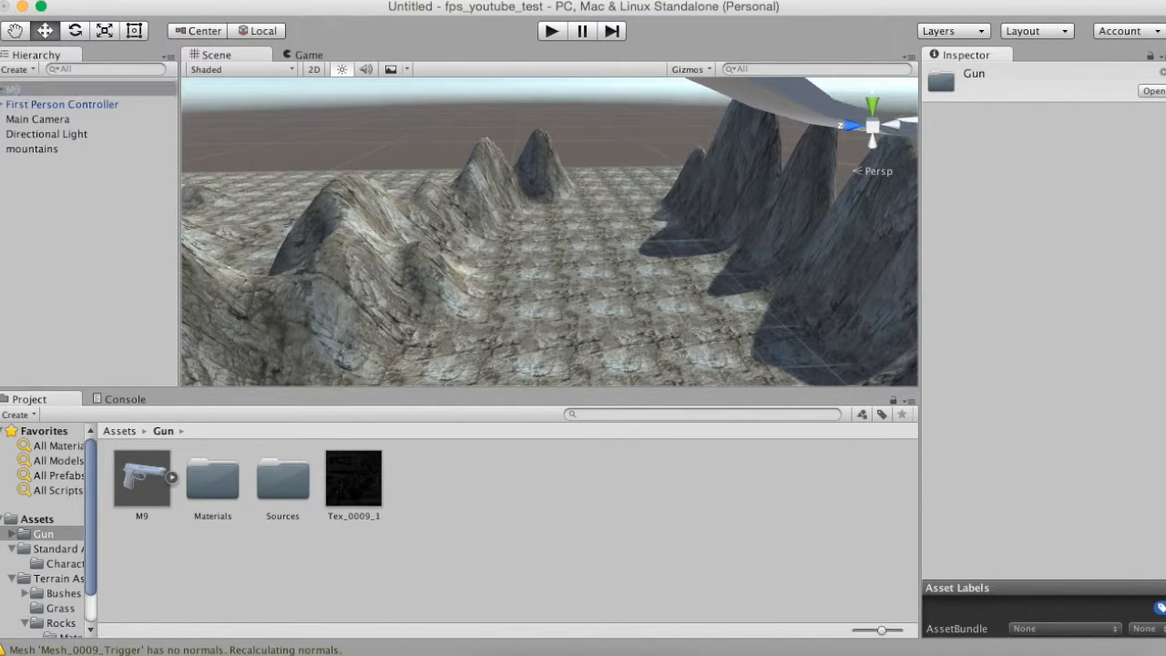
scroll(762, 109, down, 10)
scroll(550, 231, down, 10)
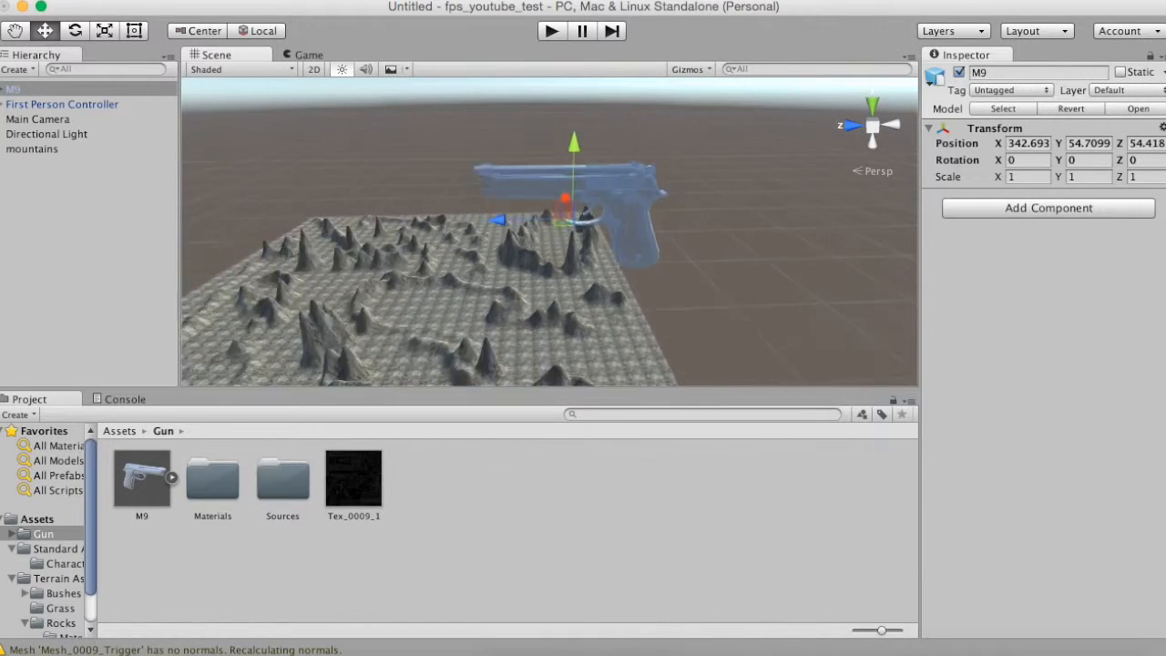
Try to apply the Tex_0009_1 texture to all five M9 meshes at once.
scroll(549, 231, up, 5)
scroll(549, 231, up, 2)
middle_drag(549, 231, 421, 355)
scroll(420, 356, down, 4)
scroll(421, 355, up, 4)
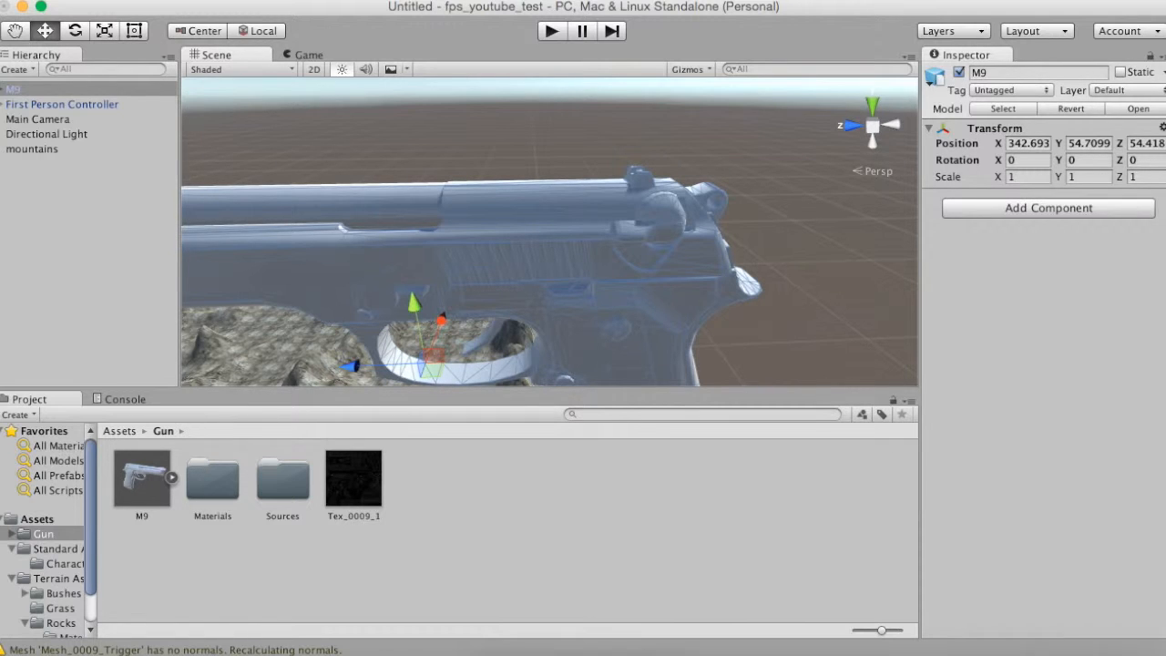
click(2, 90)
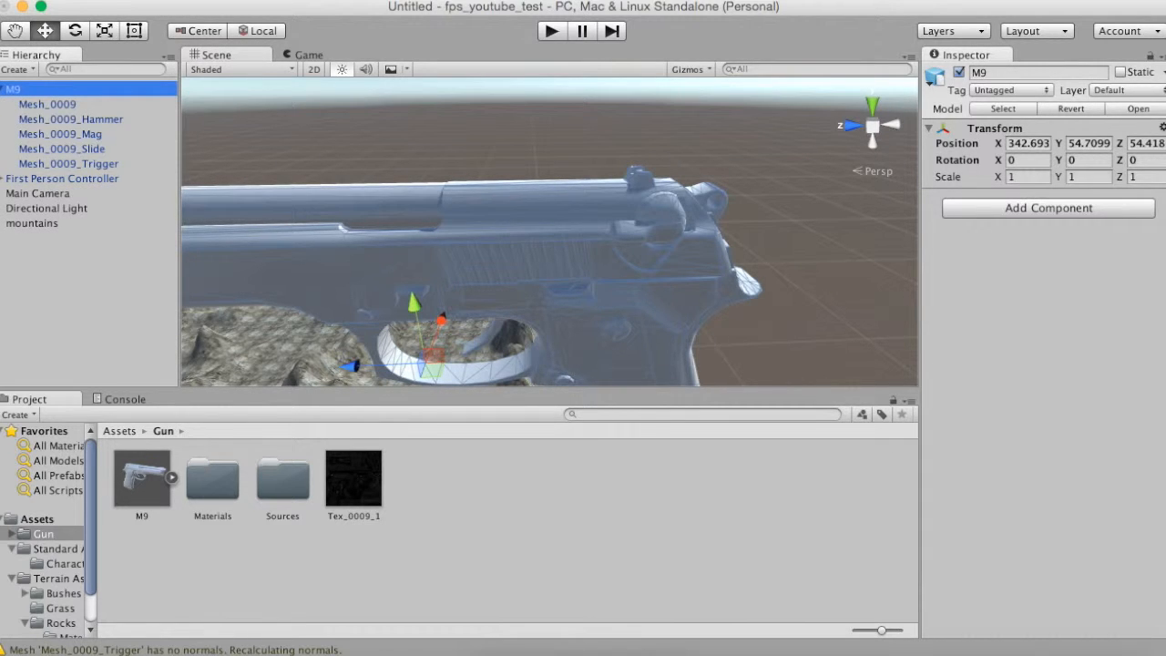
click(47, 104)
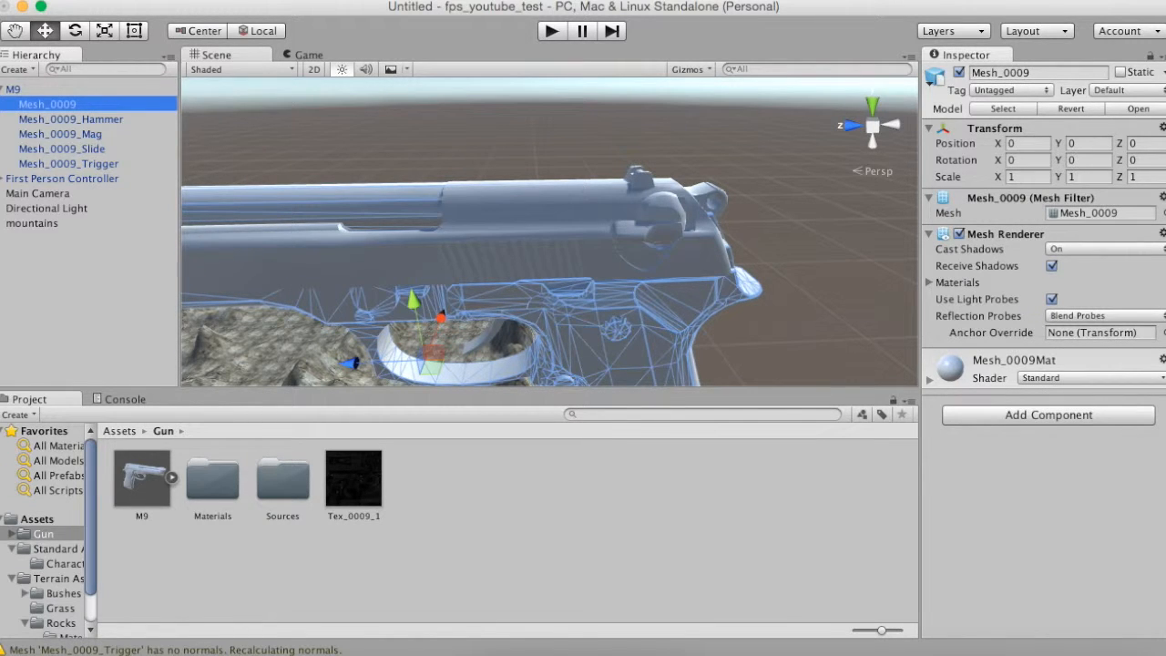
shift+click(69, 164)
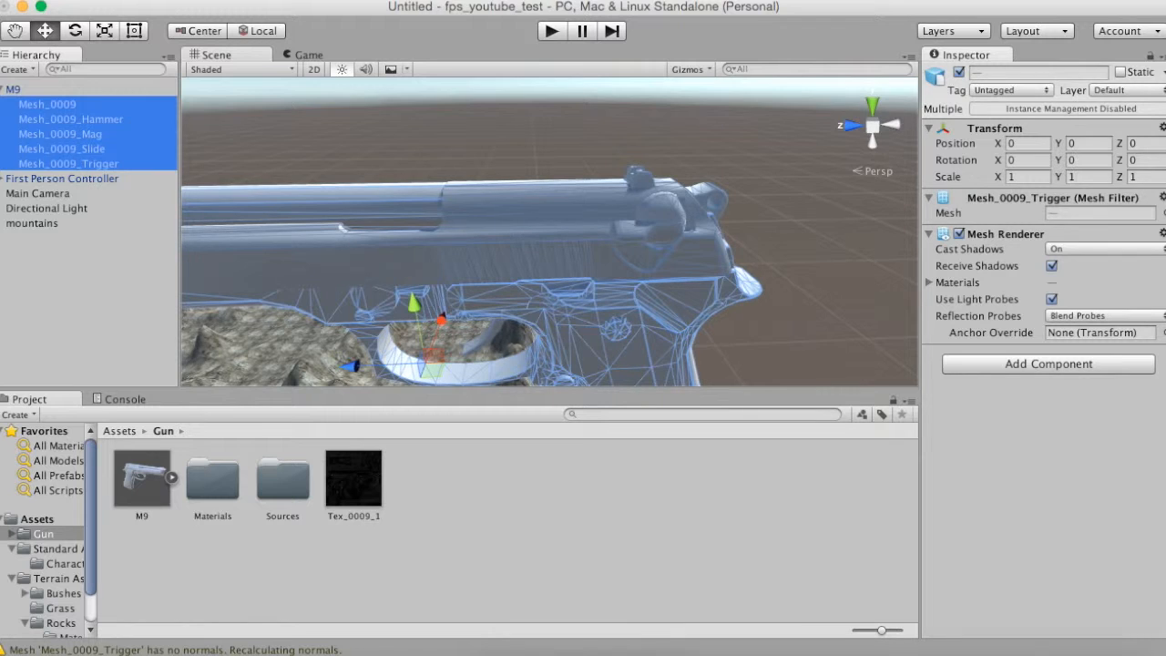
drag(354, 478, 589, 639)
click(583, 582)
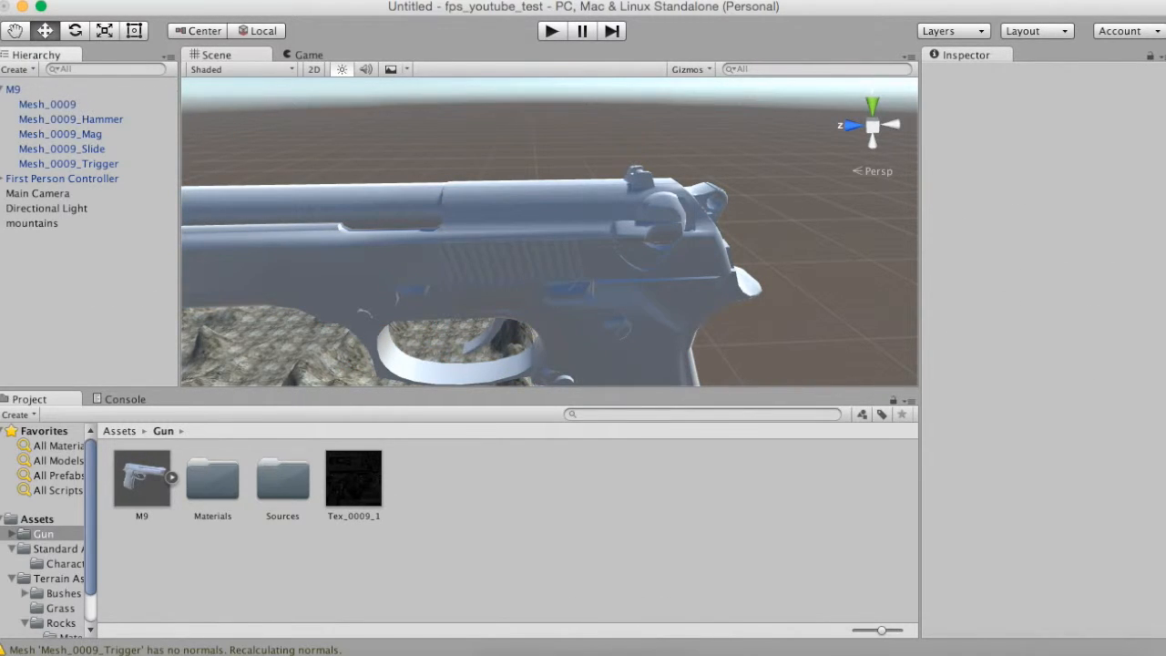
Apply the Tex_0009_1 texture to Mesh_0009 of the M9 and inspect the gun.
drag(353, 478, 86, 100)
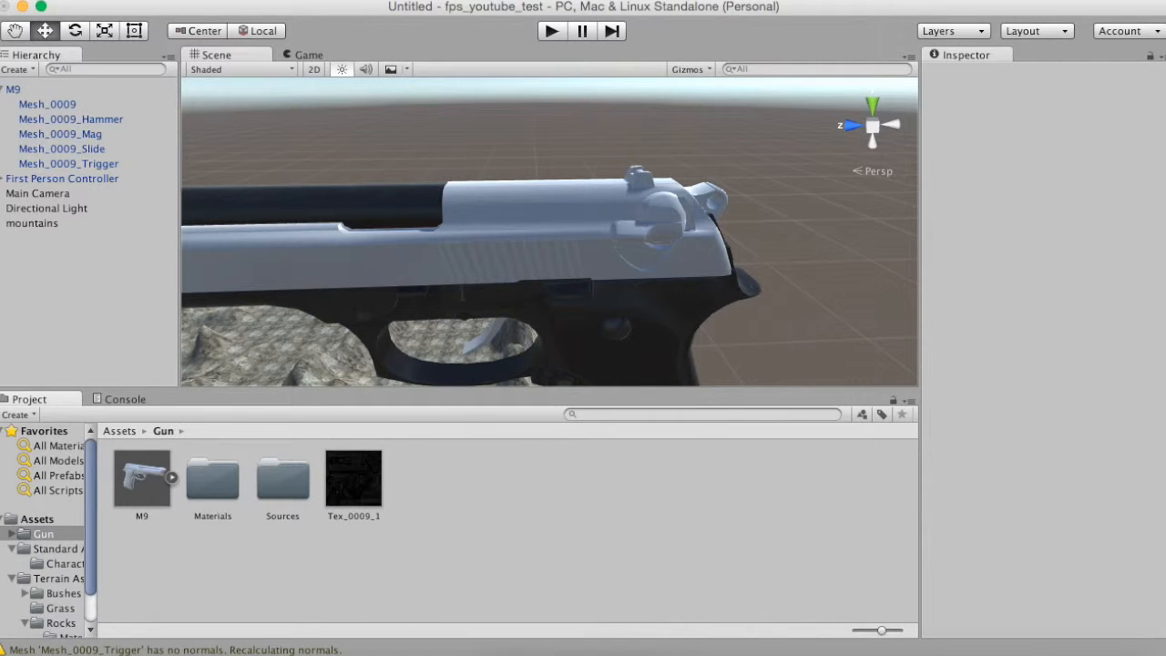
scroll(549, 231, up, 3)
scroll(549, 232, down, 10)
scroll(549, 232, up, 6)
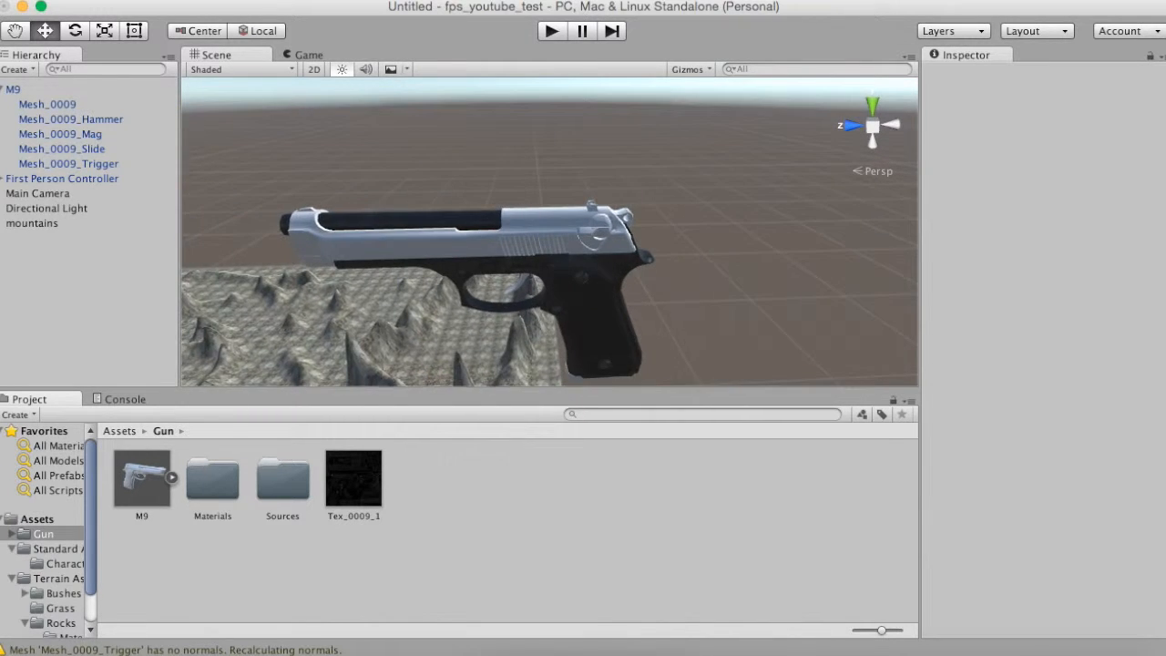
scroll(550, 231, up, 1)
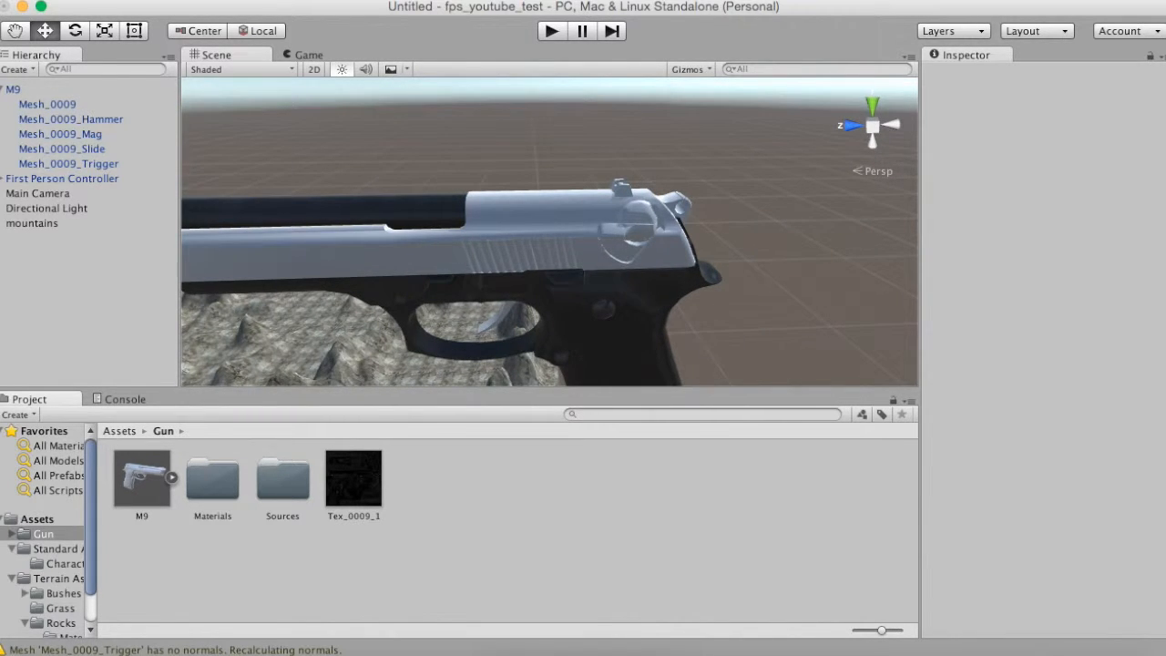
Apply the Tex_0009_1 texture to the M9's Hammer, Mag, Slide and Trigger meshes.
drag(353, 477, 123, 118)
drag(354, 477, 95, 131)
drag(354, 477, 72, 146)
drag(354, 477, 146, 162)
key(q)
middle_drag(474, 264, 663, 304)
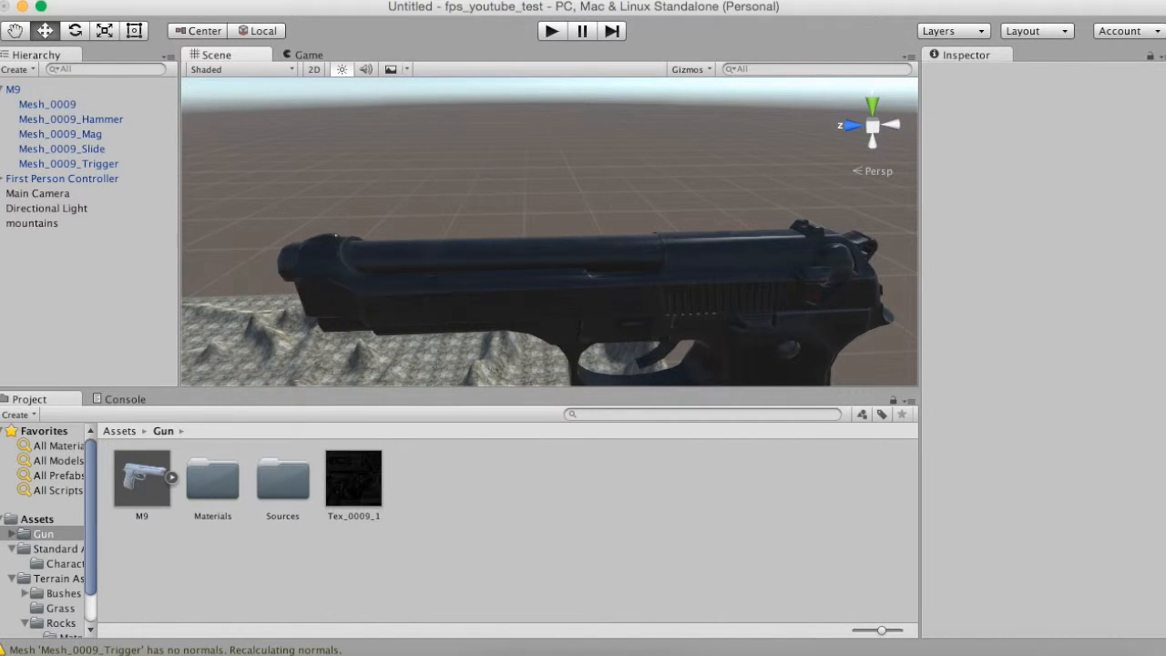
Check the texture on all five M9 meshes, from Mesh_0009 to Mesh_0009_Trigger, and look over the gun up close.
click(47, 105)
shift+click(68, 163)
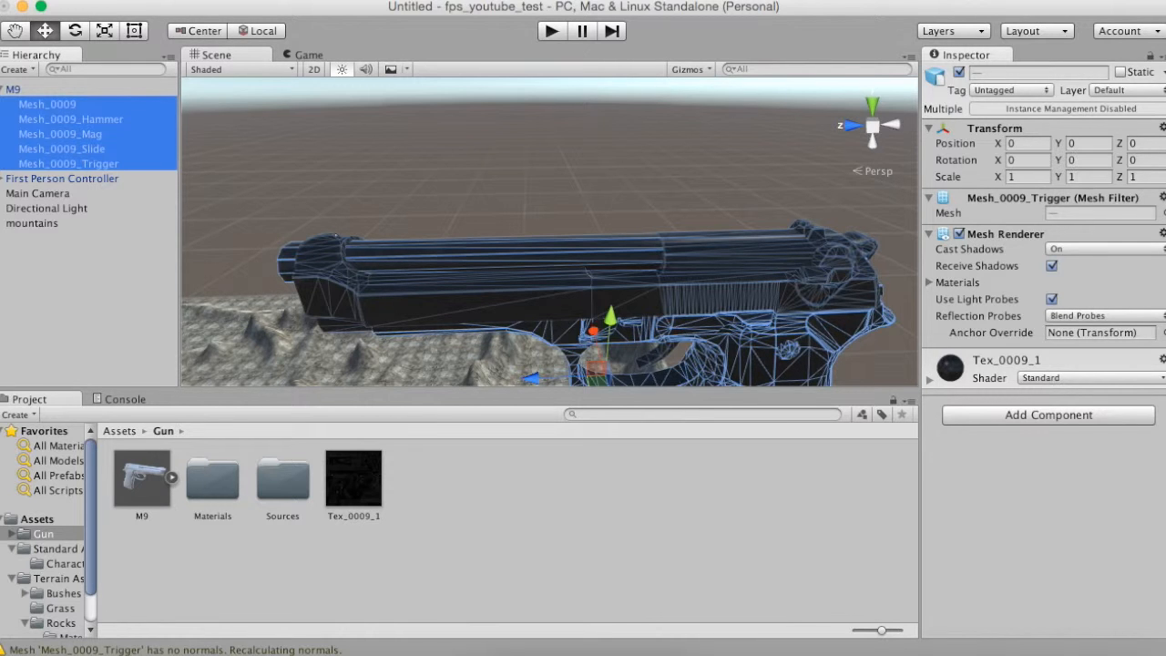
click(82, 289)
scroll(549, 232, up, 4)
scroll(549, 232, down, 5)
scroll(549, 232, up, 5)
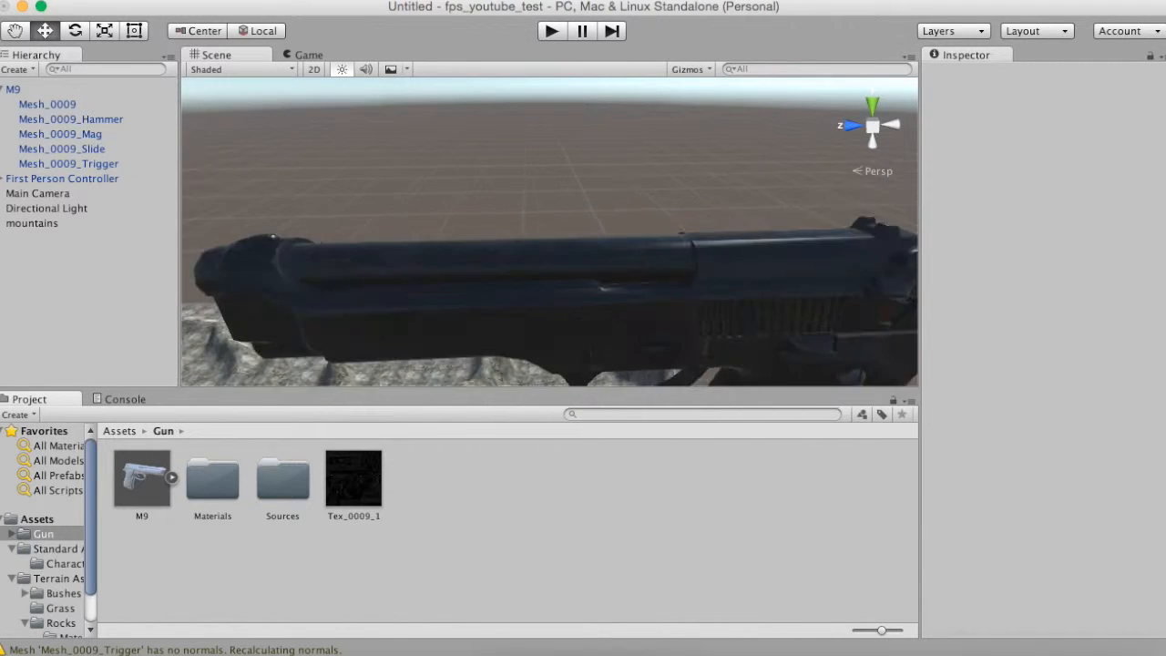
Look over the mountains terrain and the First Person Controller to judge how large the M9 is by comparison.
scroll(549, 232, down, 15)
middle_drag(549, 232, 550, 178)
scroll(549, 232, up, 5)
scroll(550, 232, up, 10)
middle_drag(549, 232, 583, 145)
scroll(549, 232, up, 10)
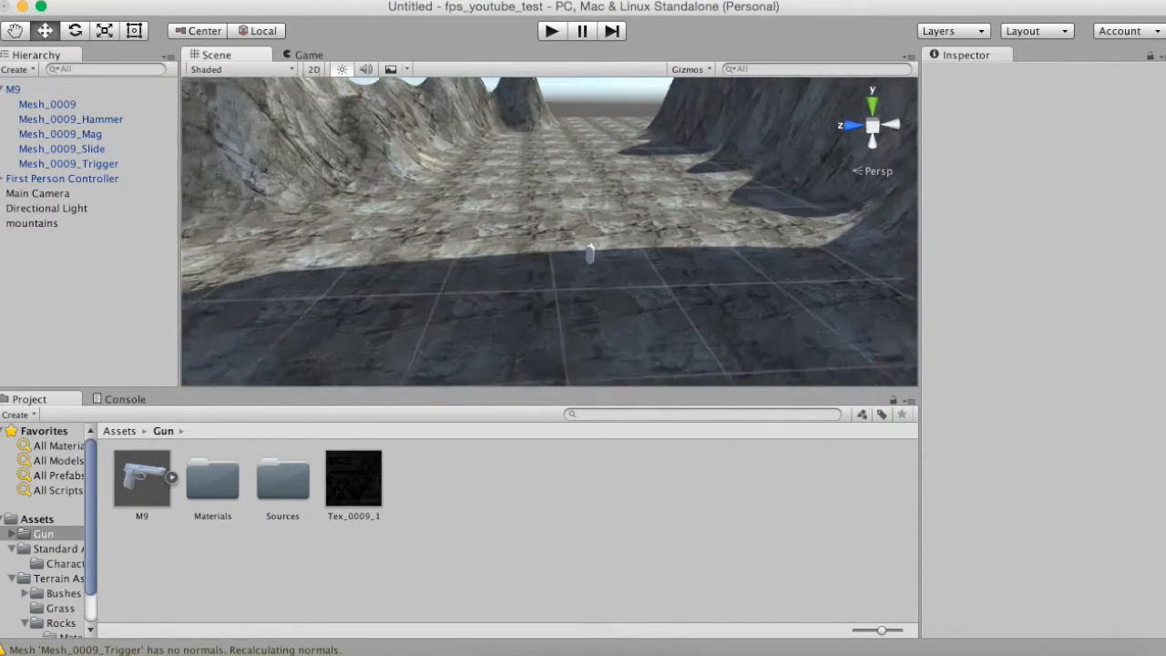
middle_drag(564, 273, 561, 204)
scroll(549, 232, up, 10)
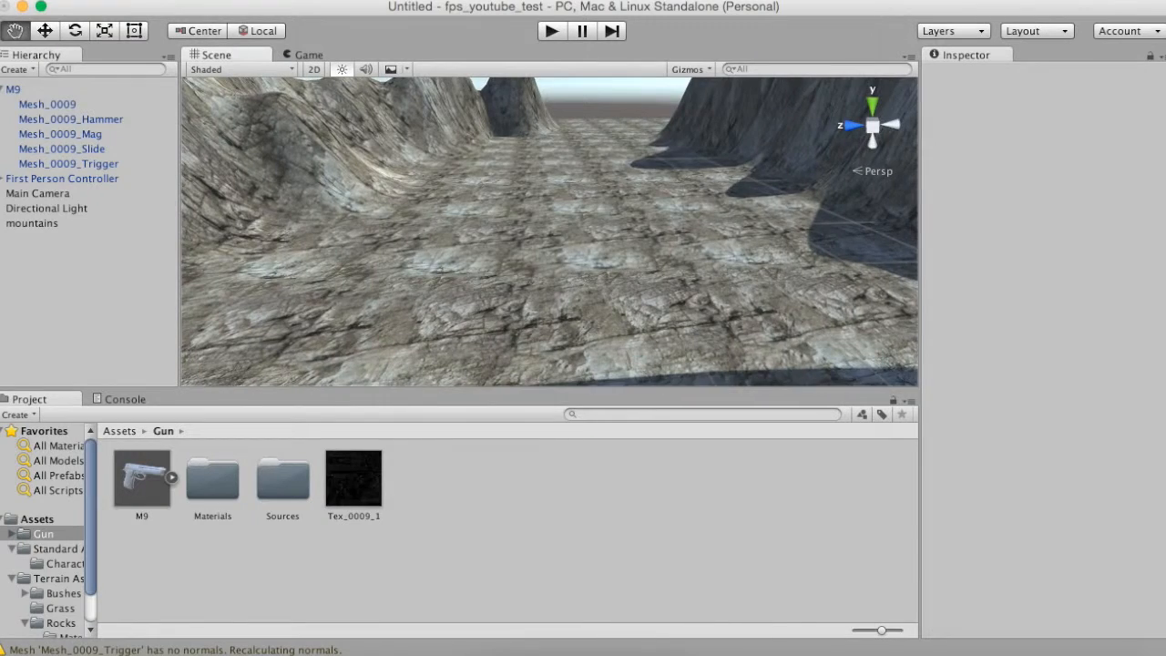
scroll(549, 232, down, 10)
middle_drag(549, 273, 551, 221)
scroll(549, 232, down, 15)
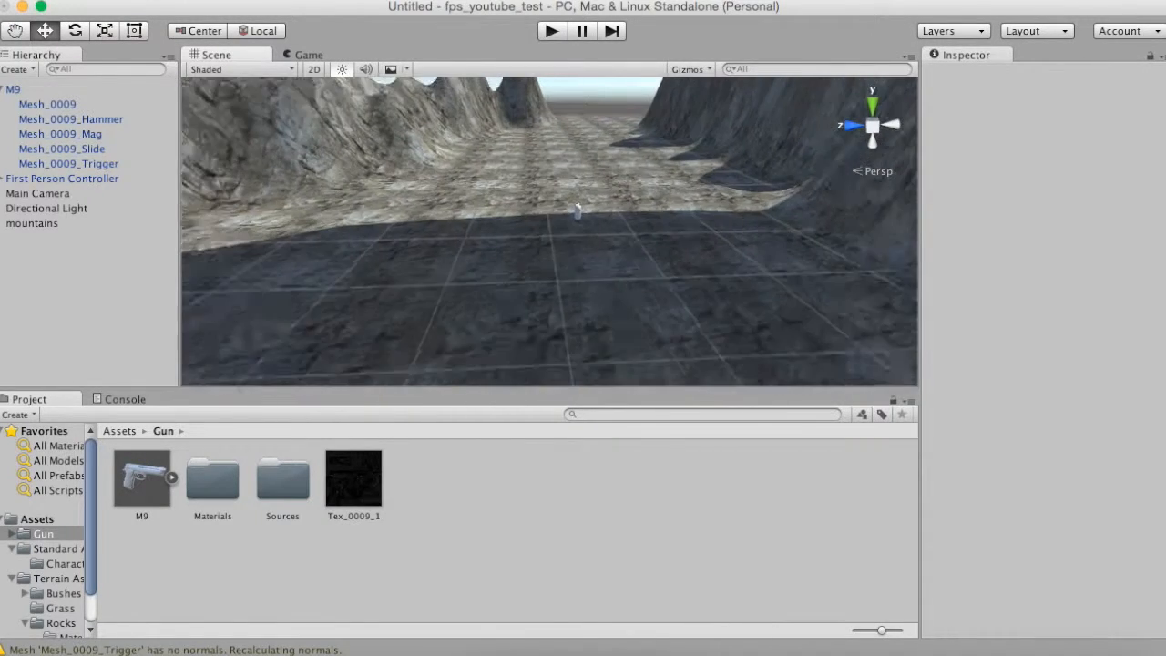
scroll(549, 232, up, 3)
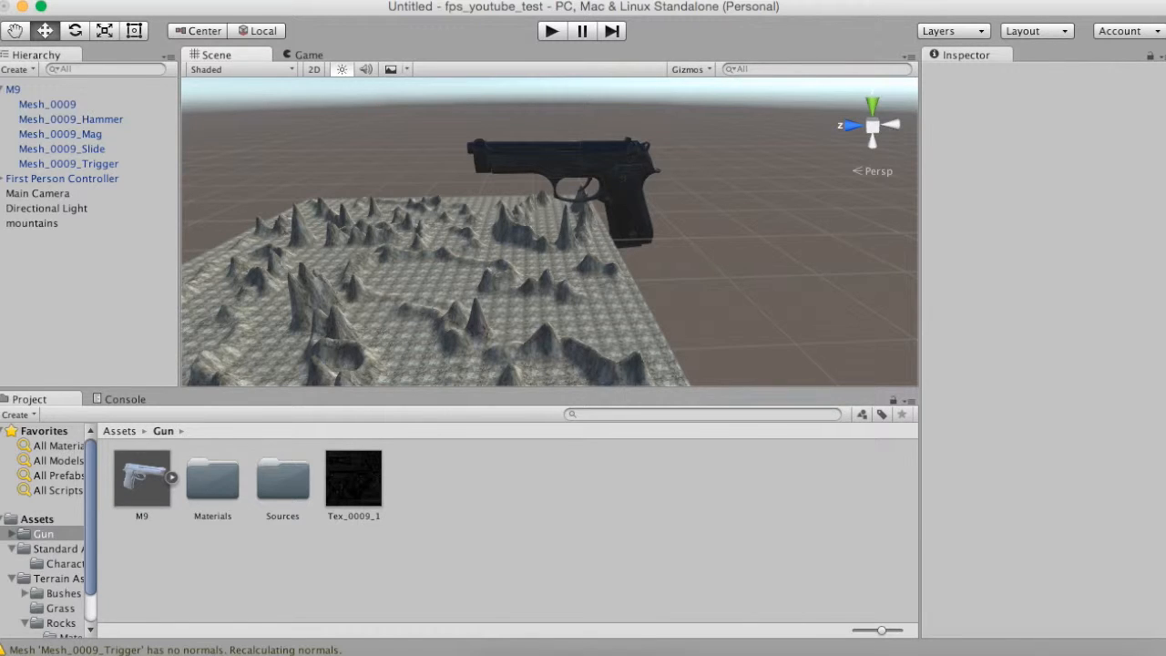
Rotate the whole M9 about 90.8 degrees around its Y axis.
click(15, 31)
drag(438, 228, 414, 275)
scroll(549, 232, up, 3)
key(w)
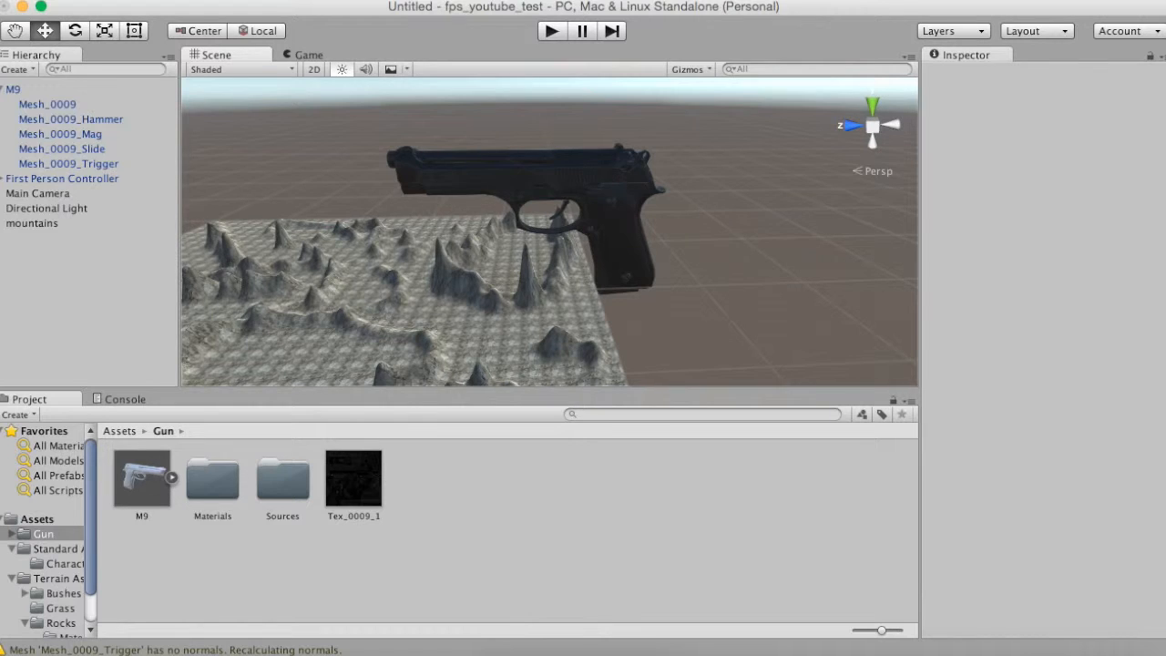
click(15, 89)
drag(460, 226, 449, 226)
key(e)
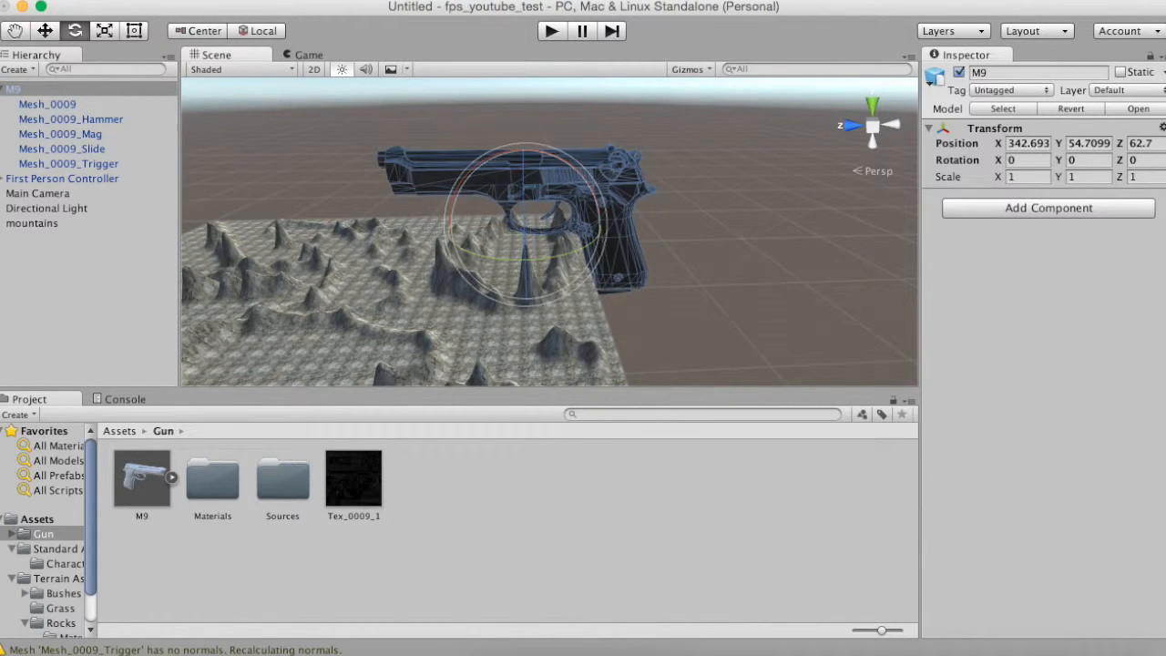
drag(519, 260, 286, 253)
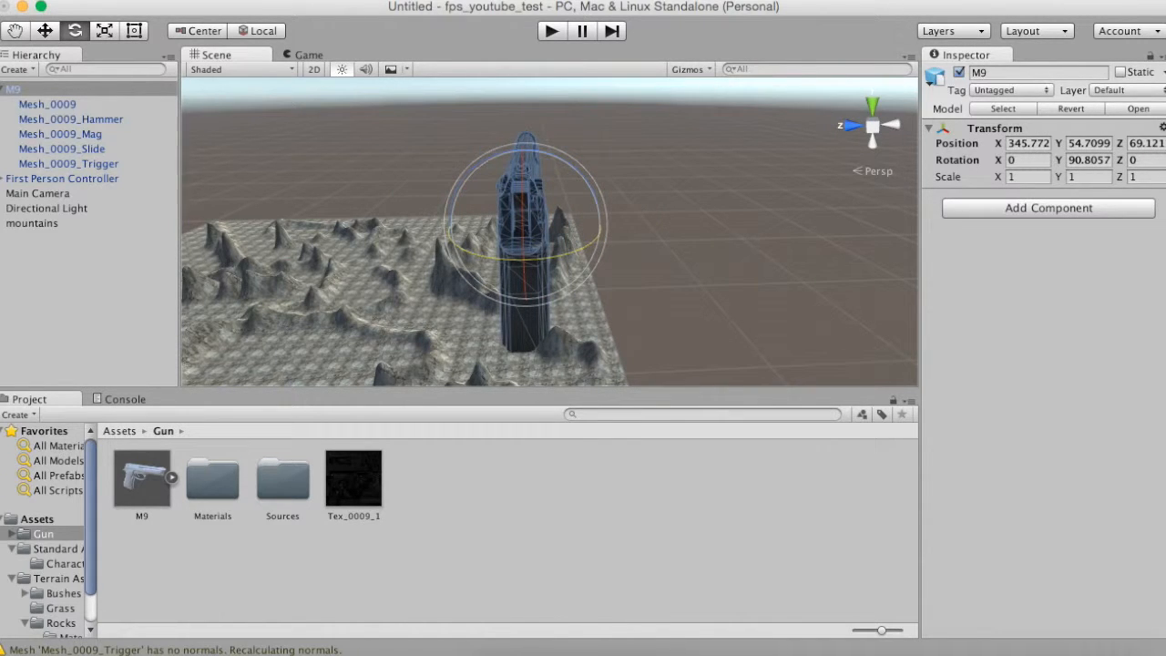
Scale the M9 down uniformly to about 0.0328, checking the game camera's view along the way.
key(r)
drag(526, 225, 443, 225)
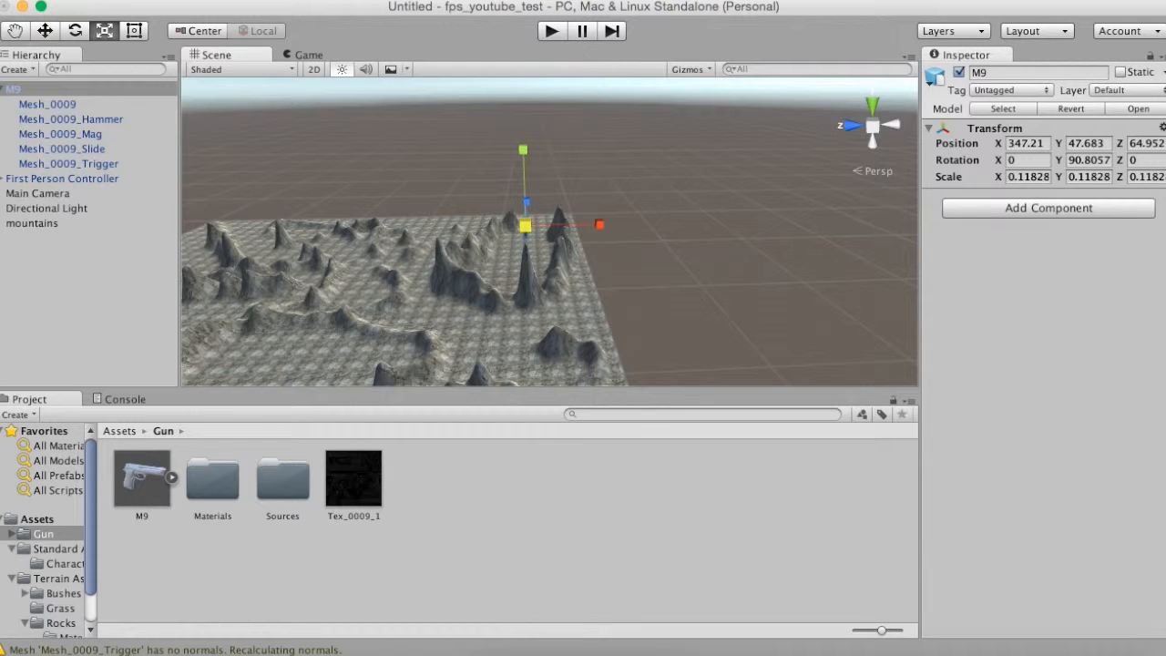
click(308, 55)
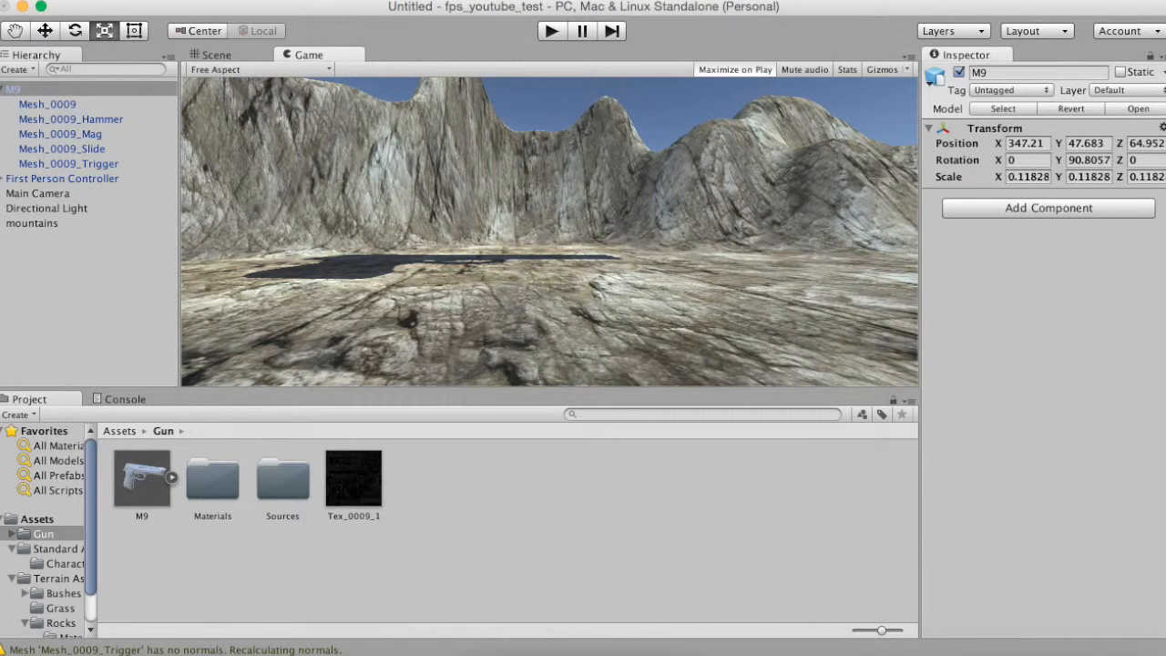
click(216, 55)
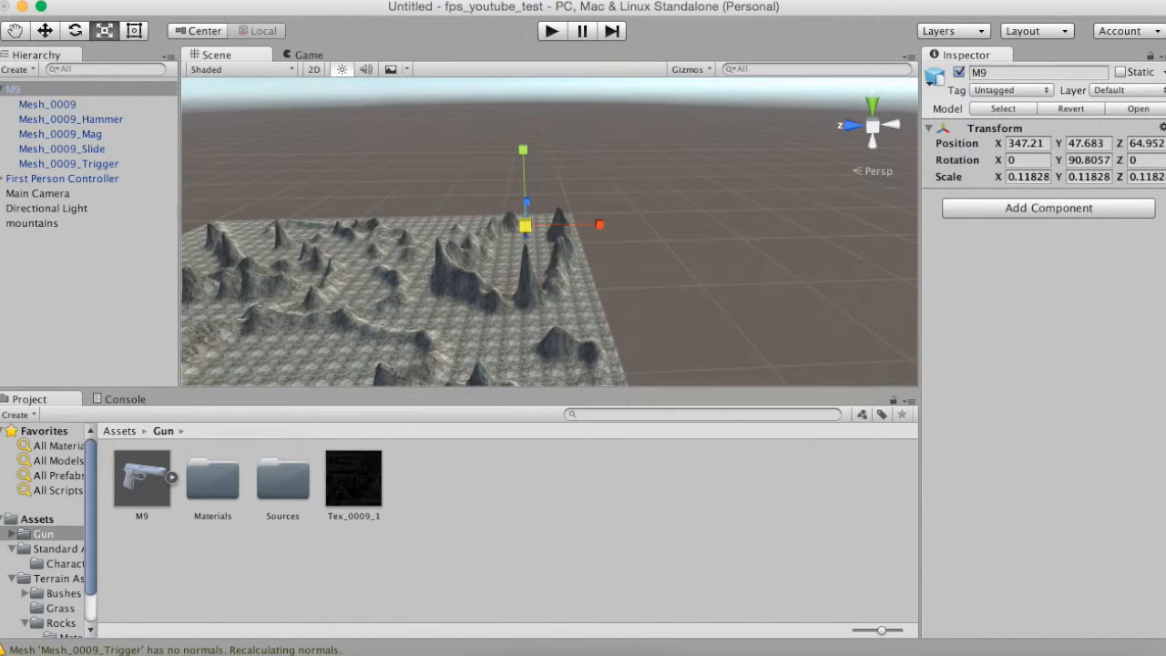
scroll(549, 232, up, 1)
scroll(549, 232, down, 5)
scroll(549, 231, up, 10)
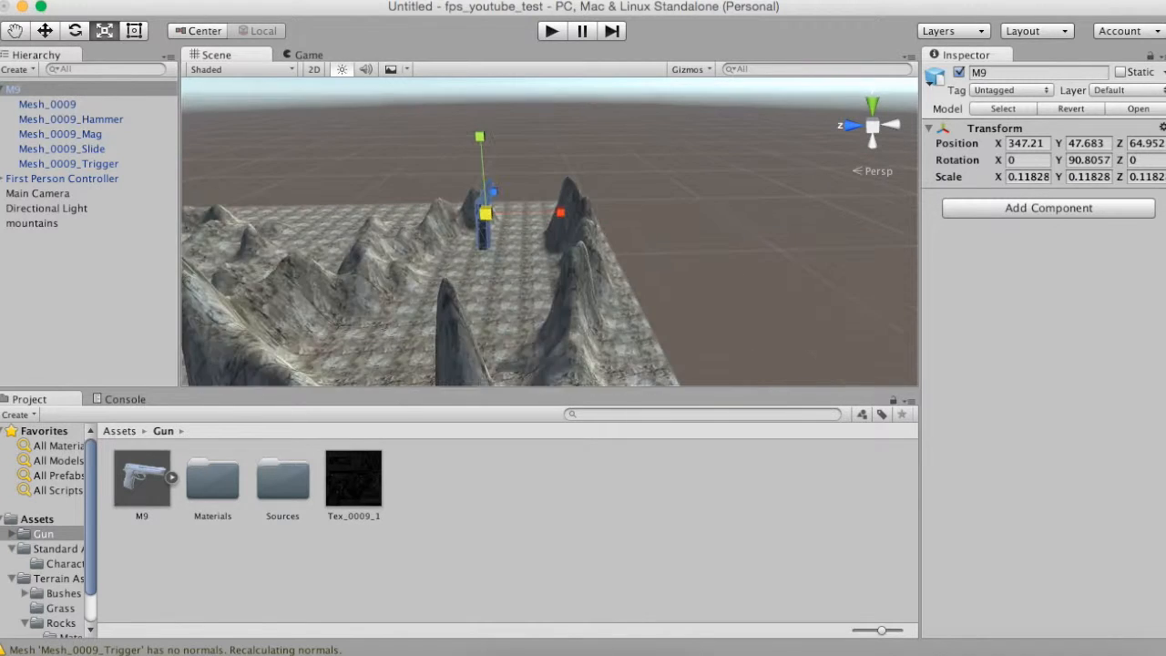
scroll(550, 231, up, 10)
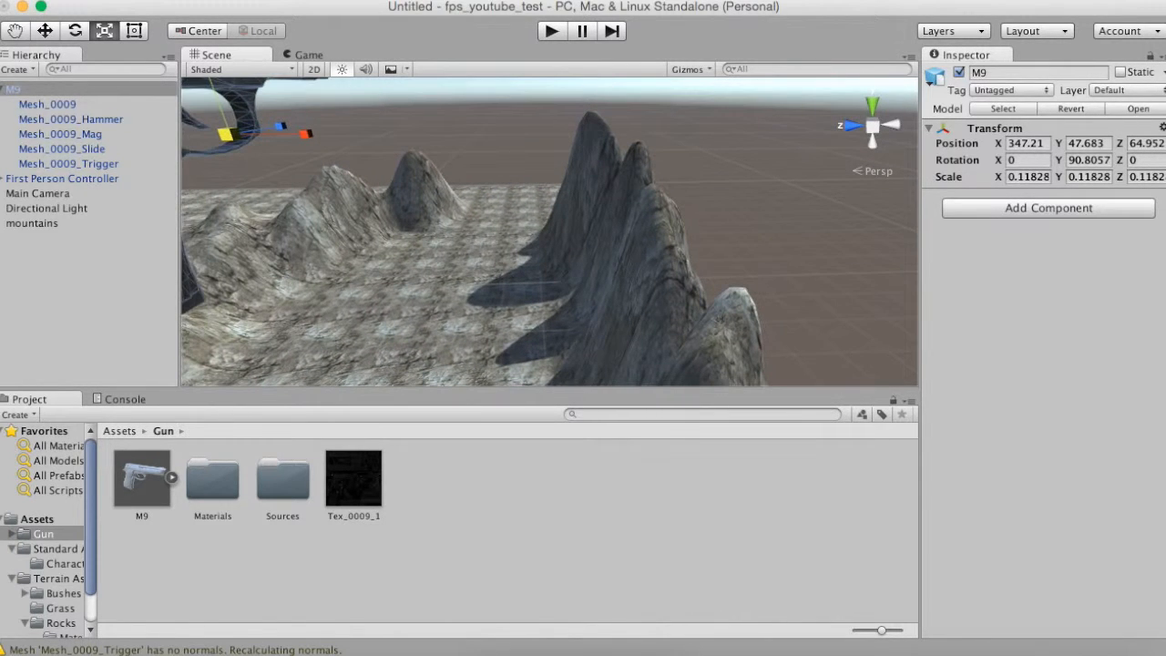
alt+drag(549, 231, 490, 275)
Move the M9 down to the terrain beside the First Person Controller, at about X 336.9, Y 3.9, Z 75.3.
key(w)
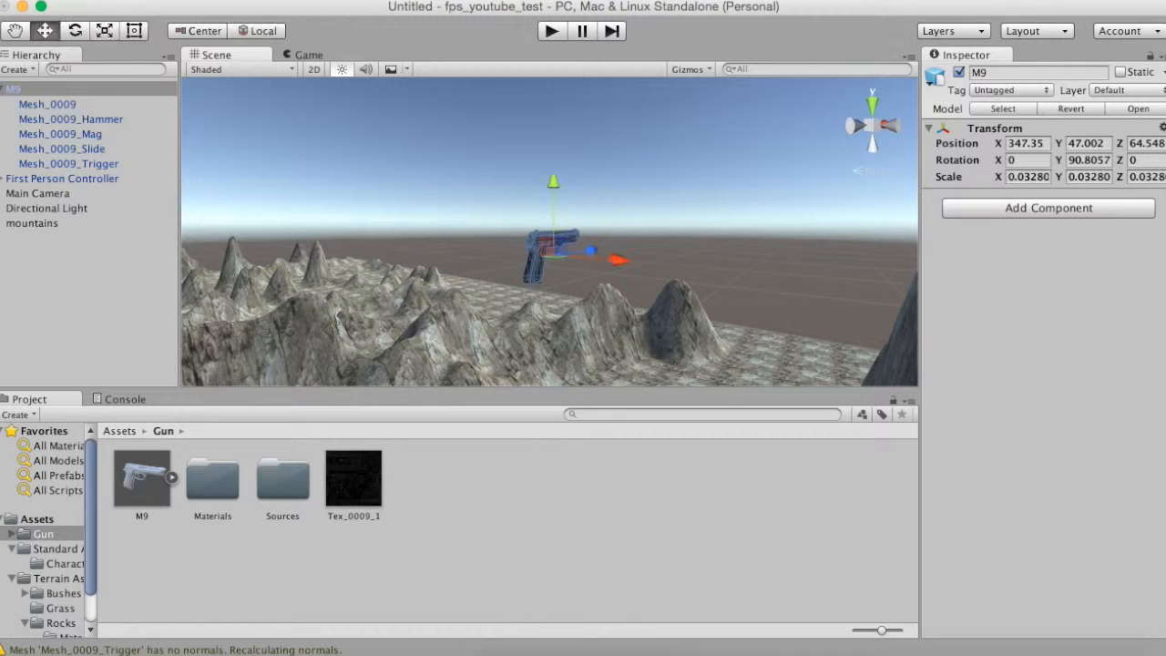
drag(553, 182, 552, 378)
middle_drag(338, 317, 450, 191)
scroll(450, 191, down, 5)
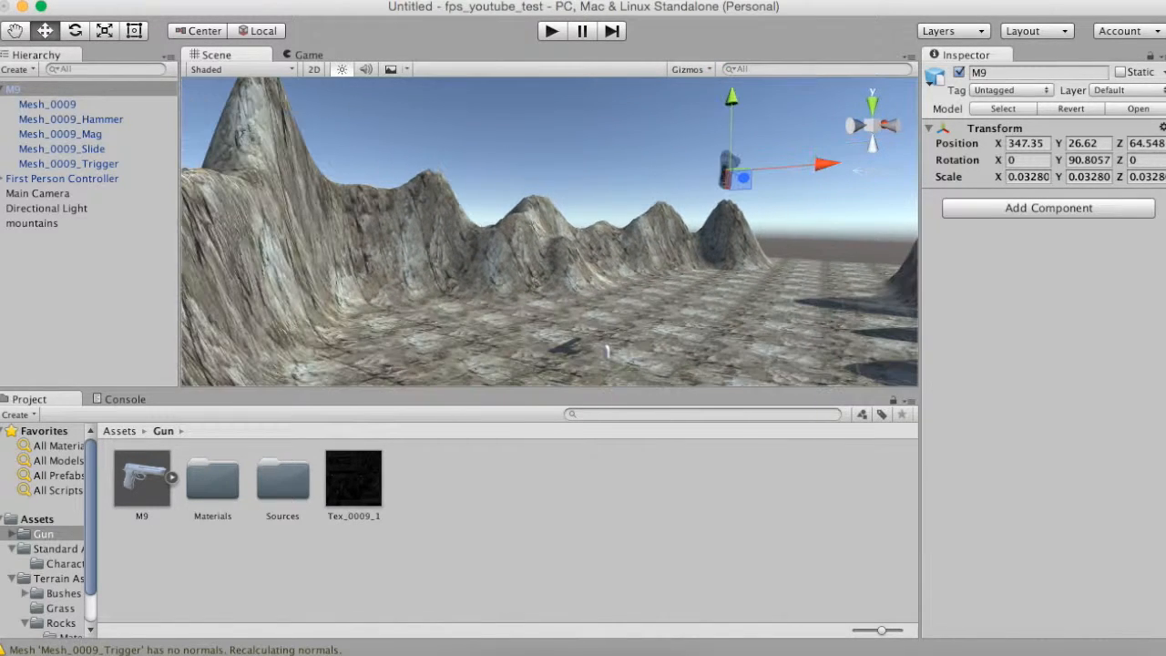
drag(731, 114, 729, 275)
drag(815, 346, 714, 349)
drag(660, 317, 655, 319)
drag(707, 350, 702, 350)
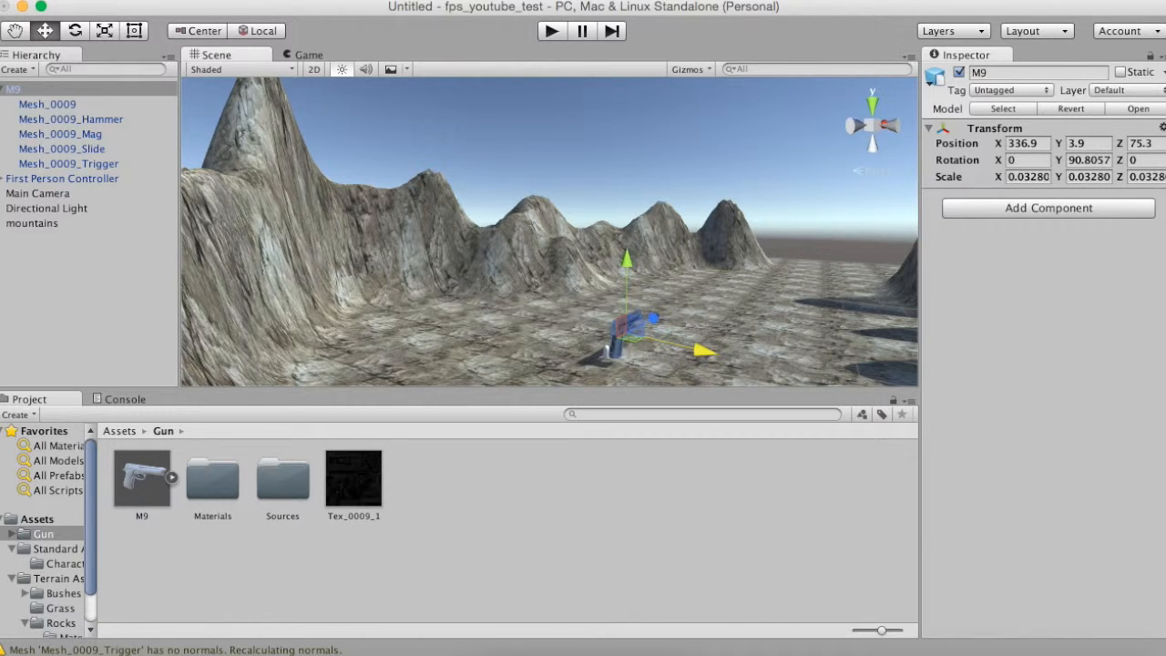
Scale the M9 down uniformly to about 0.0173 and move it closer to the controller, at about X 334.9, Y 2.4.
key(r)
drag(626, 333, 585, 341)
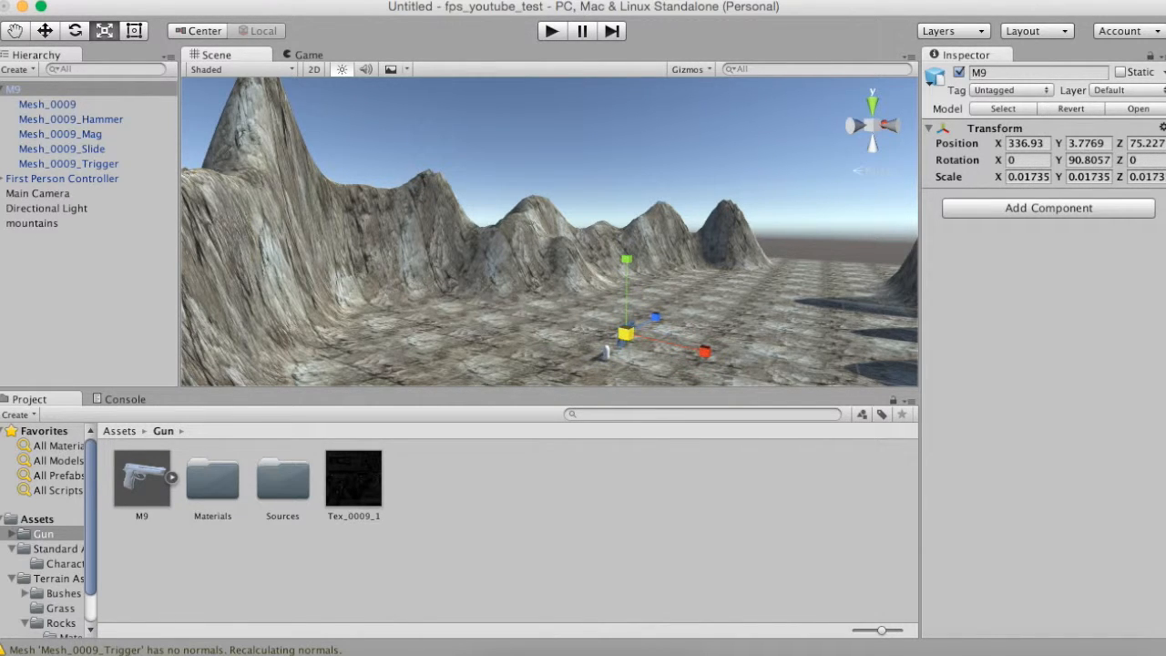
key(w)
drag(653, 318, 646, 322)
drag(619, 263, 619, 273)
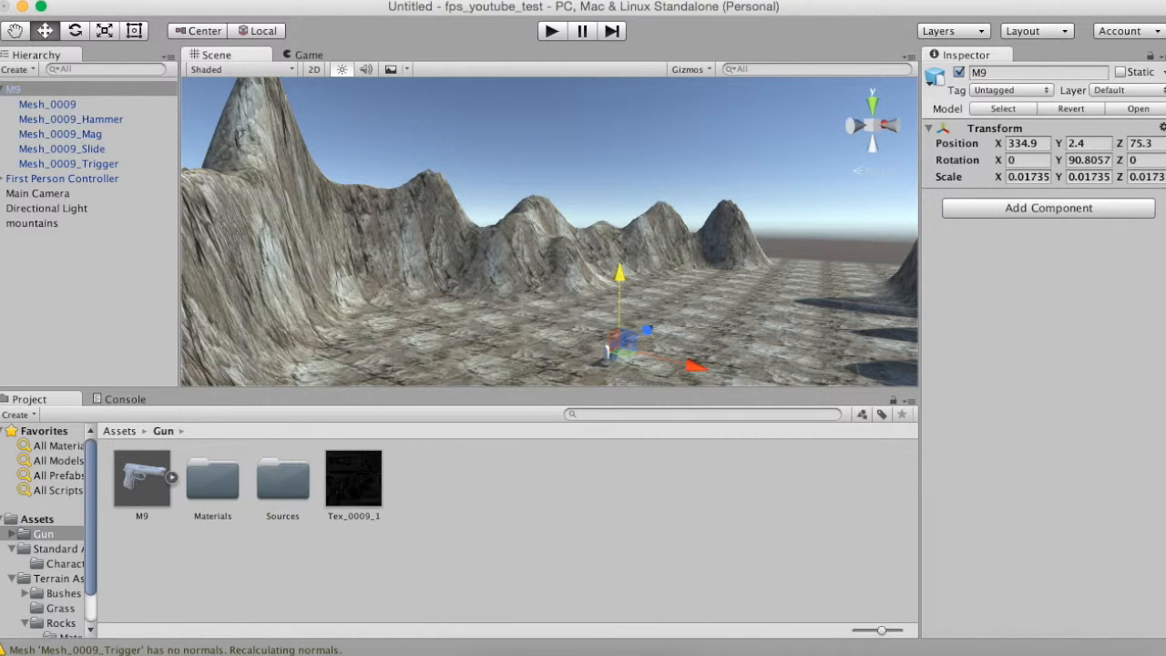
Run the game briefly to check the player's view, and stop it again.
click(582, 31)
click(582, 31)
click(552, 31)
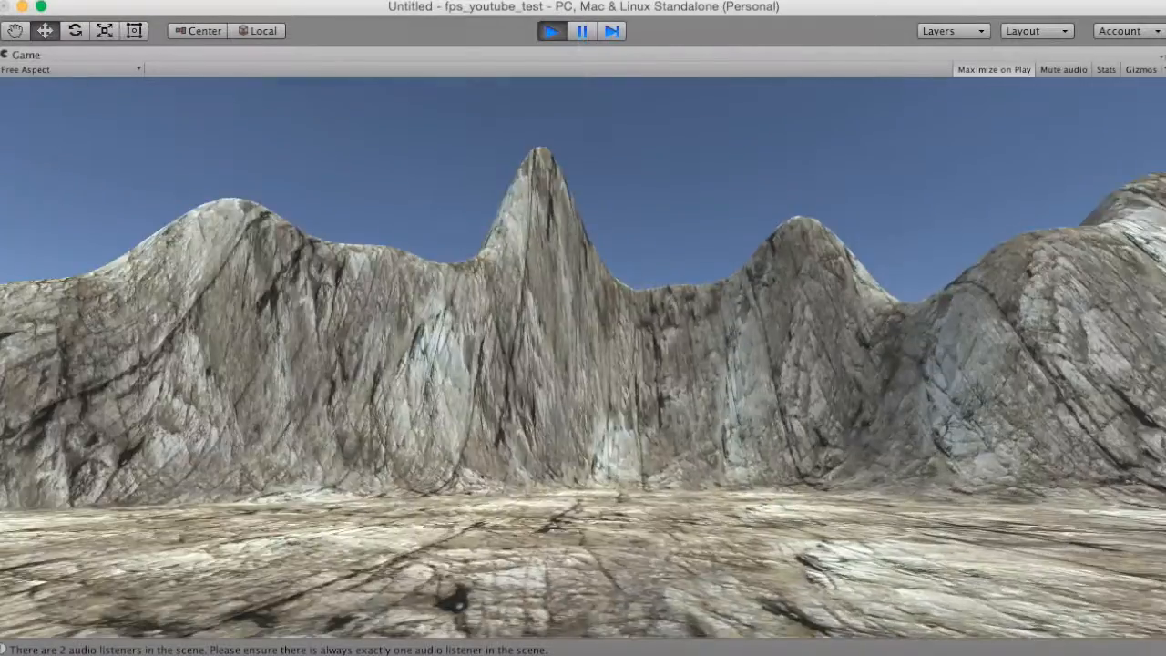
key(super+p)
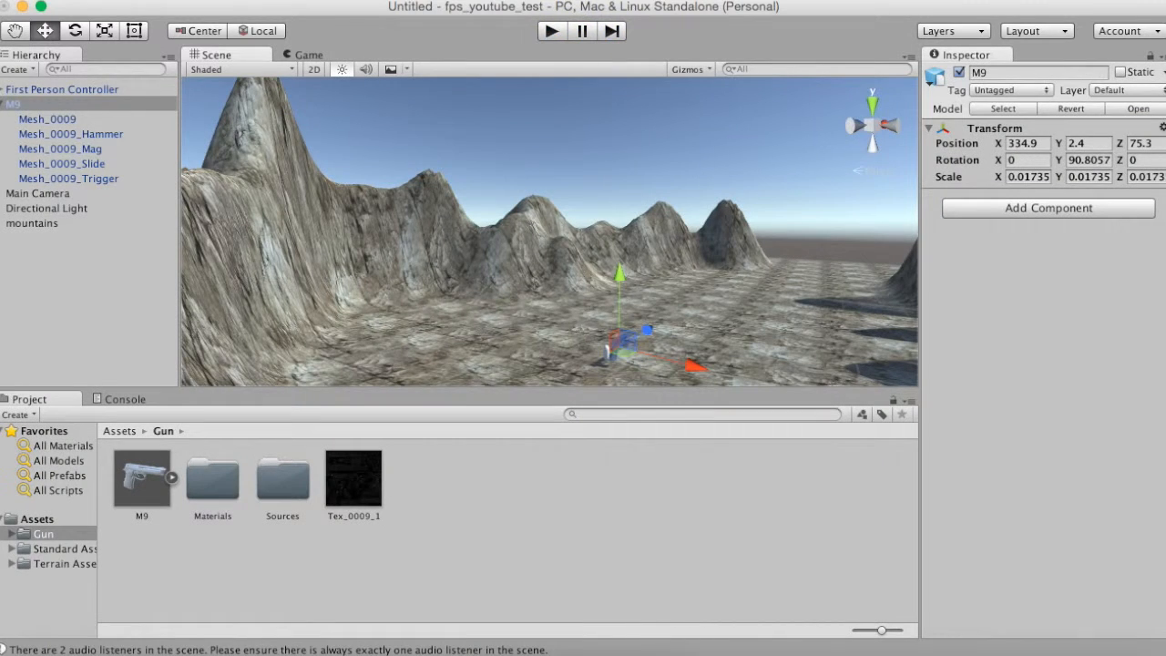
Make the M9 a child of the First Person Controller's own Main Camera and compare that camera with the standalone Main Camera.
click(2, 104)
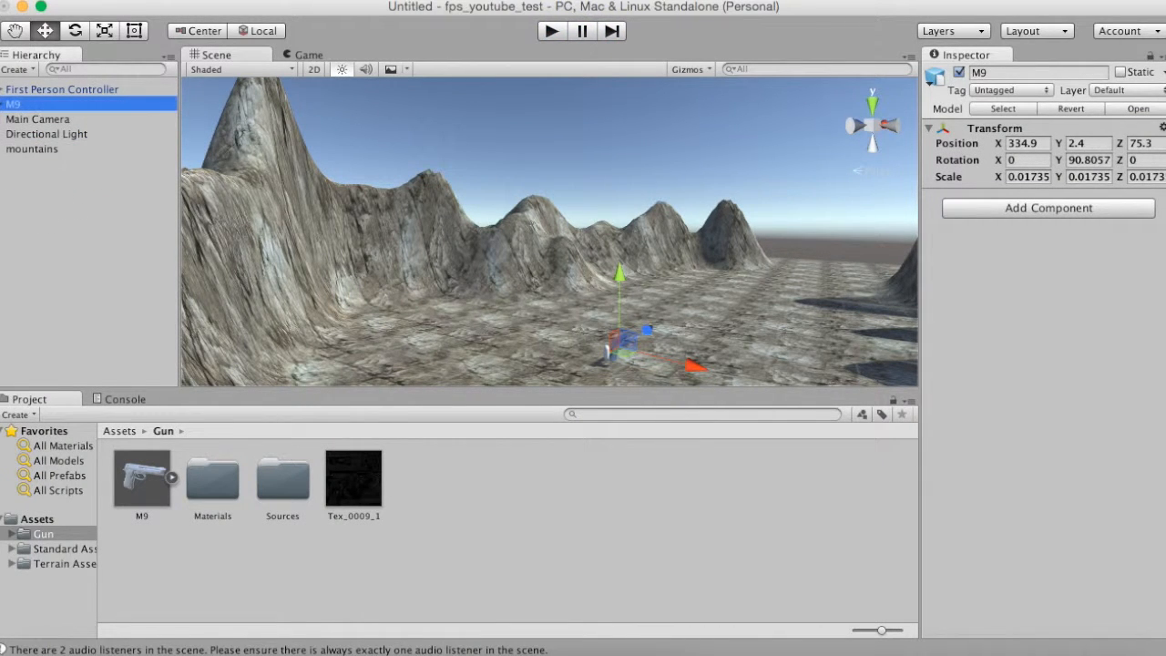
click(2, 90)
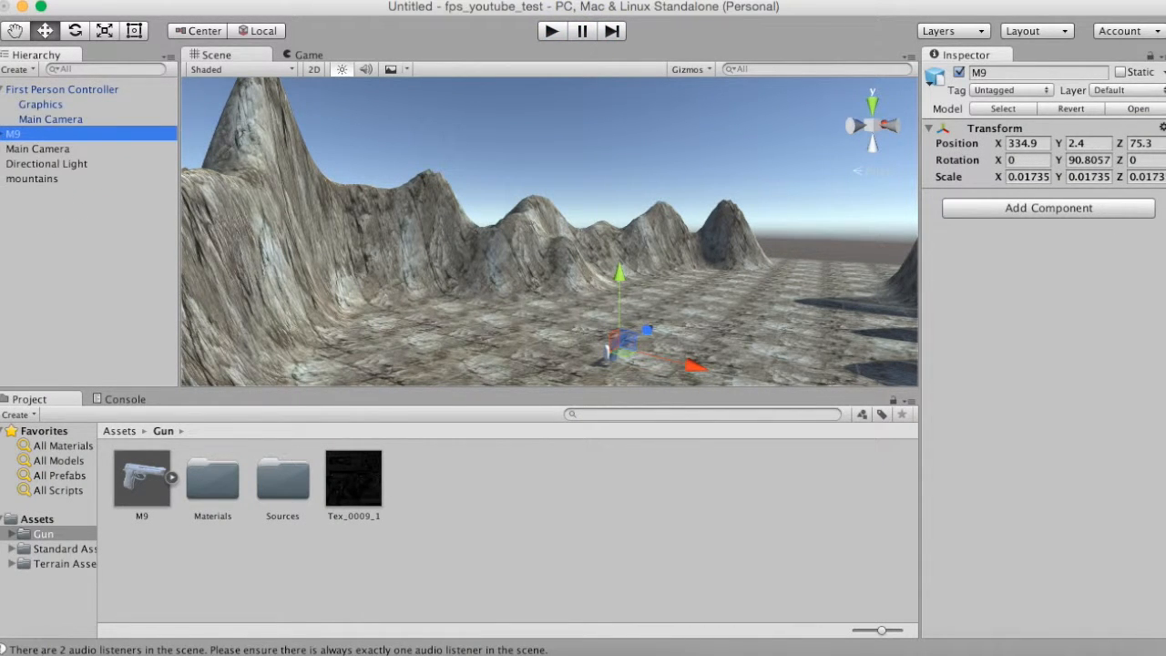
drag(13, 134, 68, 116)
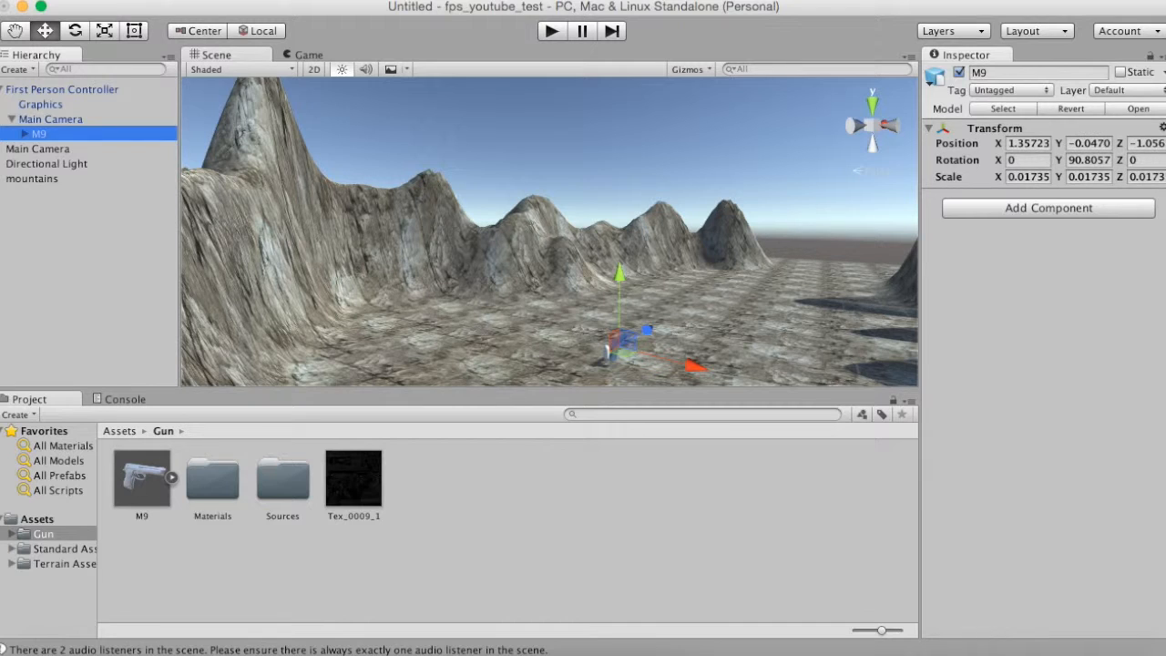
click(39, 149)
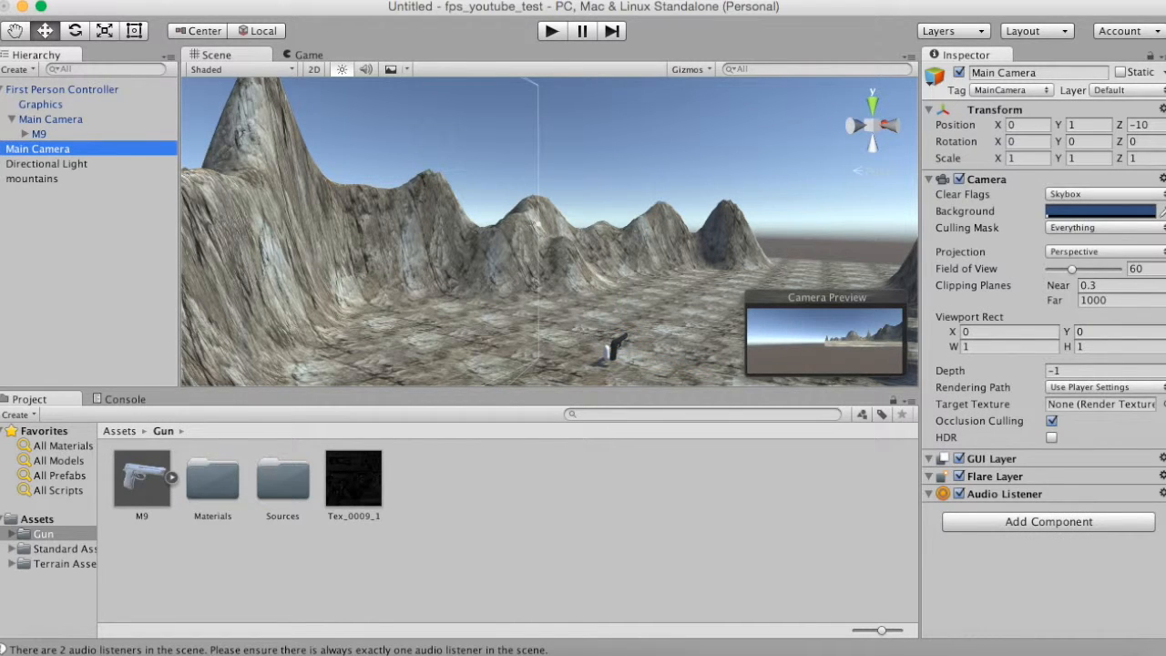
click(50, 119)
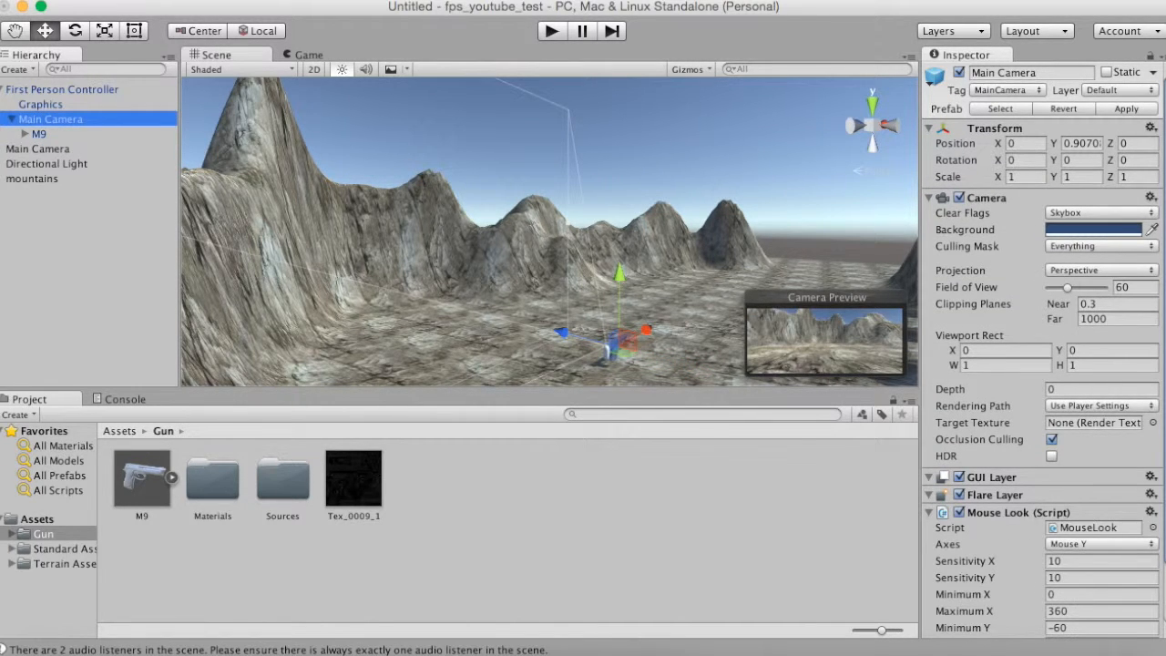
click(12, 119)
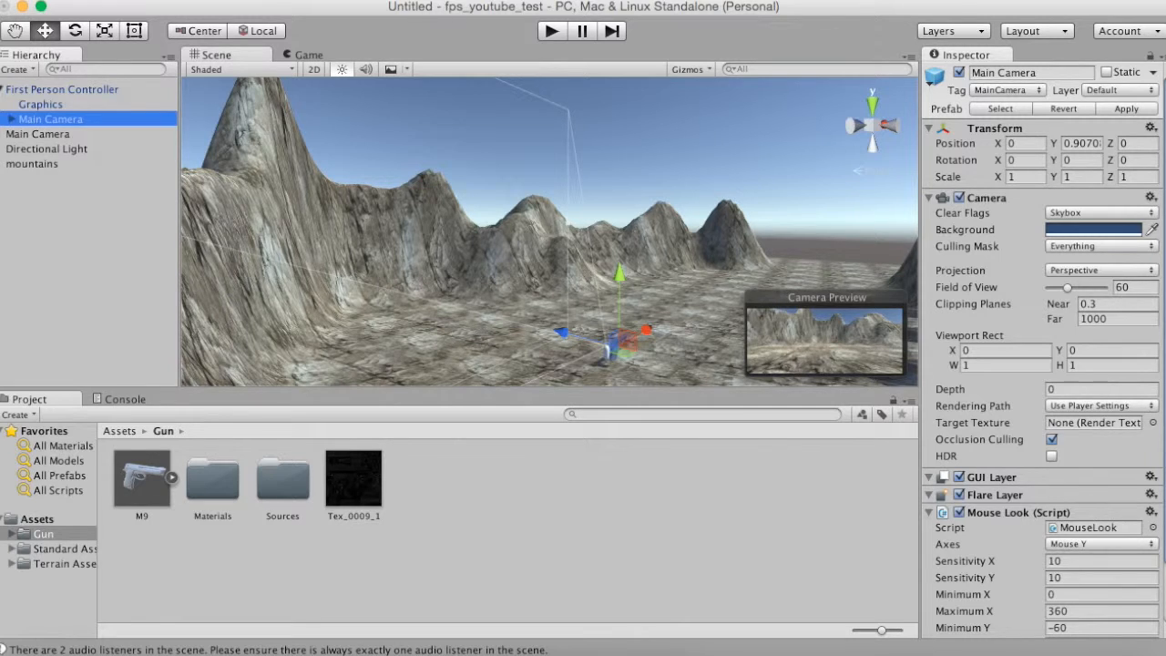
click(2, 89)
Examine the M9 beside the First Person Controller up close to compare their sizes.
scroll(550, 232, down, 10)
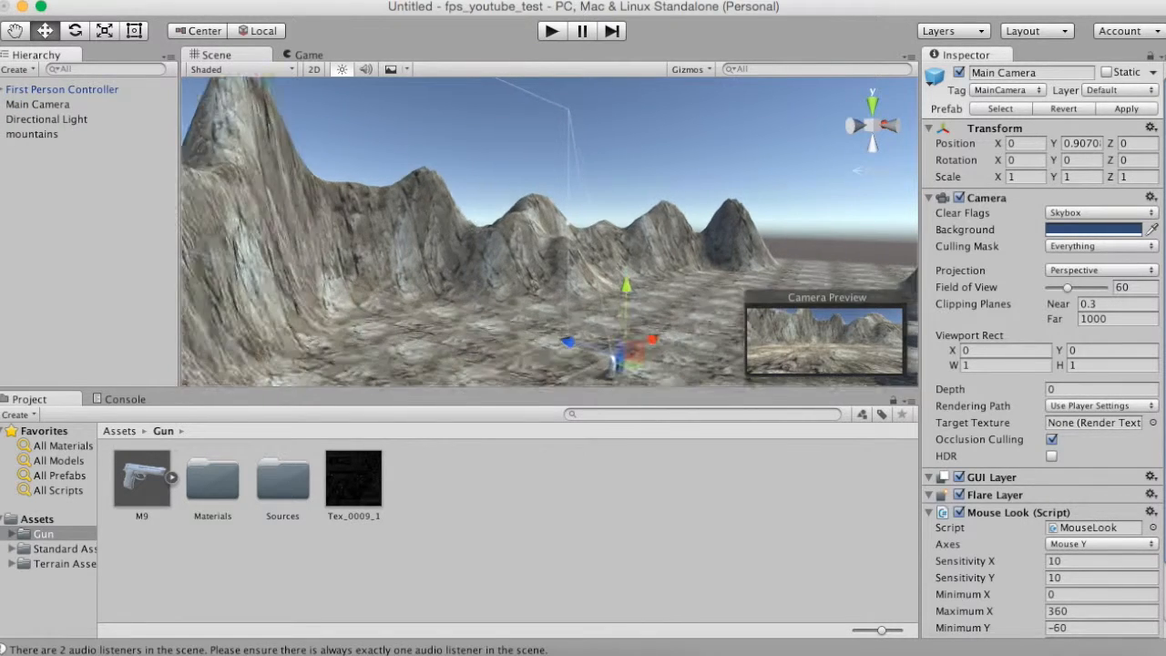
scroll(550, 231, up, 8)
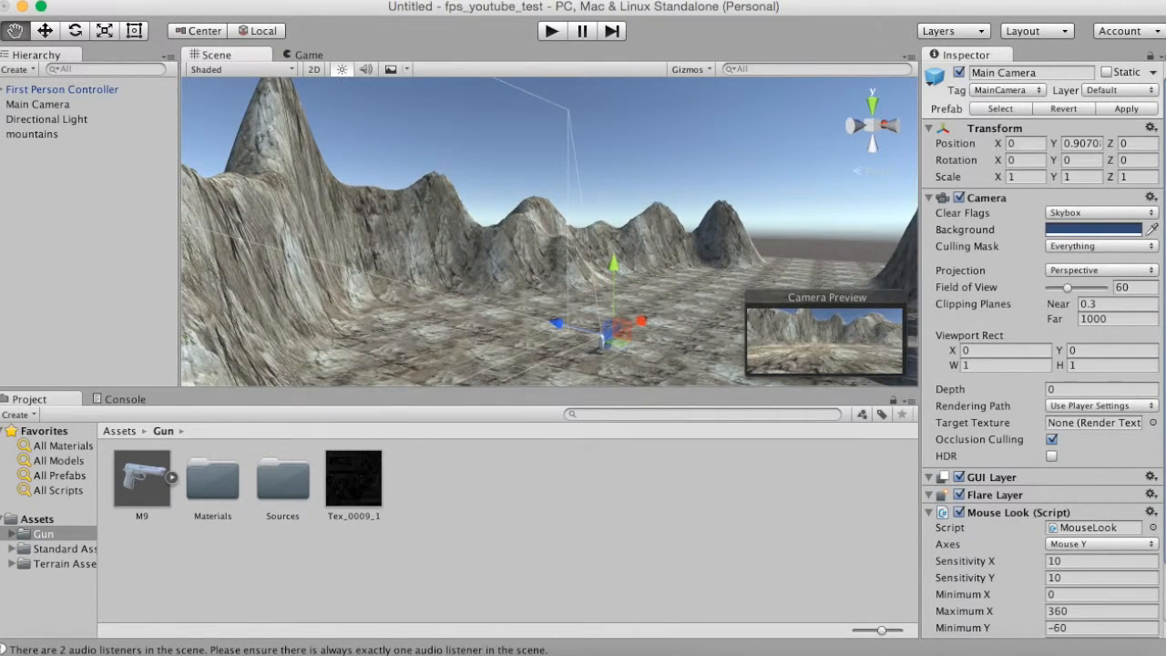
middle_drag(550, 231, 544, 257)
scroll(550, 231, down, 10)
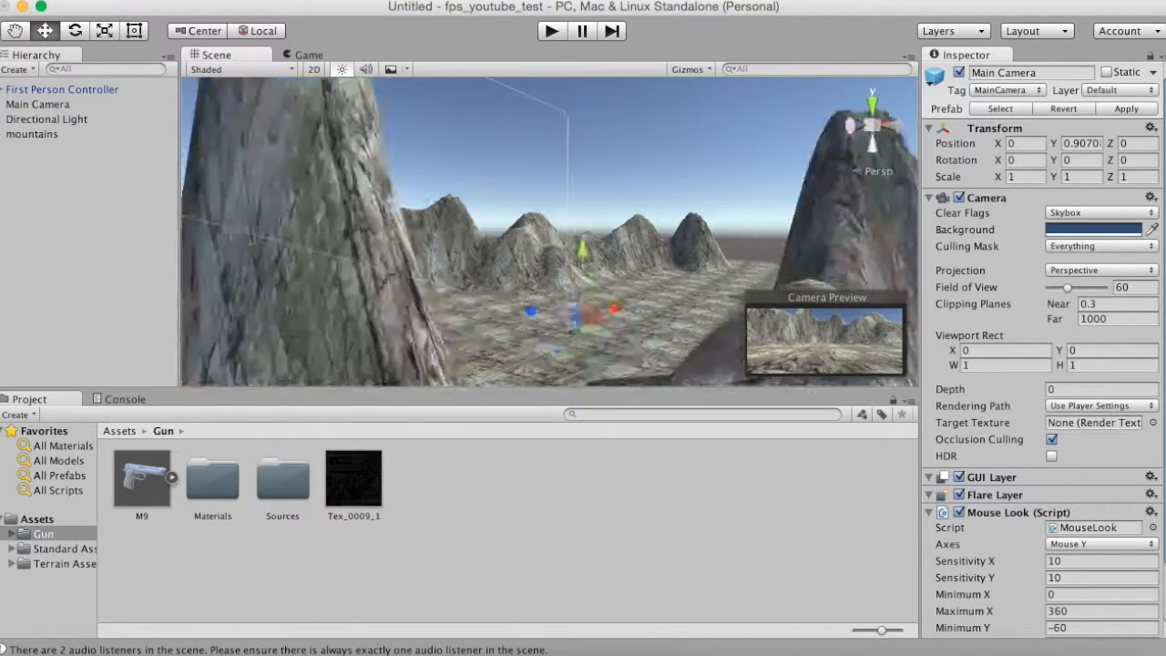
scroll(550, 231, up, 10)
scroll(550, 231, up, 5)
click(550, 155)
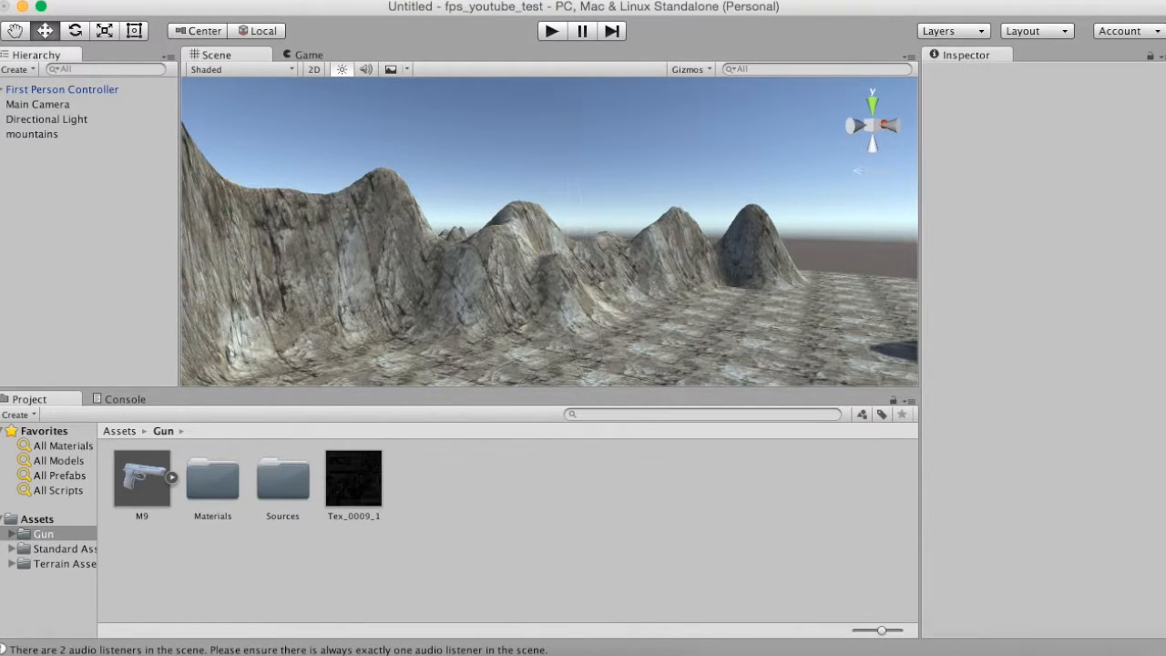
middle_drag(550, 231, 510, 128)
middle_drag(373, 282, 589, 230)
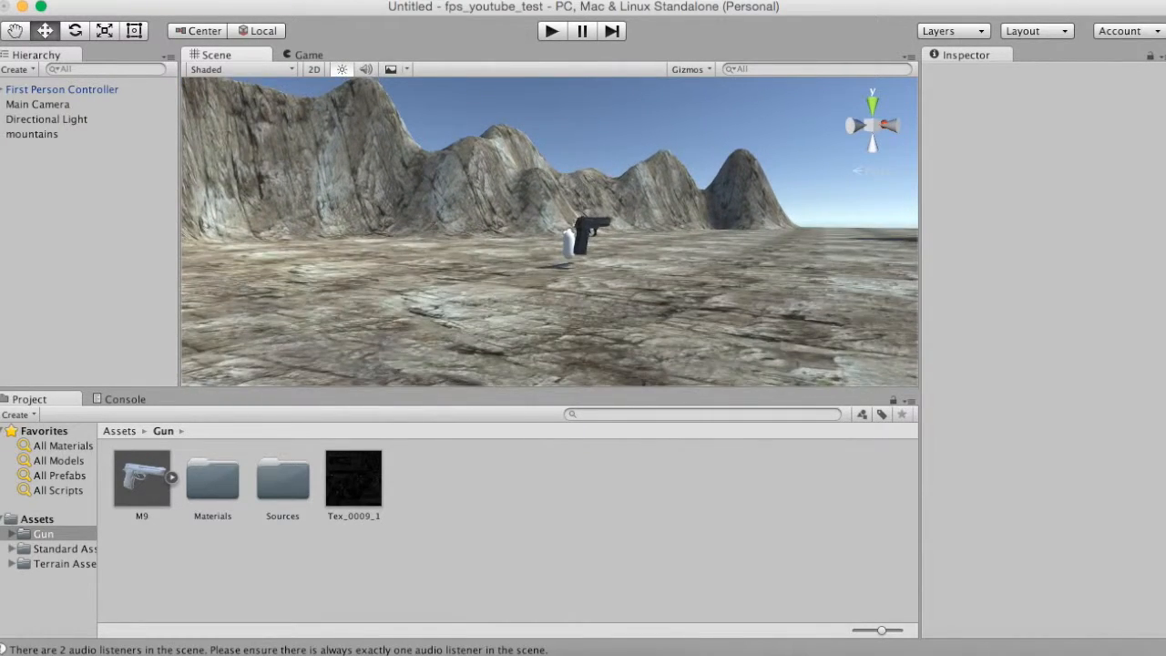
scroll(589, 231, up, 6)
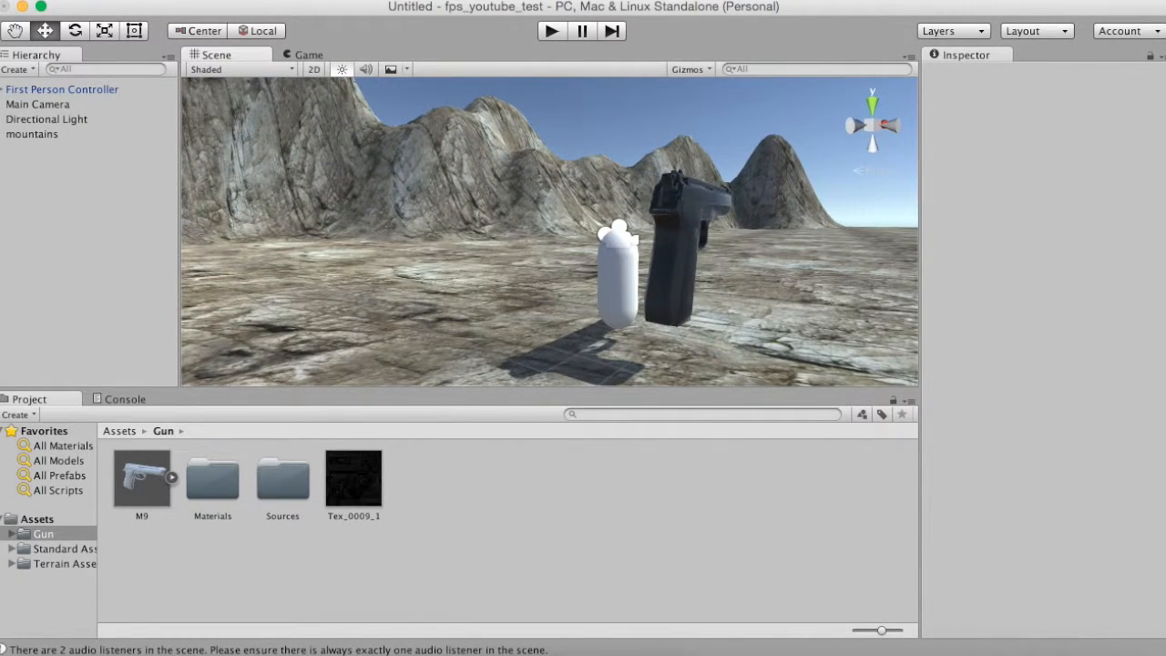
Scale the M9 under the First Person Controller's Main Camera down uniformly to about 0.00564.
key(r)
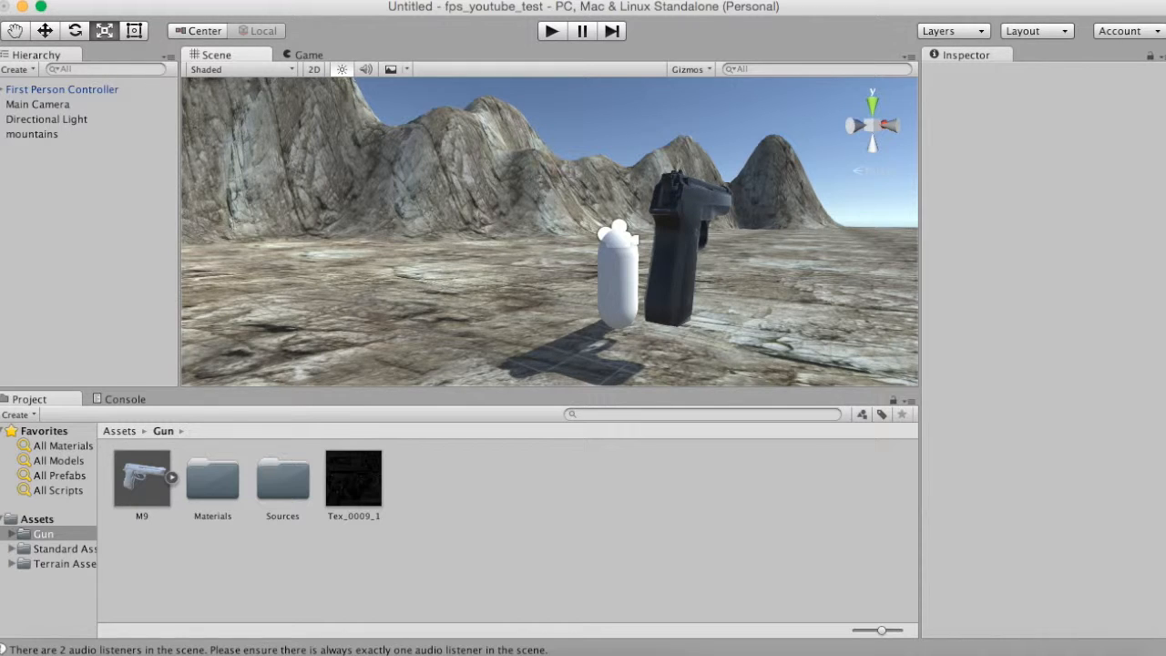
click(1, 89)
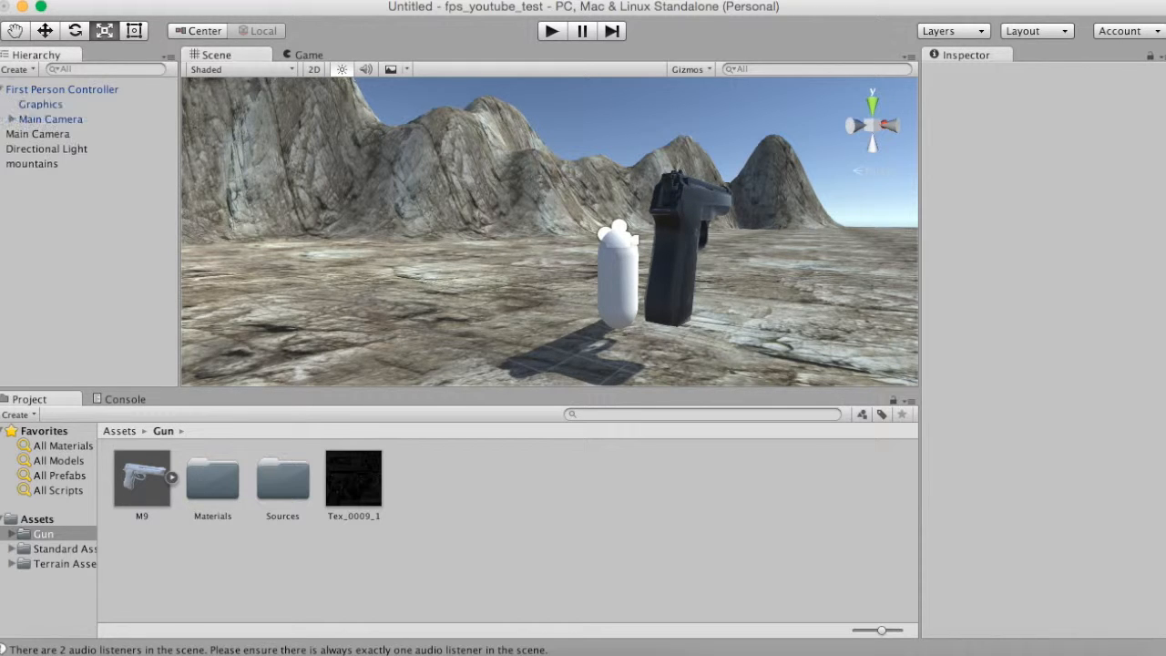
click(12, 119)
click(24, 134)
click(24, 134)
click(39, 134)
drag(698, 242, 636, 244)
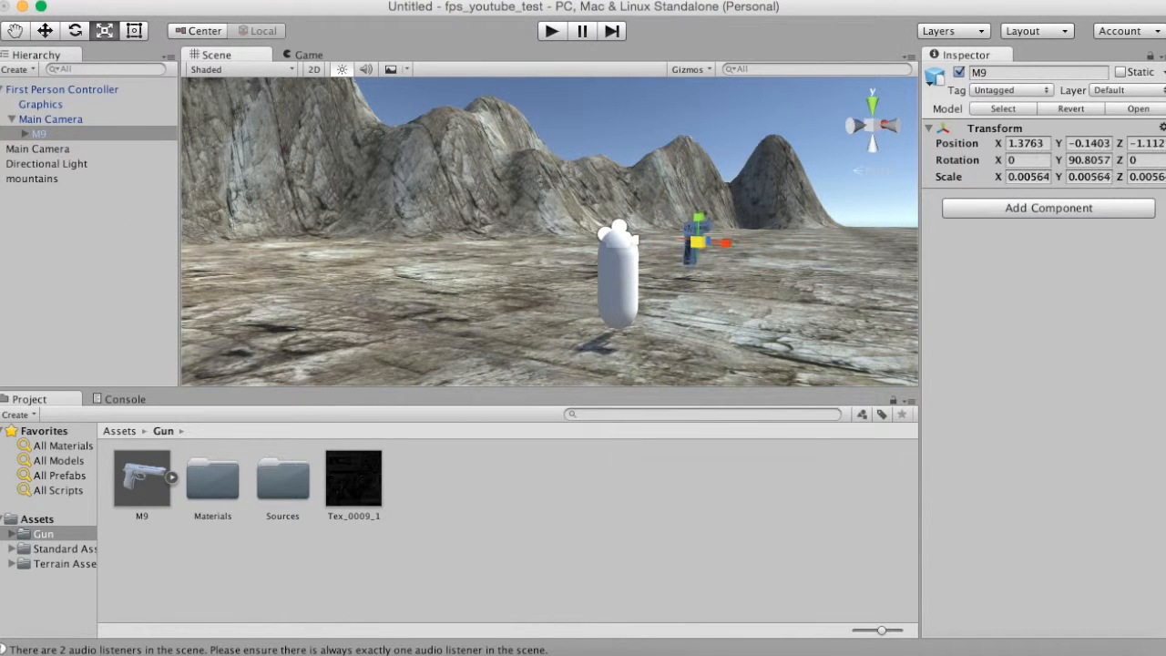
Reposition the M9 relative to the First Person Controller and run the game to check its placement.
key(w)
drag(709, 233, 736, 256)
click(552, 31)
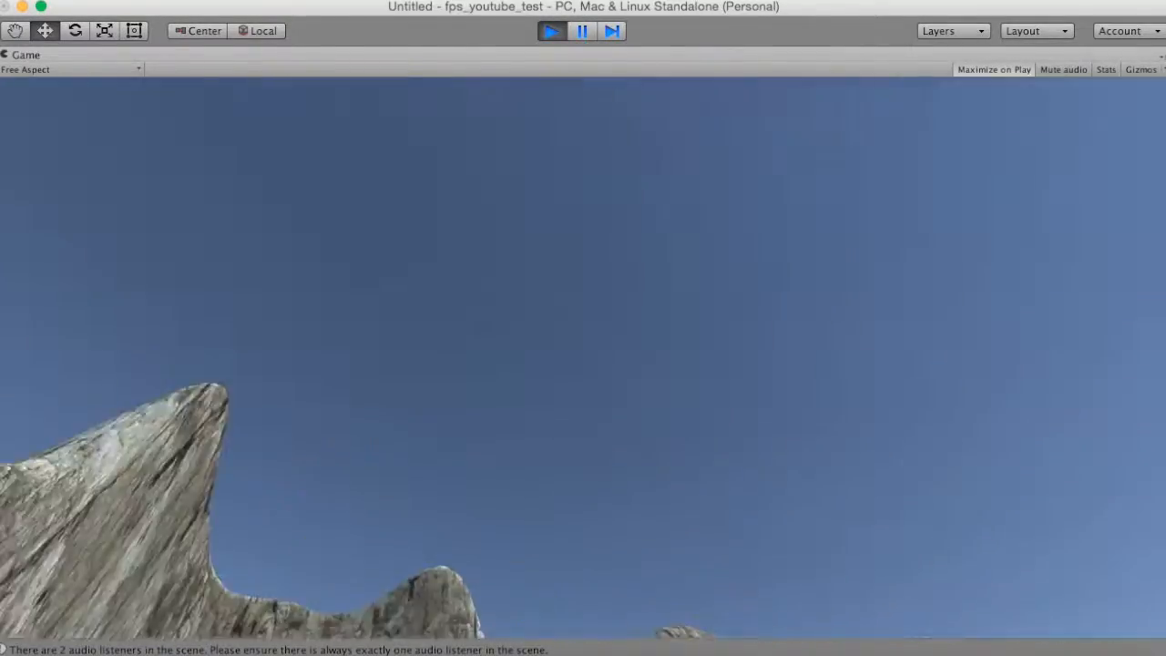
Stop the running game and return to editing the scene.
key(super+p)
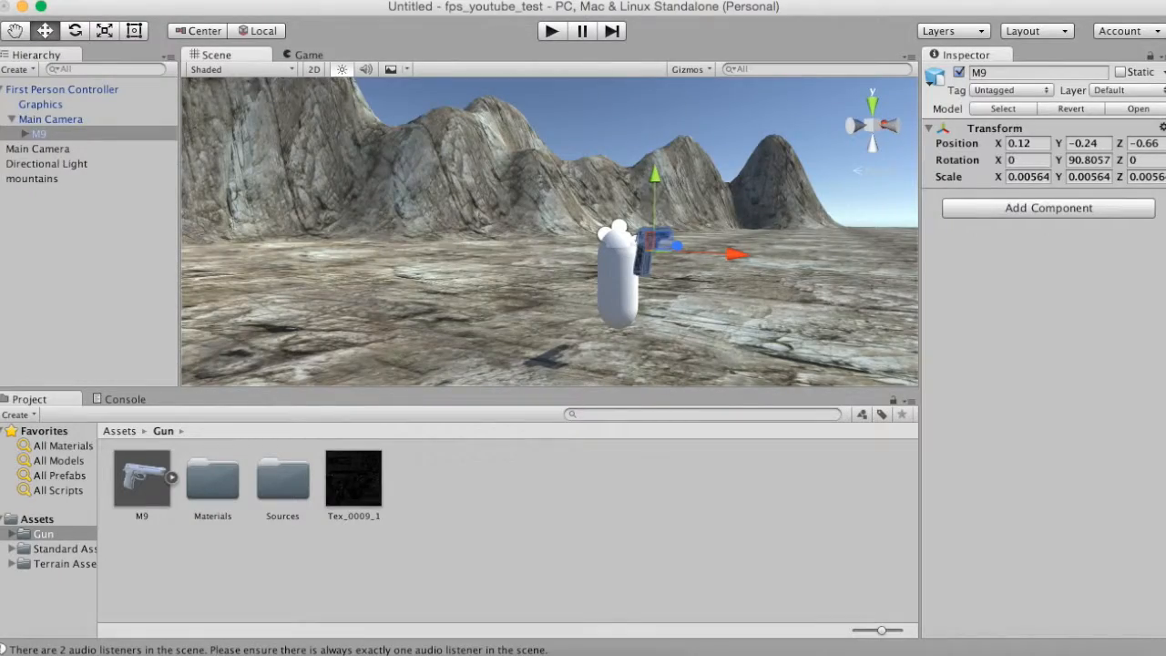
click(51, 119)
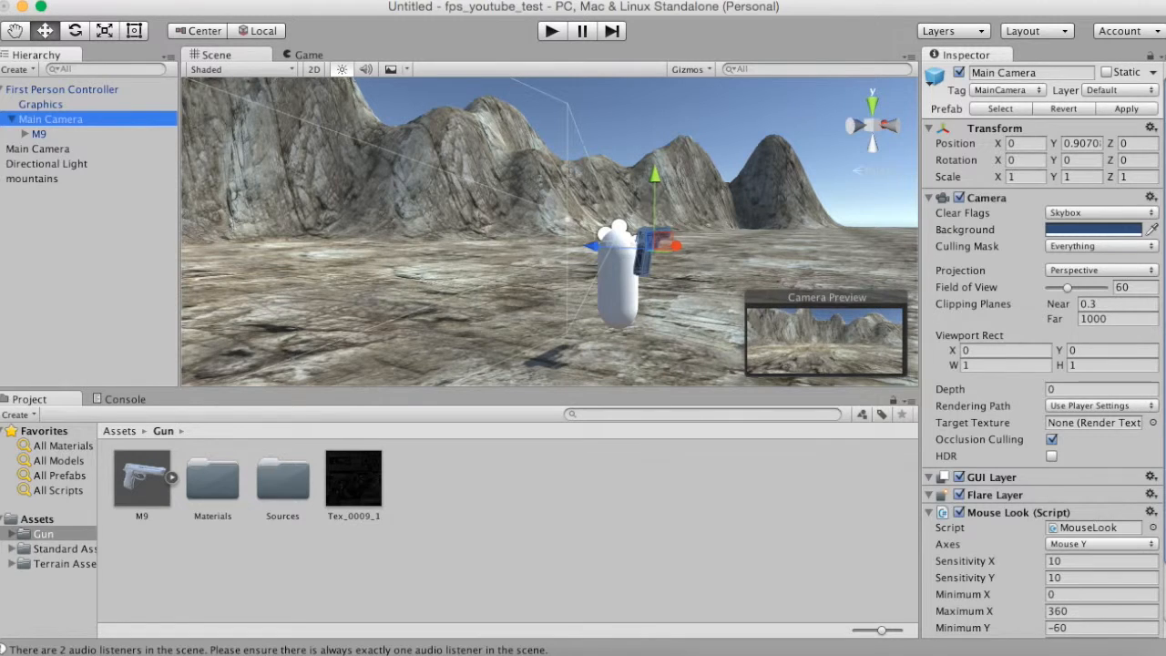
drag(593, 246, 654, 244)
key(super+z)
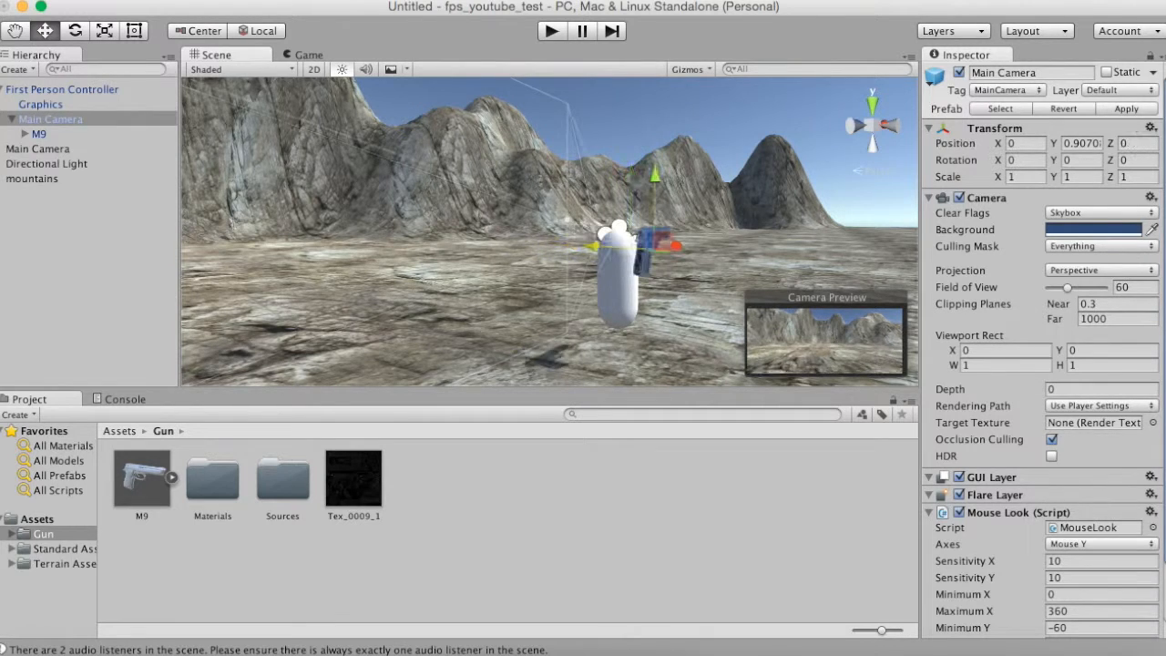
click(678, 654)
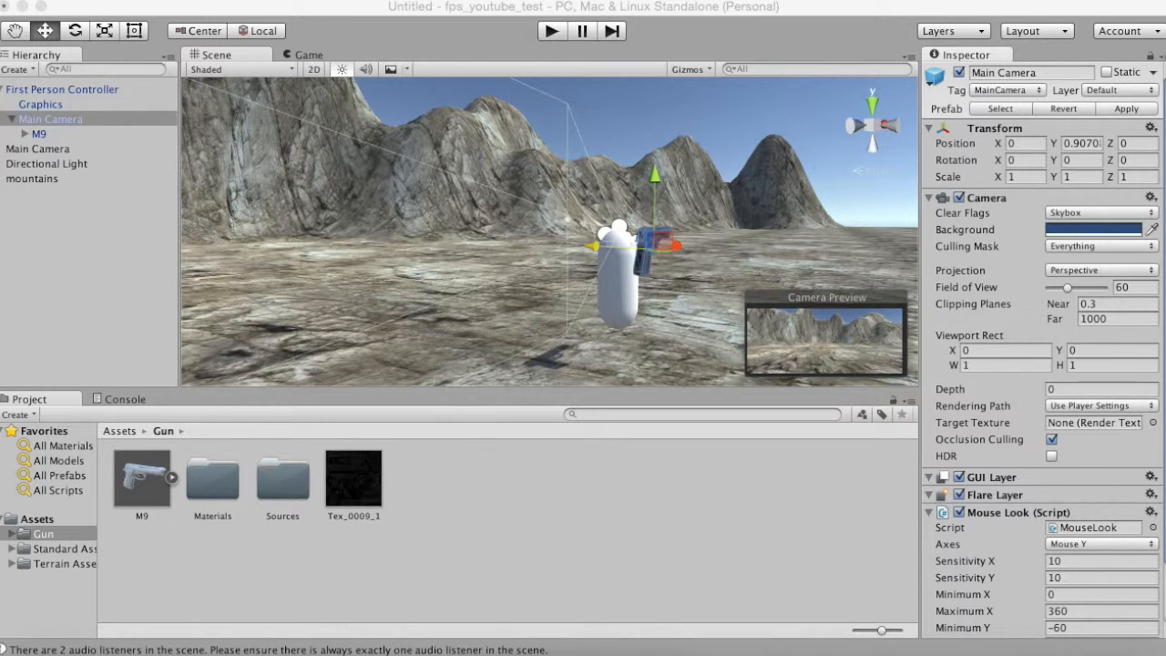
Move the M9 in front of the First Person Controller's Main Camera, to about X 0.57, Z 0.72, and check the camera preview.
click(39, 134)
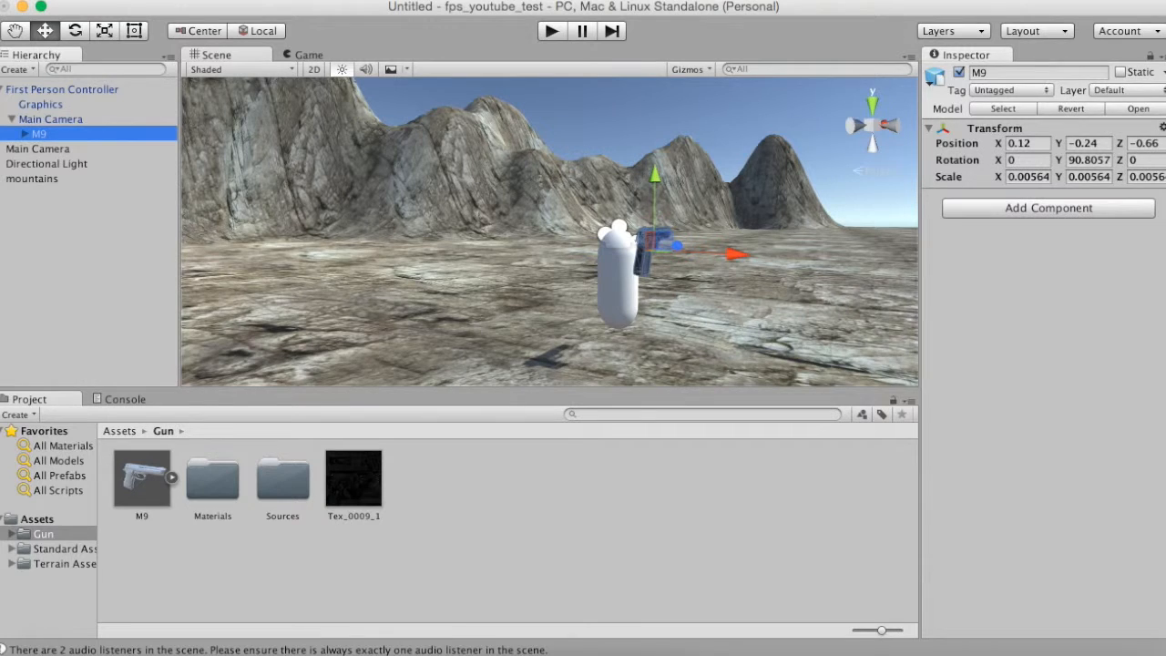
drag(735, 254, 674, 244)
click(51, 119)
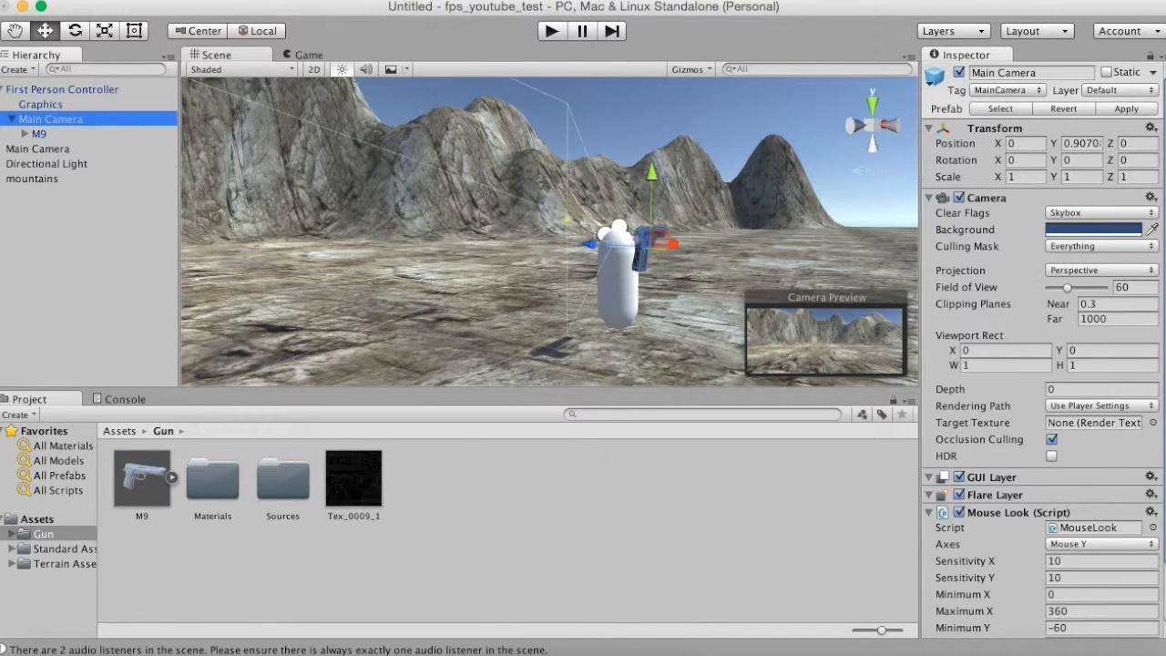
click(39, 134)
drag(732, 251, 678, 249)
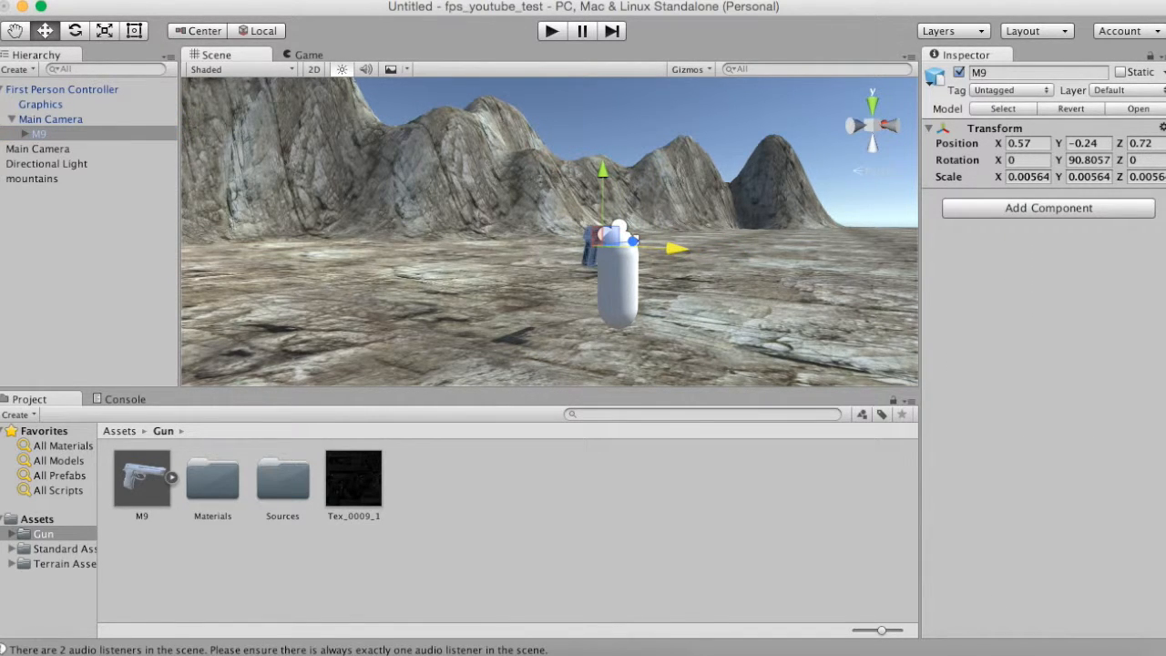
click(51, 119)
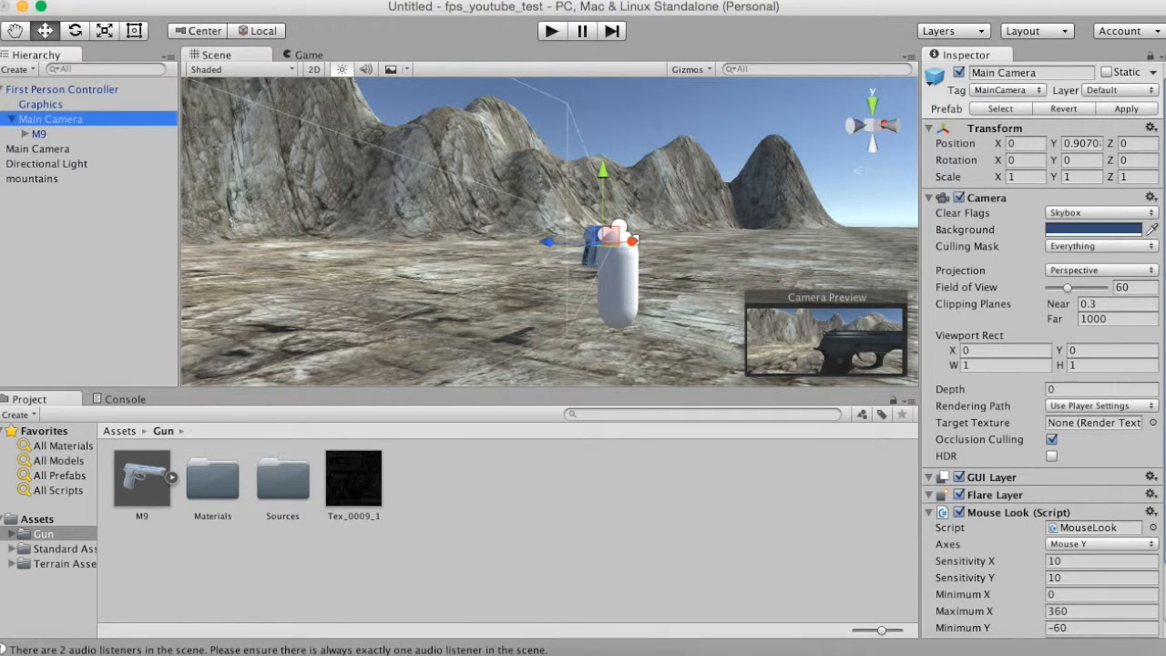
Shift the First Person Controller's Main Camera back to Z -0.16 and try rotating it about its vertical axis.
drag(547, 241, 553, 242)
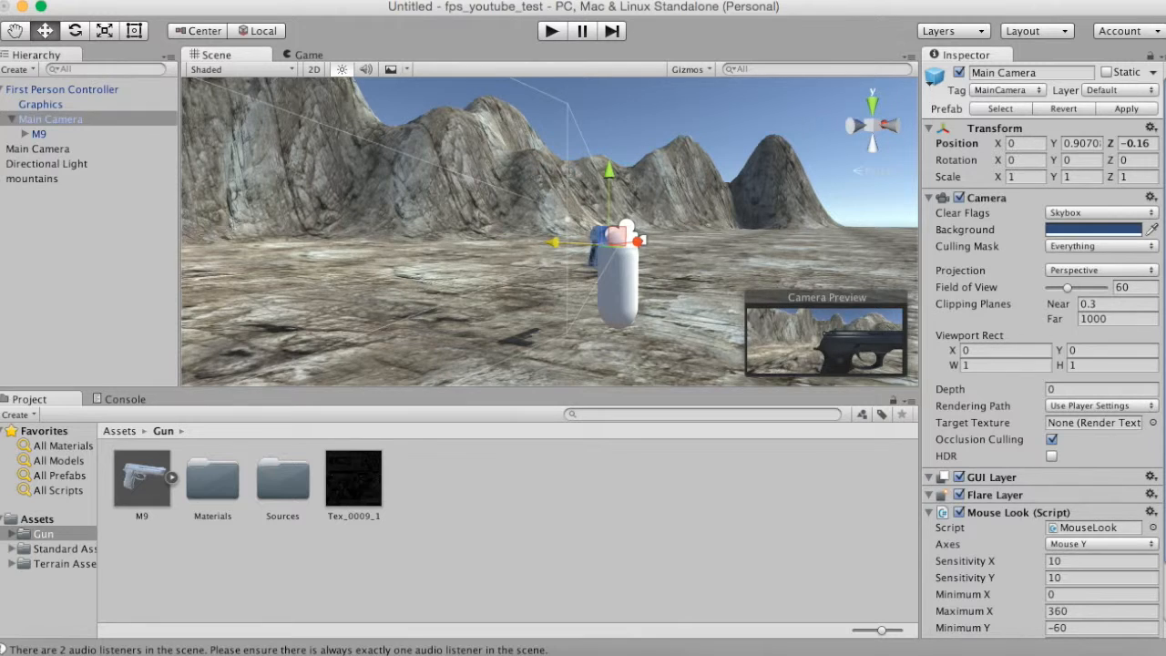
key(e)
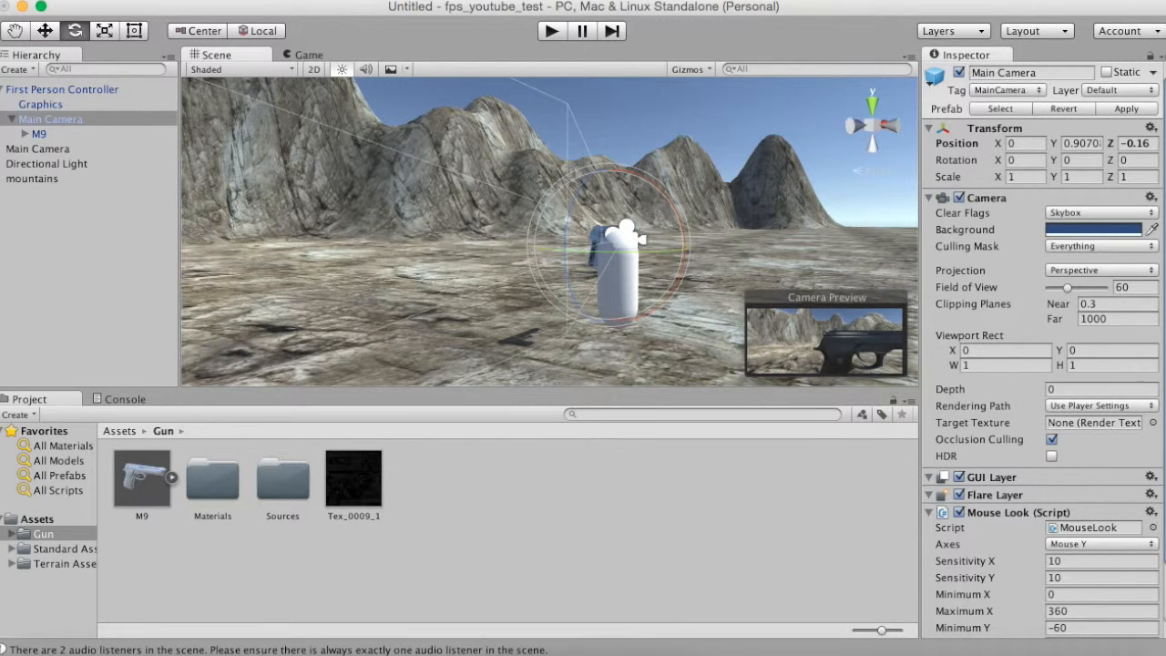
drag(596, 253, 660, 251)
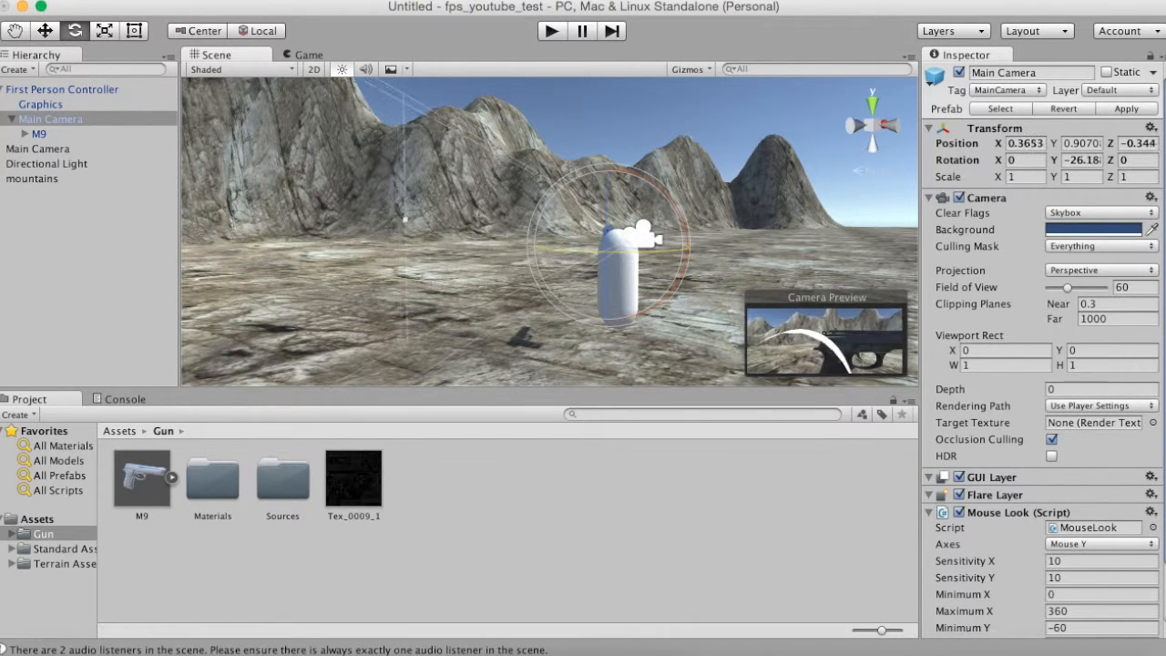
key(super+z)
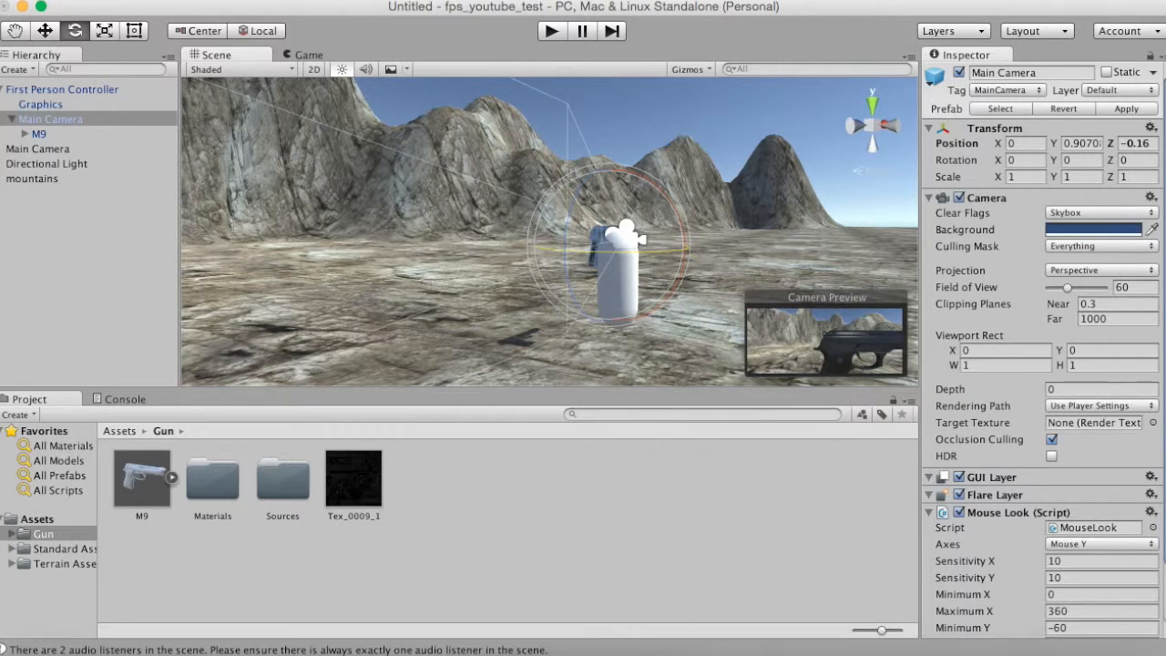
Rotate the M9 about its vertical axis to about 45.94 degrees and check its orientation in the parent camera's preview.
click(39, 134)
drag(587, 252, 701, 251)
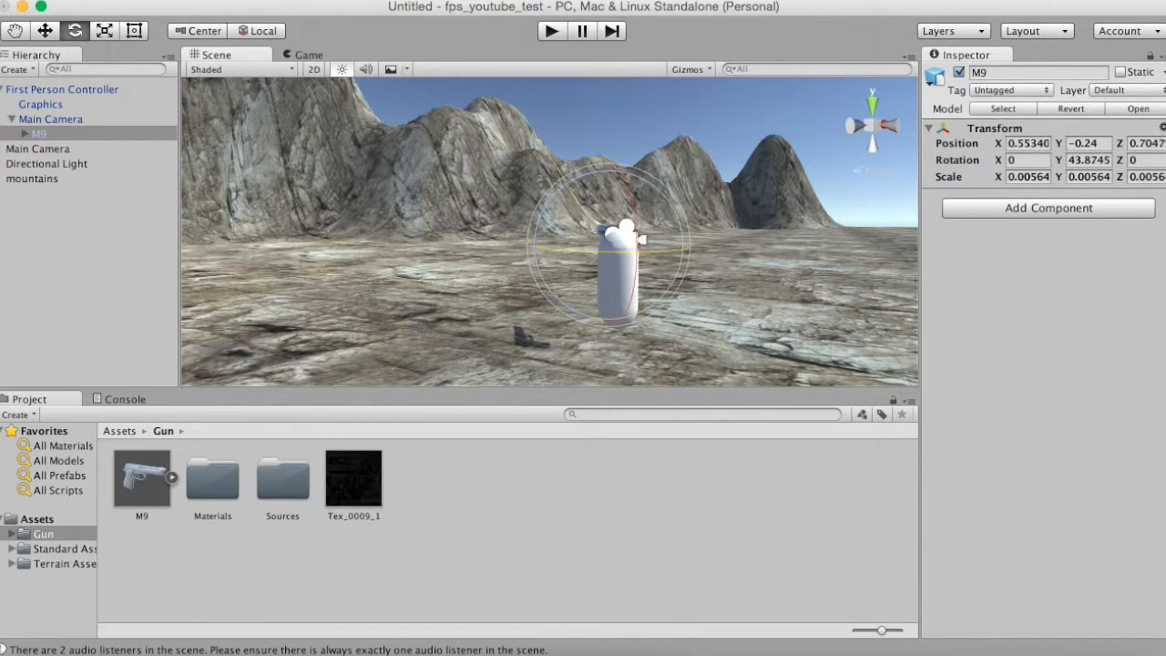
click(51, 119)
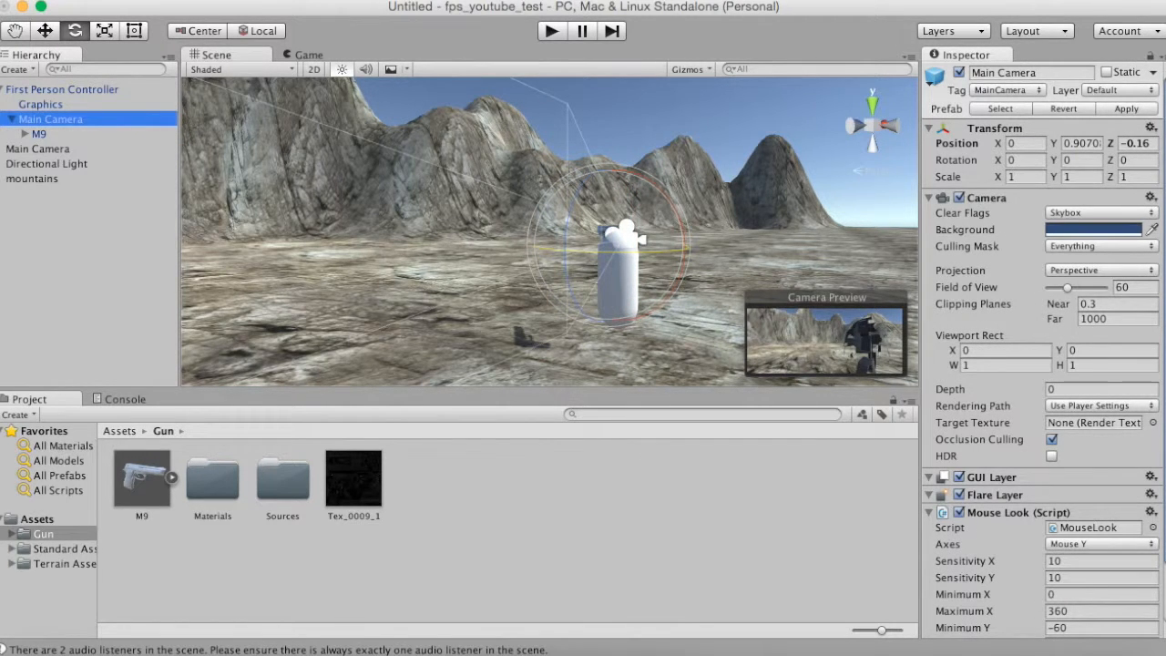
key(super+z)
key(super+z)
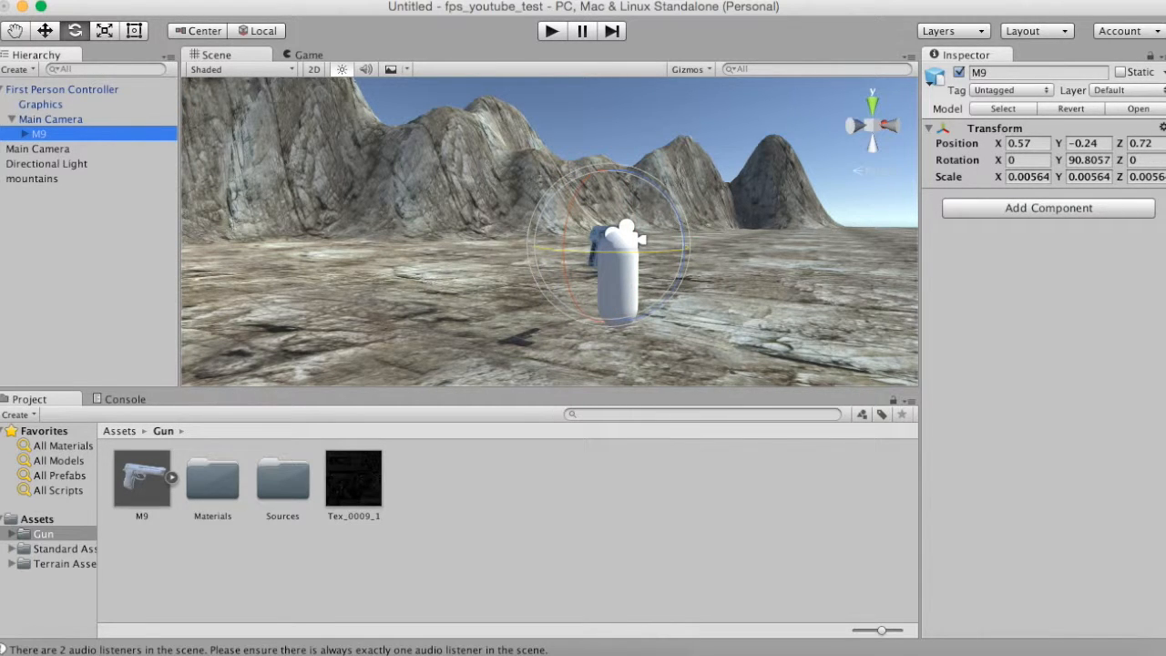
drag(592, 251, 698, 252)
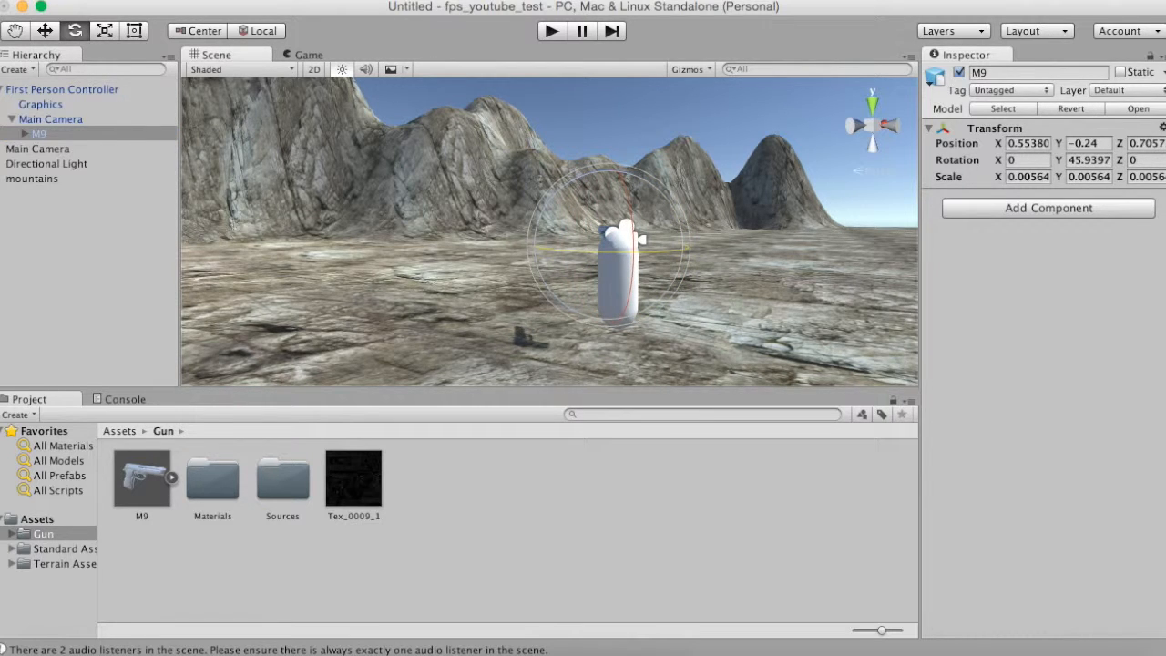
click(51, 119)
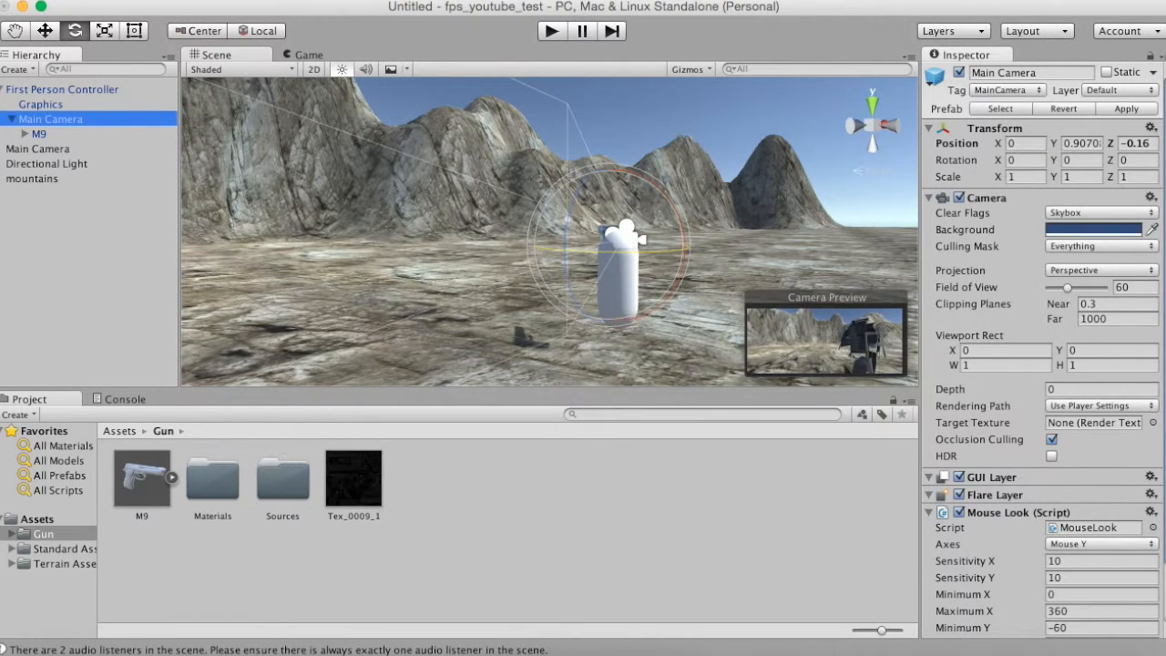
Move the rotated M9 to about X 0.65, Z 0.05 and check it in the parent camera's preview.
click(39, 134)
key(w)
middle_drag(610, 242, 322, 317)
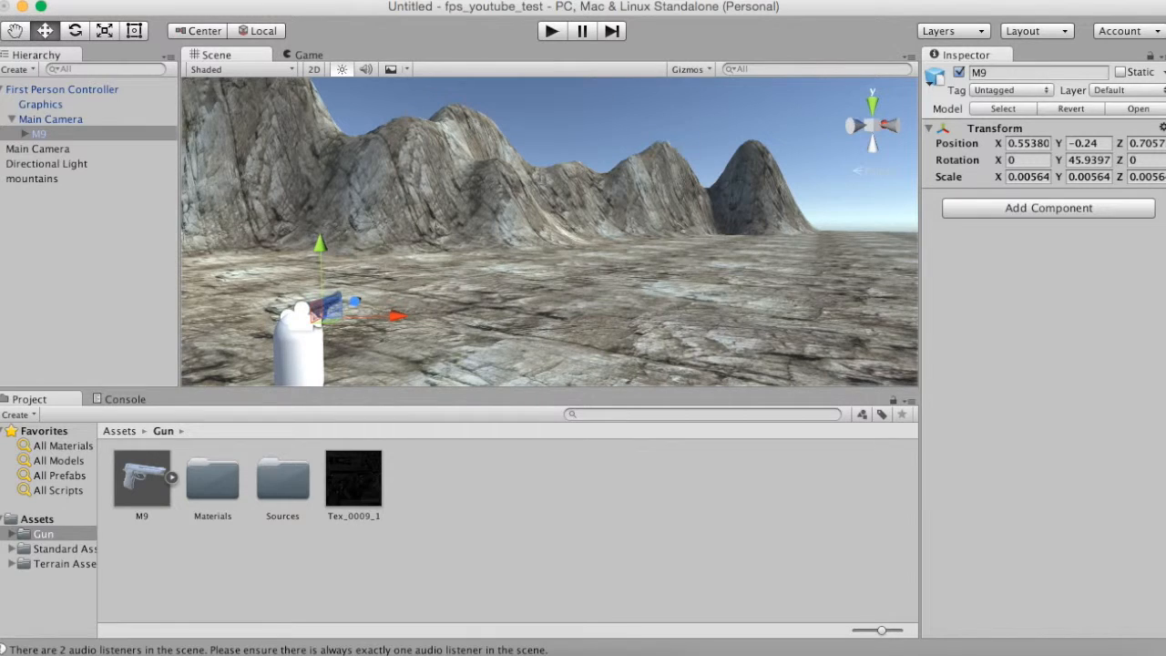
drag(397, 316, 367, 305)
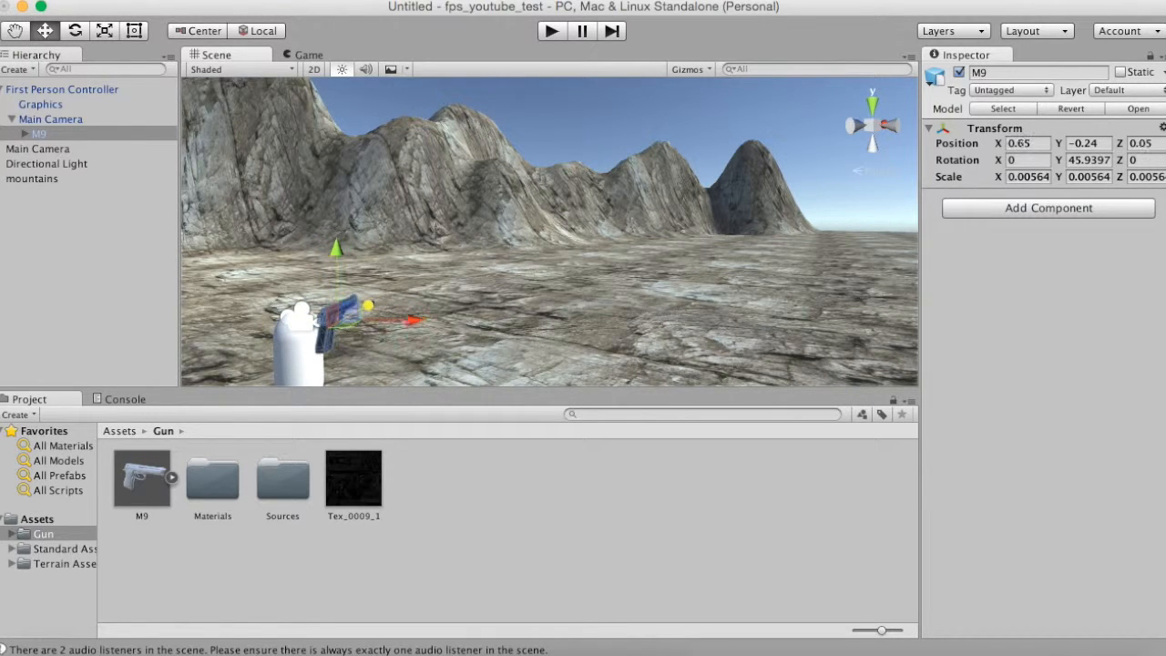
click(51, 119)
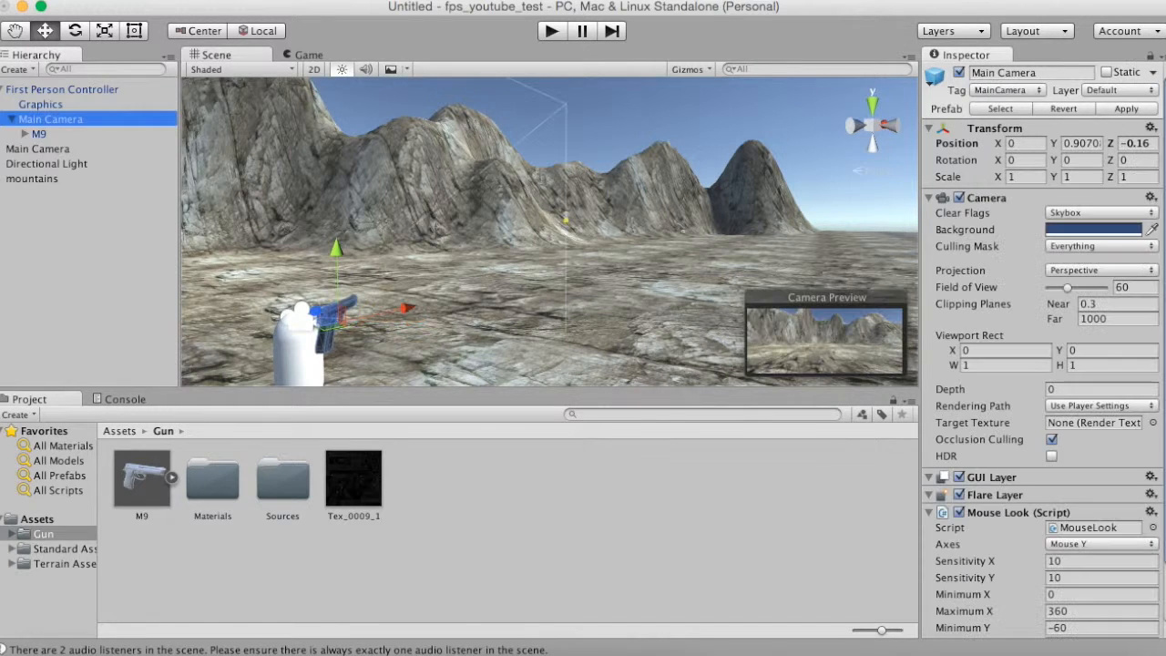
Adjust the M9's position to about X 0.68, Z 0.38, checking the parent camera's preview between moves.
drag(316, 311, 311, 308)
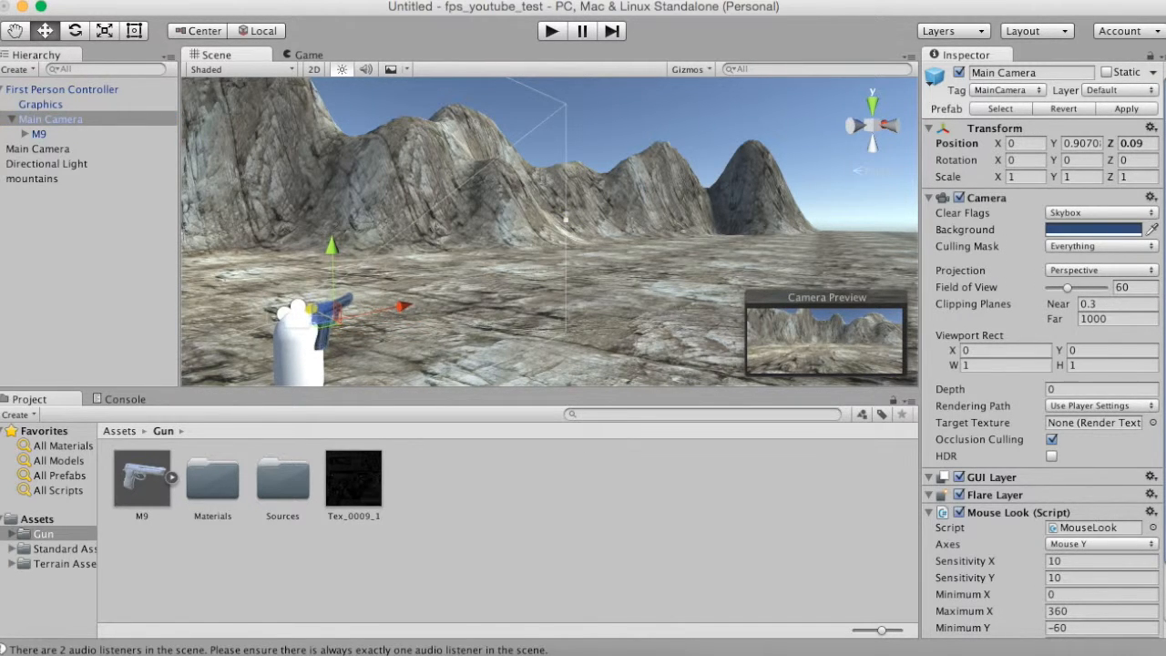
key(super+z)
click(39, 134)
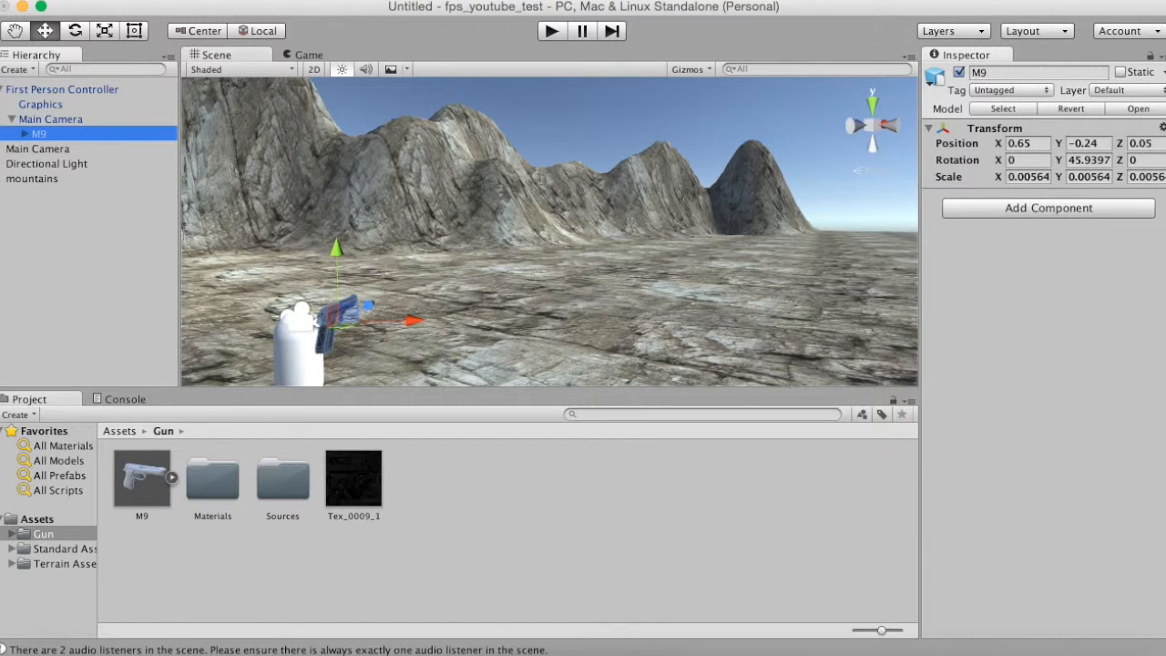
drag(413, 321, 404, 320)
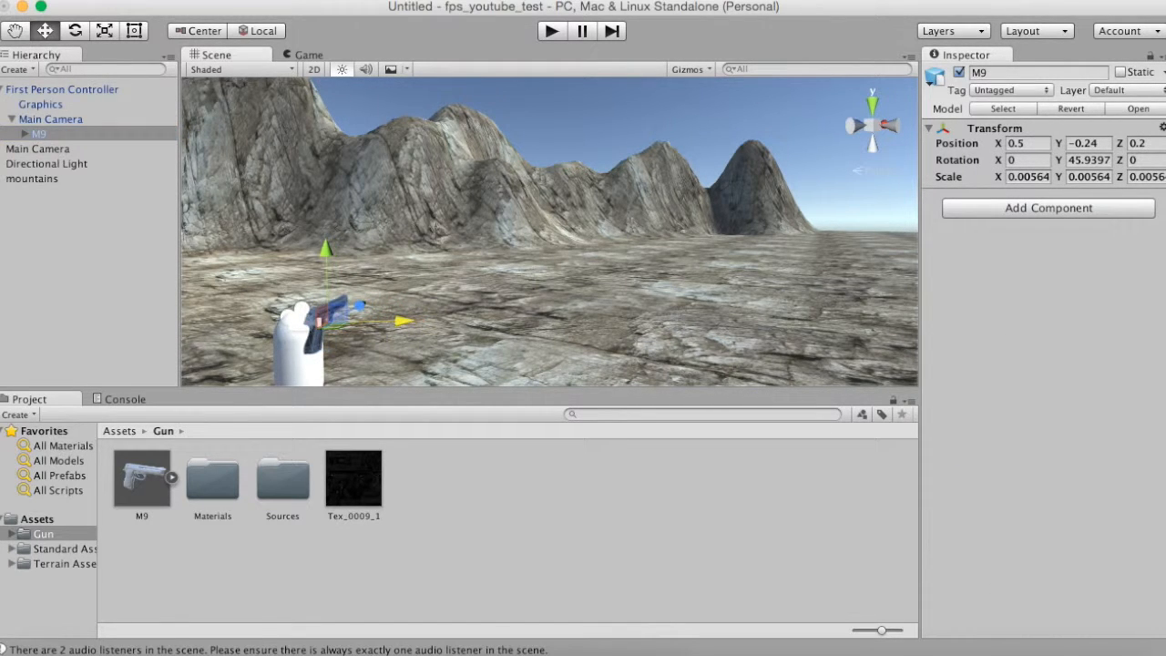
click(51, 120)
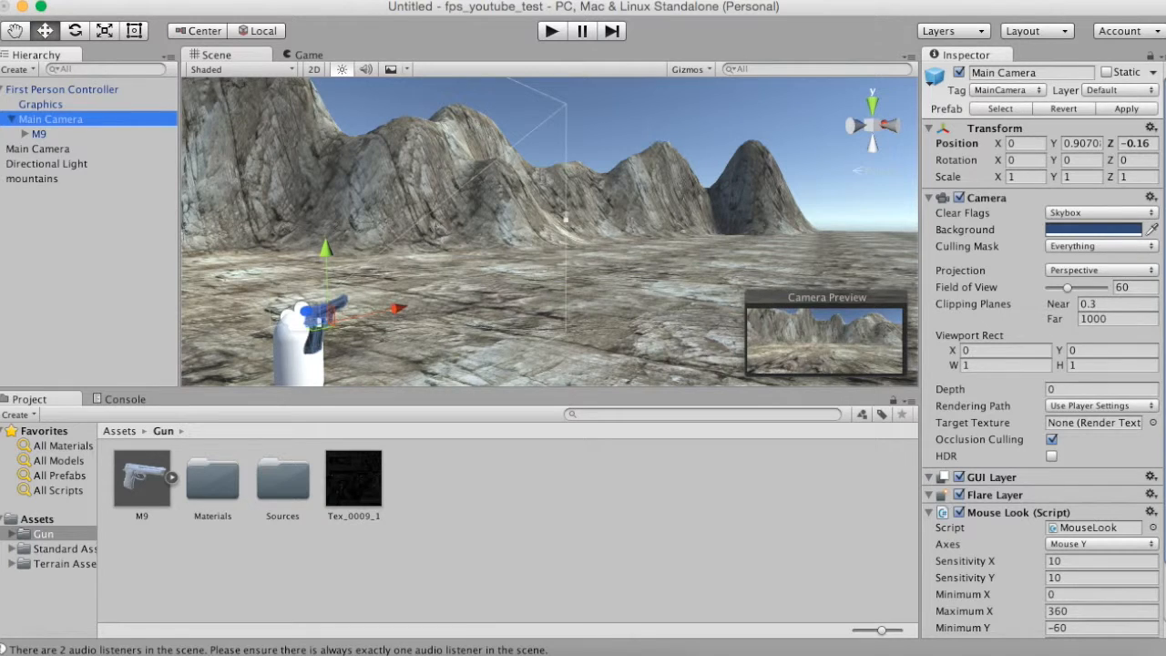
click(39, 134)
drag(360, 306, 364, 302)
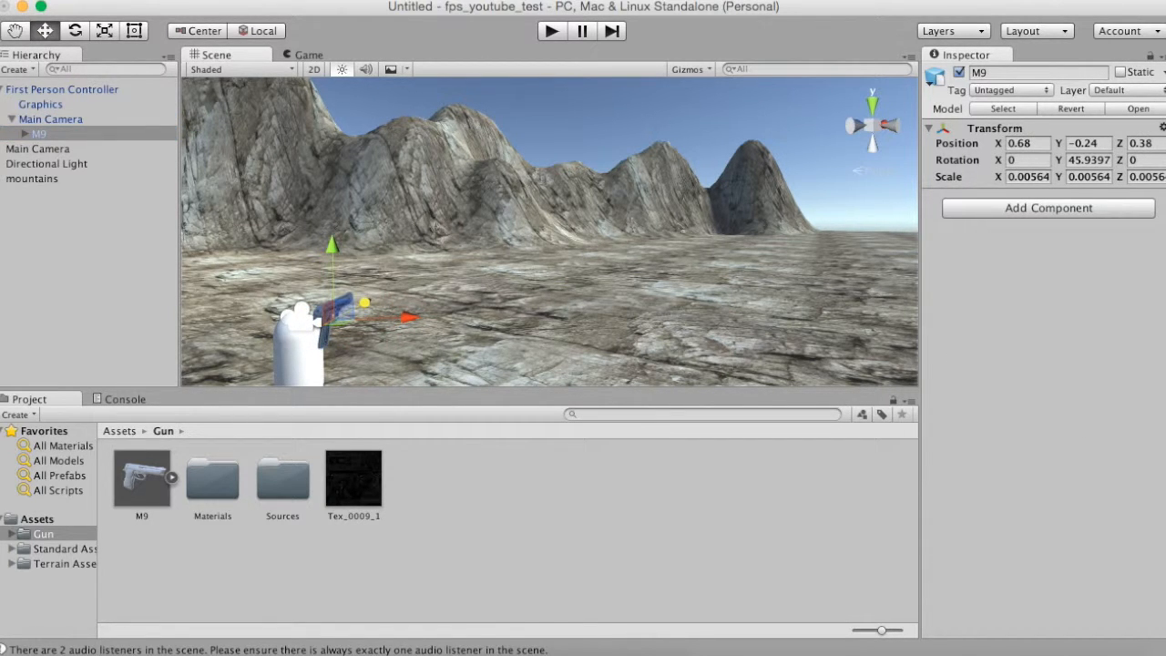
click(51, 119)
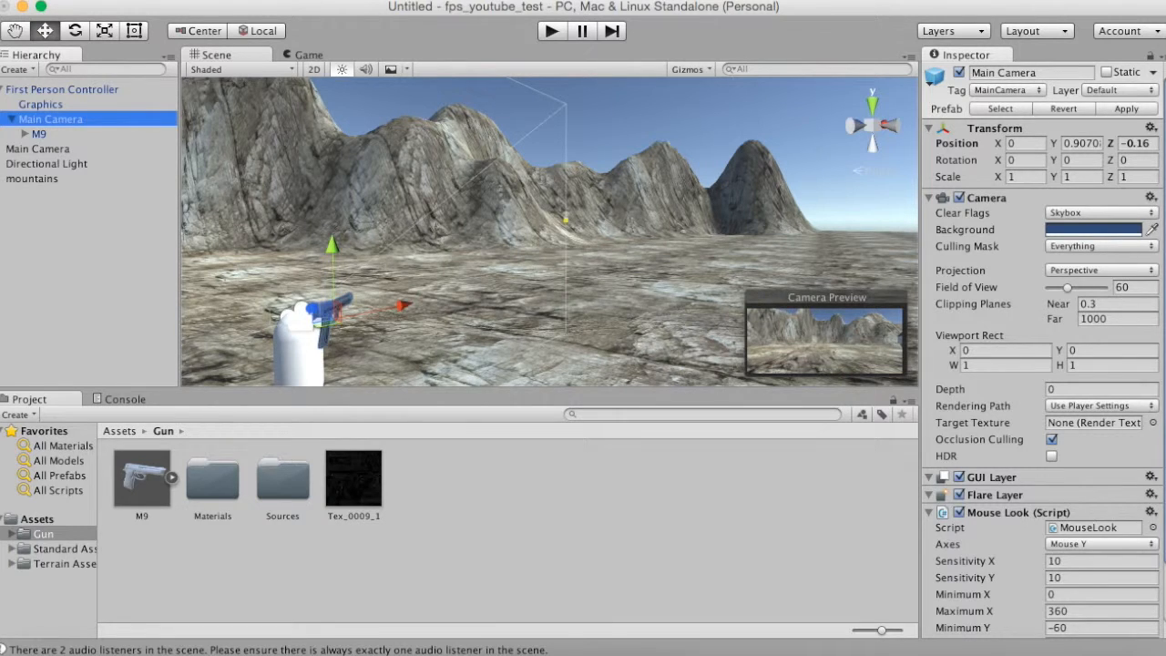
Move the M9 farther forward to about X 0.84, Z 0.79, so it enters the parent camera's view.
click(39, 134)
drag(364, 302, 372, 298)
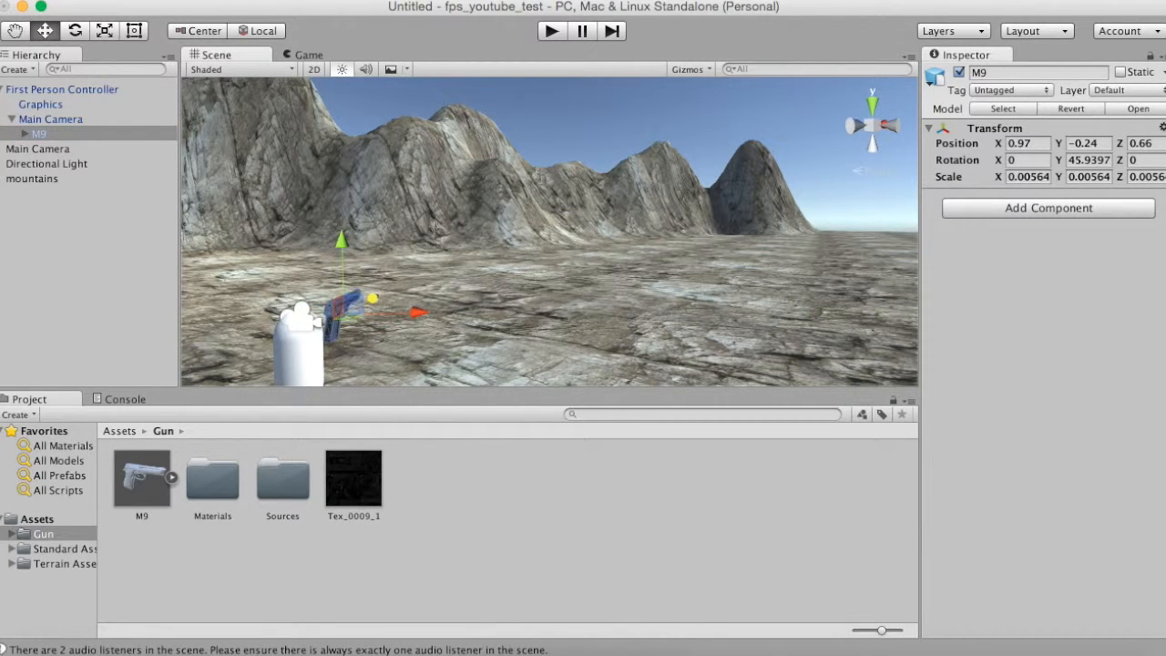
click(51, 120)
drag(320, 304, 311, 300)
key(super+z)
click(39, 134)
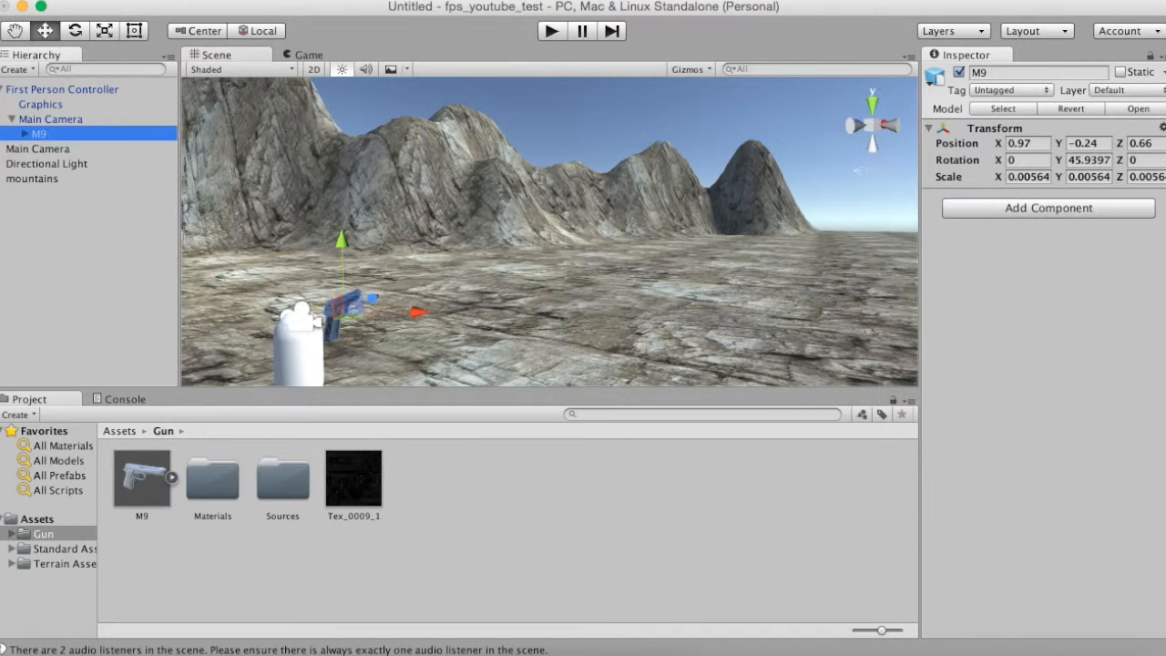
drag(414, 312, 407, 312)
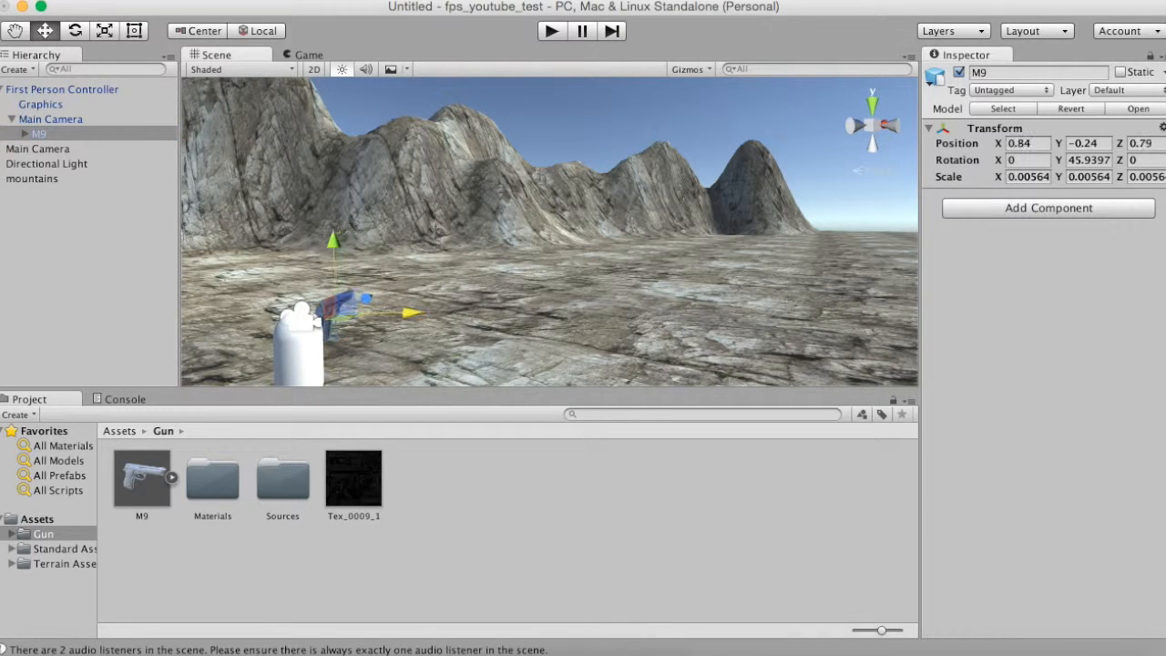
click(51, 120)
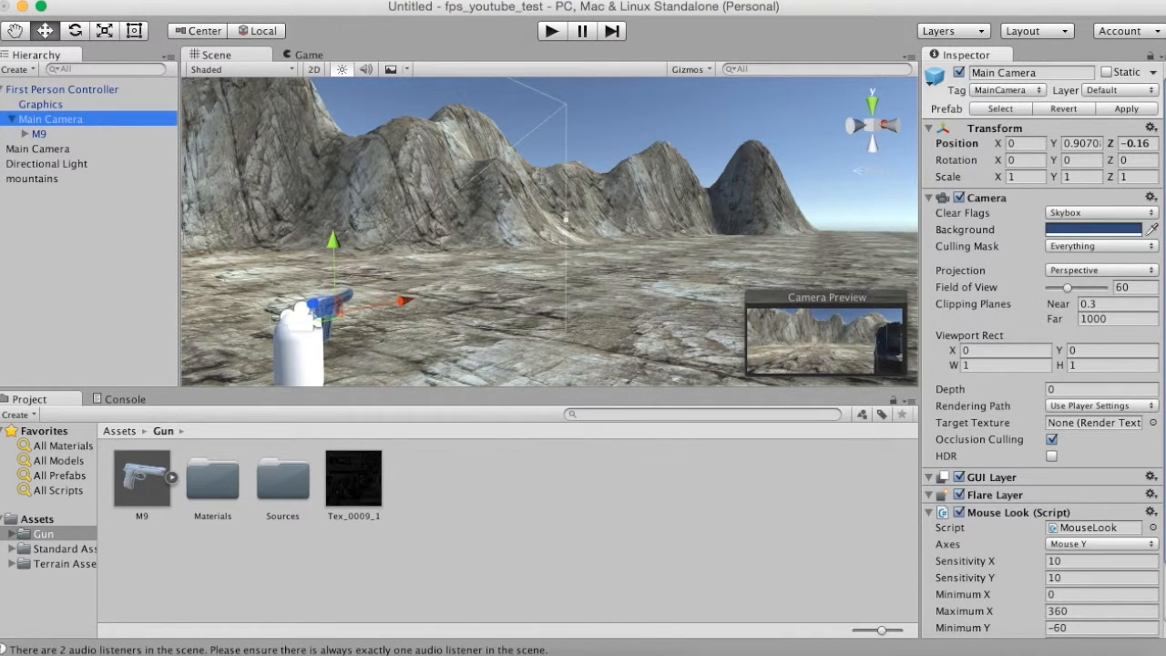
Lower the M9 to Y -0.28 and rotate it about its vertical axis to about 35.21 degrees.
drag(334, 240, 333, 243)
key(super+z)
click(39, 133)
drag(333, 240, 333, 243)
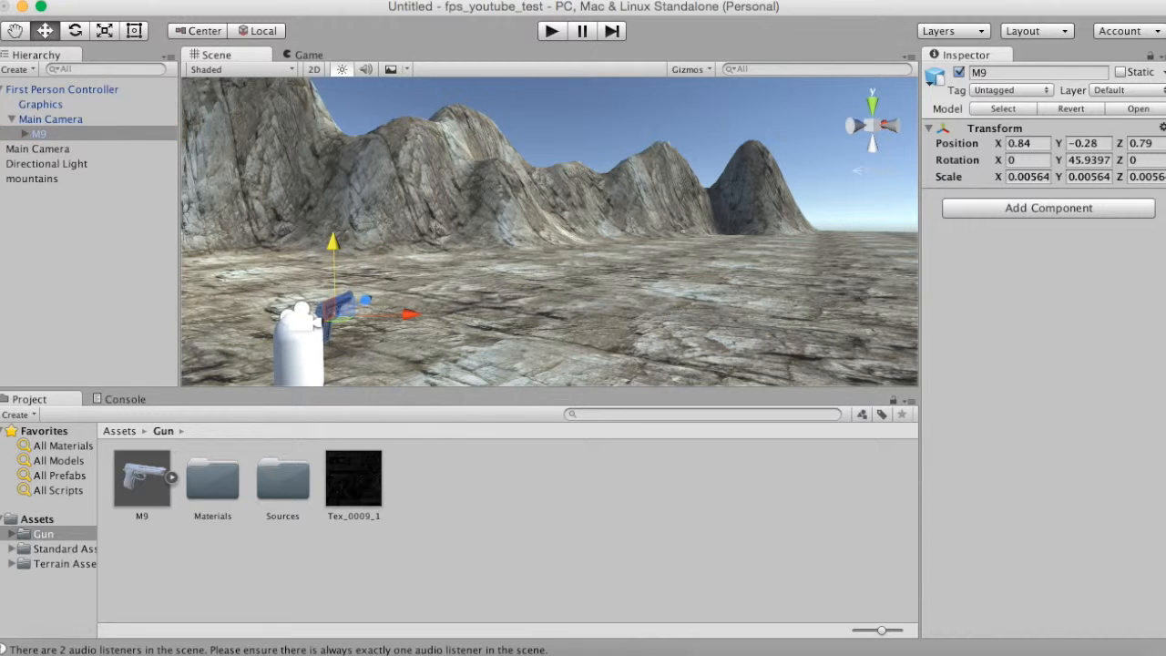
key(e)
drag(319, 340, 348, 335)
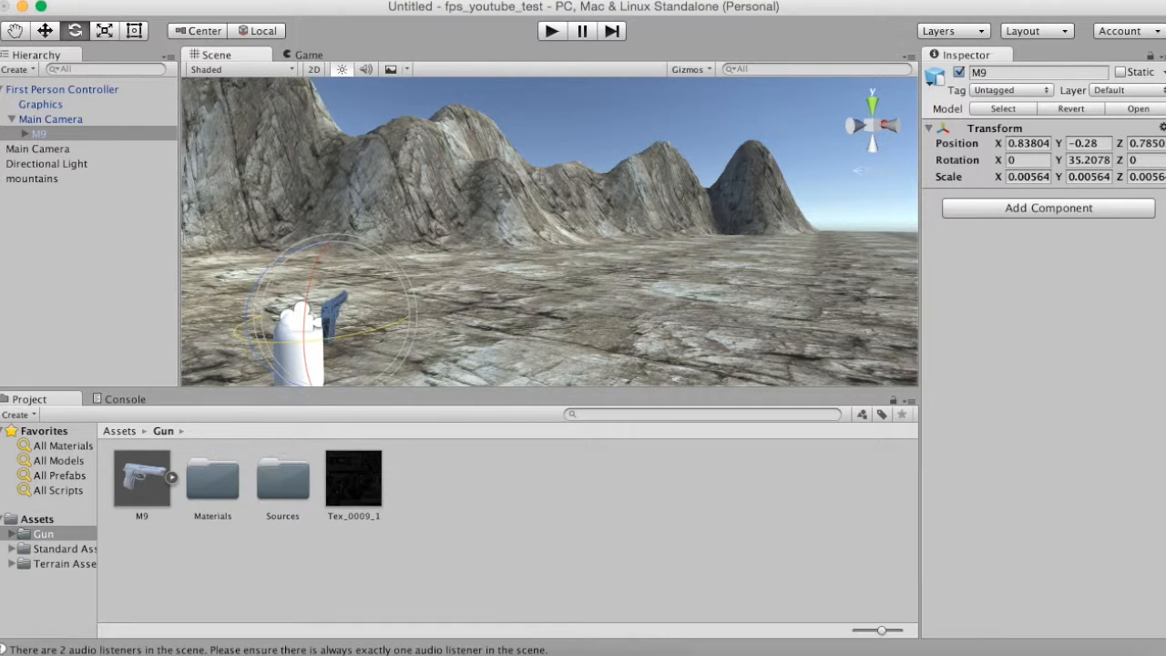
click(51, 119)
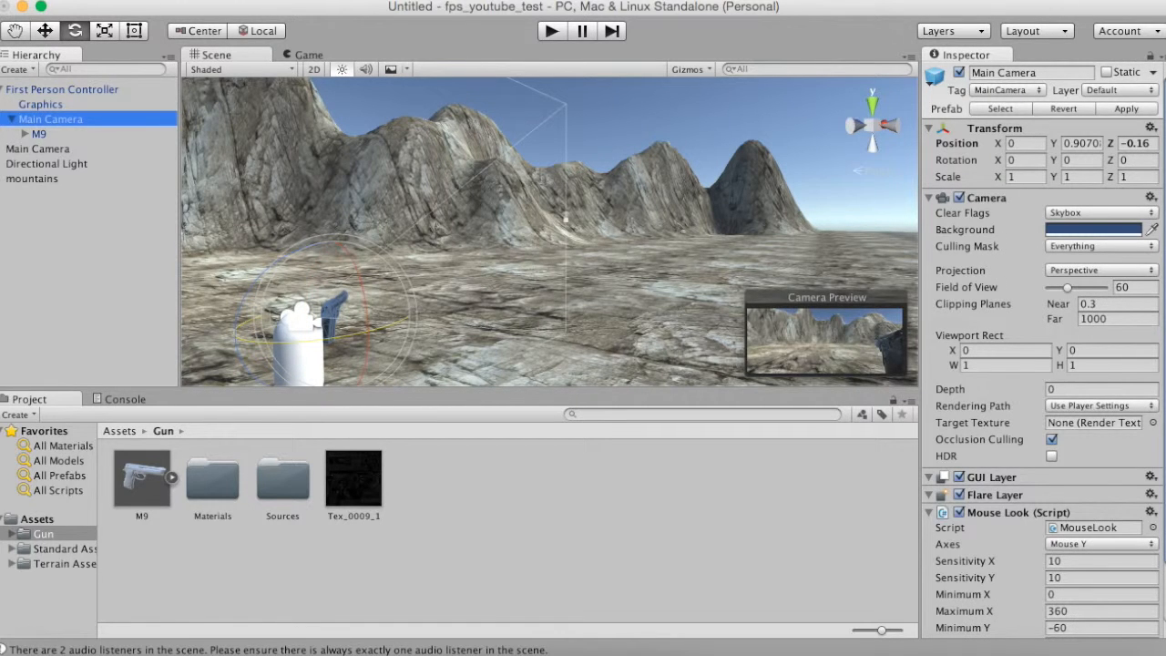
Inspect the standalone Main Camera and check the M9's placement in the Game view.
click(37, 148)
click(308, 55)
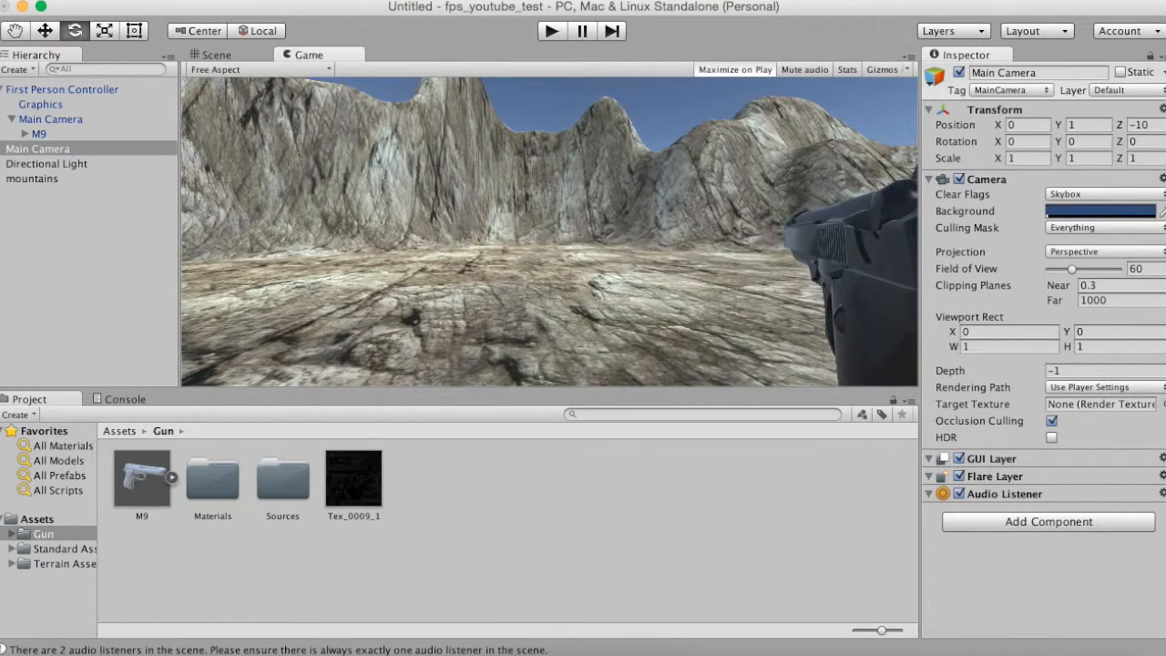
click(216, 55)
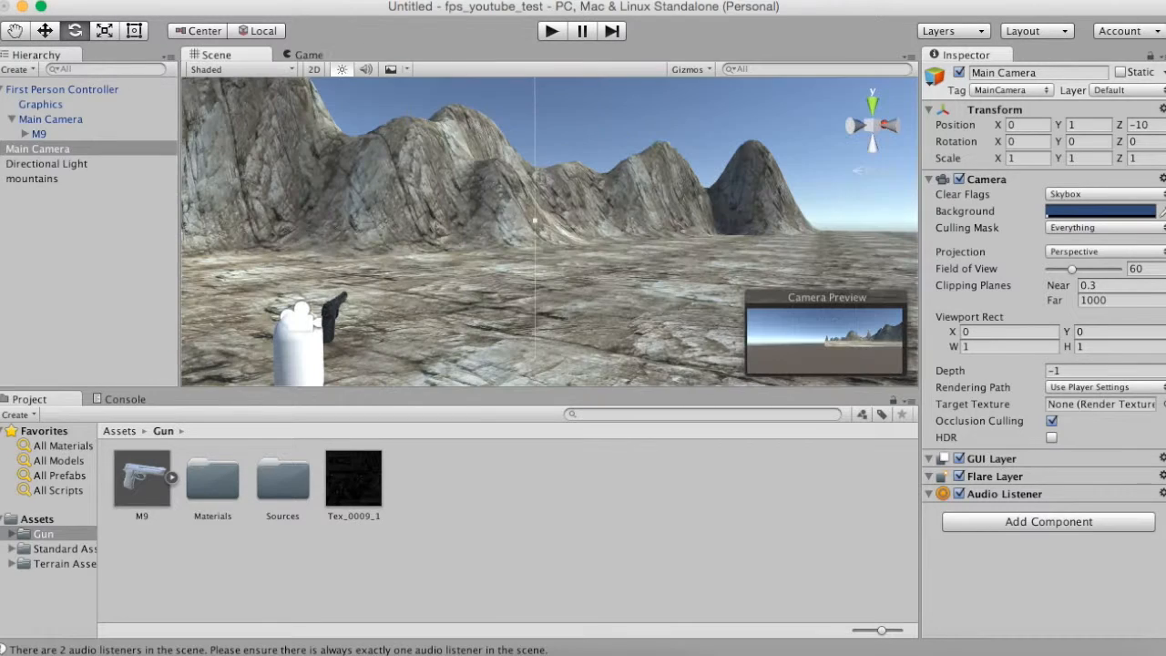
Move the M9 to about X 0.69, Y -0.41, Z 0.89, checking its placement in the Game view between moves.
click(45, 31)
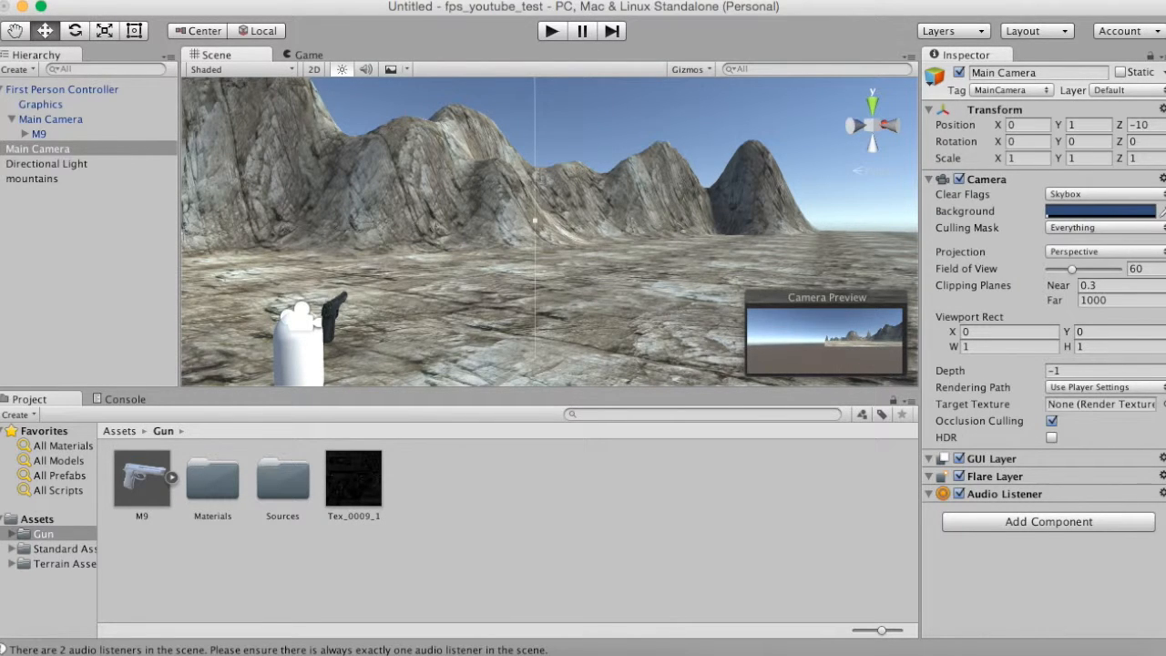
click(39, 134)
drag(412, 310, 403, 311)
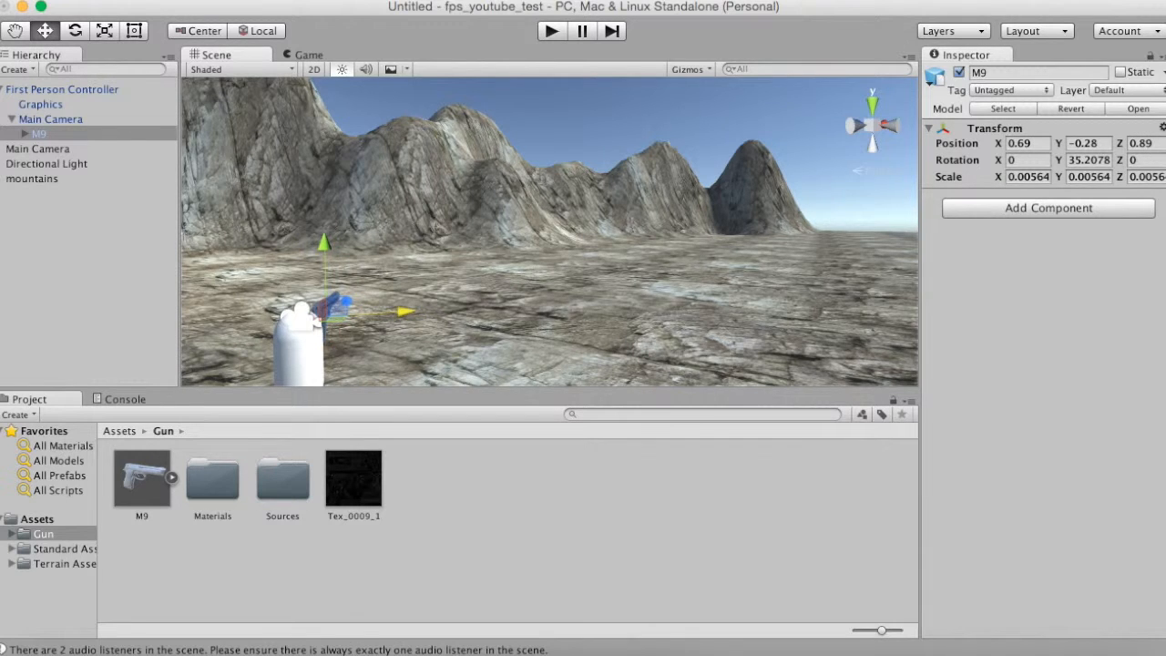
click(308, 54)
click(216, 55)
drag(323, 244, 323, 250)
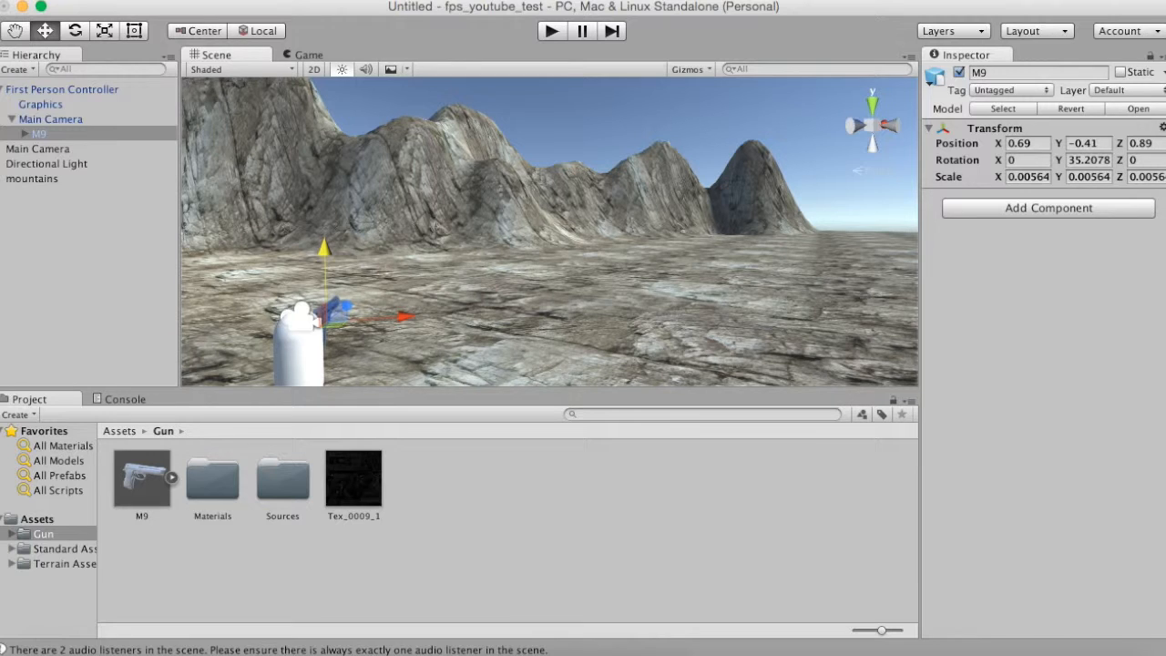
Rotate the M9 about its vertical axis to about 19.39 degrees and check its aim in the Game view.
key(e)
drag(314, 347, 357, 342)
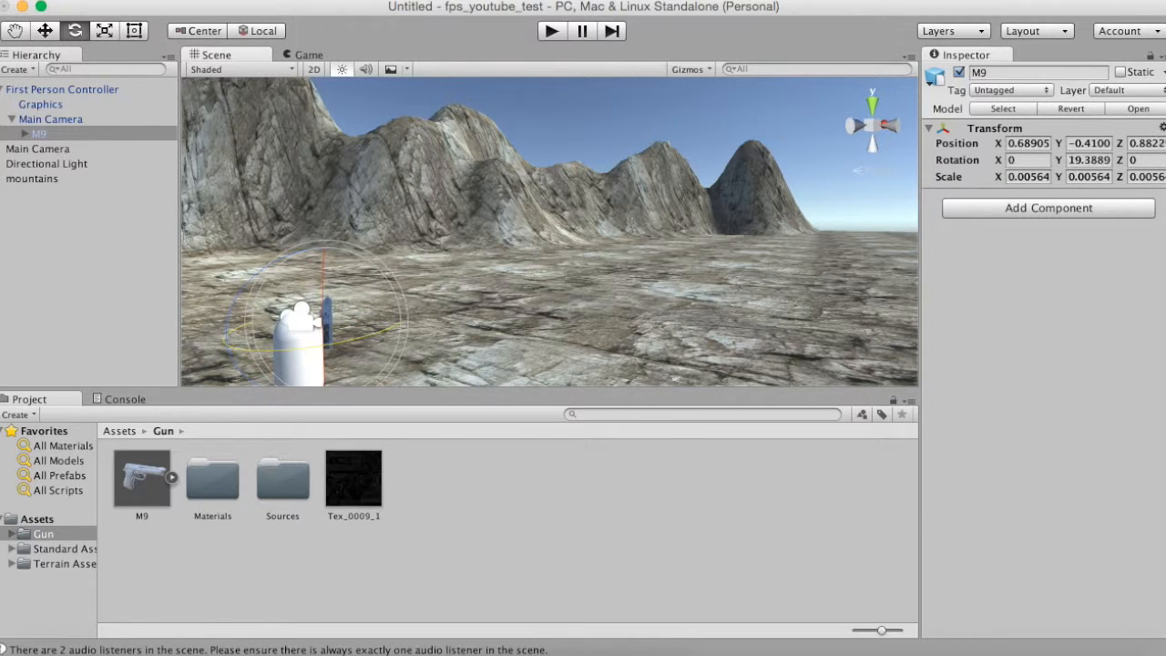
click(307, 54)
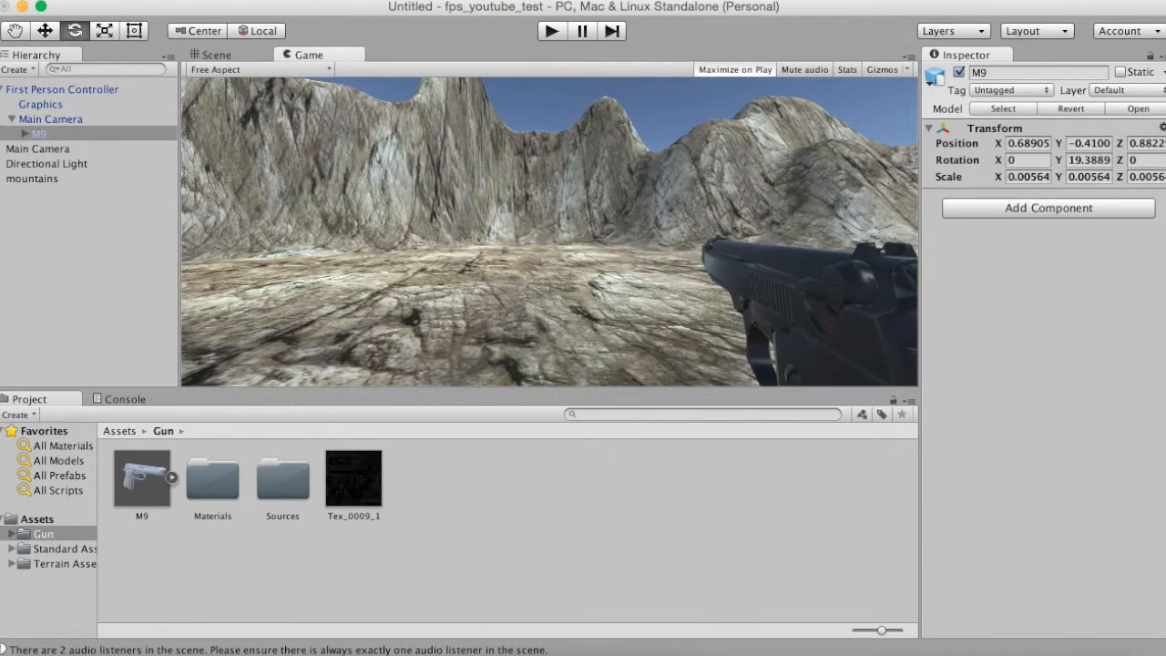
click(217, 55)
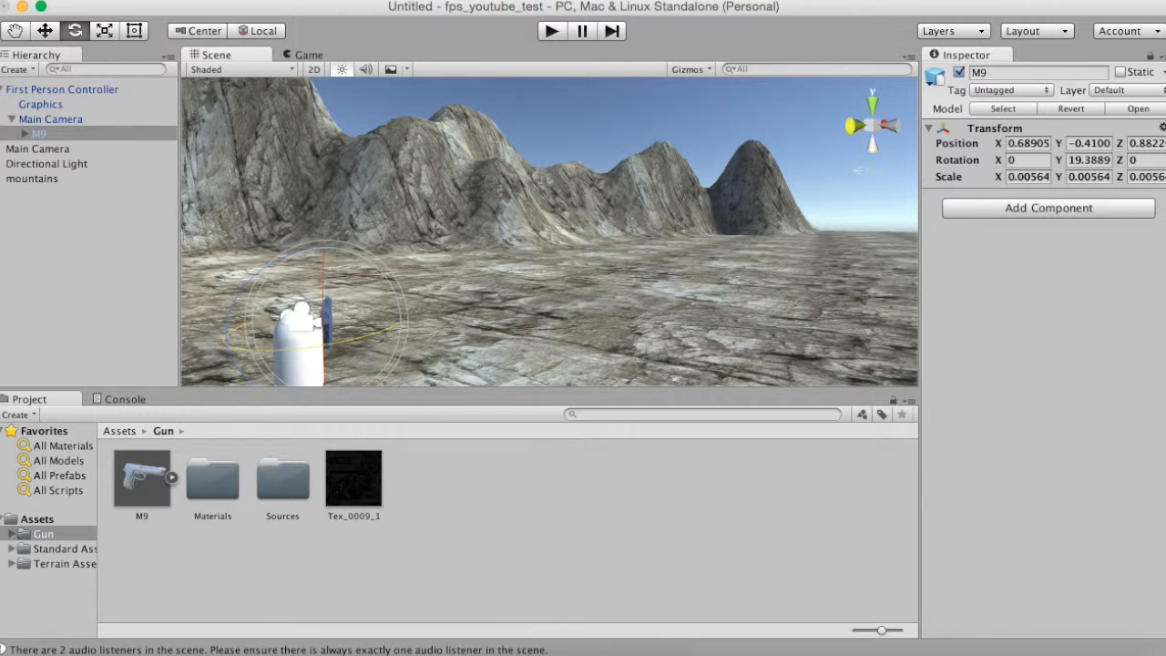
click(790, 119)
scroll(791, 119, up, 2)
scroll(791, 118, down, 5)
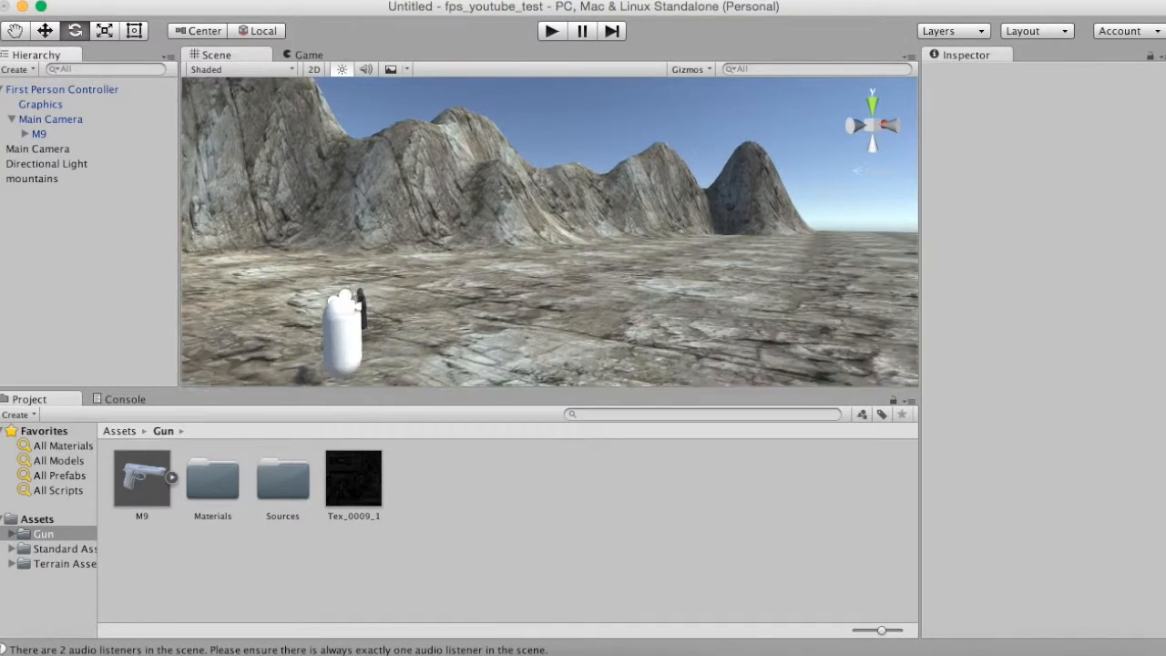
scroll(790, 118, up, 8)
middle_drag(583, 228, 678, 217)
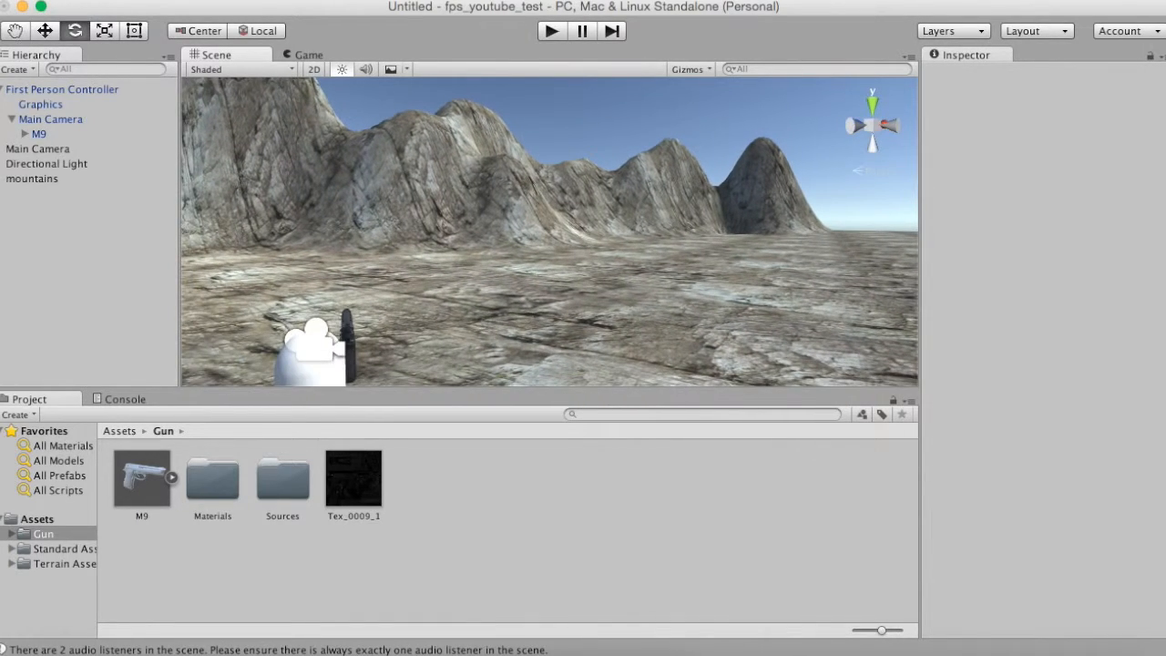
Play-test the scene, walking the First Person Controller forward over the mountains and plains to check how the M9 follows the view.
click(552, 31)
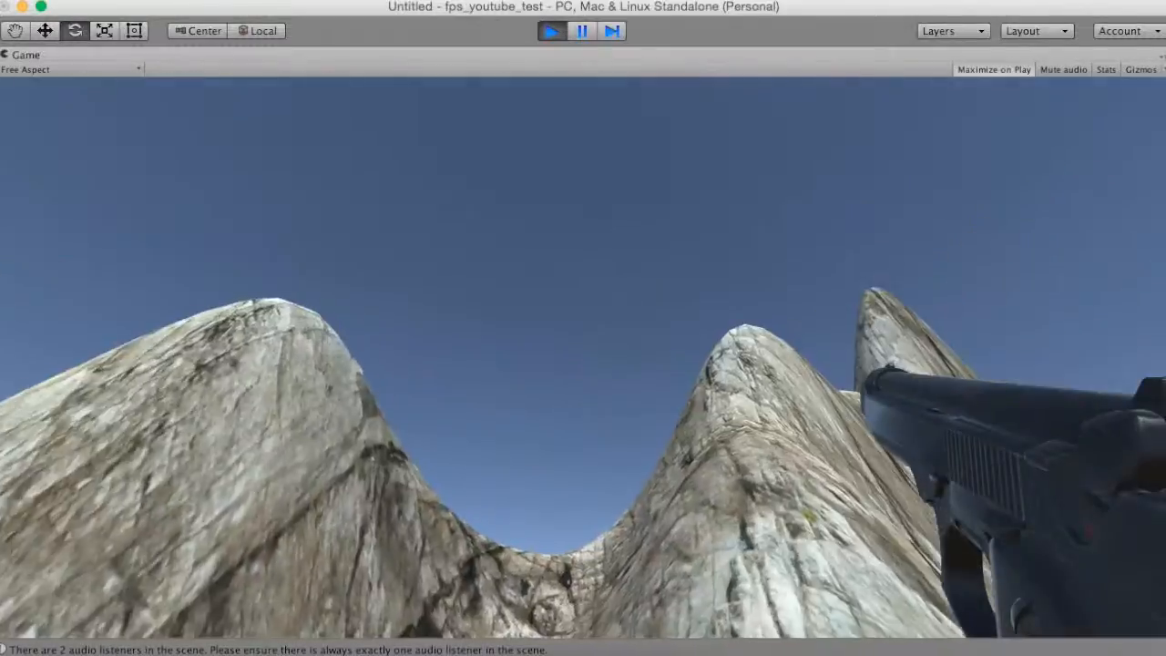
key(w)
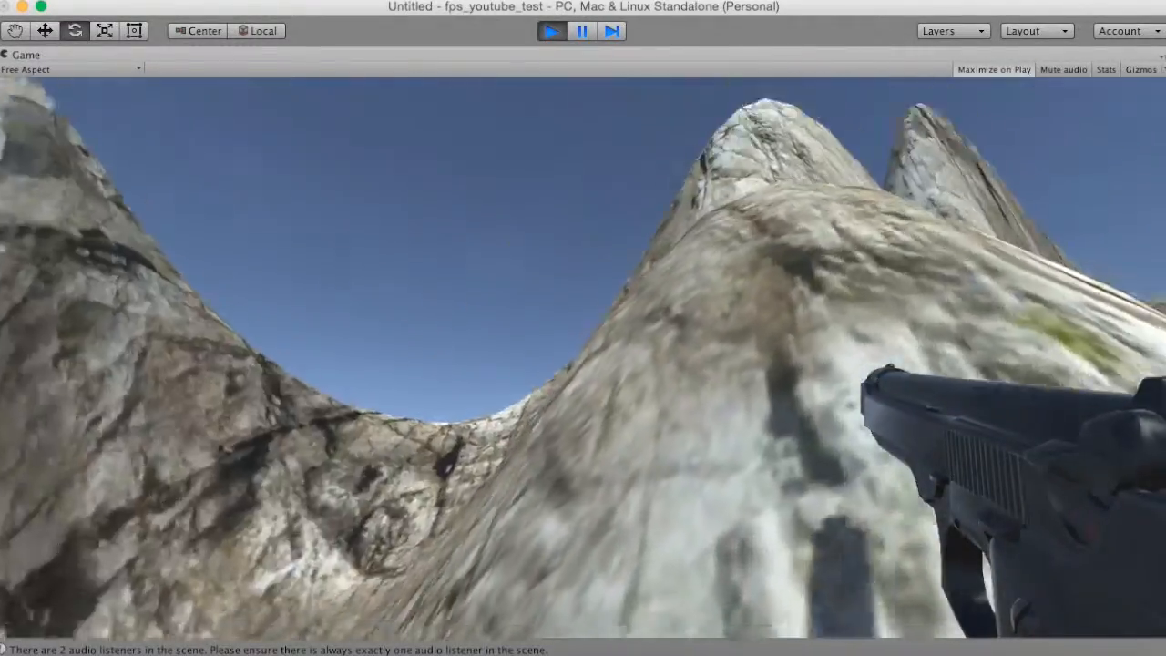
key(w)
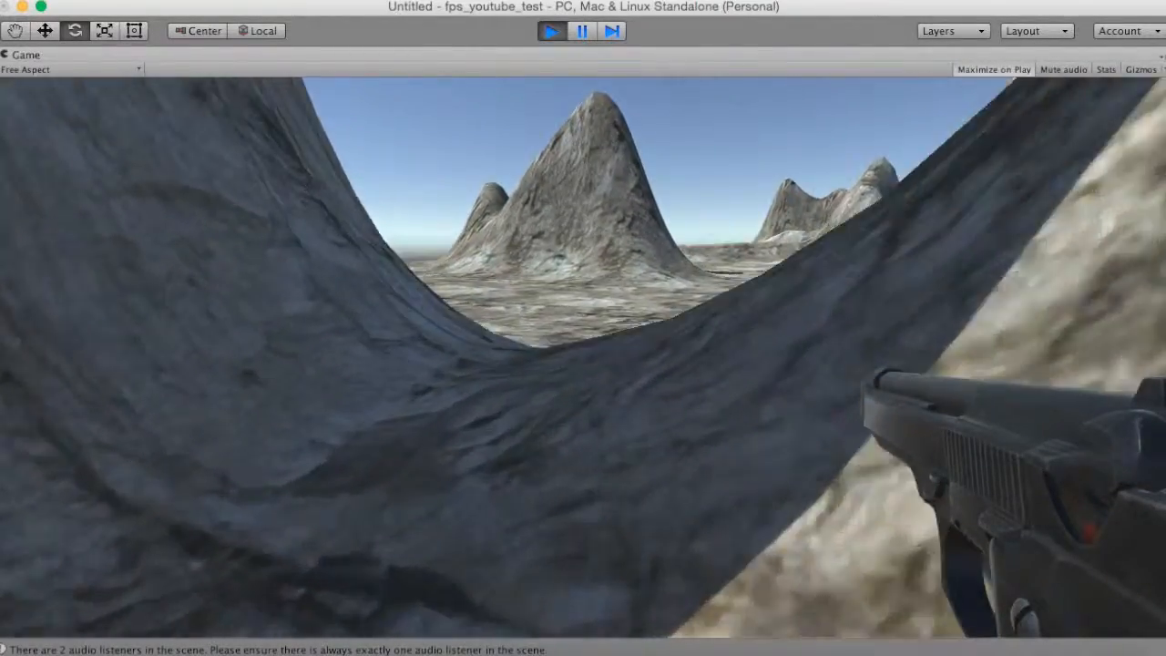
key(w)
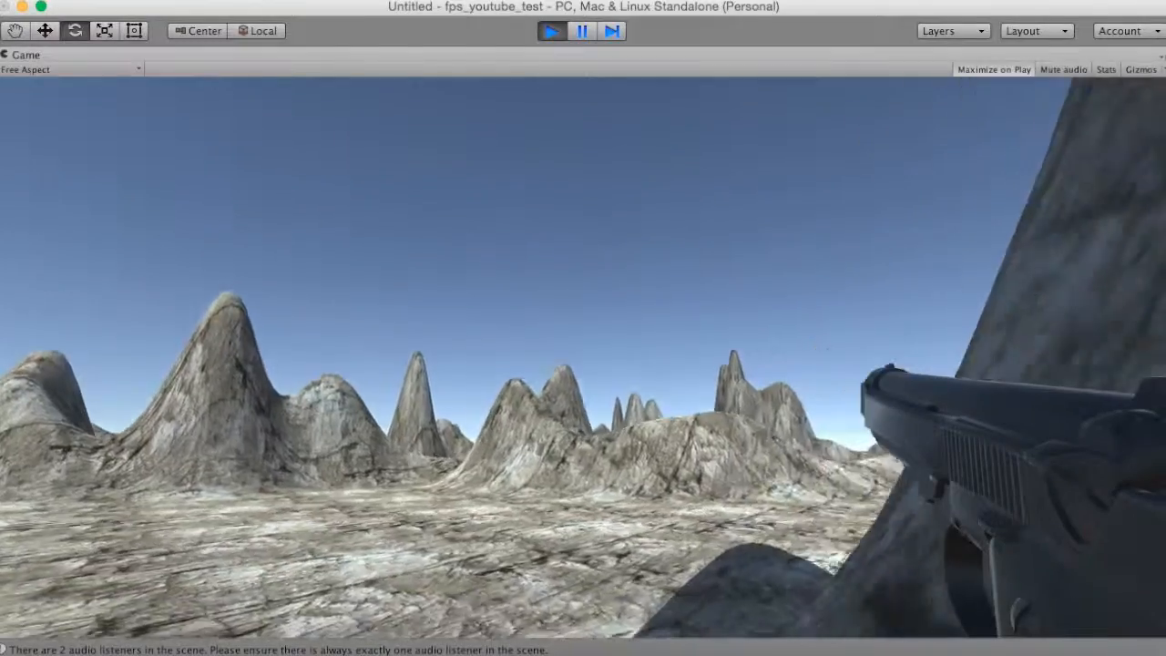
key(w)
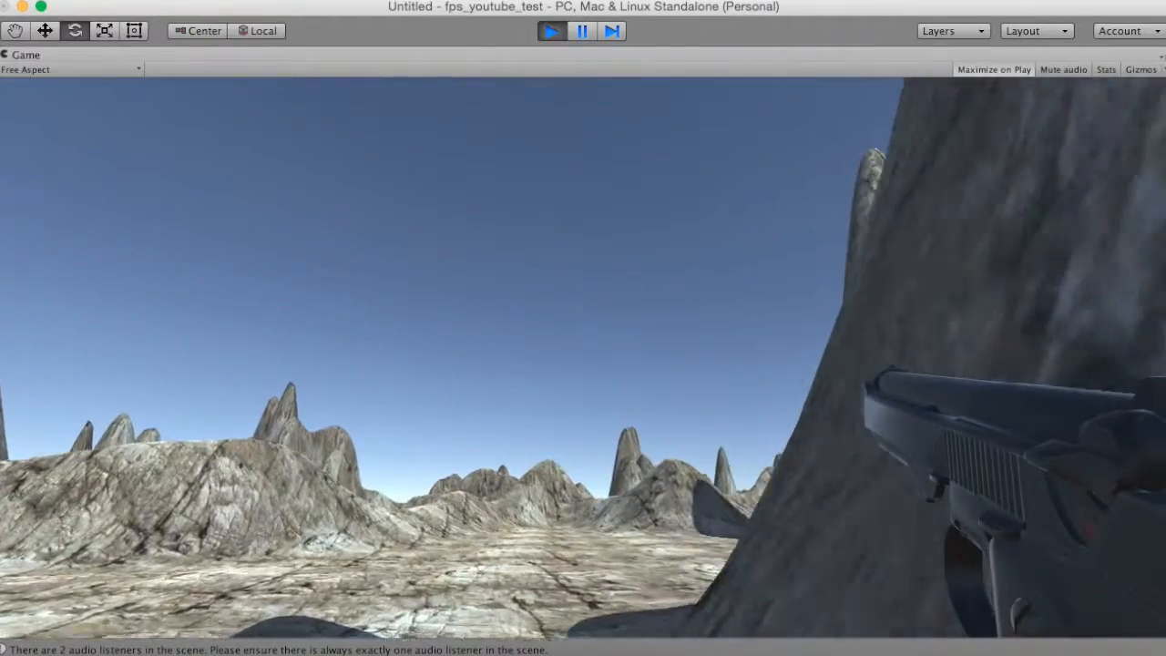
key(w)
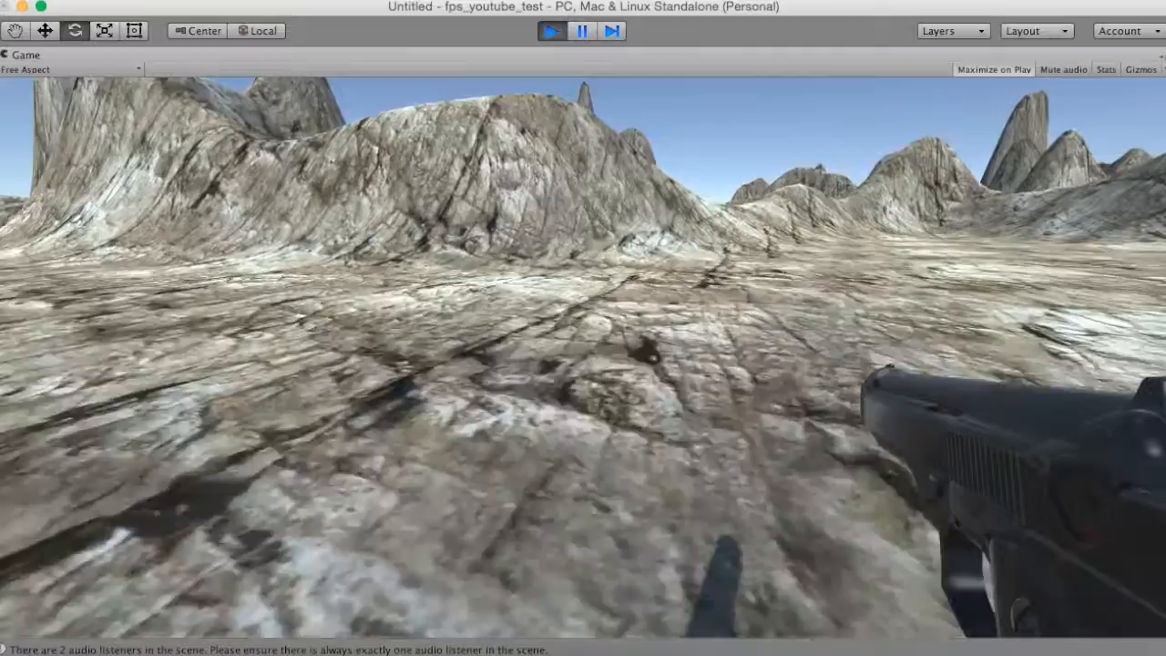
key(w)
key(w)
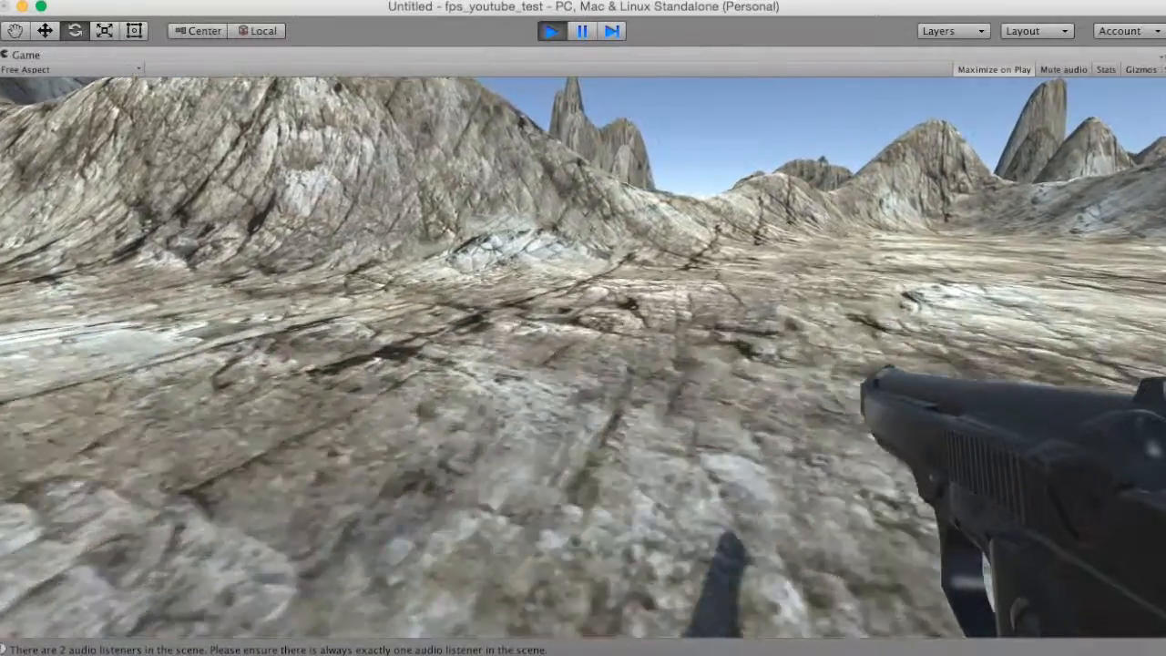
key(w)
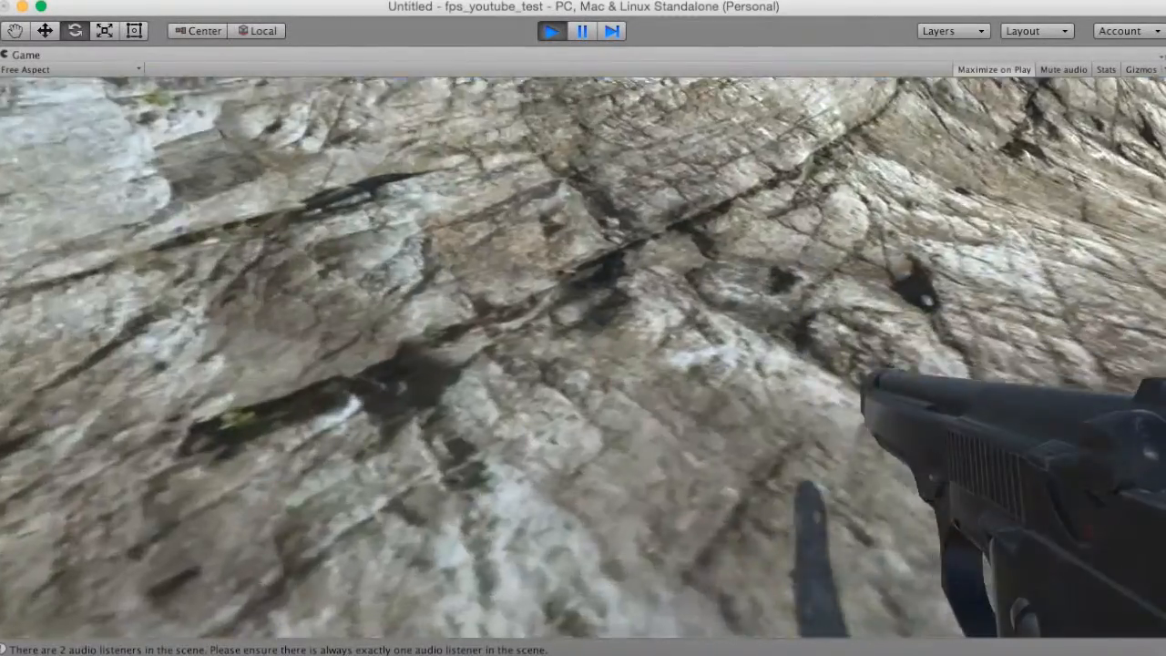
key(w)
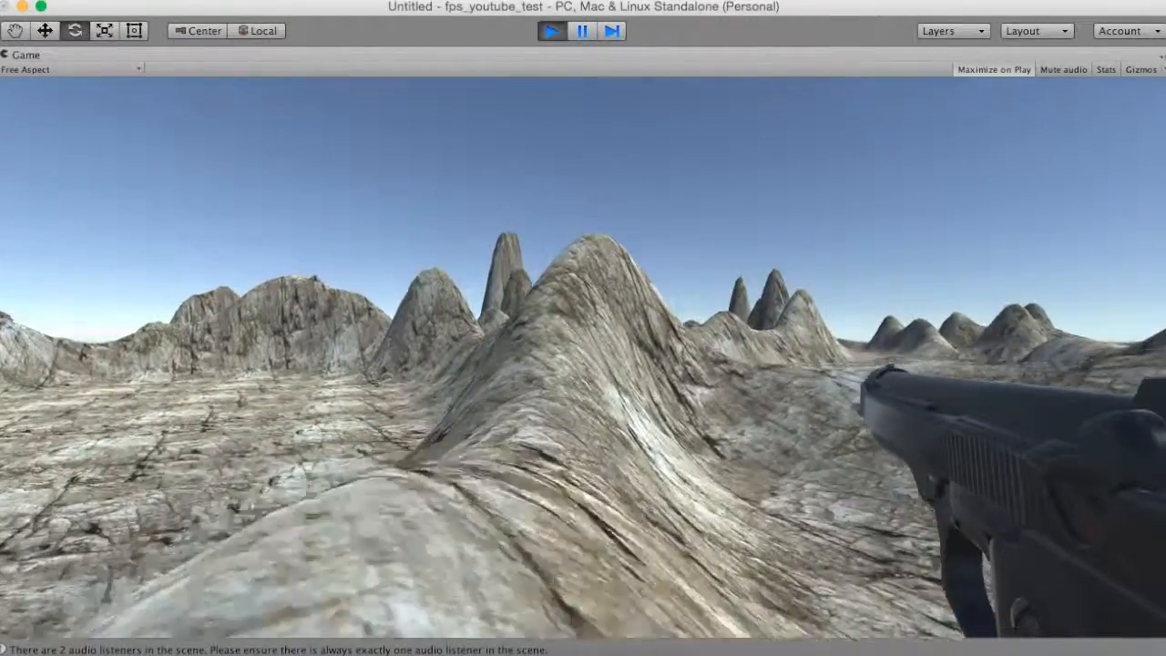
key(w)
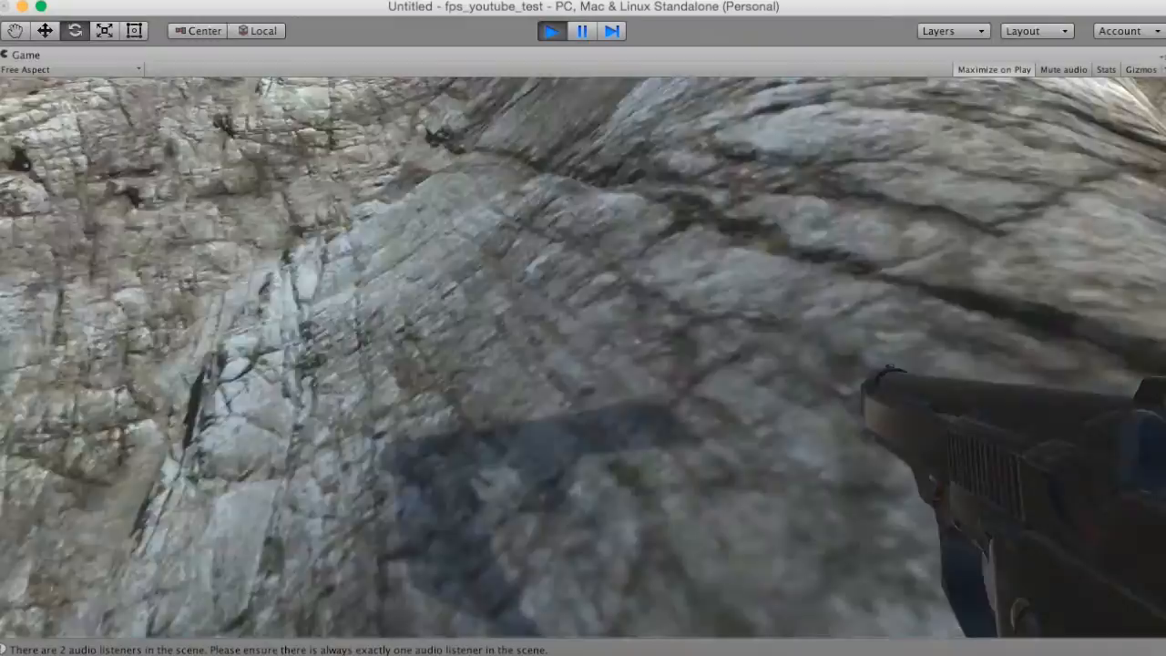
key(w)
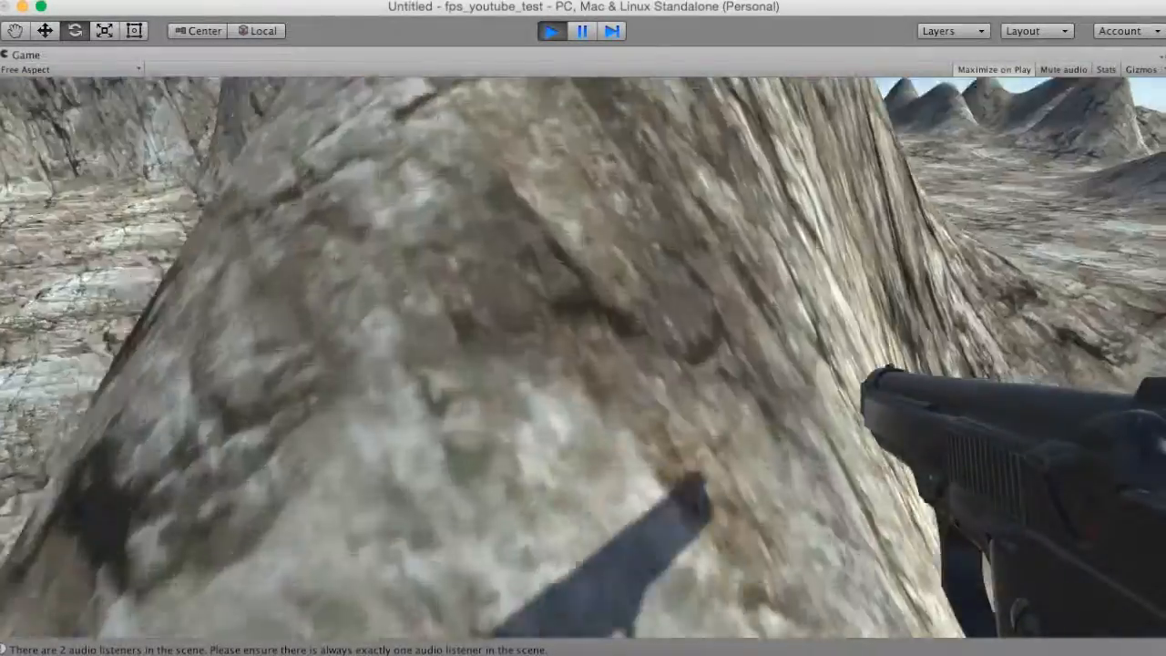
key(w)
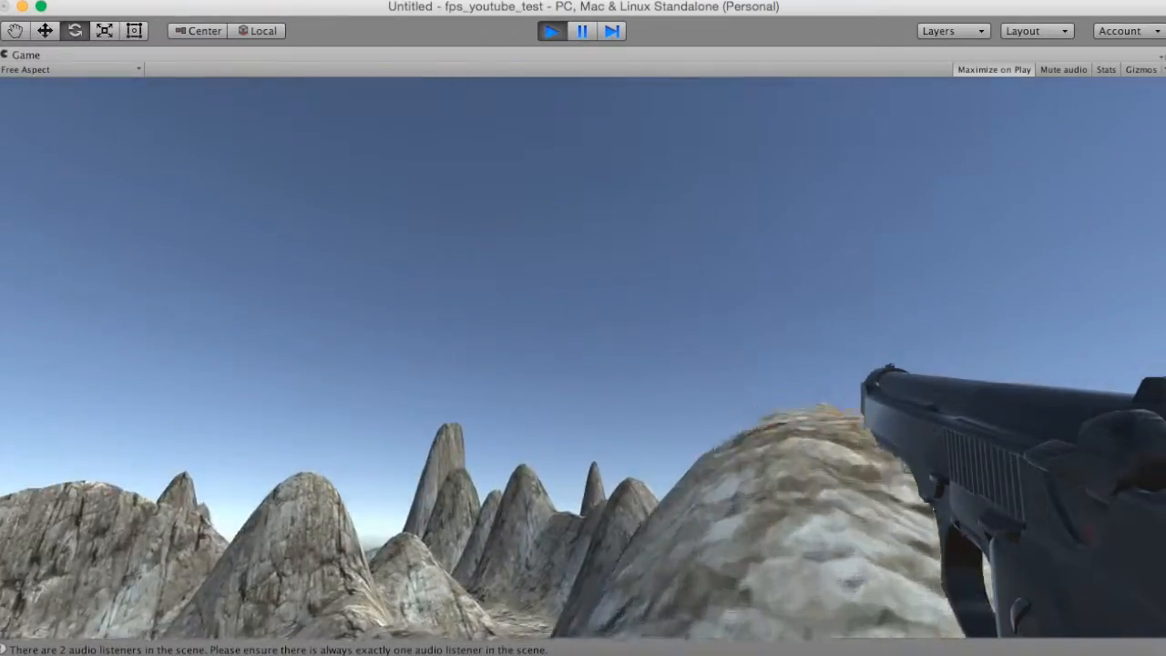